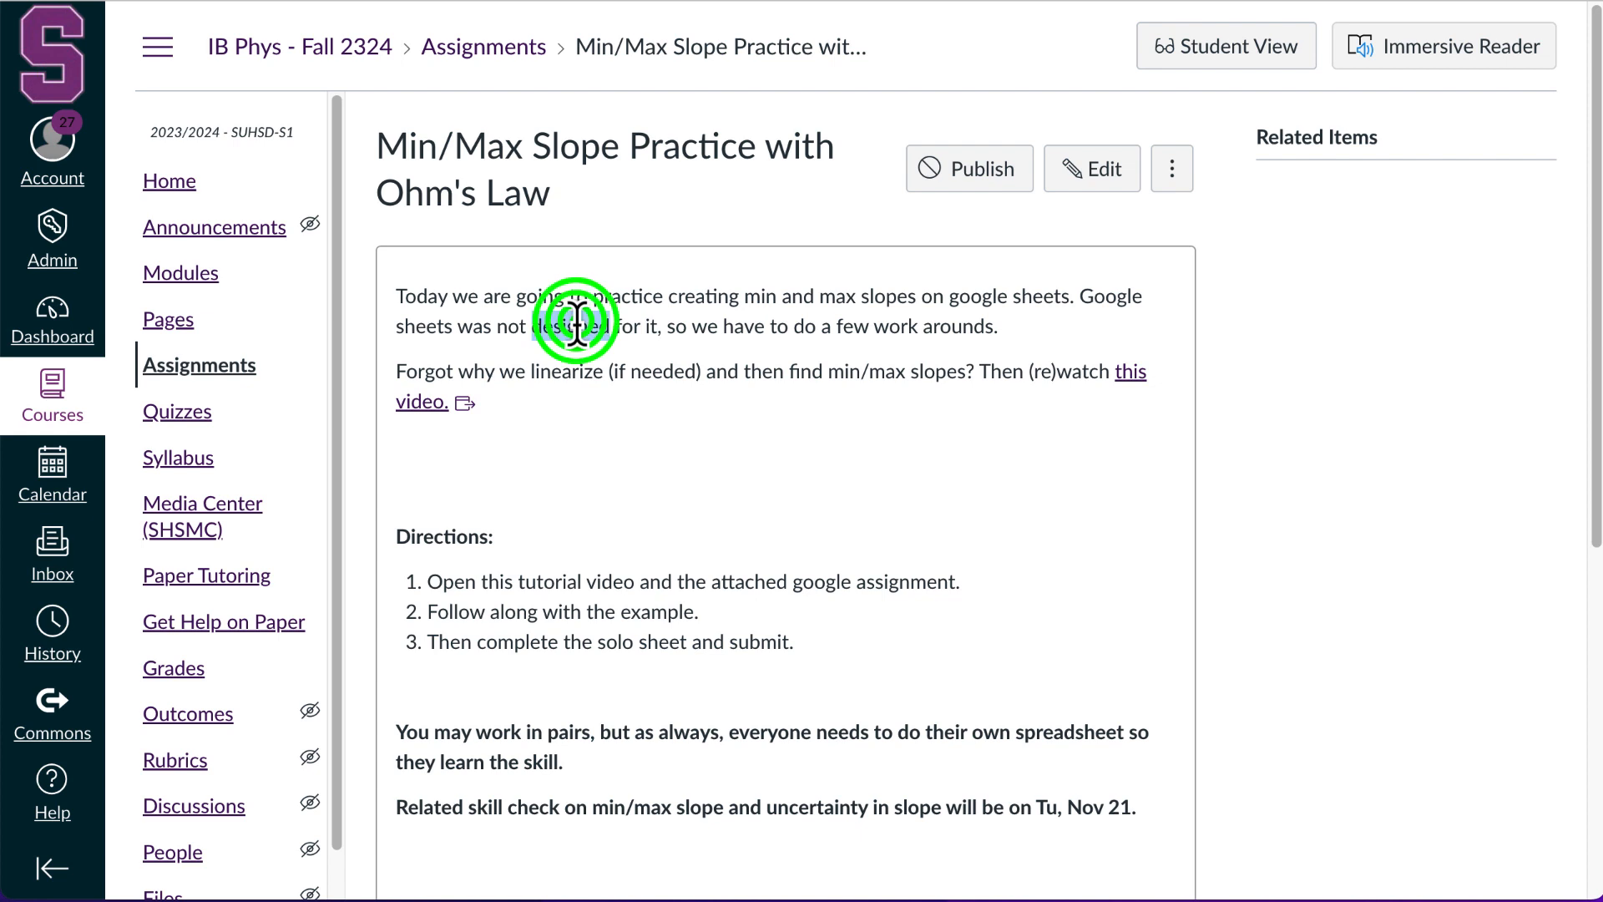
Review the assignment's introduction and directions, and skim the linked "Gizmos Free Fall Lab Processing - Part 1" video.
{"action": "triple_click", "coordinate": [577, 324]}
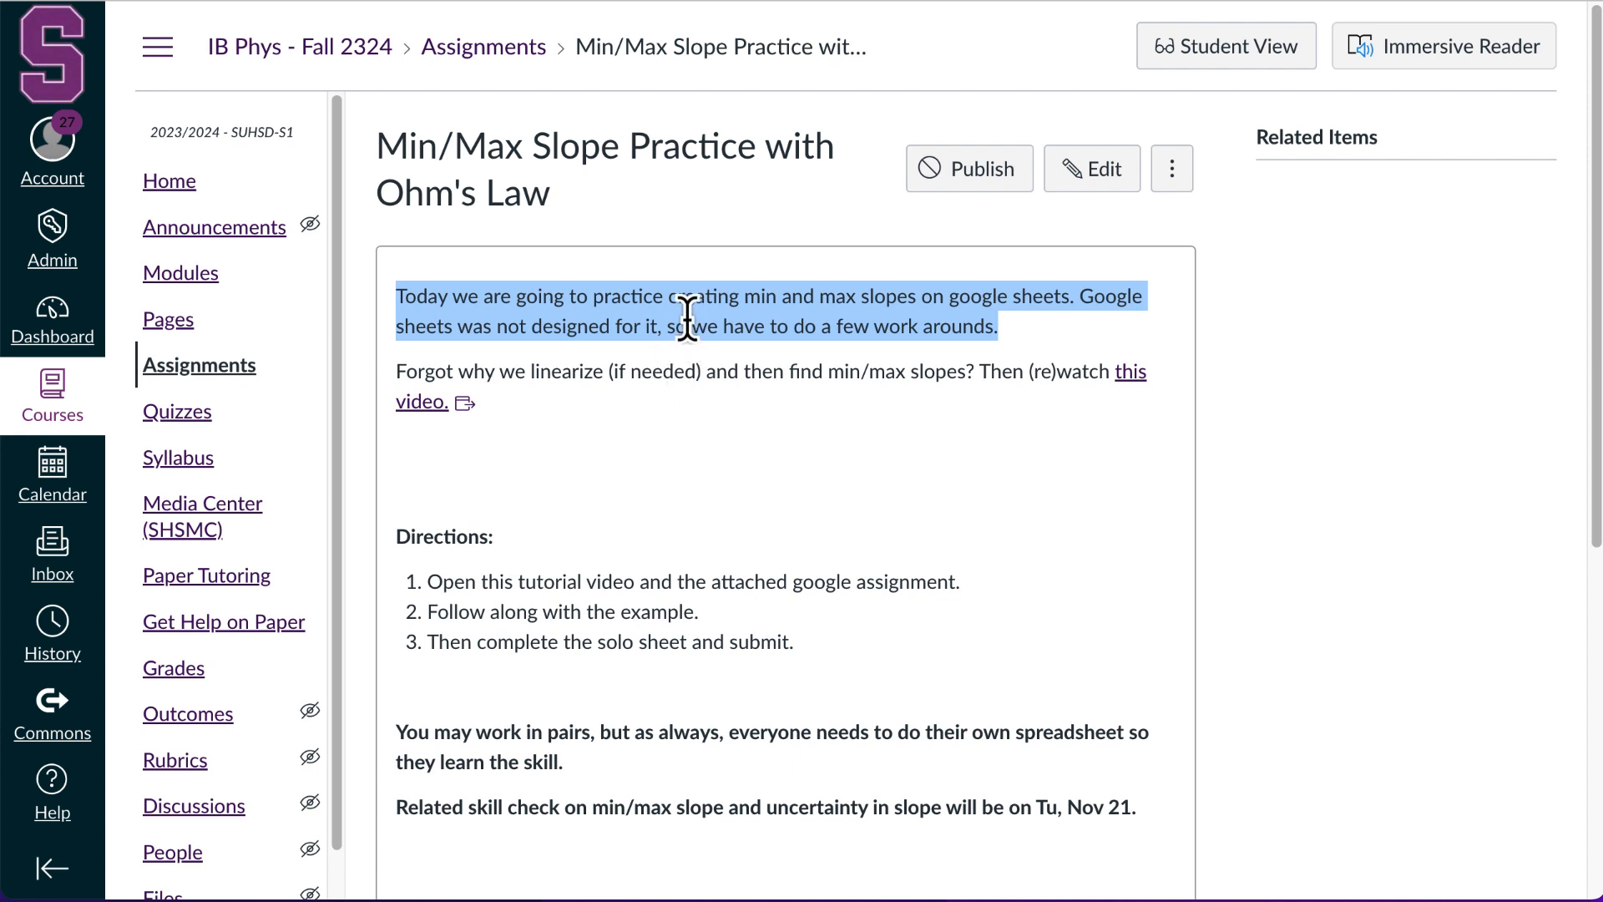
{"action": "double_click", "coordinate": [509, 371]}
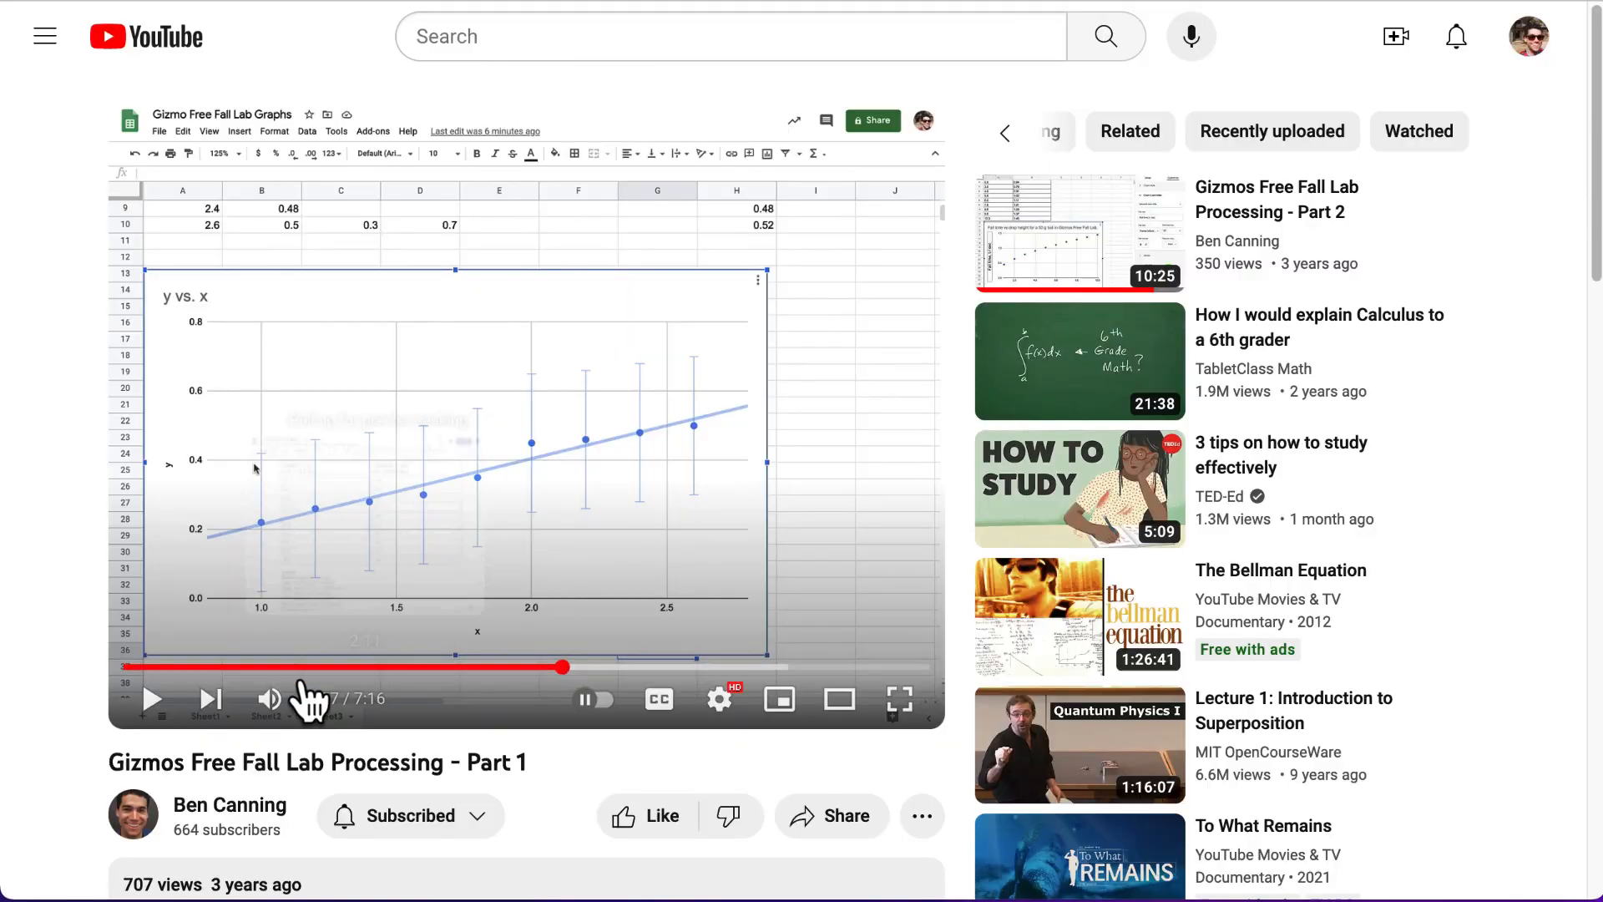
{"action": "left_click", "coordinate": [155, 666]}
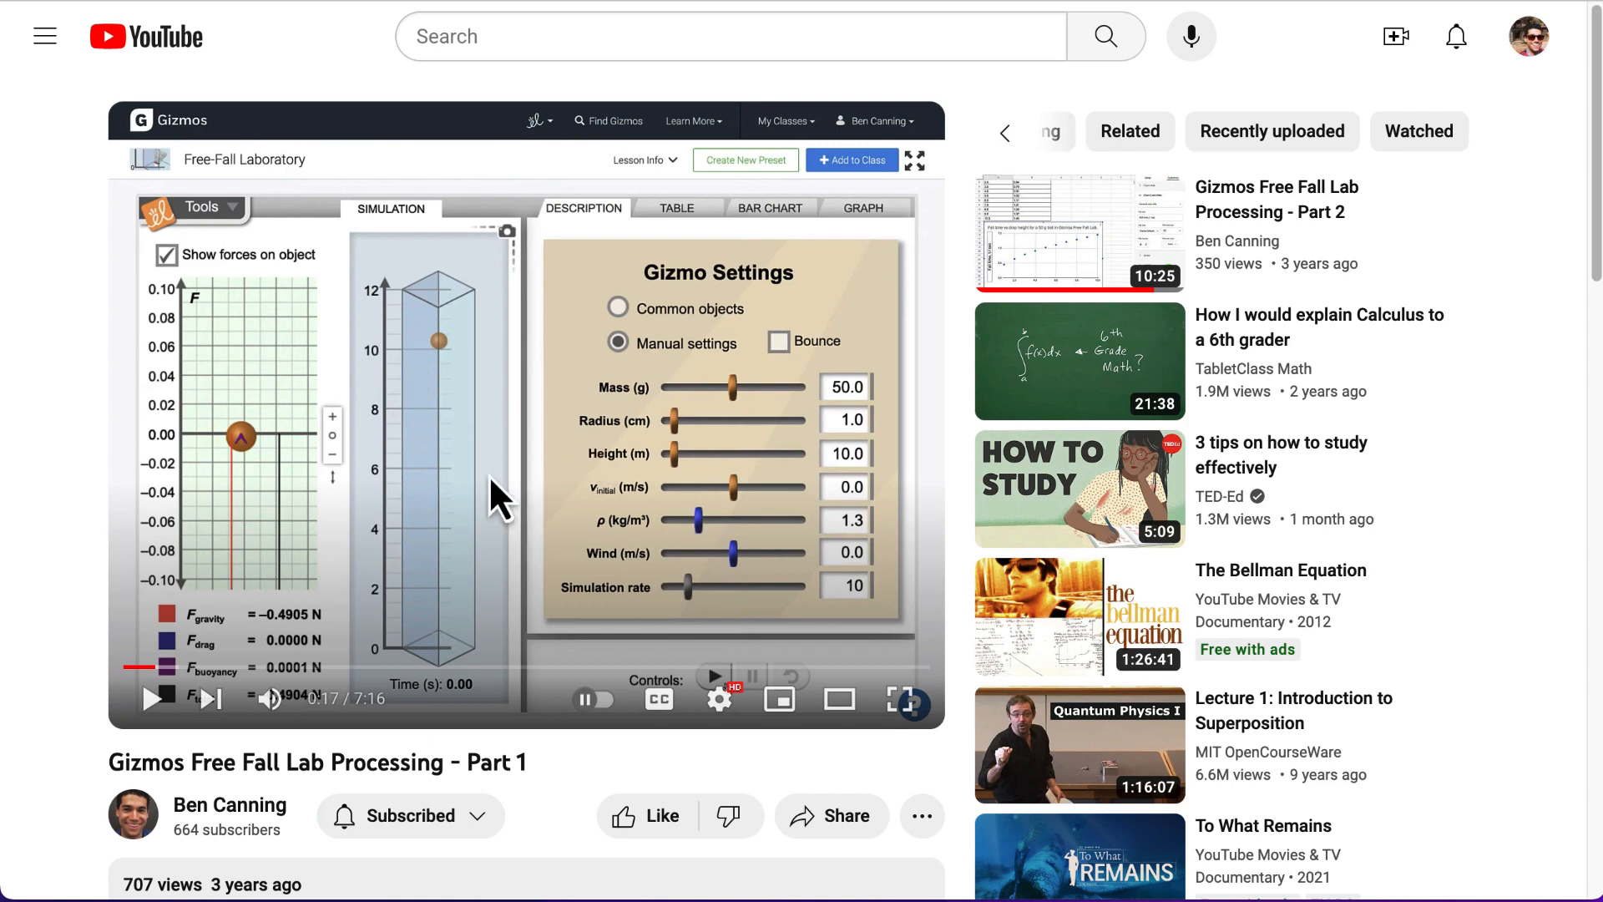
{"action": "left_click", "coordinate": [605, 666]}
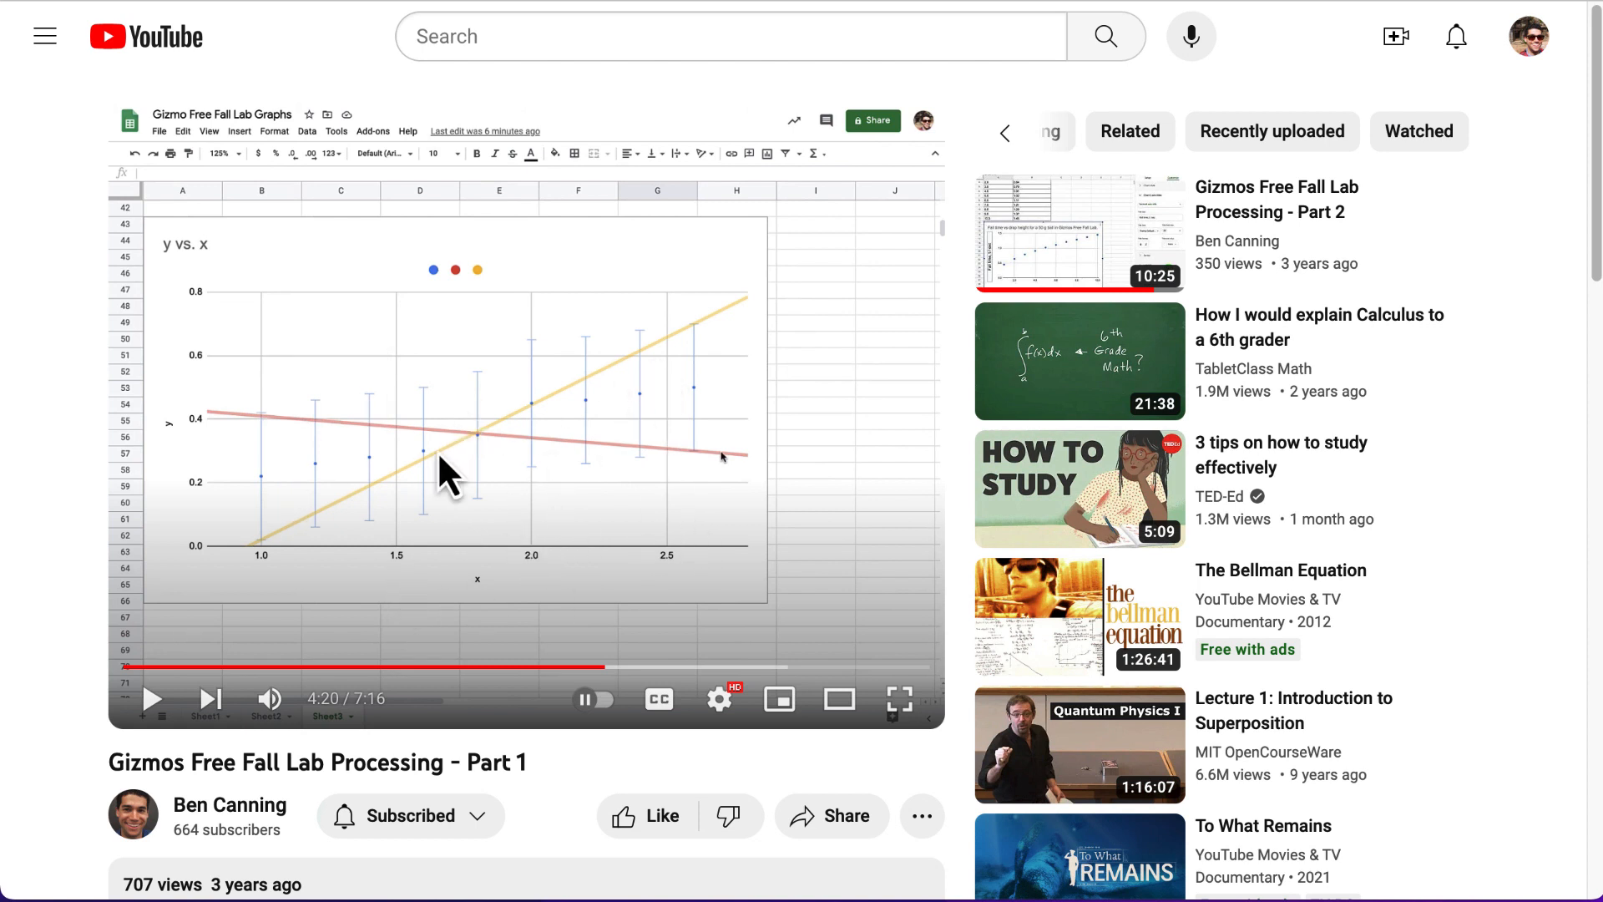
{"action": "left_click", "coordinate": [519, 666]}
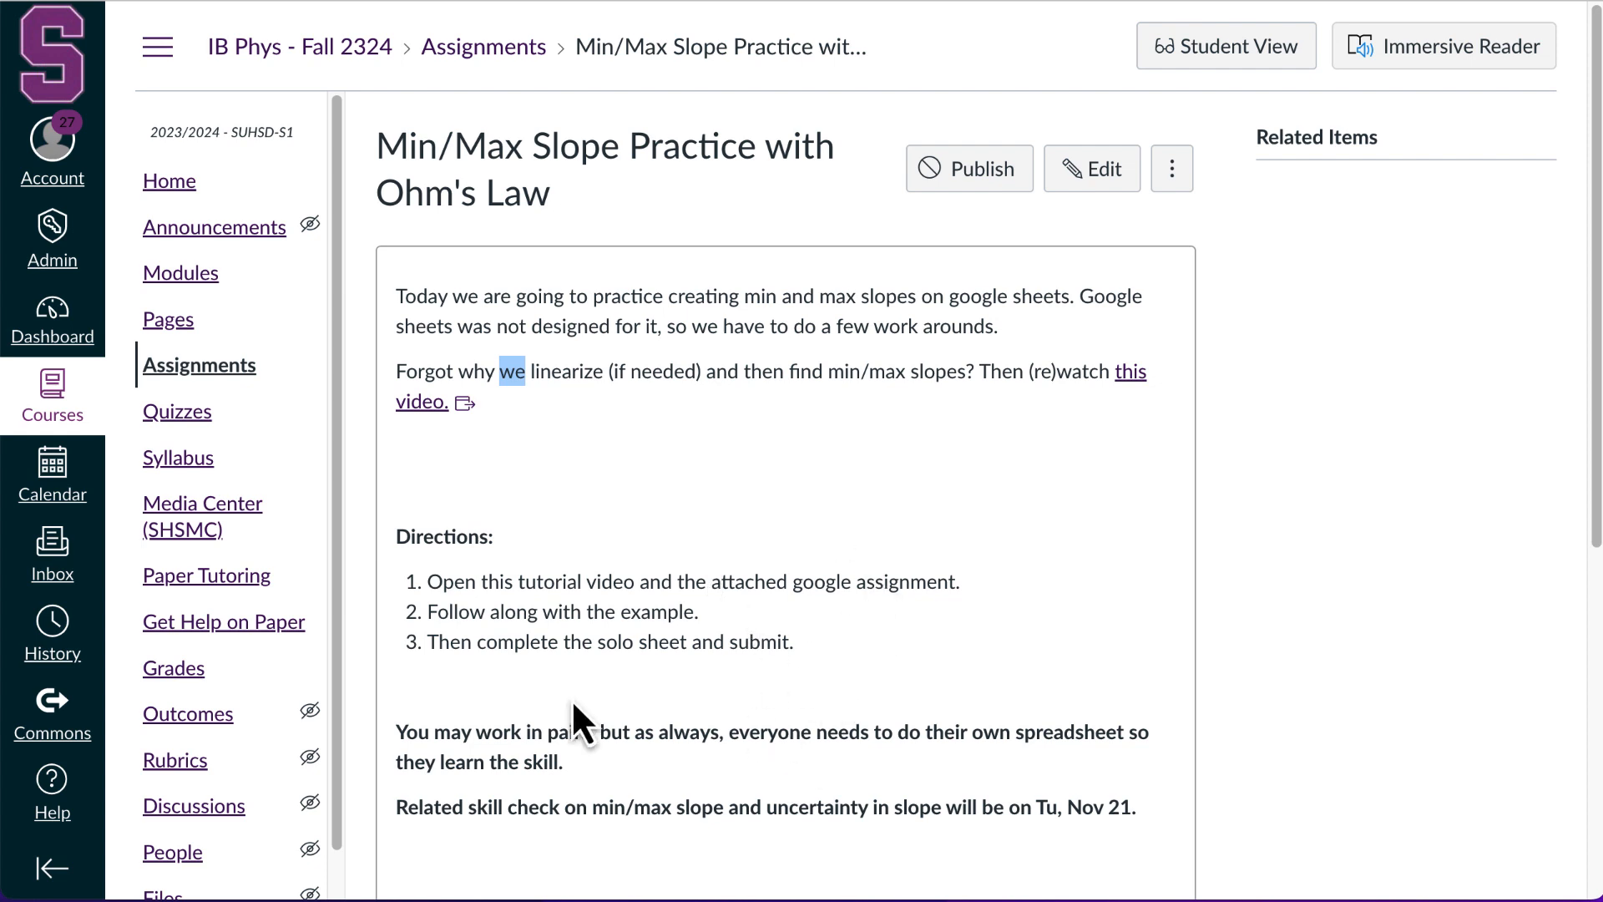
{"action": "left_click", "coordinate": [595, 680]}
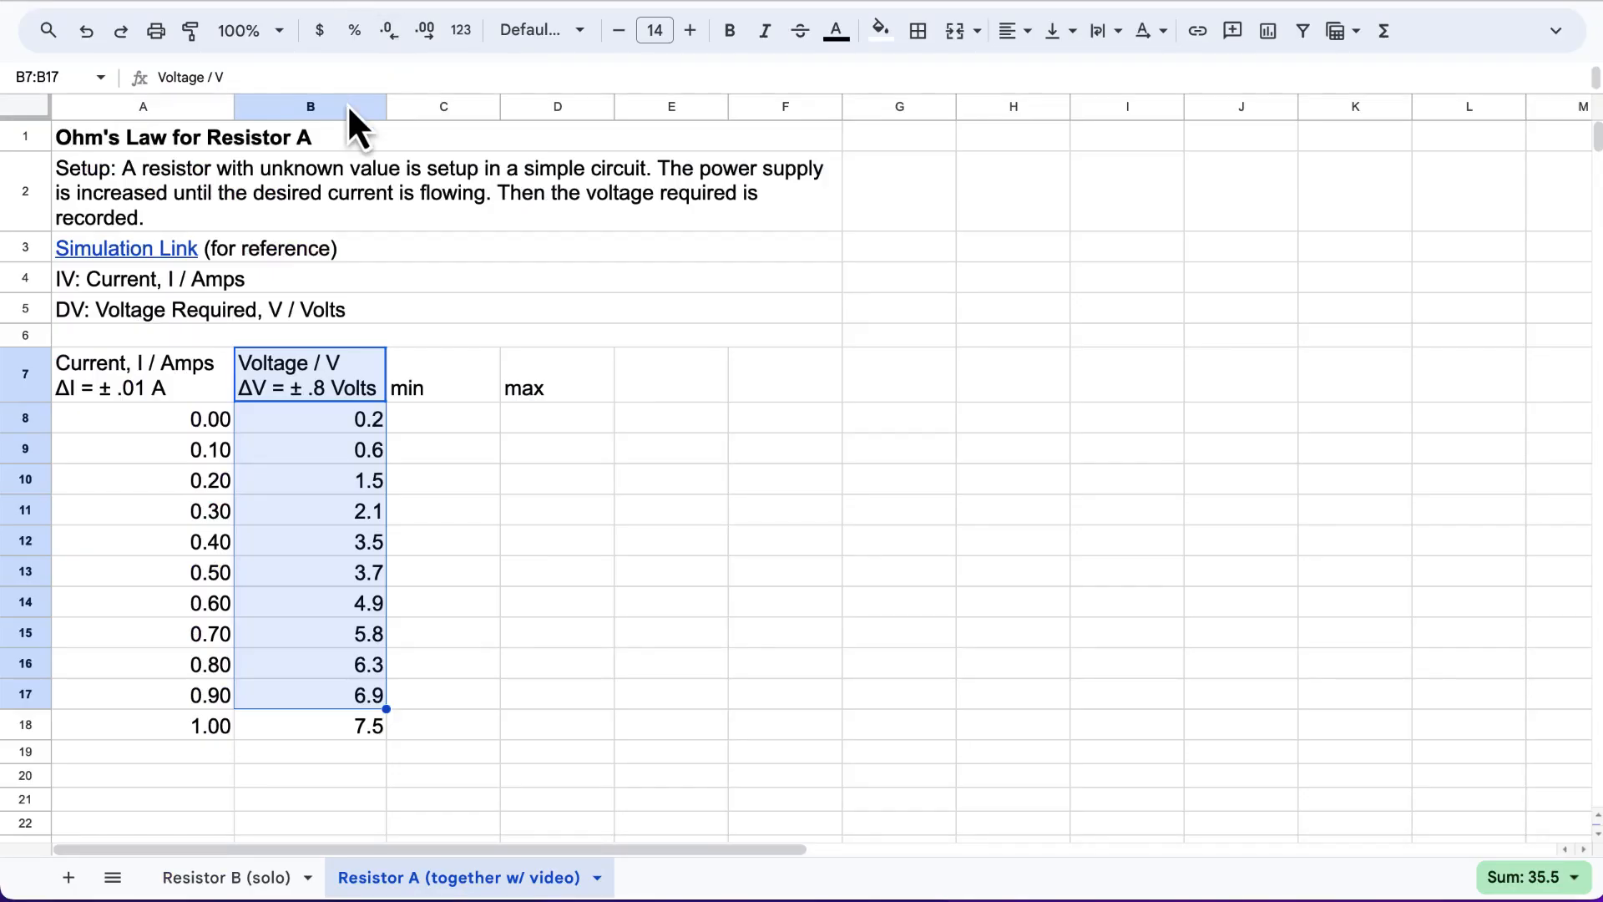
Switch to the Ohm's Law spreadsheet and look over the Resistor B (solo) sheet, from the data table down to the results box.
{"action": "left_click", "coordinate": [693, 409]}
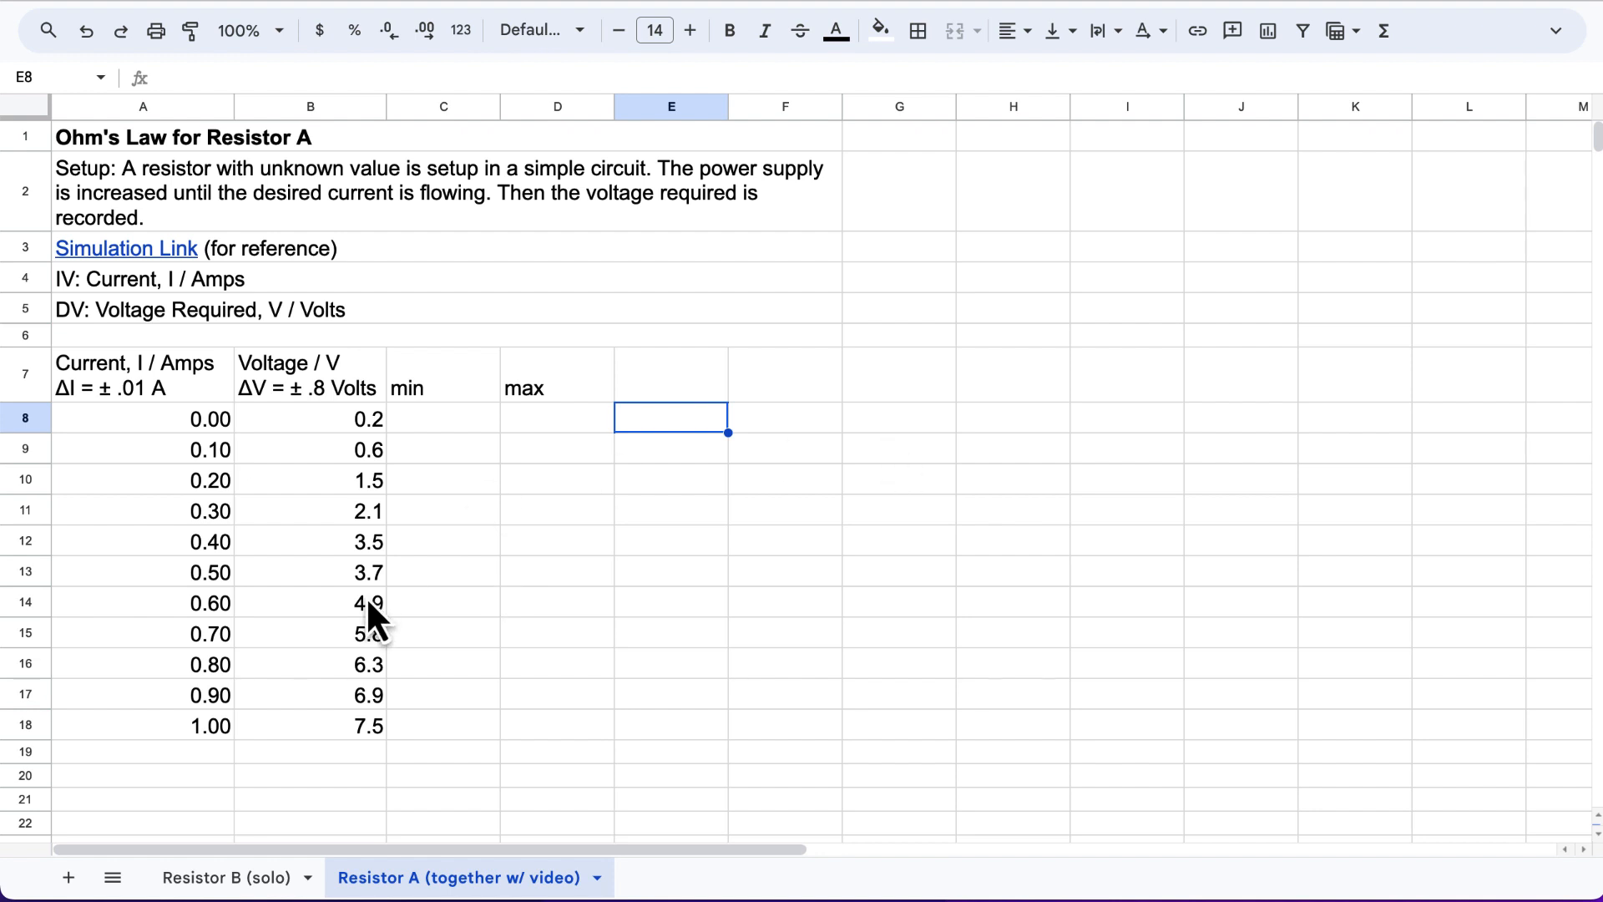
{"action": "left_click", "coordinate": [268, 878]}
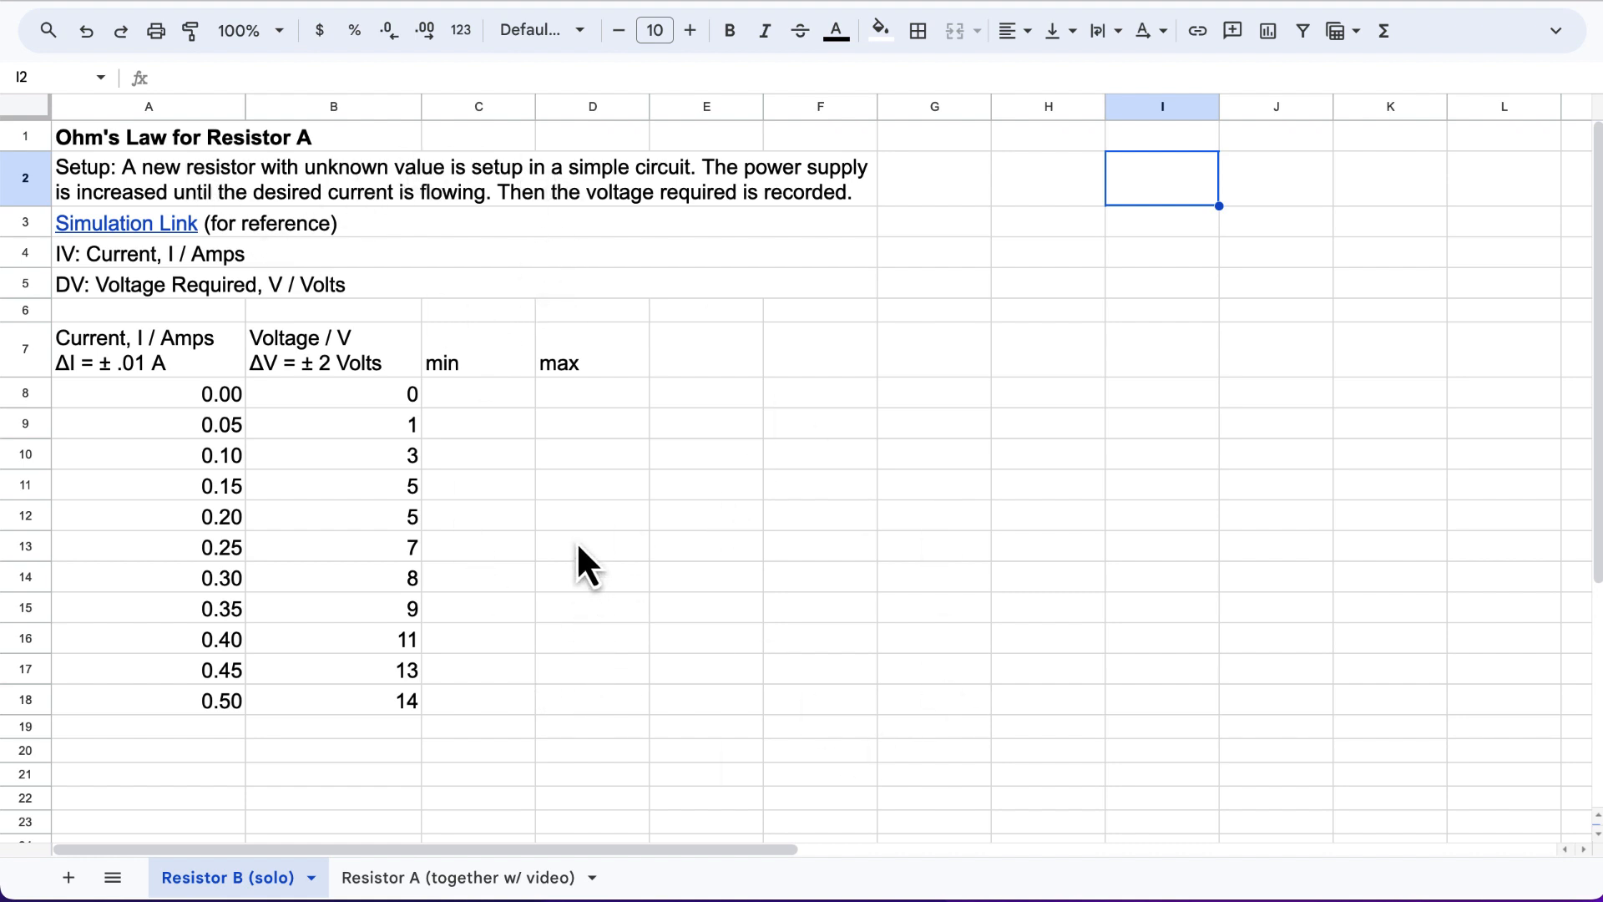
{"action": "scroll", "coordinate": [551, 496], "scroll_direction": "down", "scroll_amount": 5}
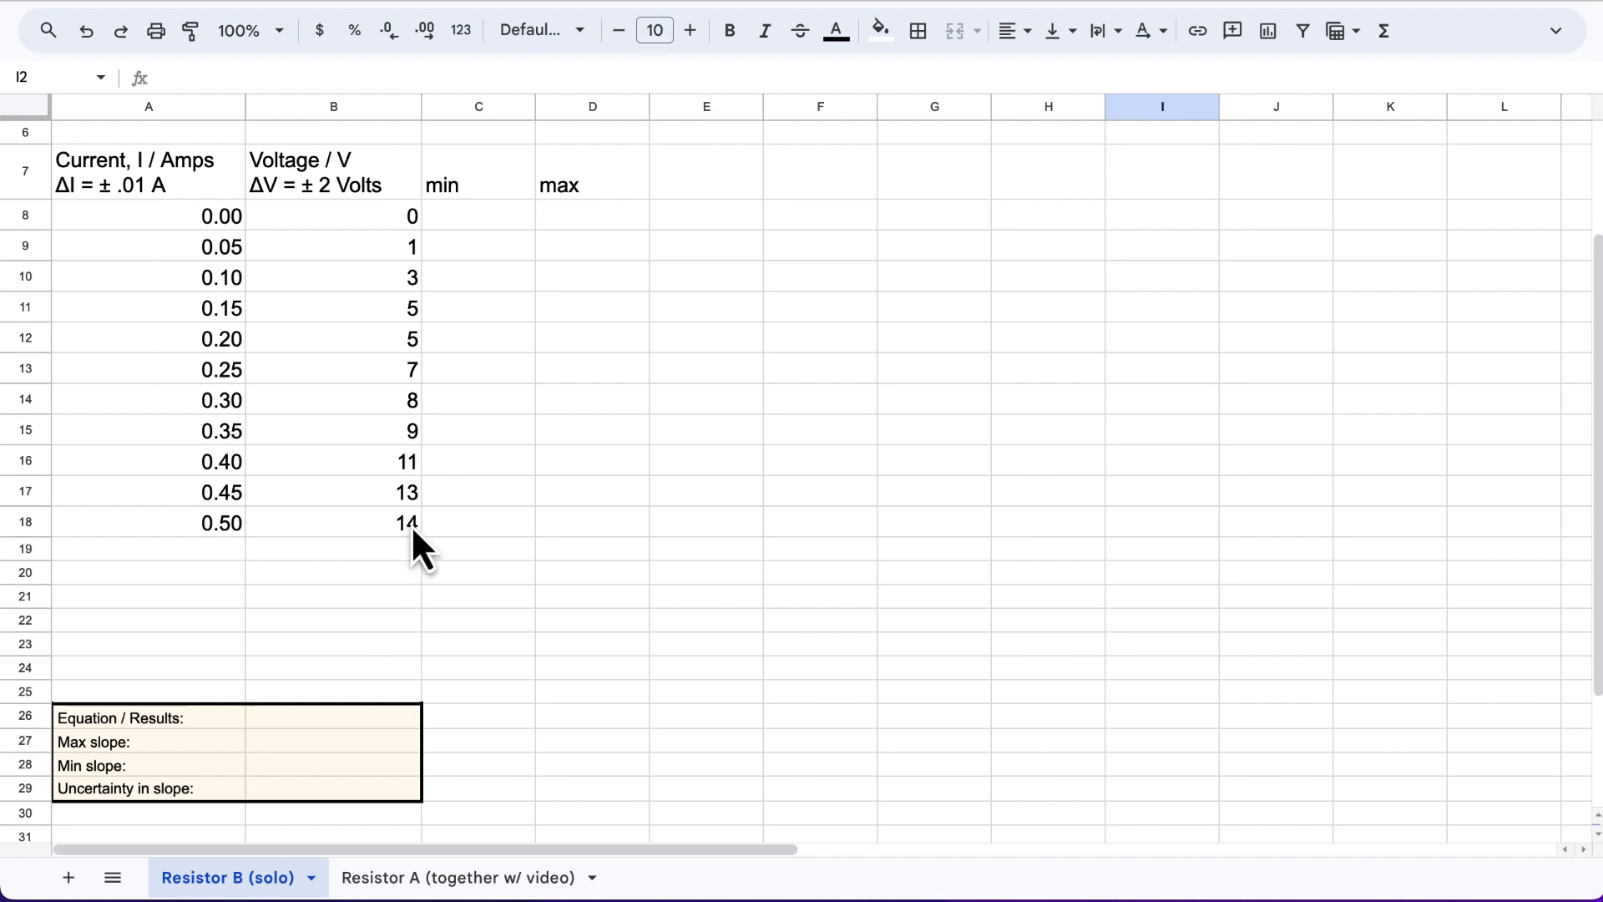
{"action": "scroll", "coordinate": [412, 538], "scroll_direction": "up", "scroll_amount": 5}
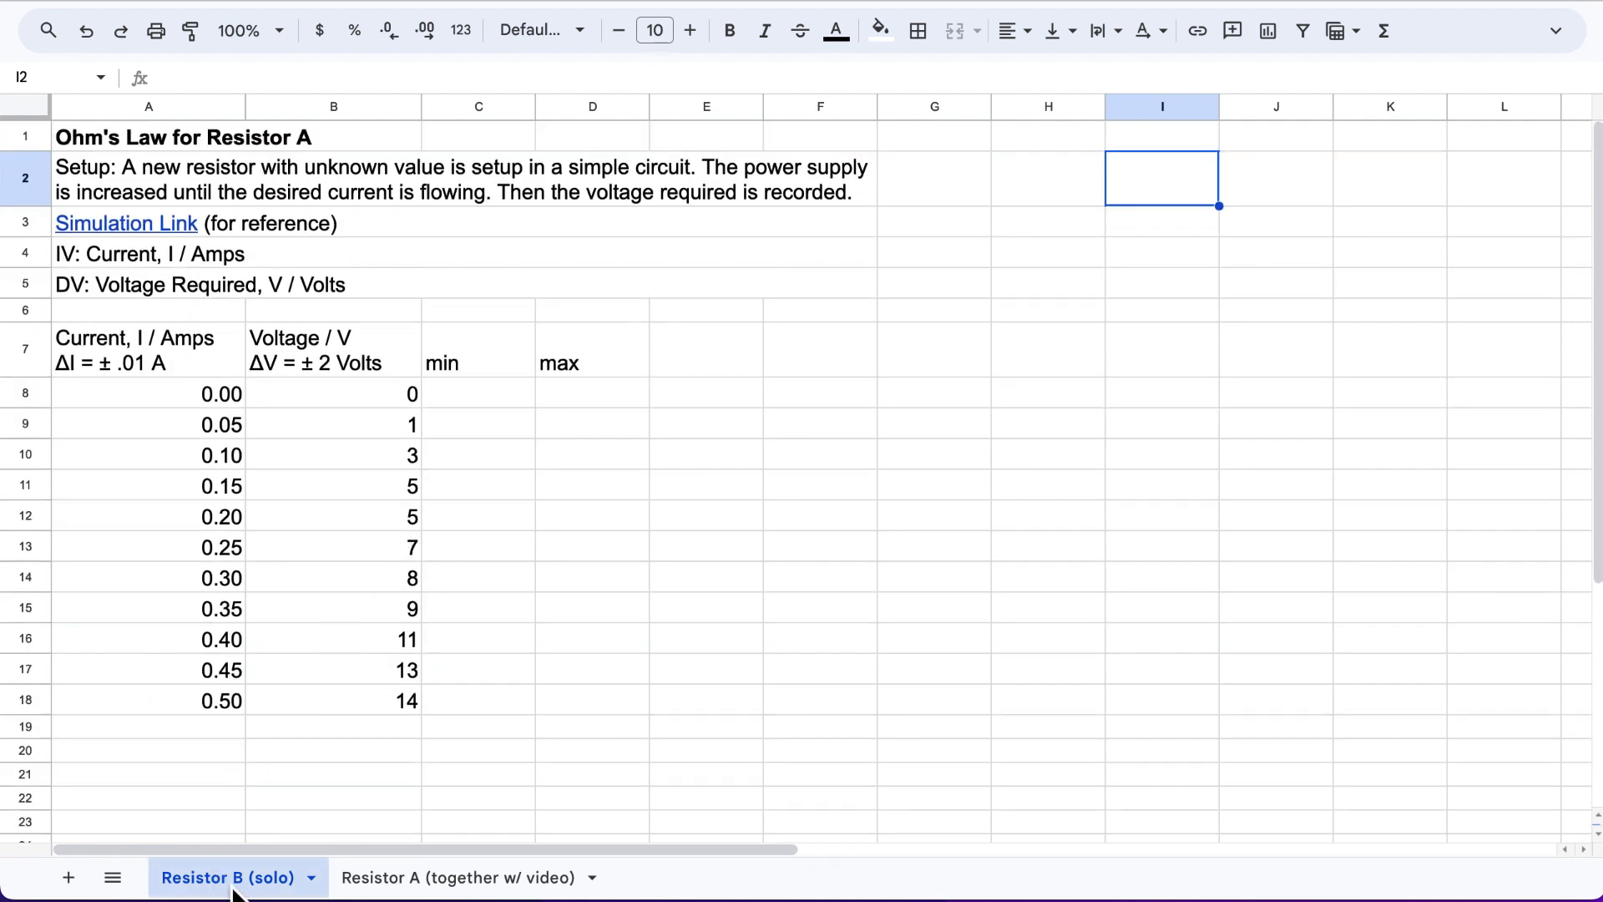
{"action": "left_click", "coordinate": [236, 878]}
Examine the title and the setup description on the Resistor A (together w/ video) sheet.
{"action": "left_click", "coordinate": [495, 881]}
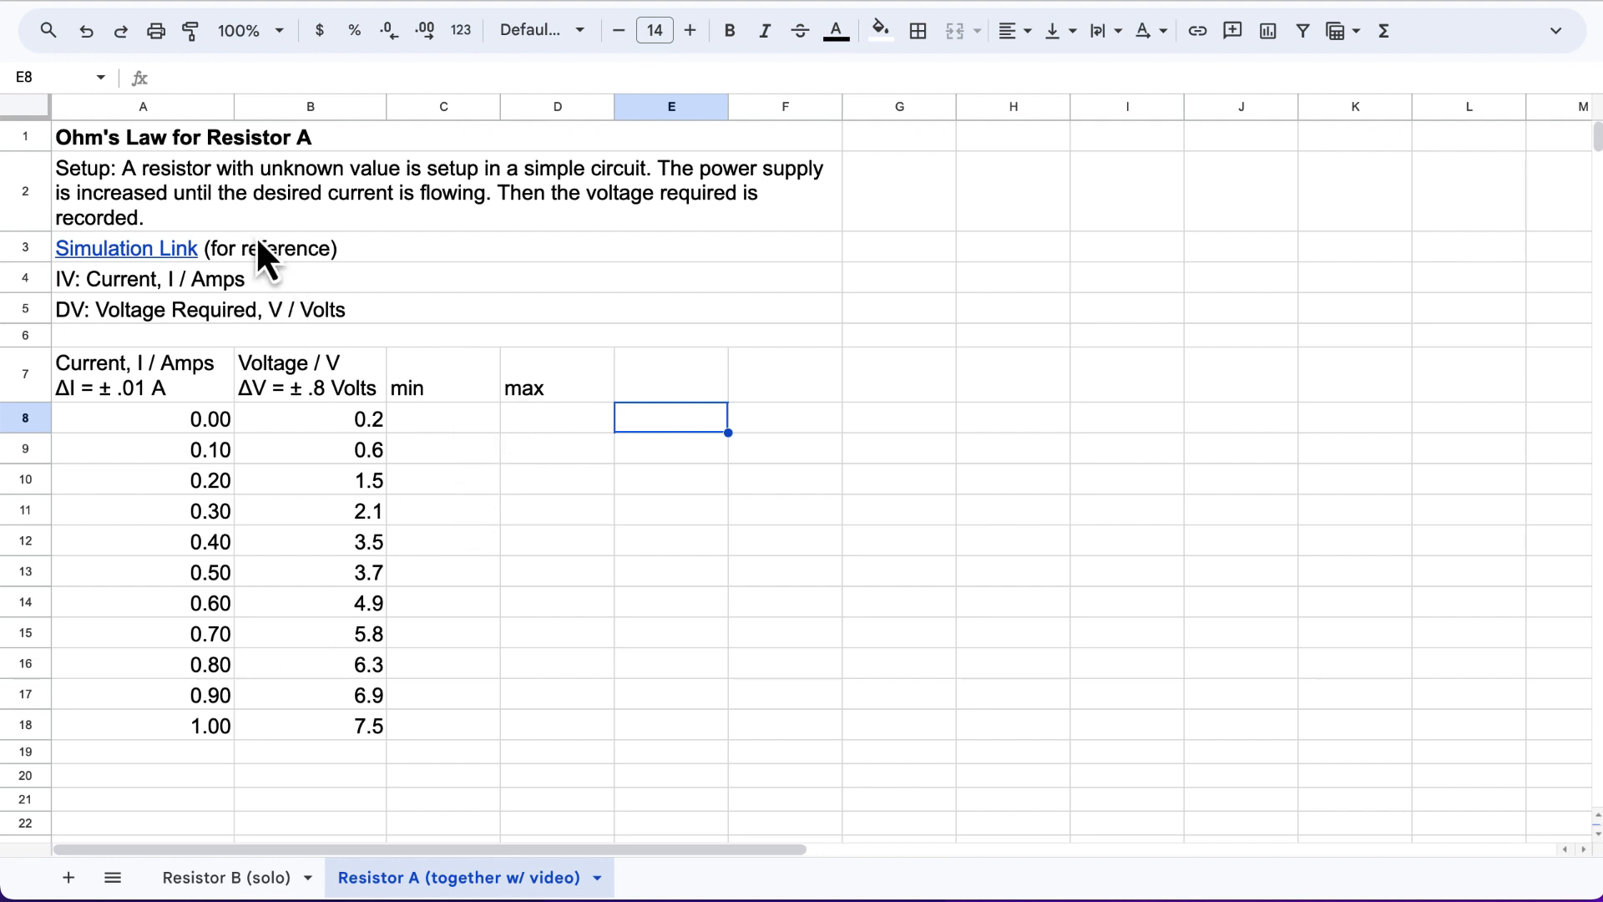
{"action": "left_click", "coordinate": [178, 146]}
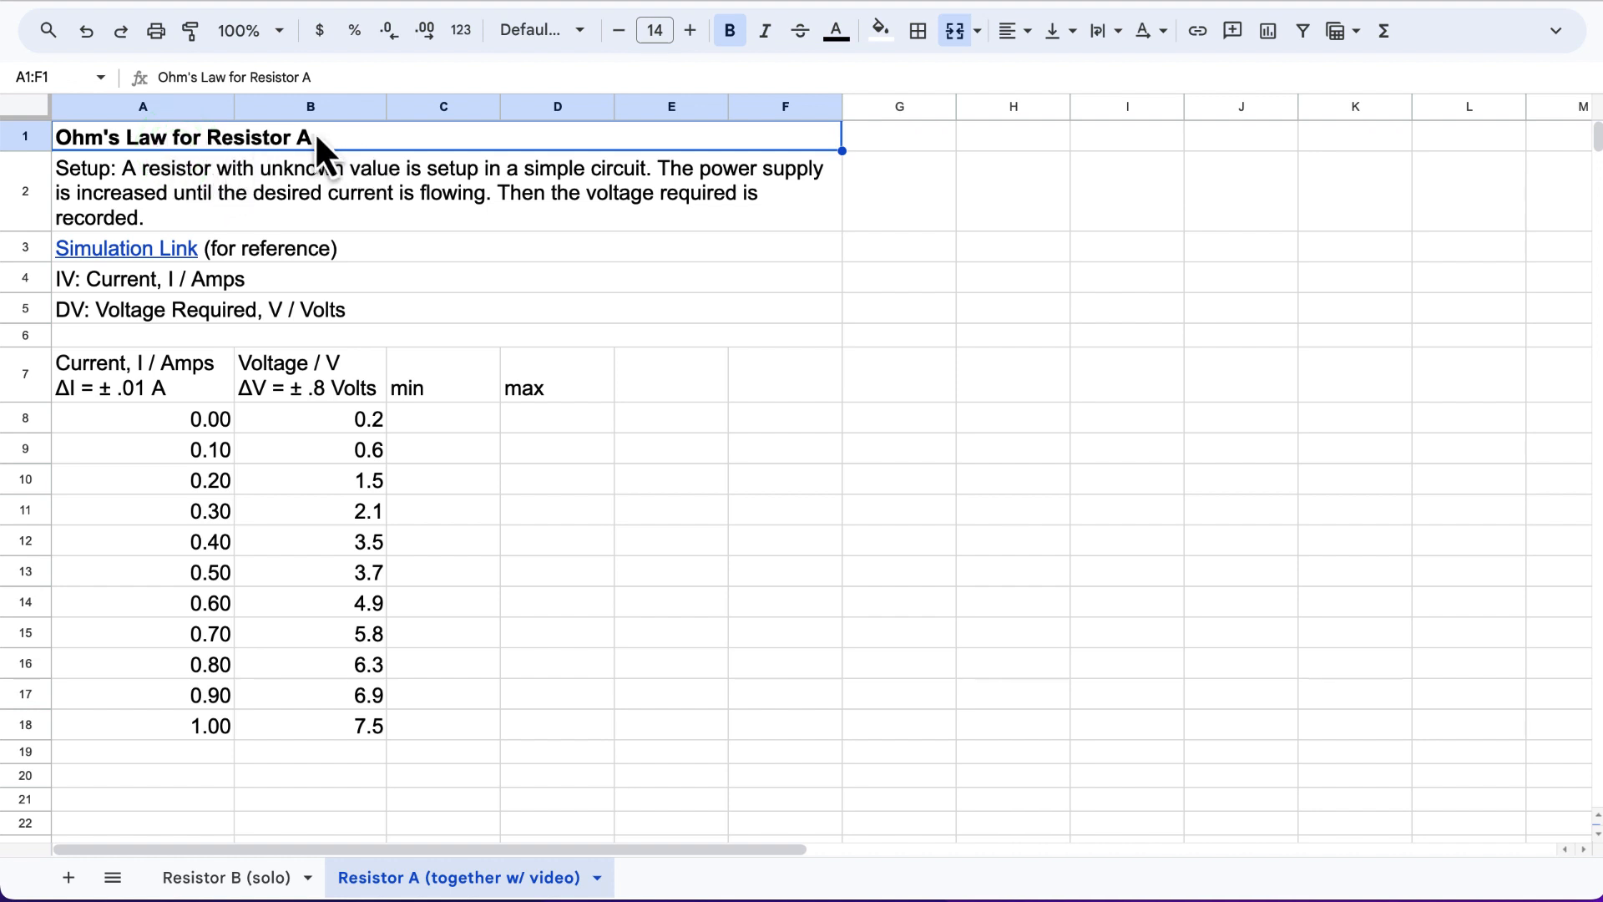
{"action": "left_click", "coordinate": [240, 188]}
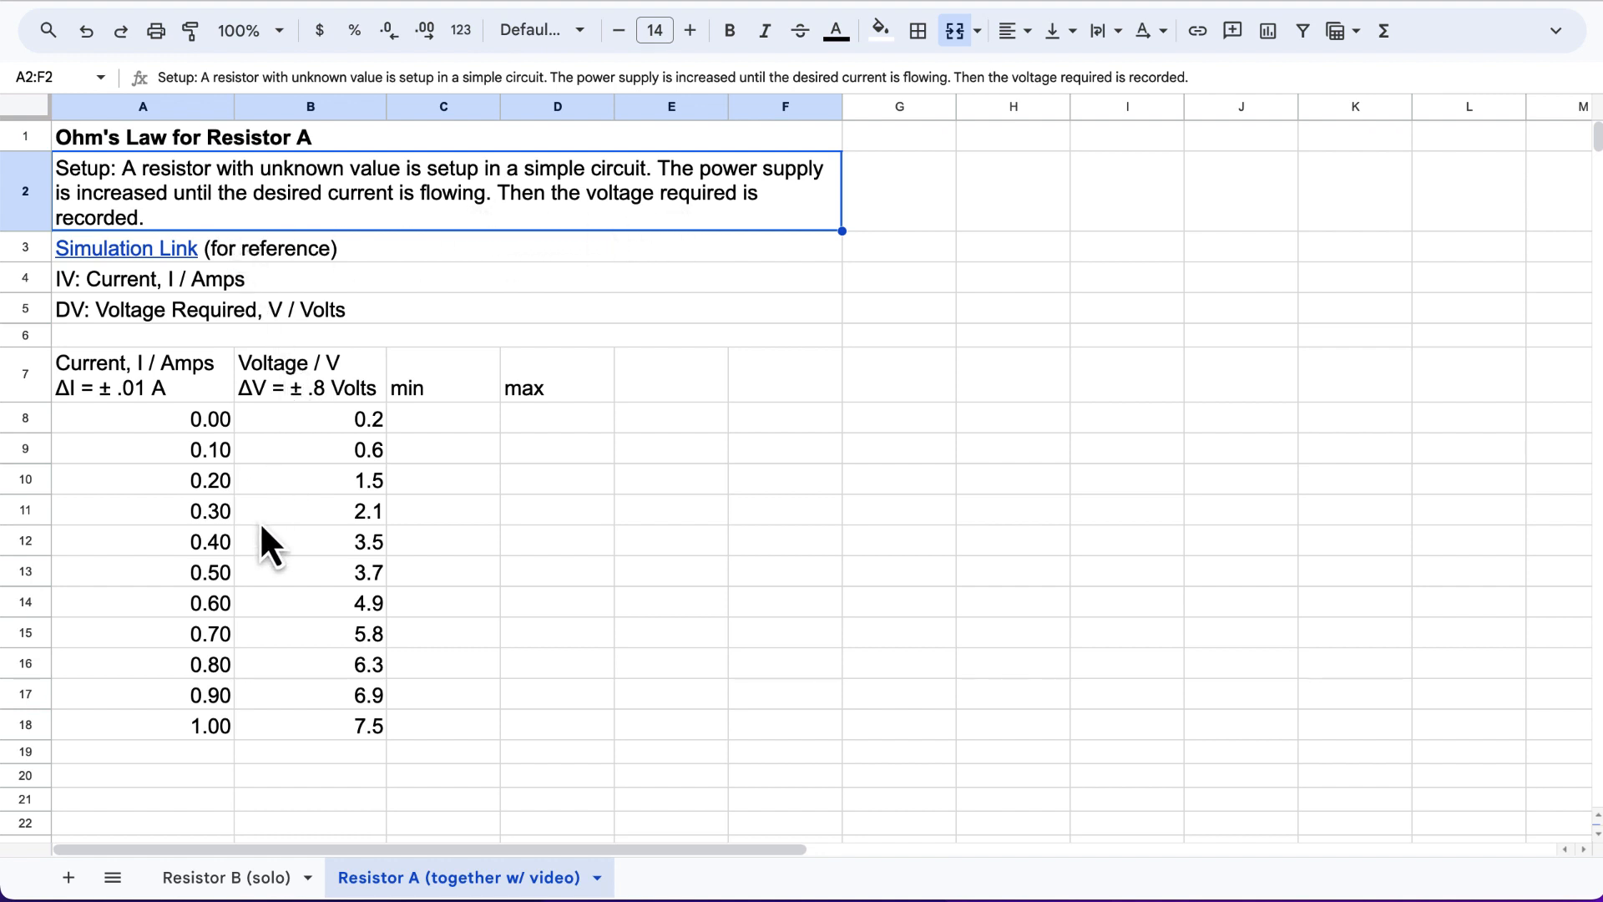
Open the linked PhET Ohm's Law simulation, set the voltage to 5.0 V, and return to the spreadsheet.
{"action": "left_click", "coordinate": [125, 257]}
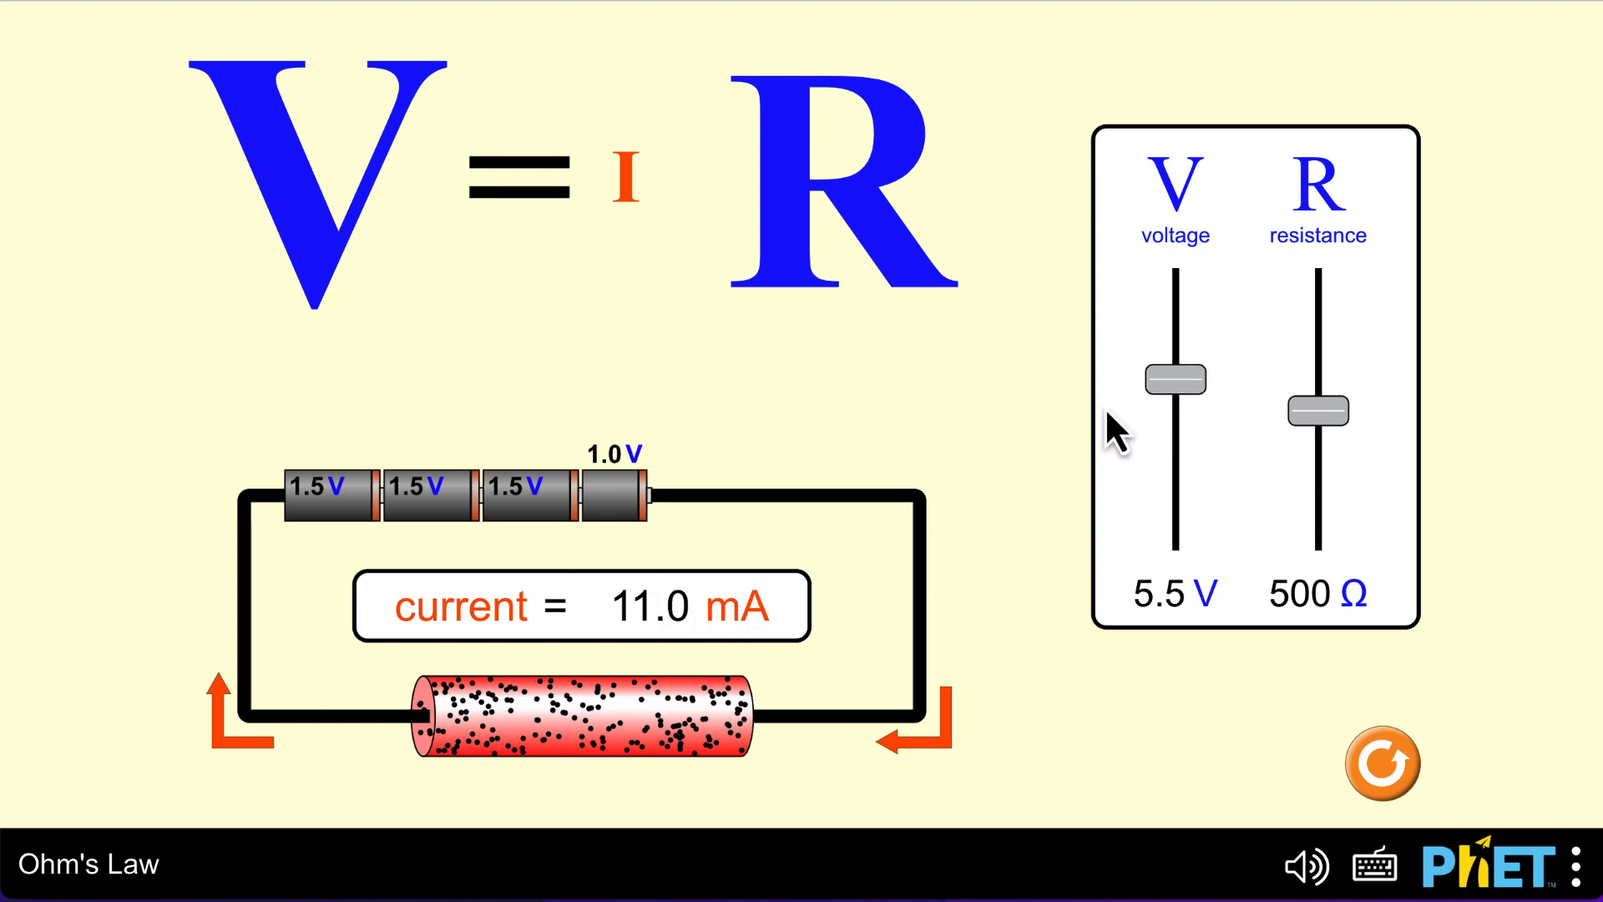
{"action": "left_click_drag", "start_coordinate": [1169, 388], "coordinate": [1170, 407]}
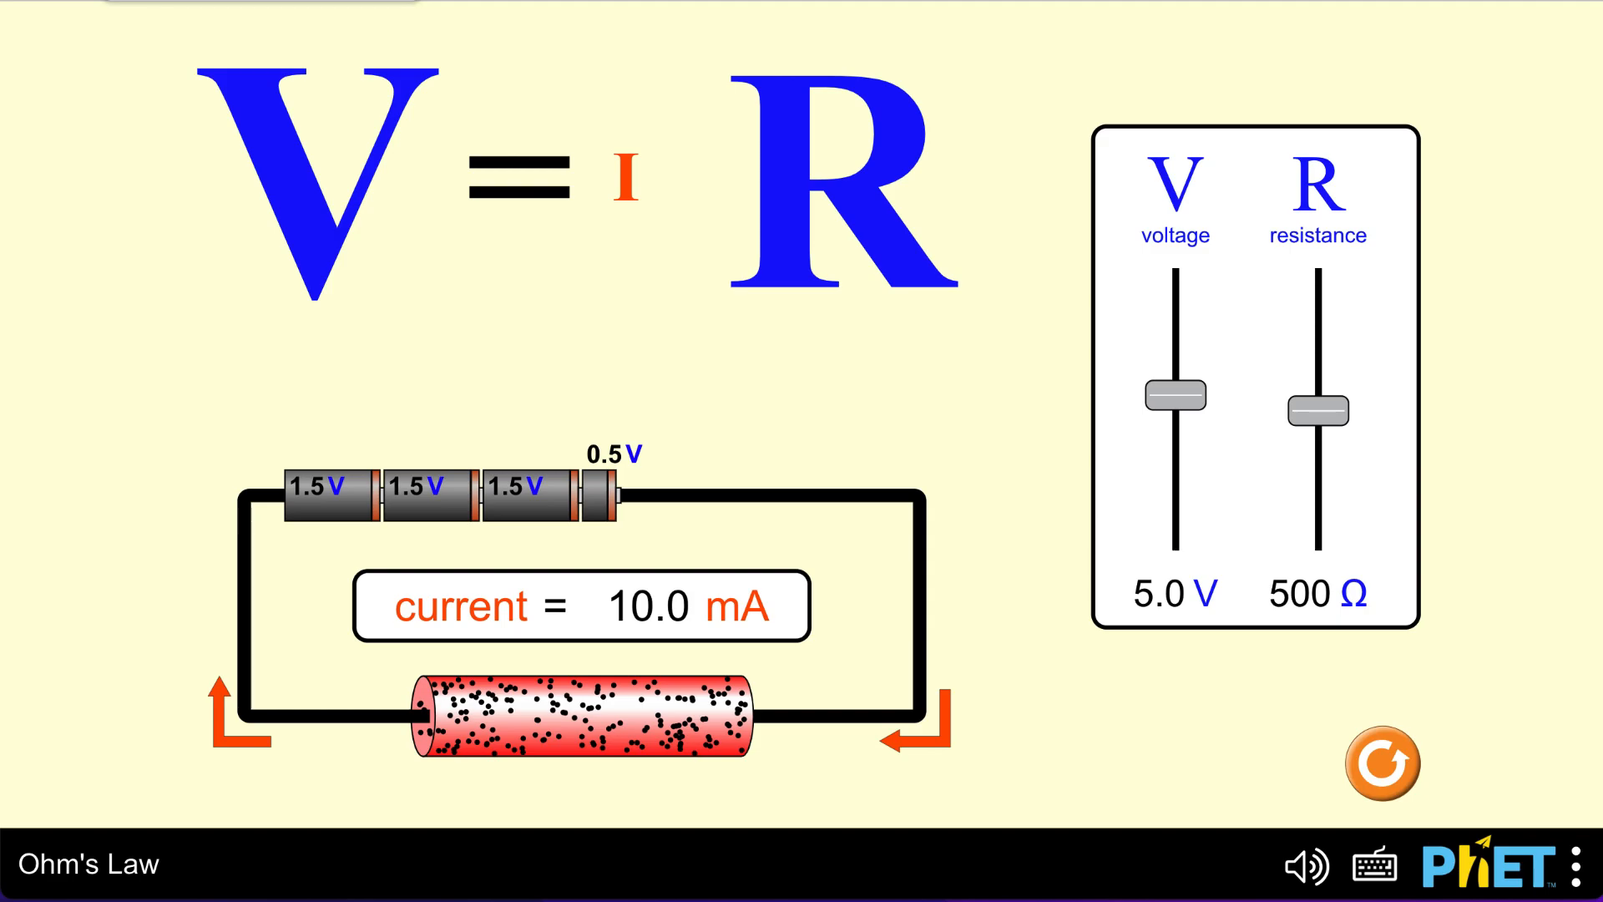
{"action": "left_click", "coordinate": [259, 1]}
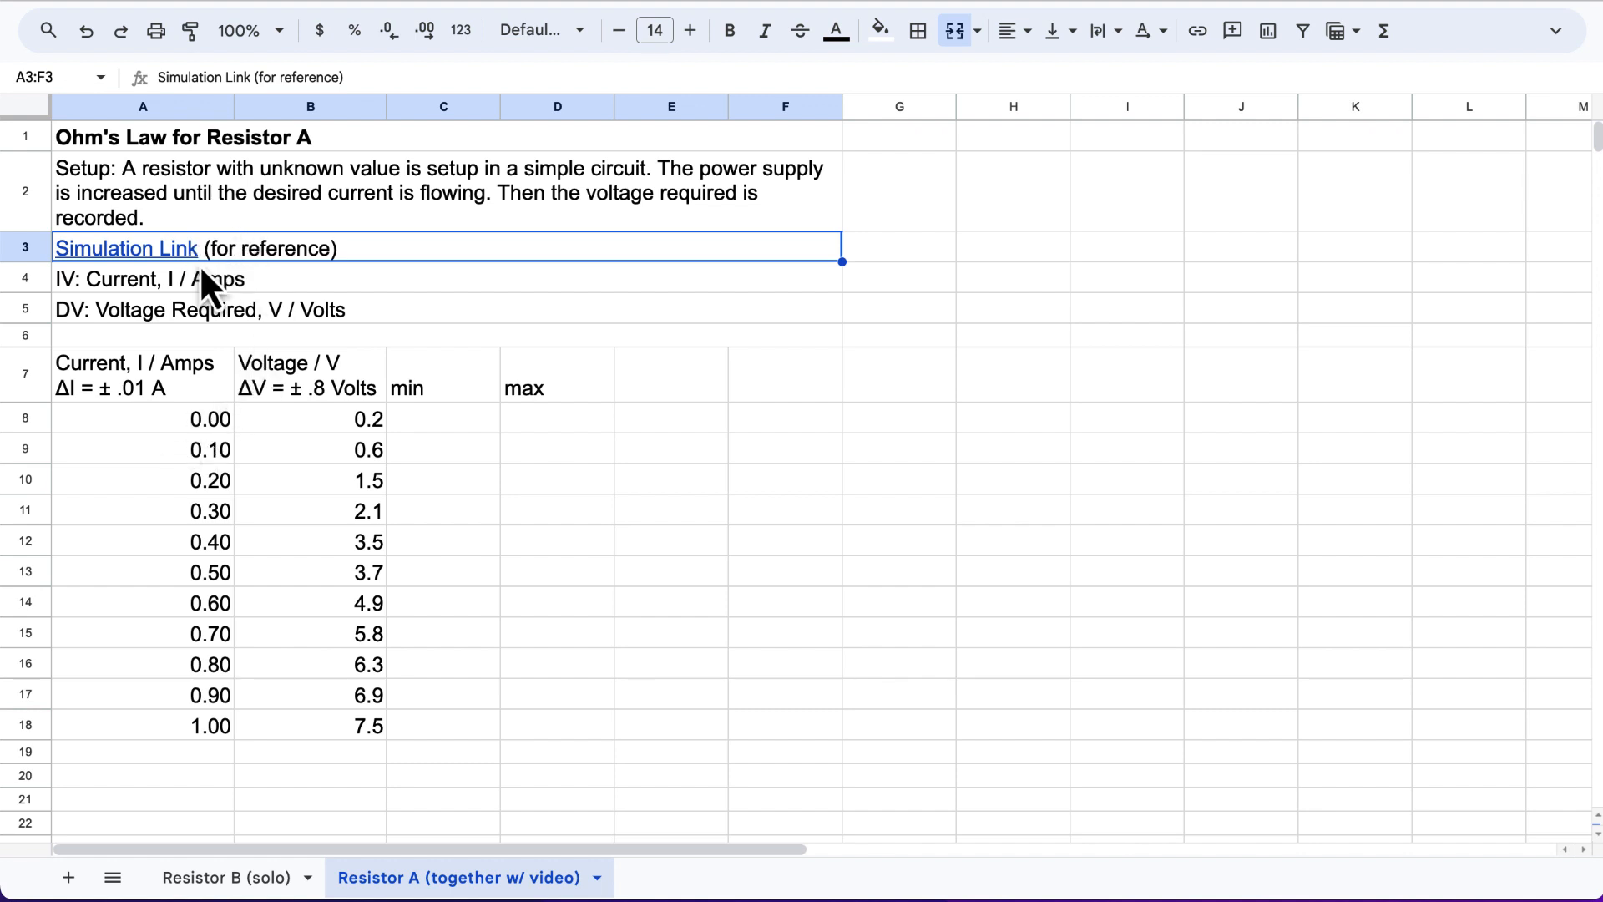
Examine Resistor A's independent and dependent variables, the current and voltage data, and the min and max column headings.
{"action": "left_click", "coordinate": [167, 284]}
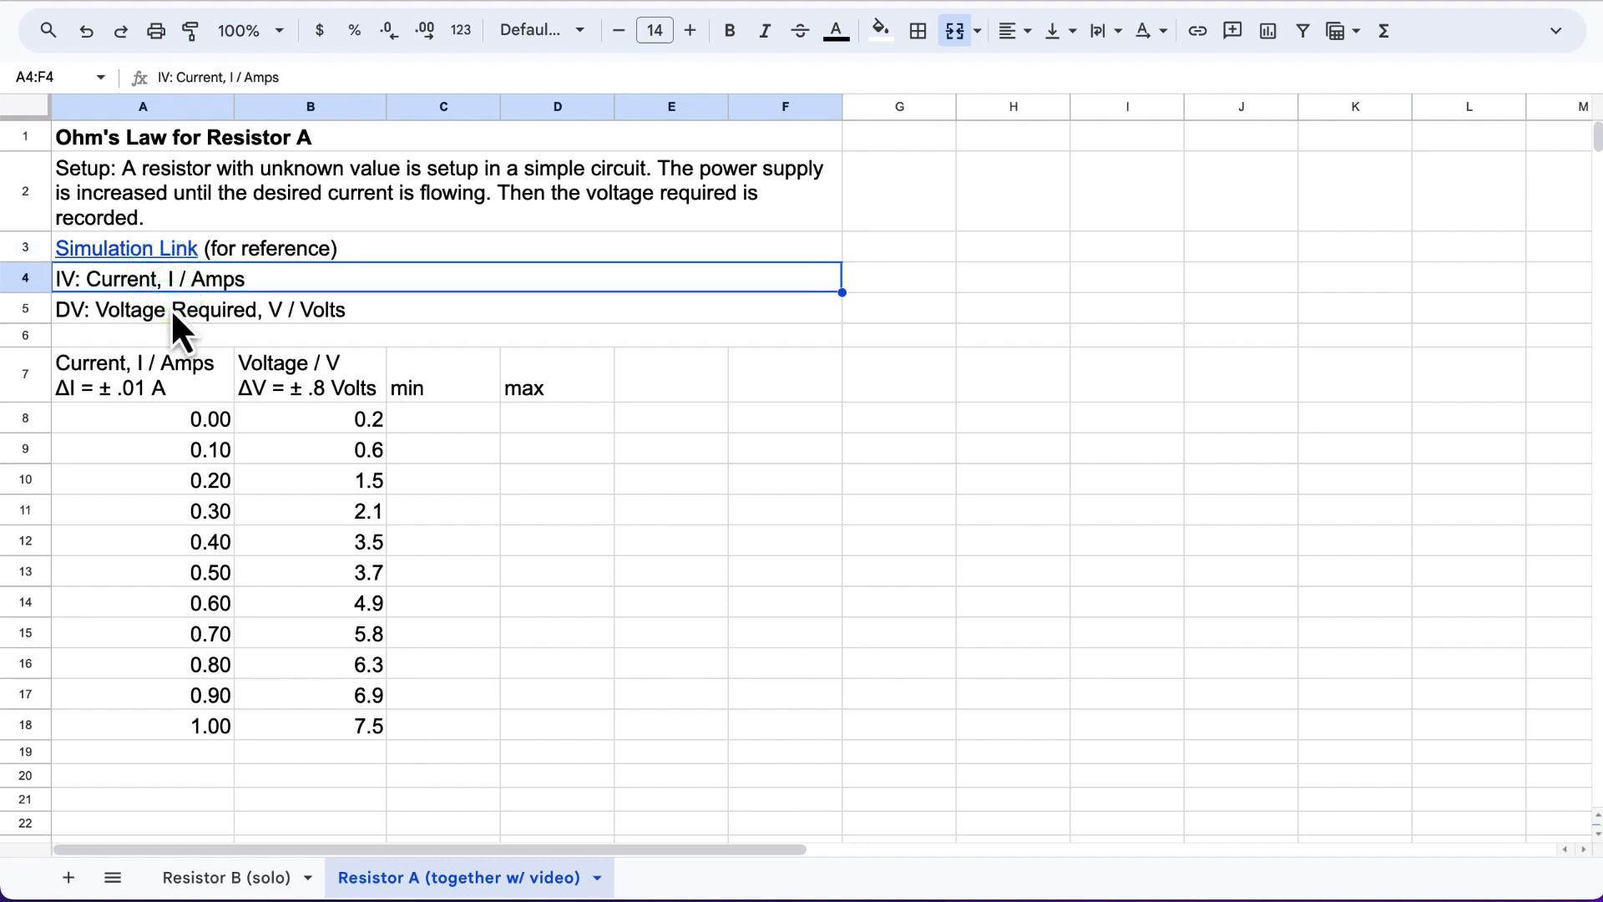
{"action": "left_click", "coordinate": [168, 312]}
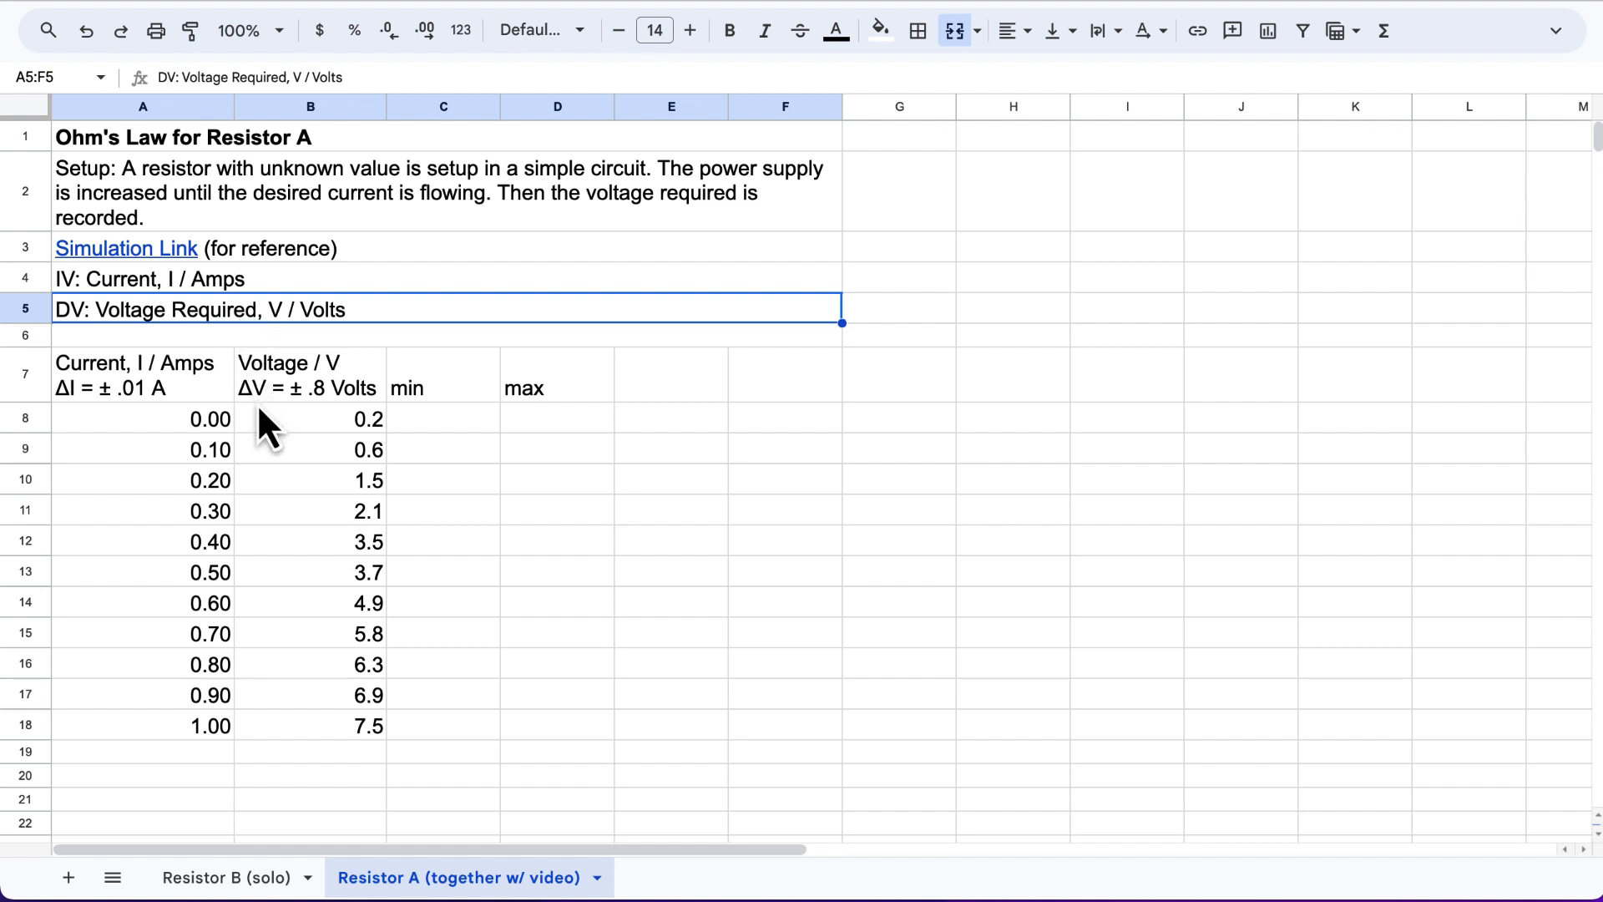
{"action": "left_click", "coordinate": [171, 388]}
{"action": "left_click_drag", "start_coordinate": [358, 668], "coordinate": [361, 739]}
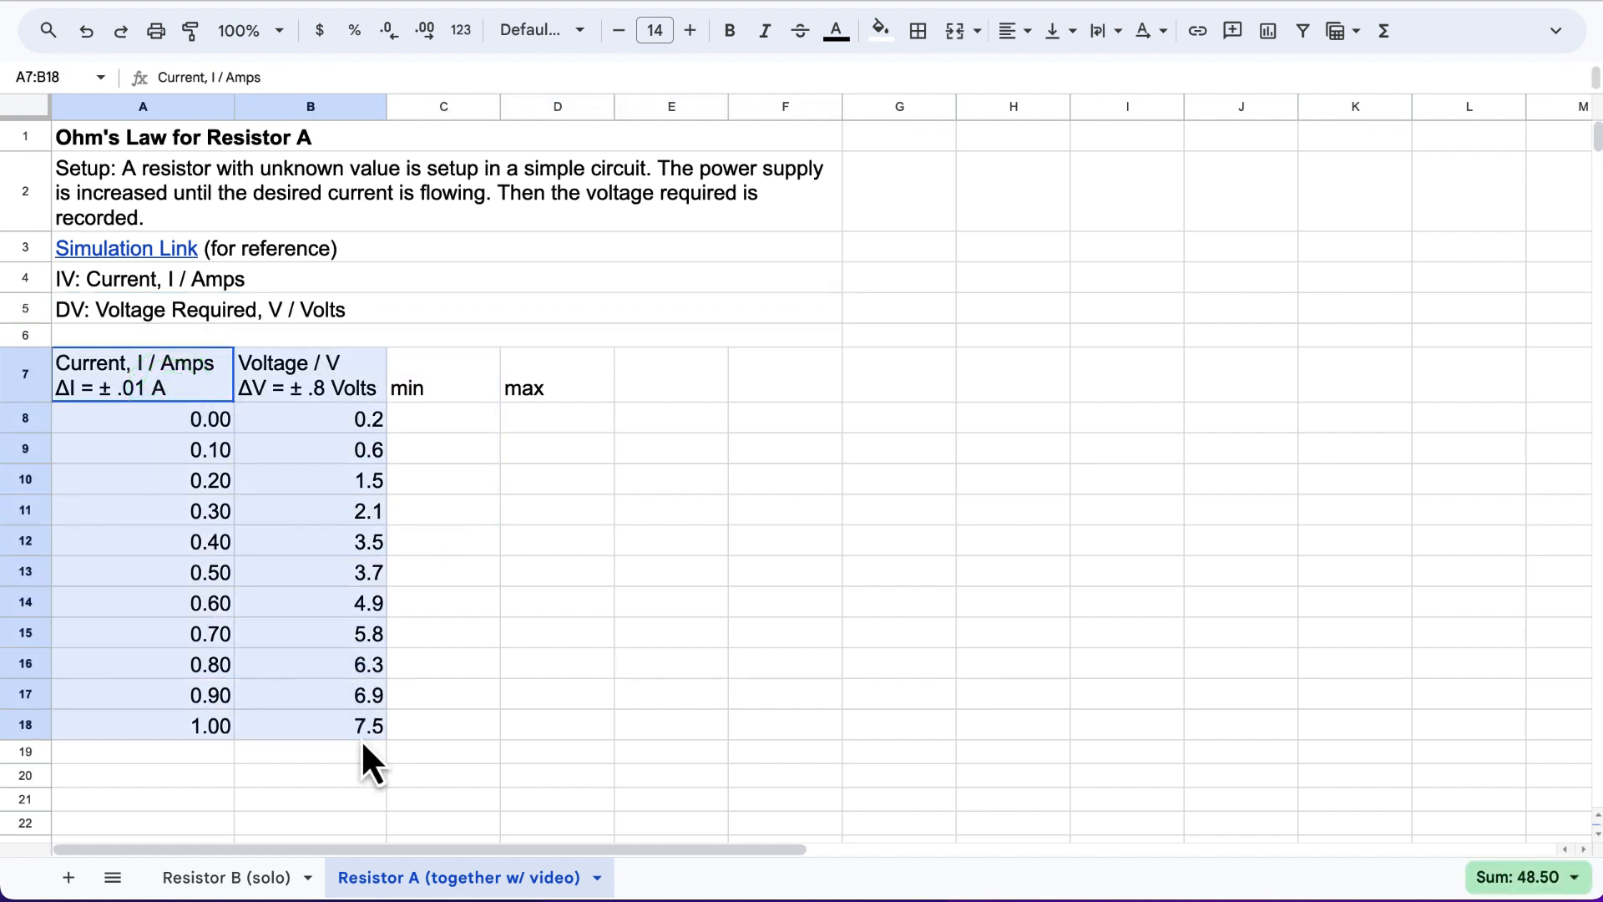
{"action": "left_click", "coordinate": [411, 379]}
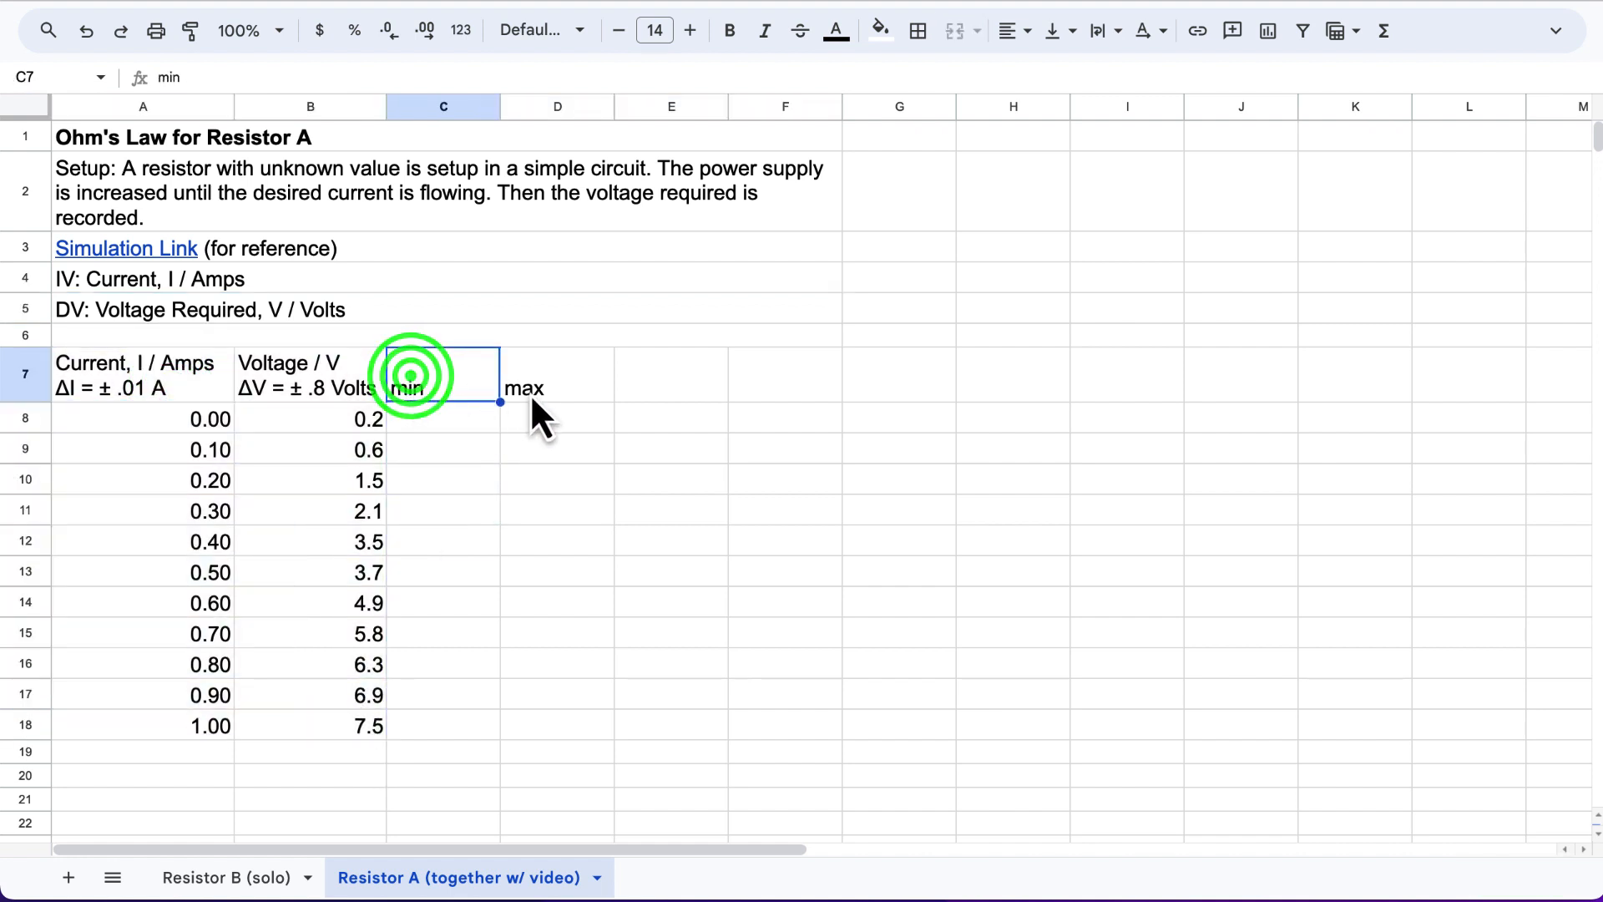
{"action": "left_click", "coordinate": [557, 381]}
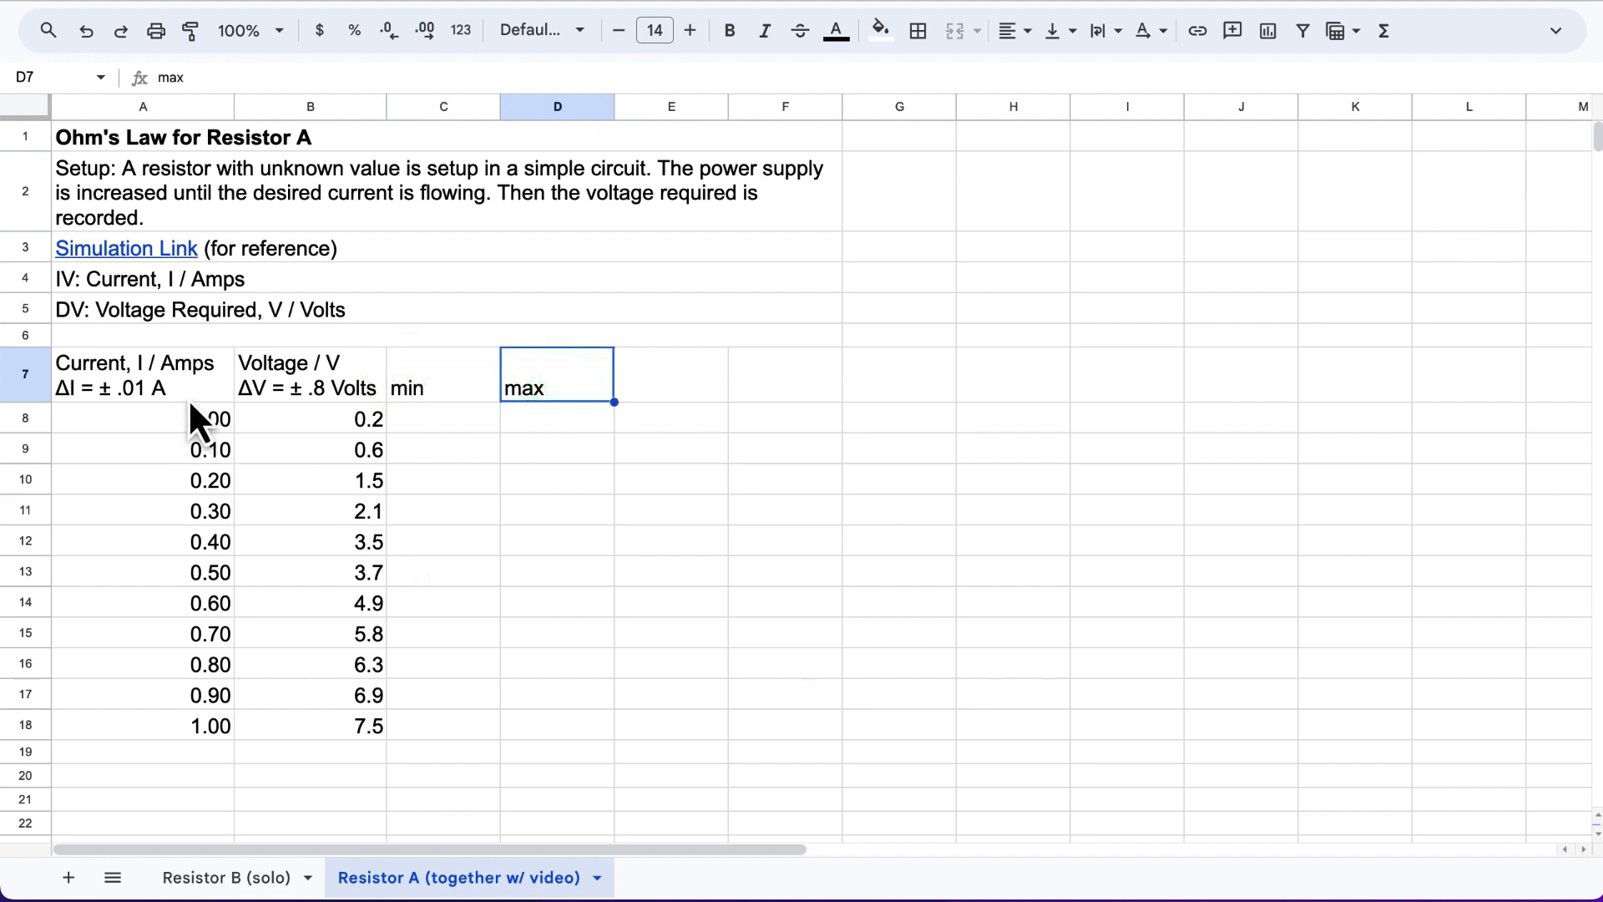
Insert a scatter chart from A7:D18 and move it clear of the current and voltage columns.
{"action": "left_click_drag", "start_coordinate": [71, 384], "coordinate": [524, 740]}
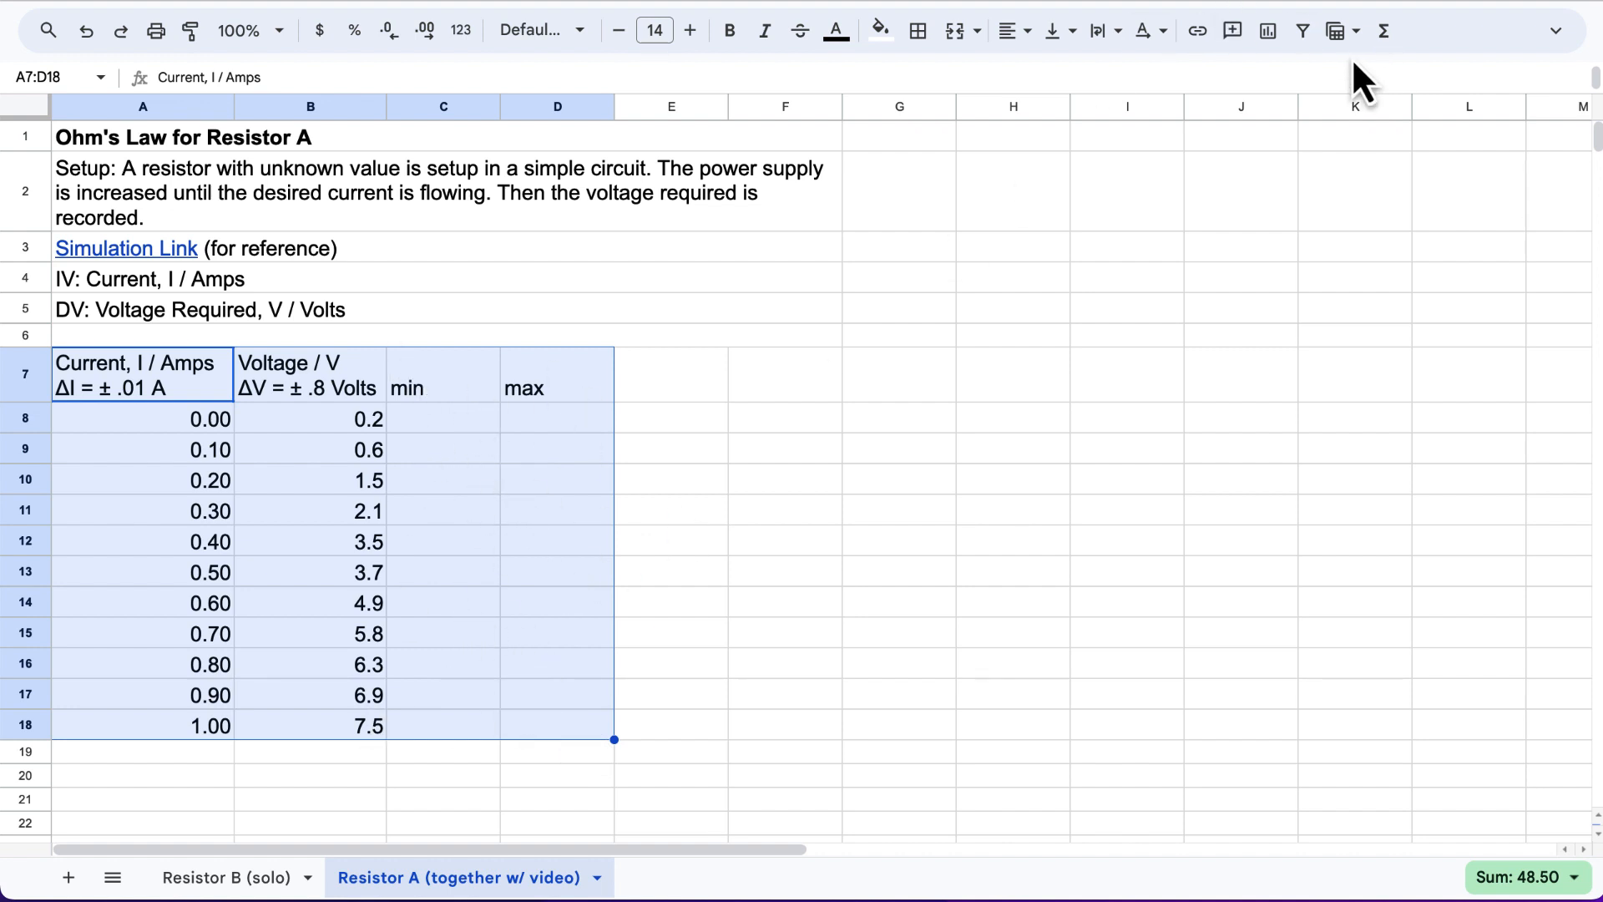
{"action": "left_click", "coordinate": [1271, 35]}
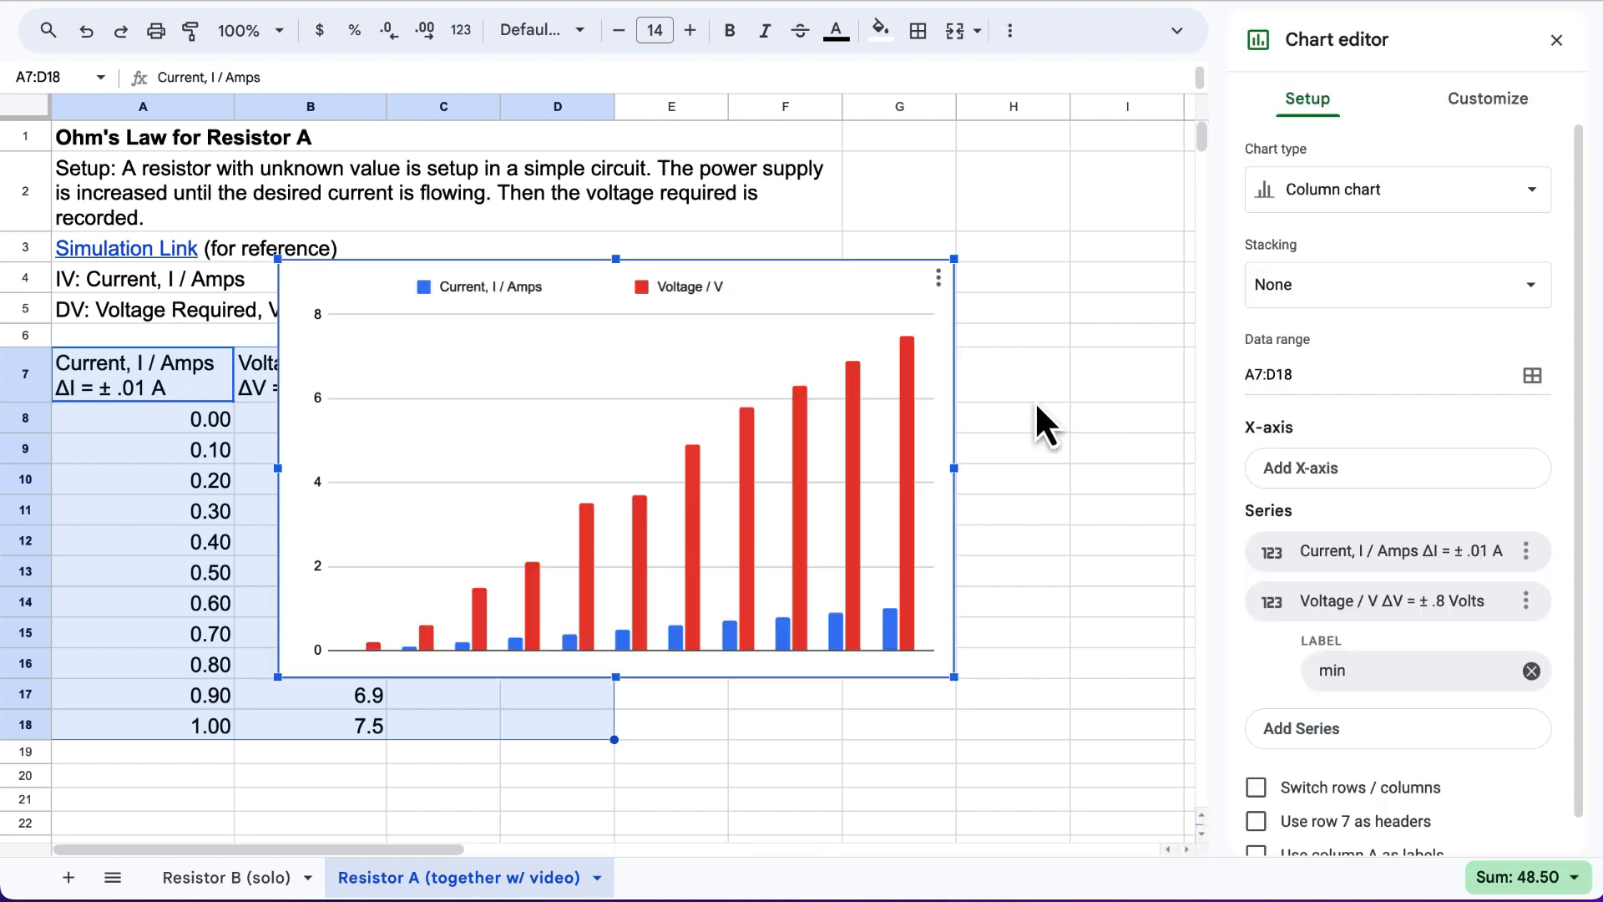
{"action": "left_click", "coordinate": [1364, 194]}
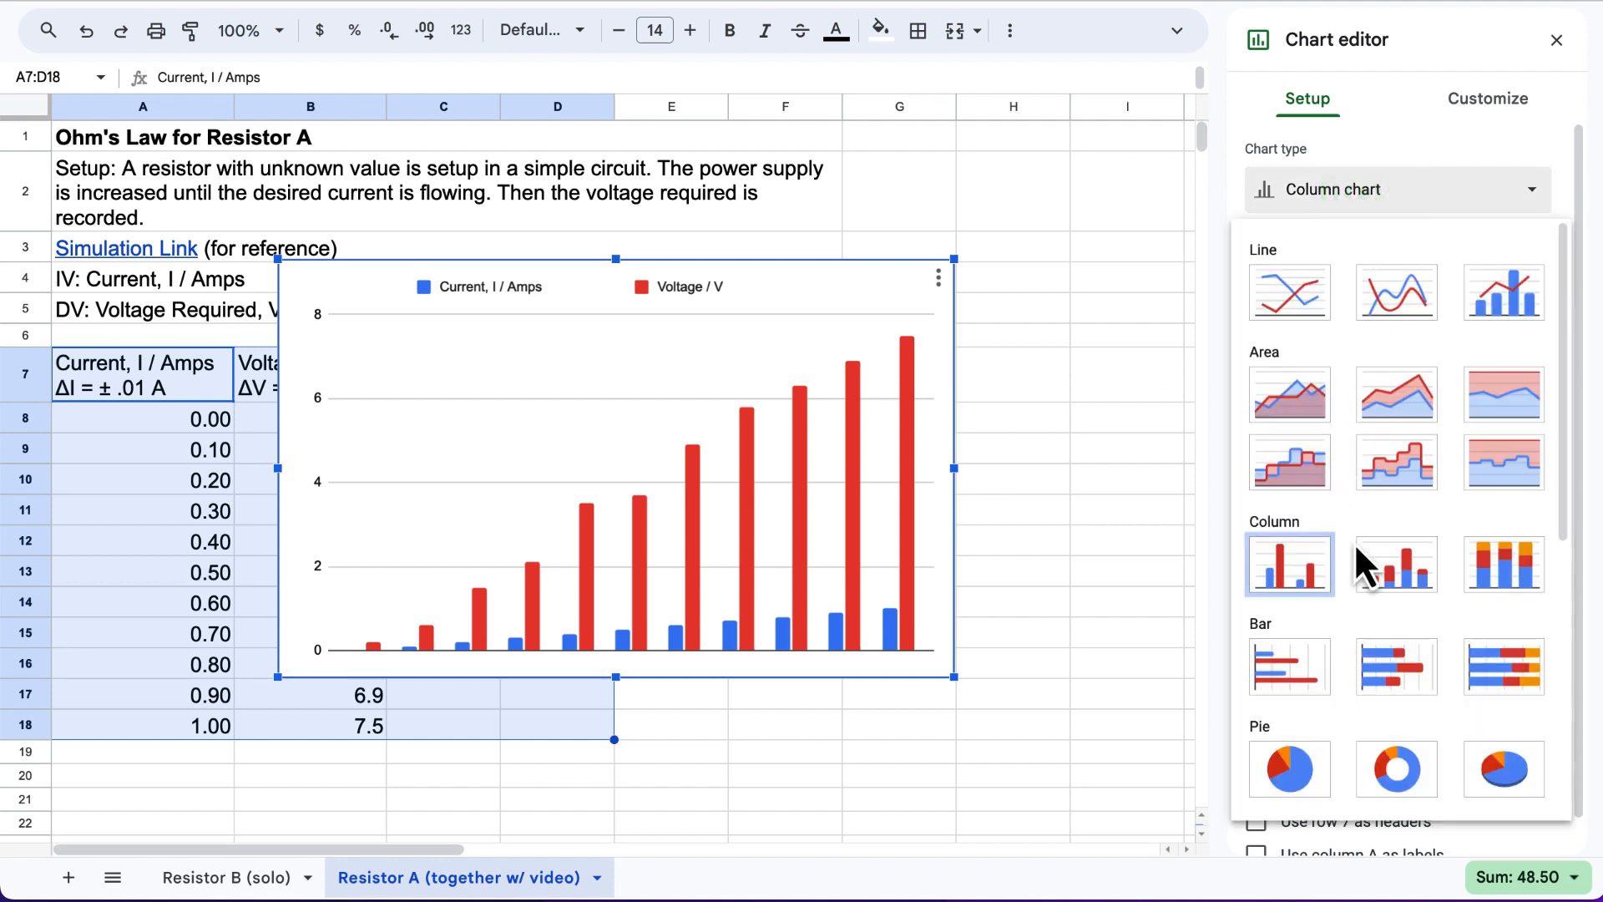
{"action": "scroll", "coordinate": [1359, 534], "scroll_direction": "down", "scroll_amount": 2}
{"action": "scroll", "coordinate": [1361, 529], "scroll_direction": "down", "scroll_amount": 2}
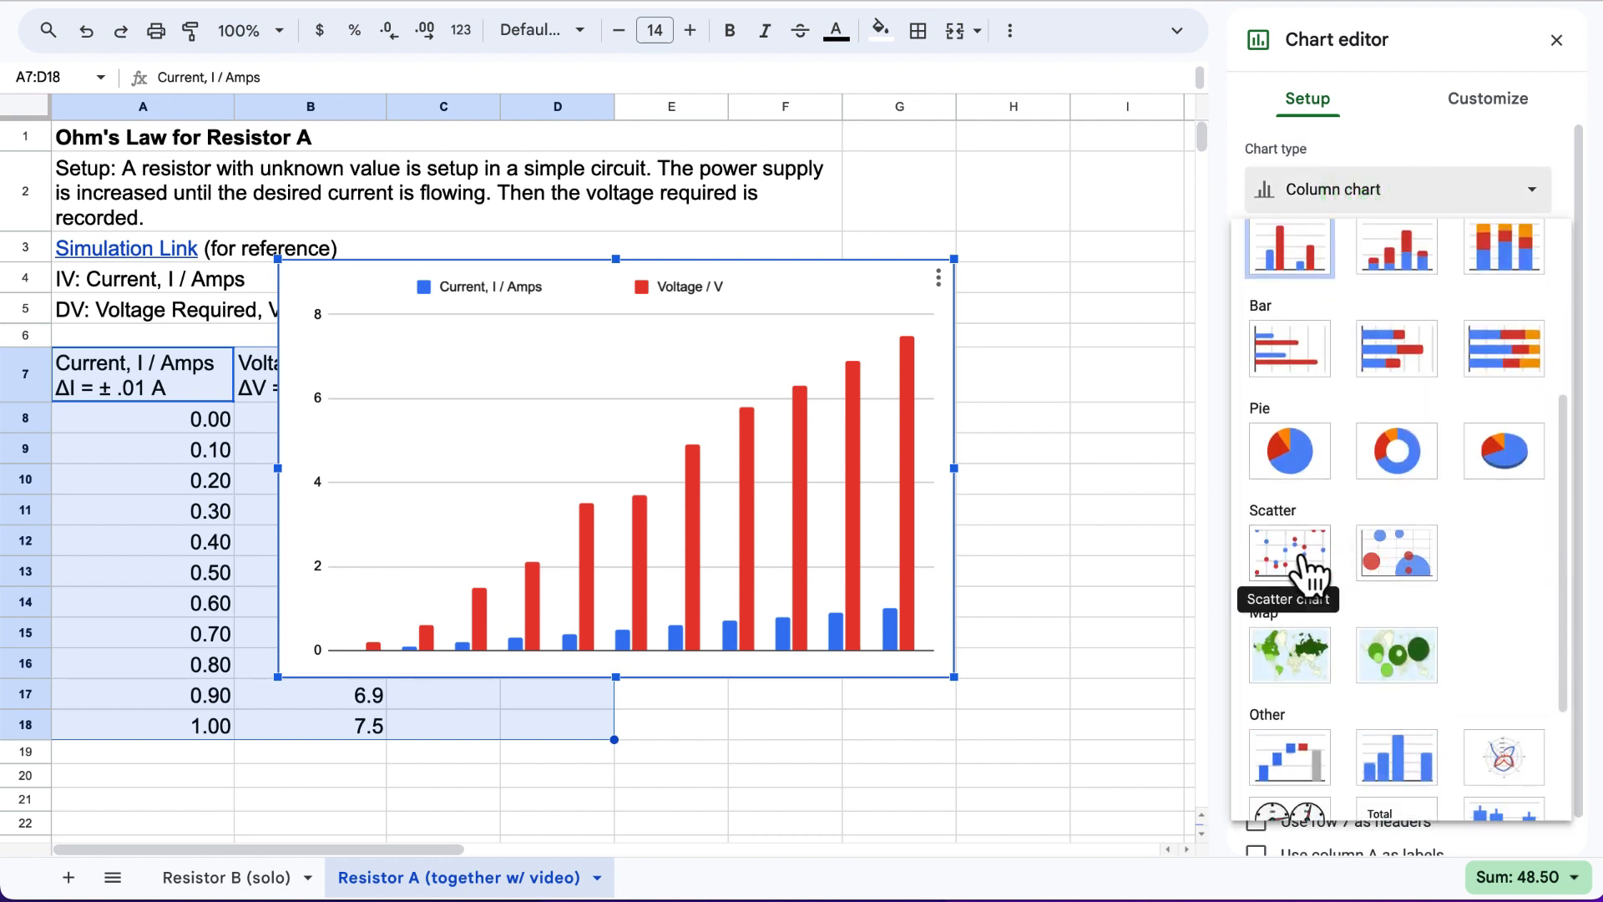
{"action": "left_click", "coordinate": [1301, 552]}
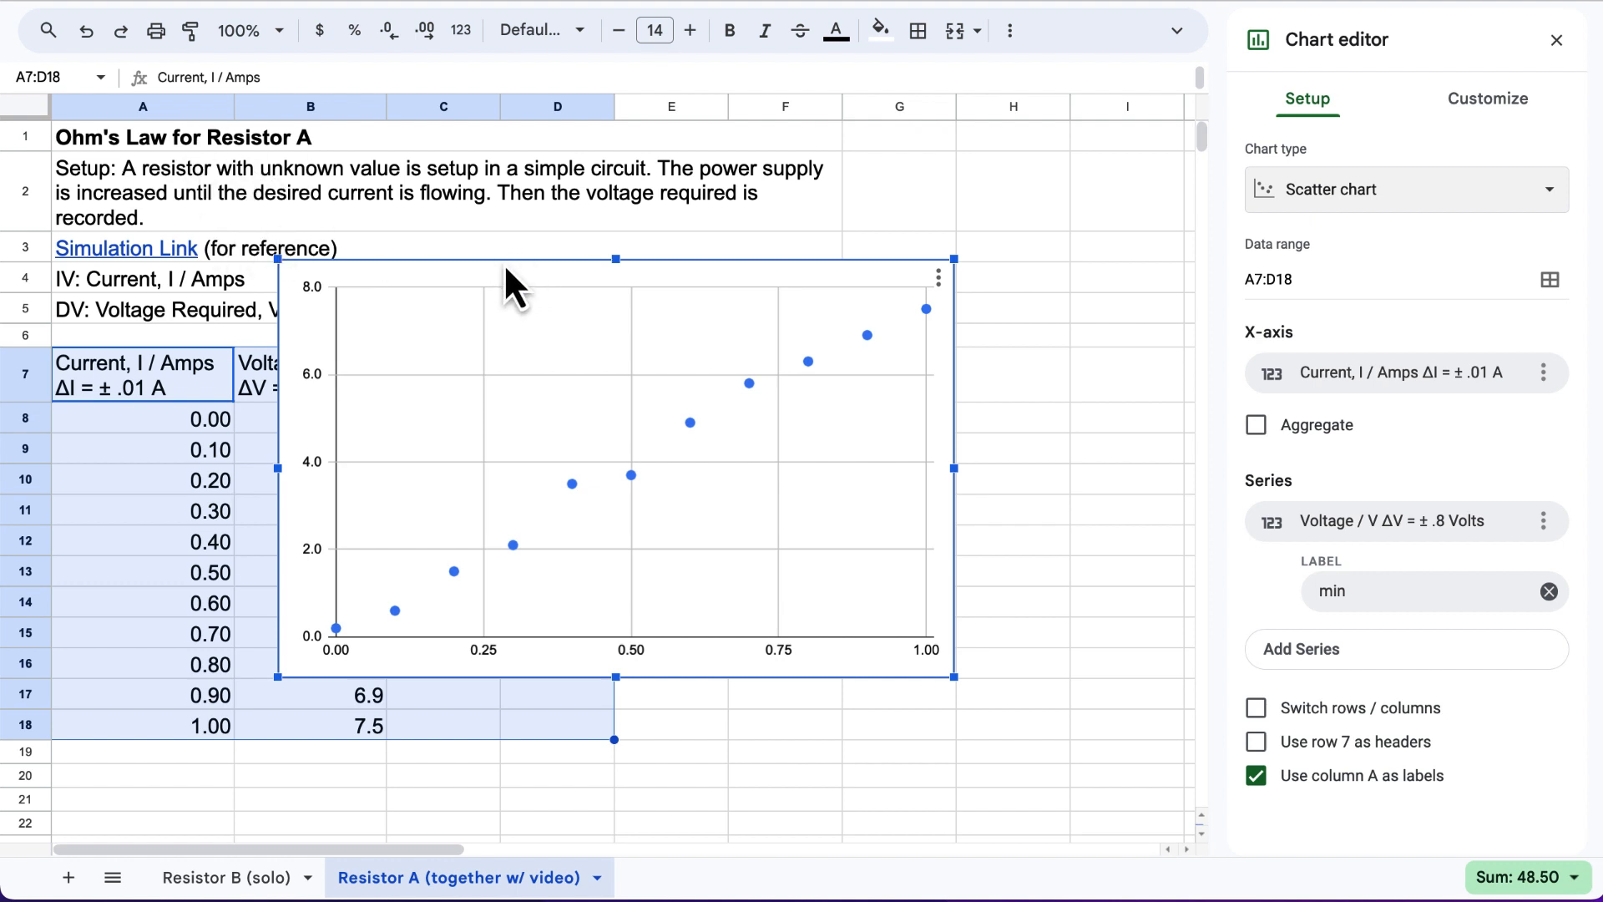
{"action": "left_click_drag", "start_coordinate": [505, 272], "coordinate": [709, 284]}
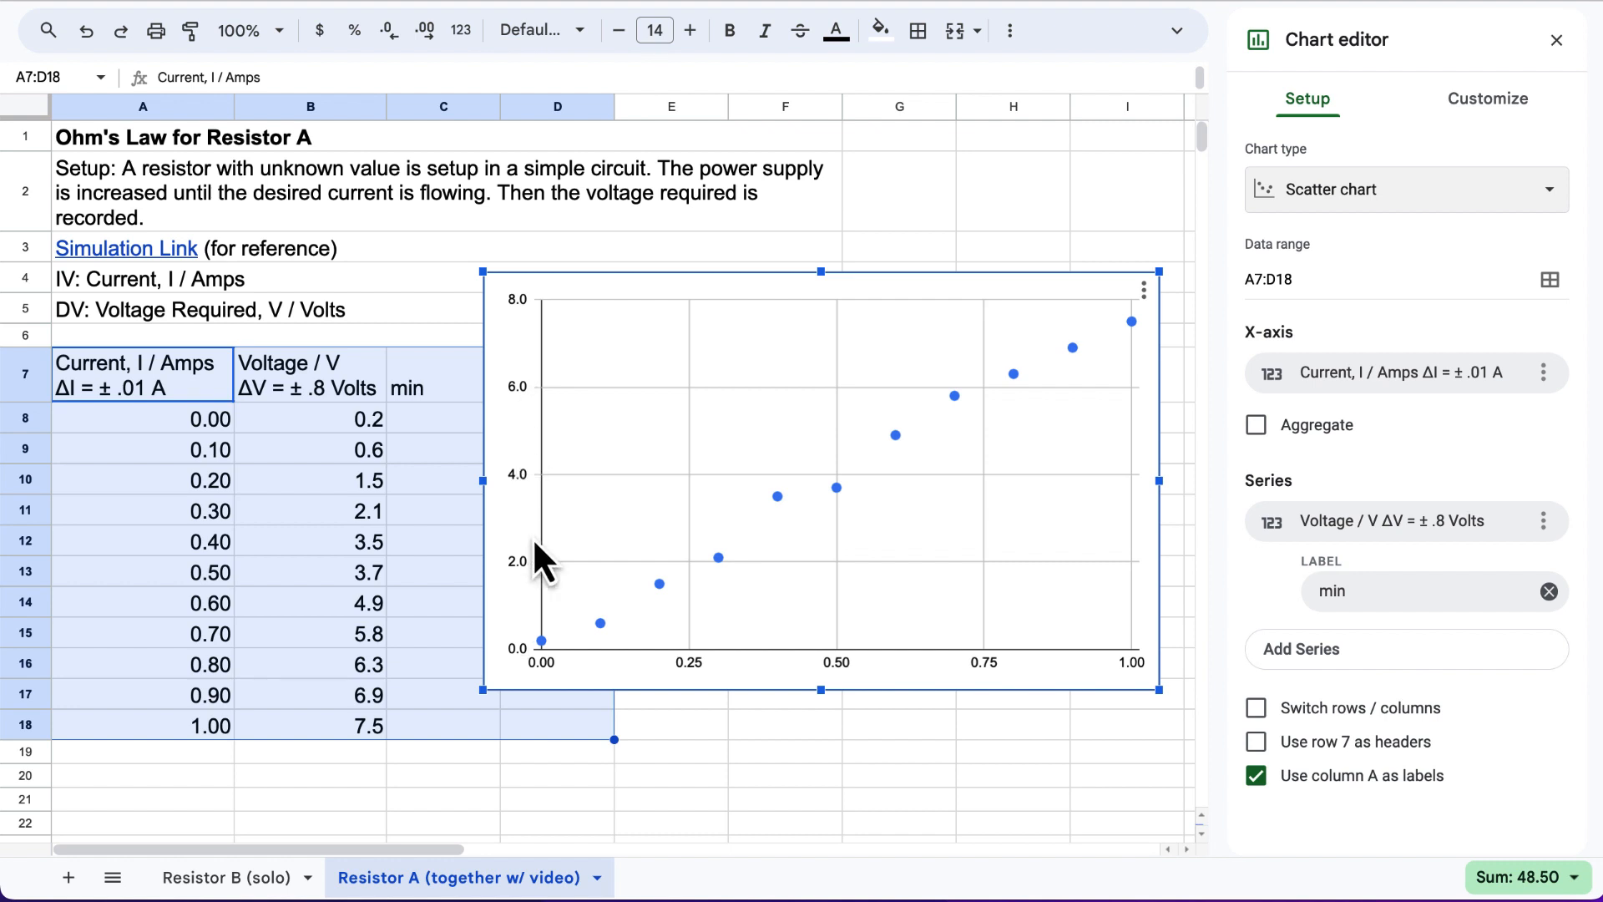
Add a linear trendline to the voltage series and label it with its equation.
{"action": "left_click", "coordinate": [1516, 106]}
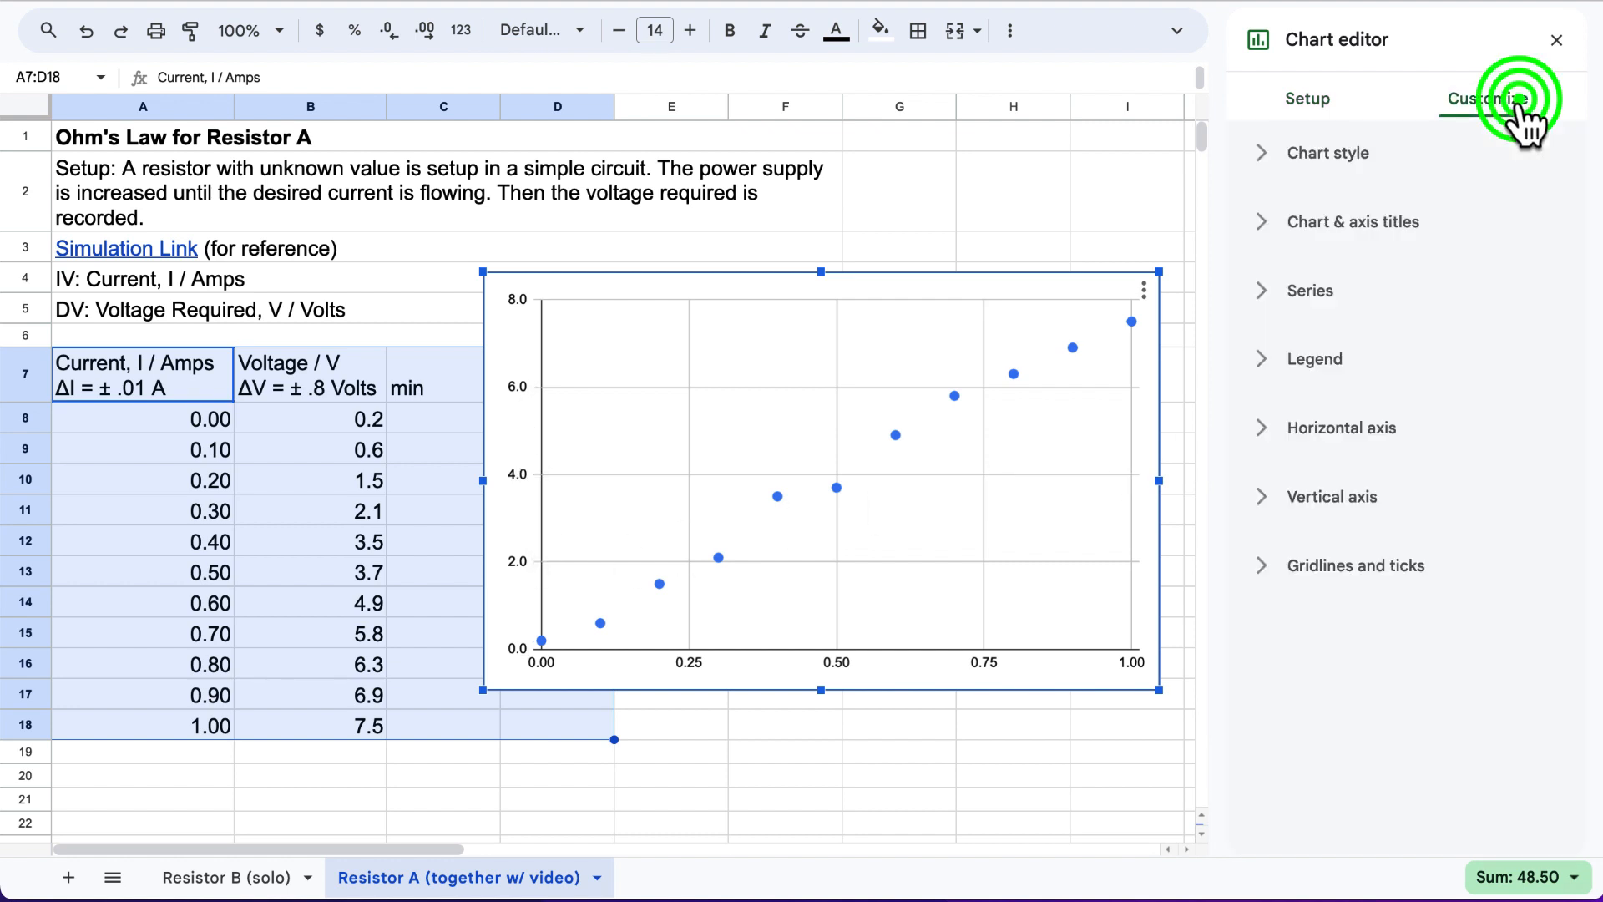
{"action": "left_click", "coordinate": [1271, 290]}
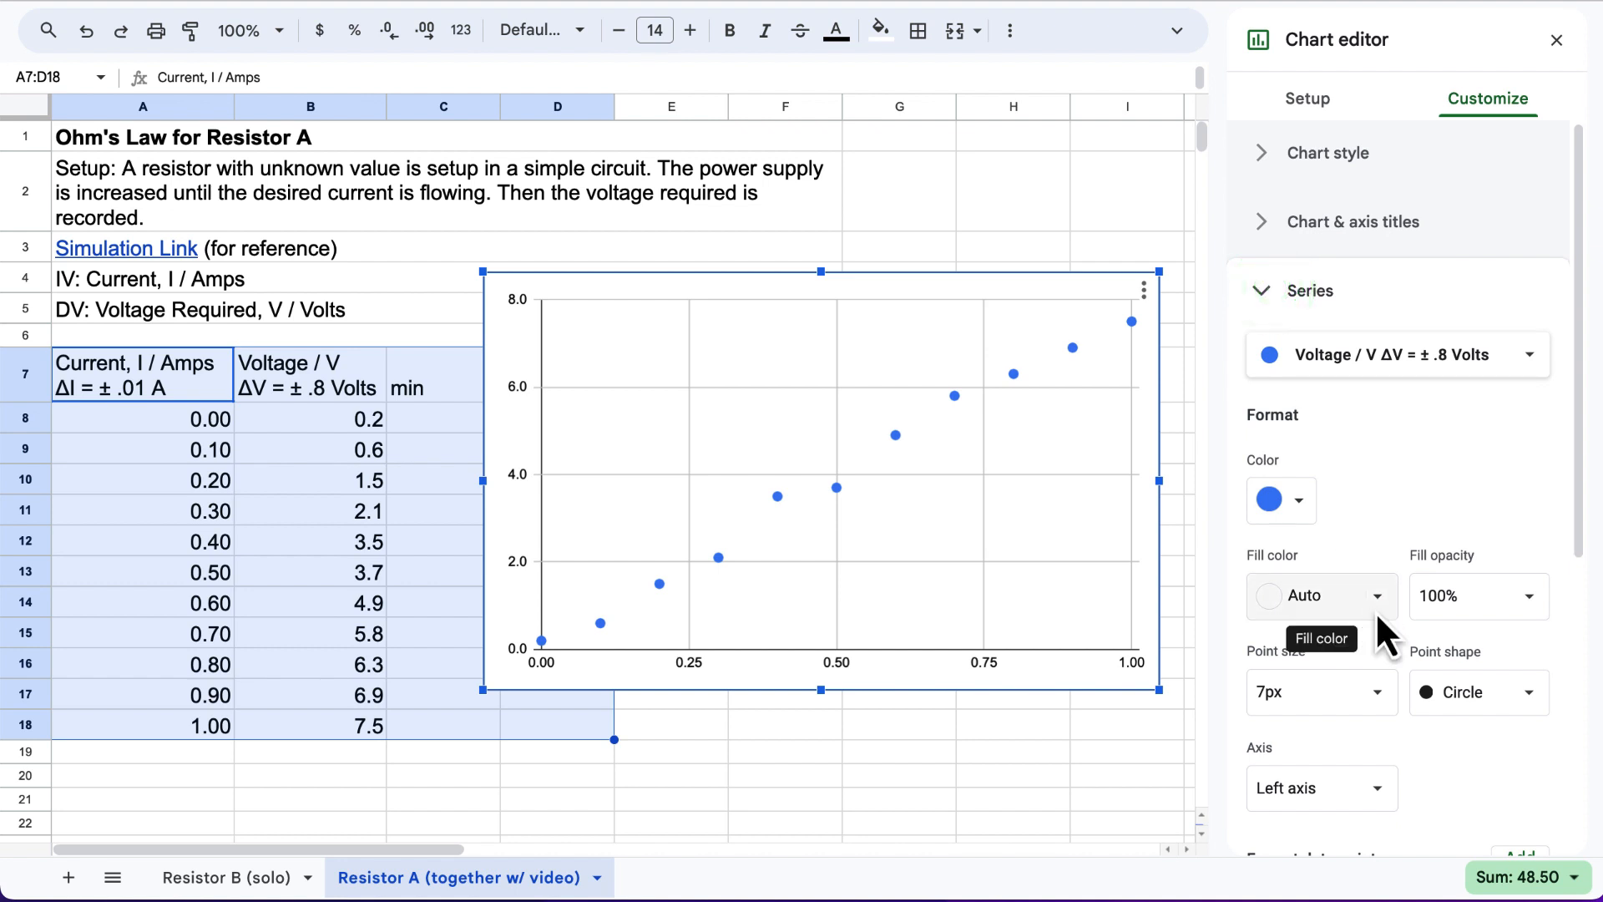
{"action": "scroll", "coordinate": [1520, 706], "scroll_direction": "down", "scroll_amount": 2}
{"action": "scroll", "coordinate": [1519, 706], "scroll_direction": "down", "scroll_amount": 3}
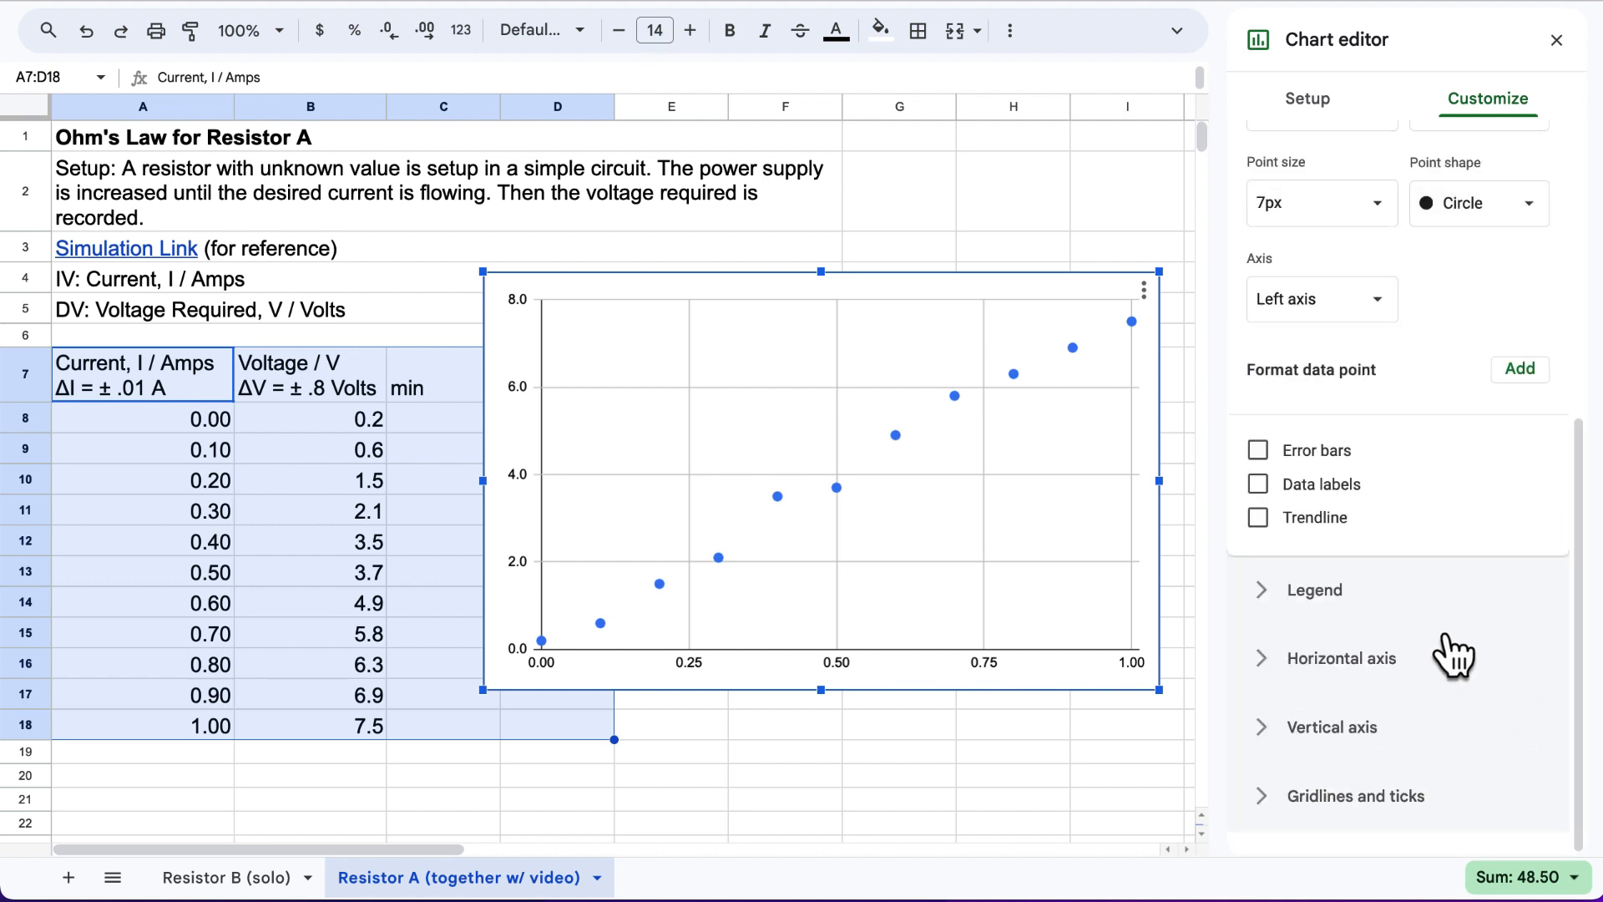
{"action": "left_click", "coordinate": [1261, 517]}
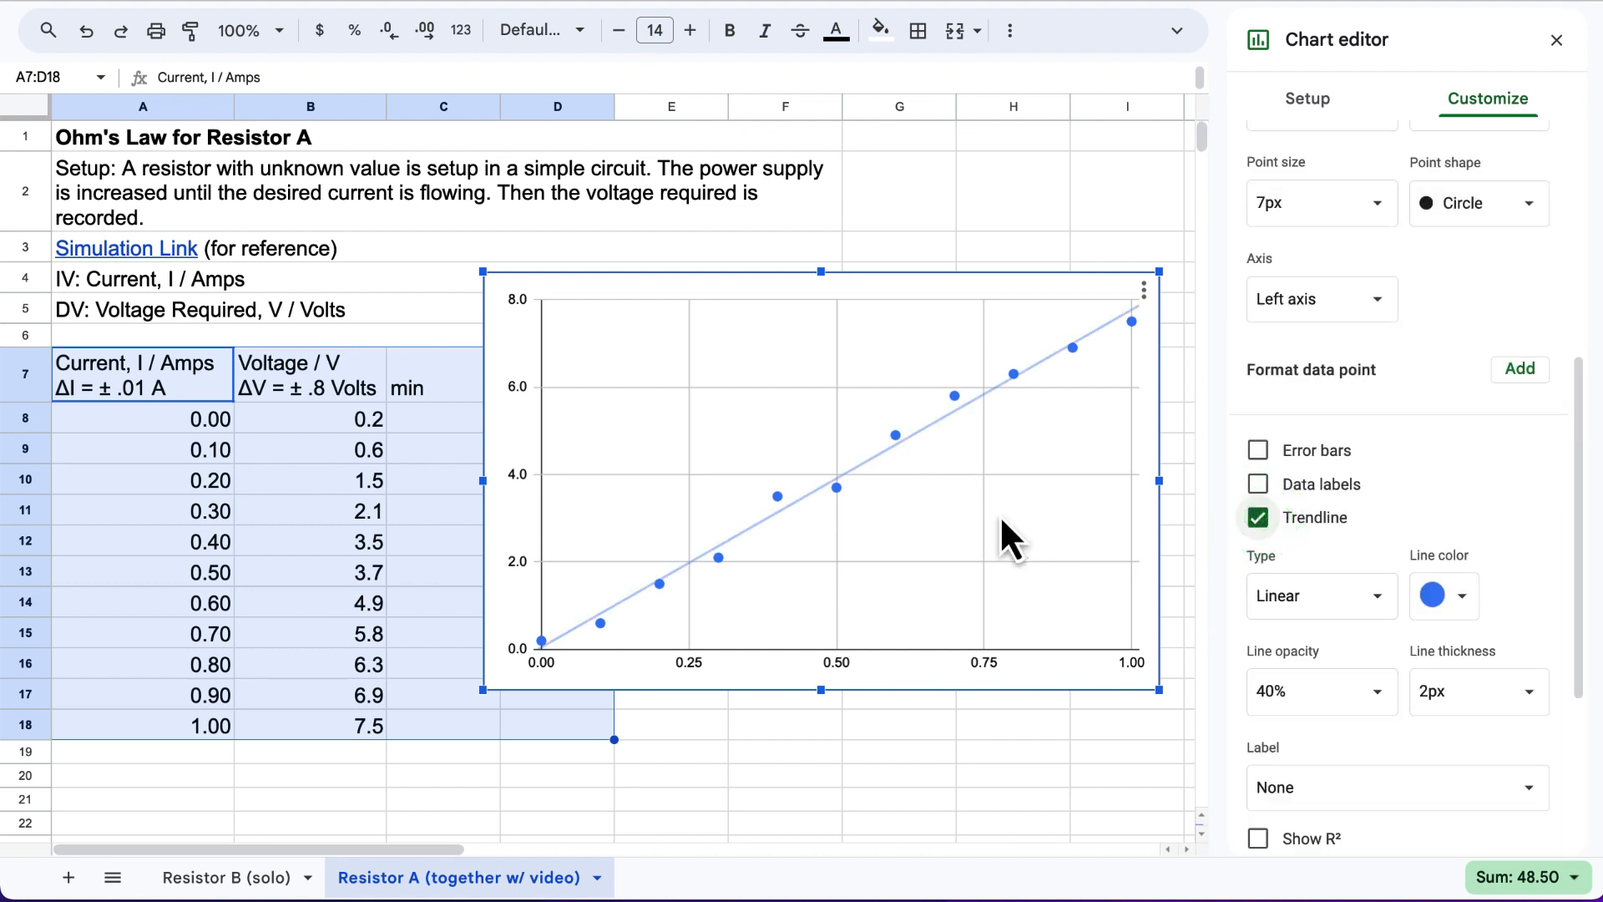
{"action": "left_click", "coordinate": [1319, 784]}
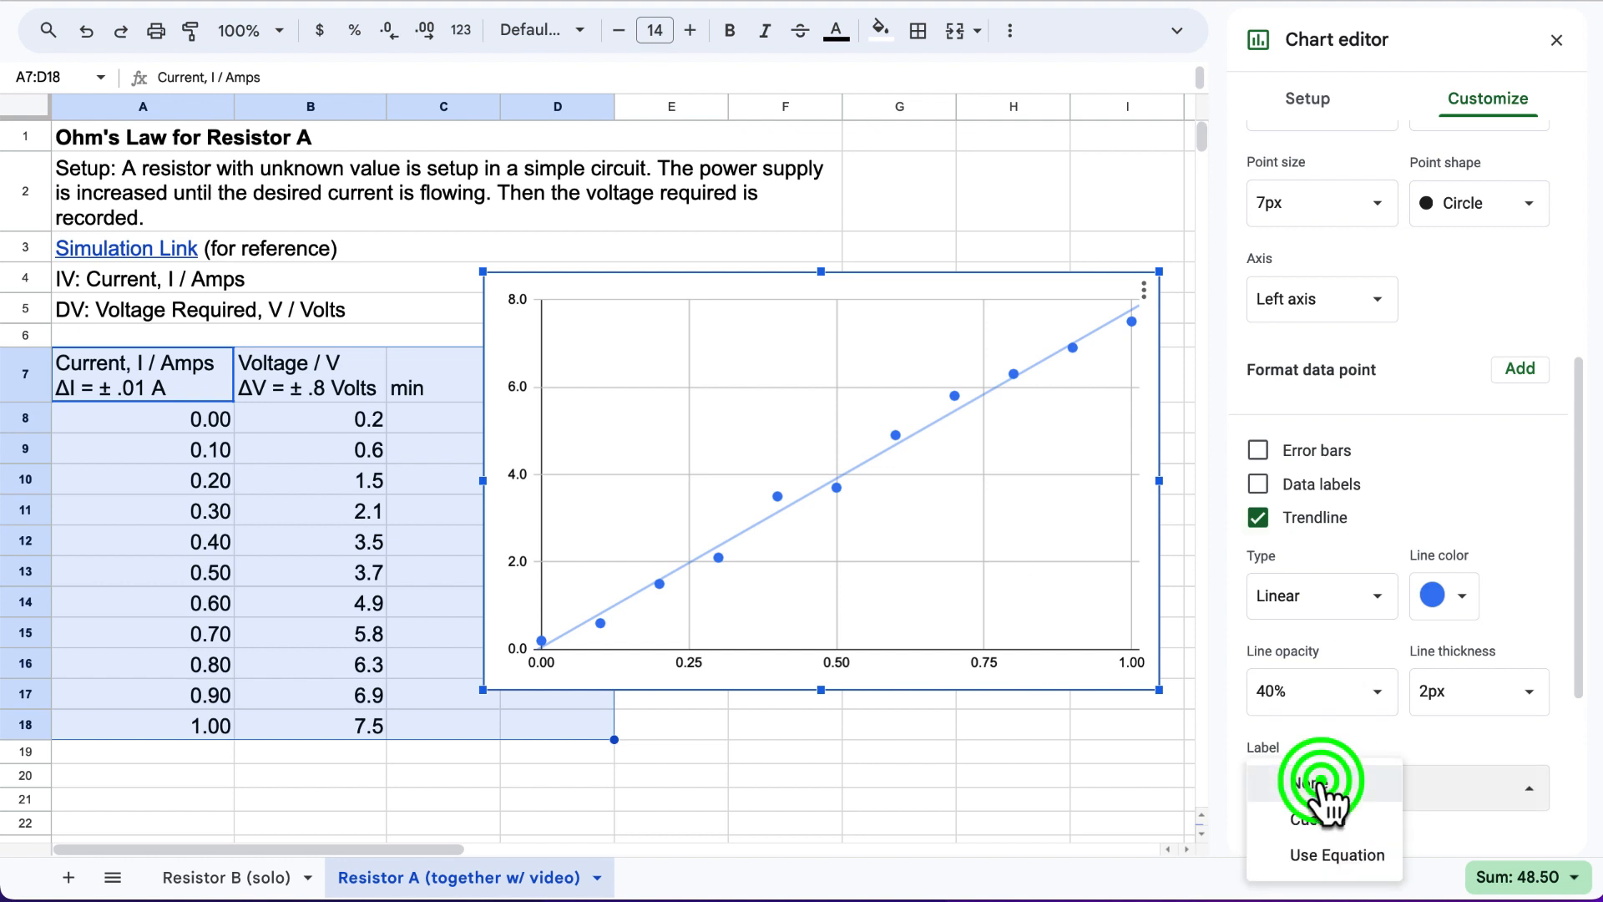
{"action": "left_click", "coordinate": [1335, 865]}
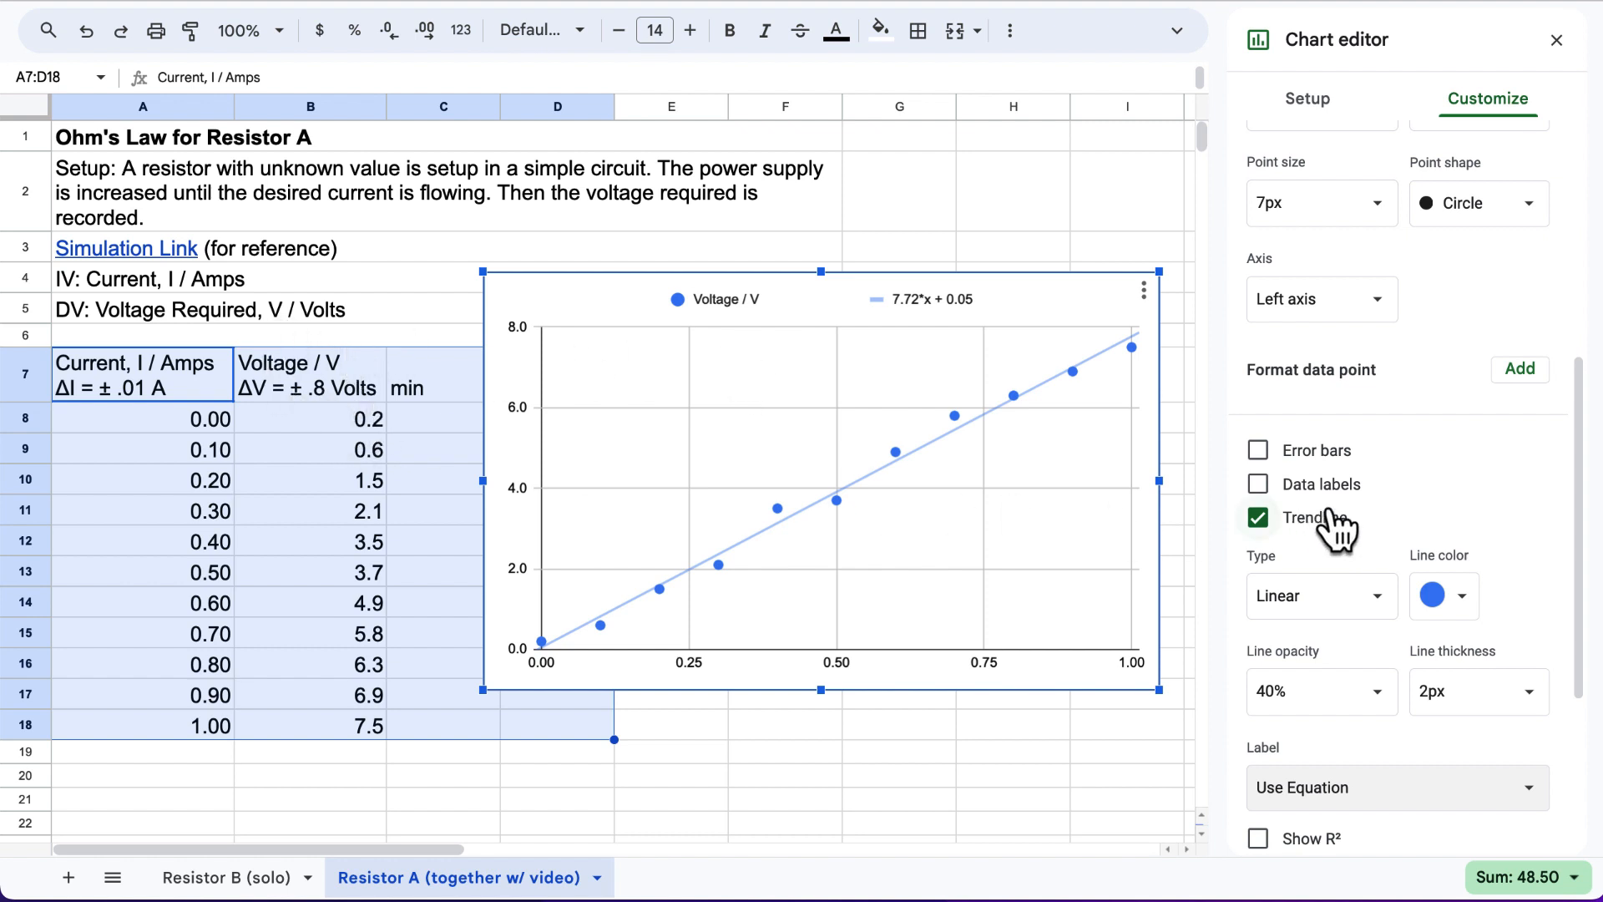
Add error bars to the voltage series with a constant value of 0.8.
{"action": "left_click", "coordinate": [1293, 455]}
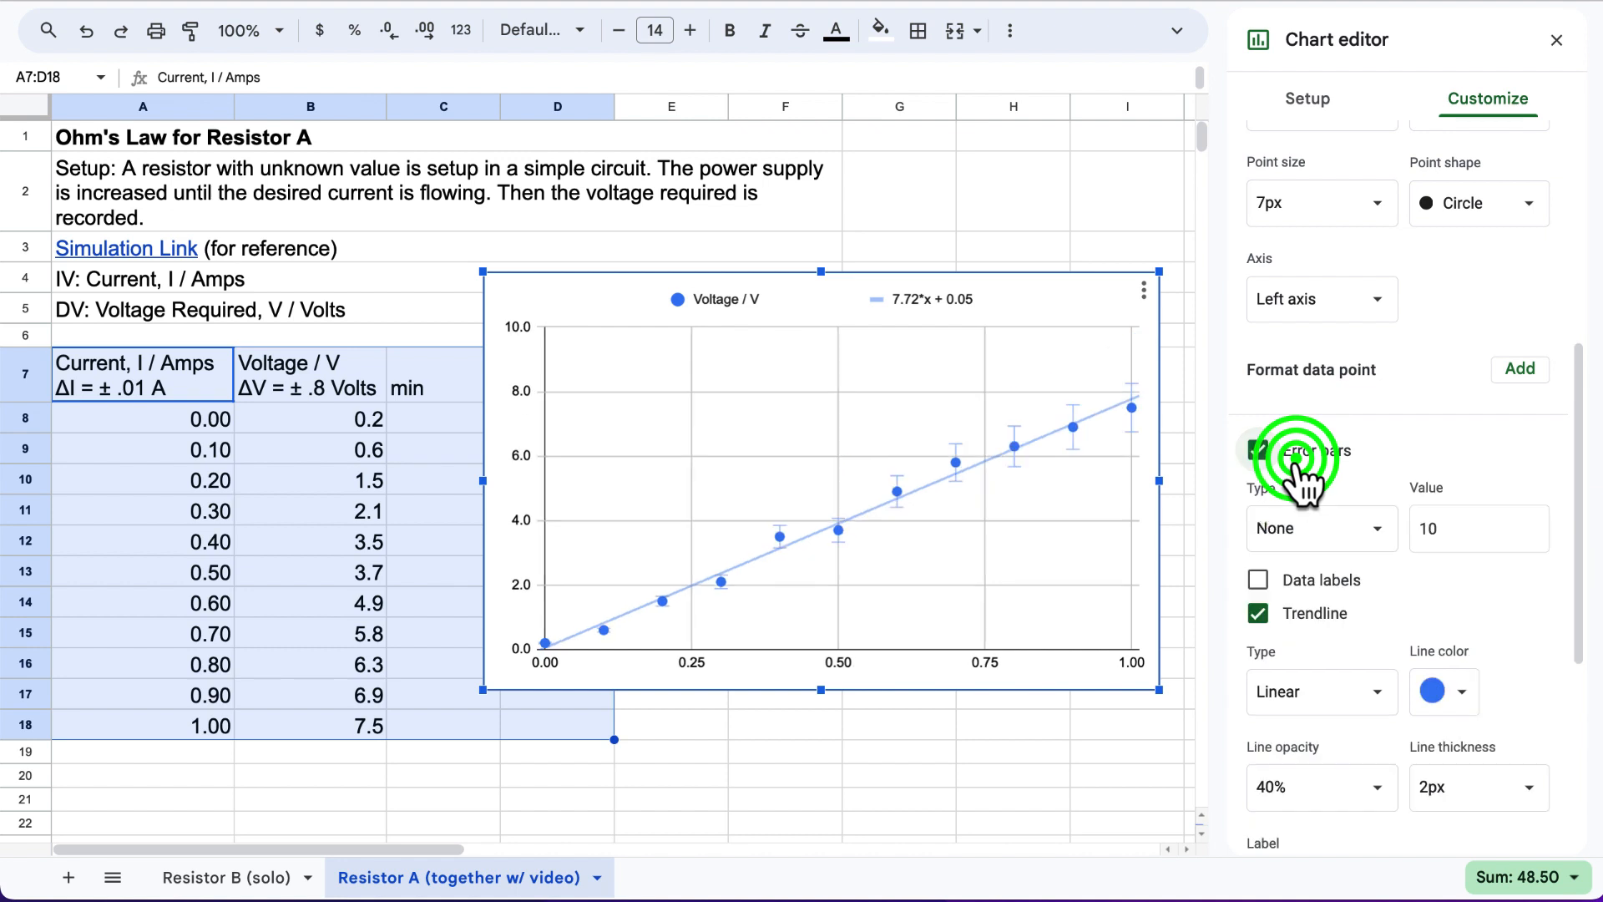
{"action": "left_click", "coordinate": [1363, 530]}
{"action": "left_click", "coordinate": [1366, 501]}
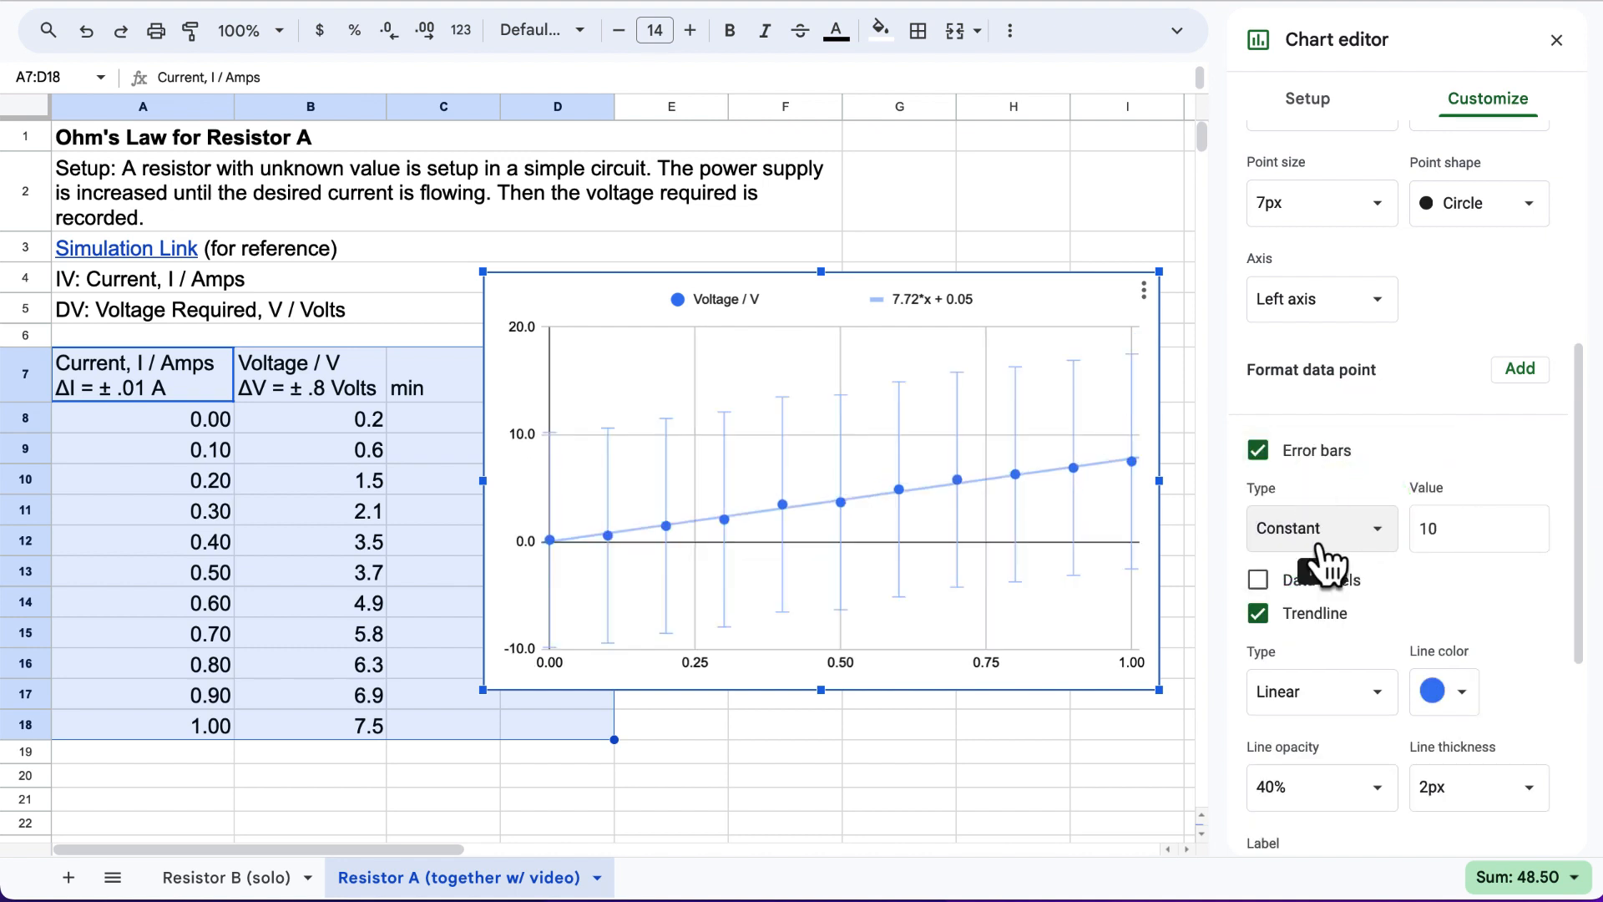
{"action": "left_click", "coordinate": [1527, 536]}
{"action": "key", "text": "BackSpace"}
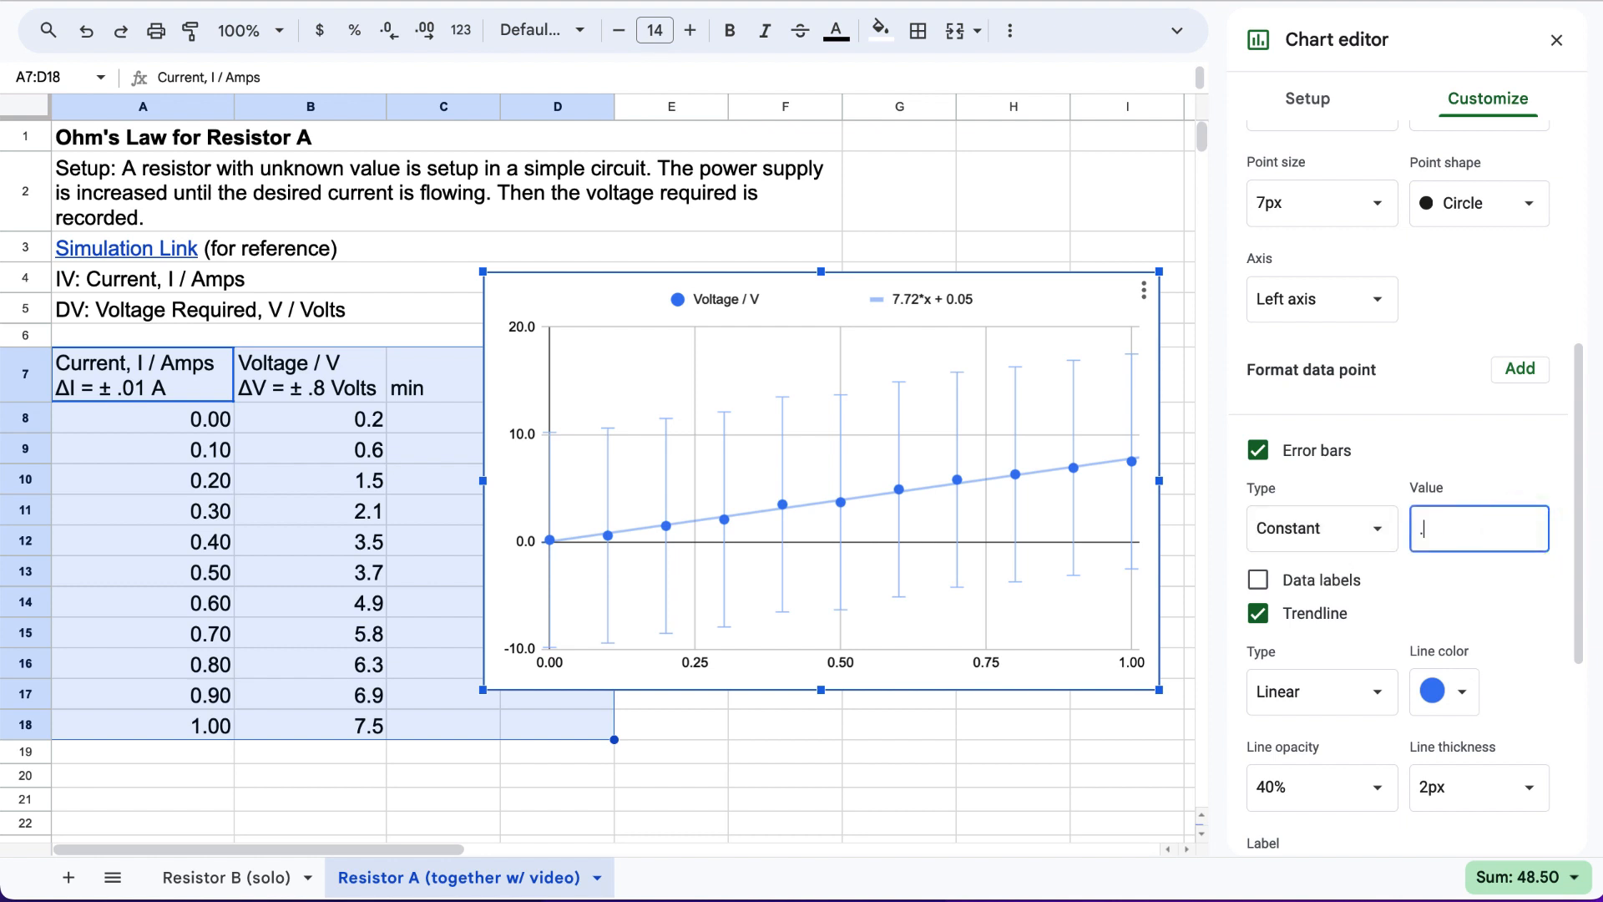
{"action": "type", "text": ".8"}
{"action": "key", "text": "Return"}
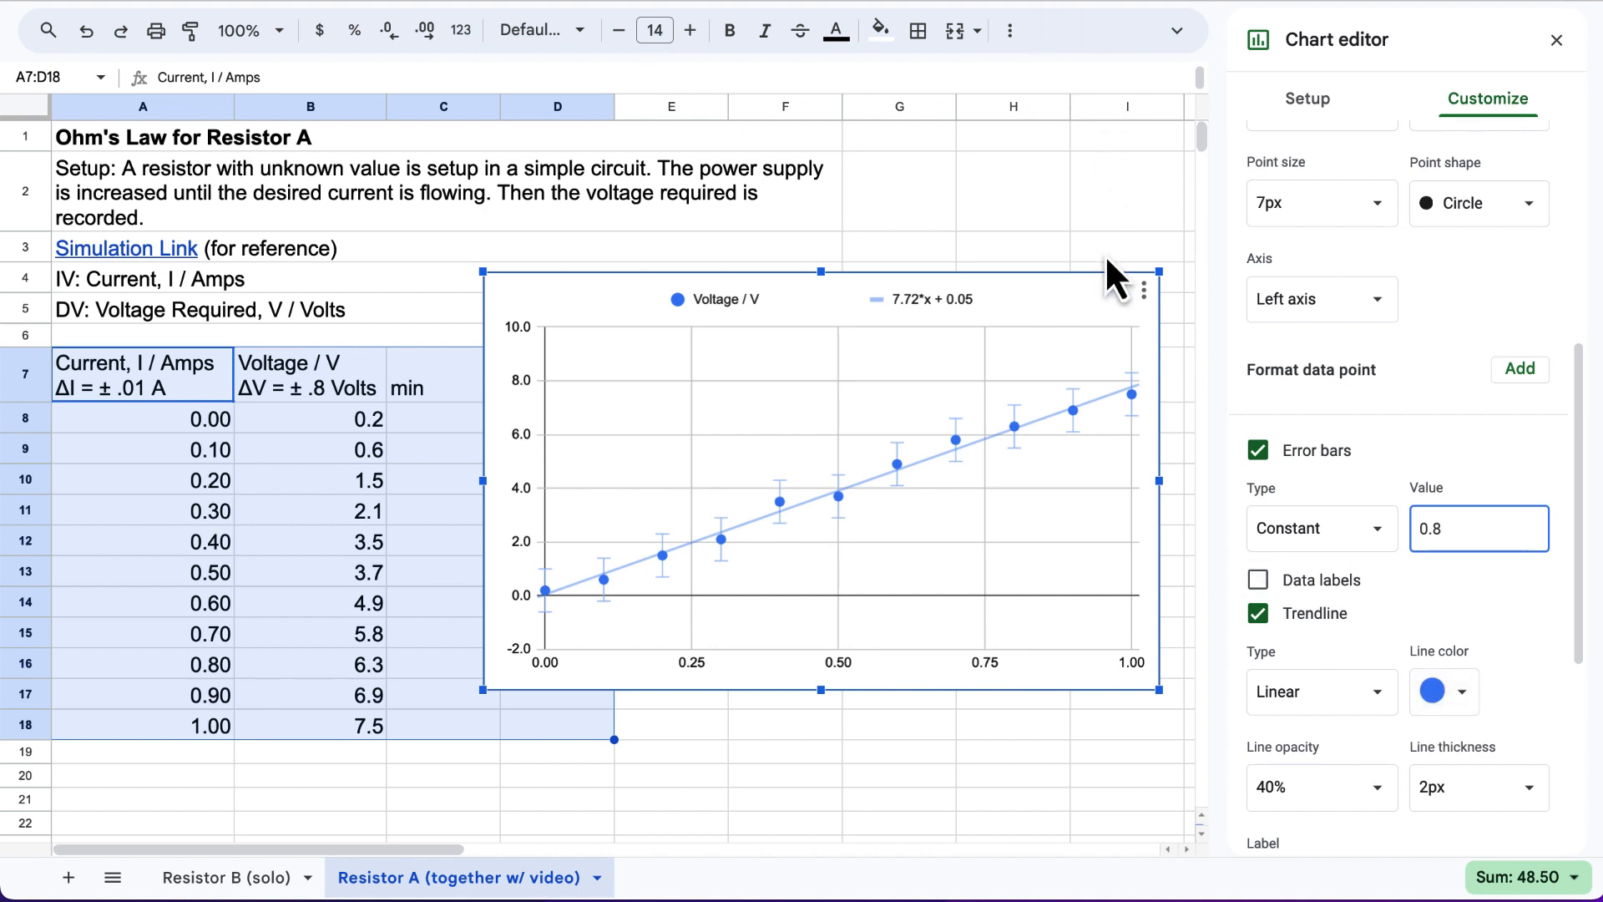
Give the chart the horizontal axis title "current / amps".
{"action": "scroll", "coordinate": [1394, 632], "scroll_direction": "up", "scroll_amount": 1}
{"action": "scroll", "coordinate": [1390, 622], "scroll_direction": "up", "scroll_amount": 2}
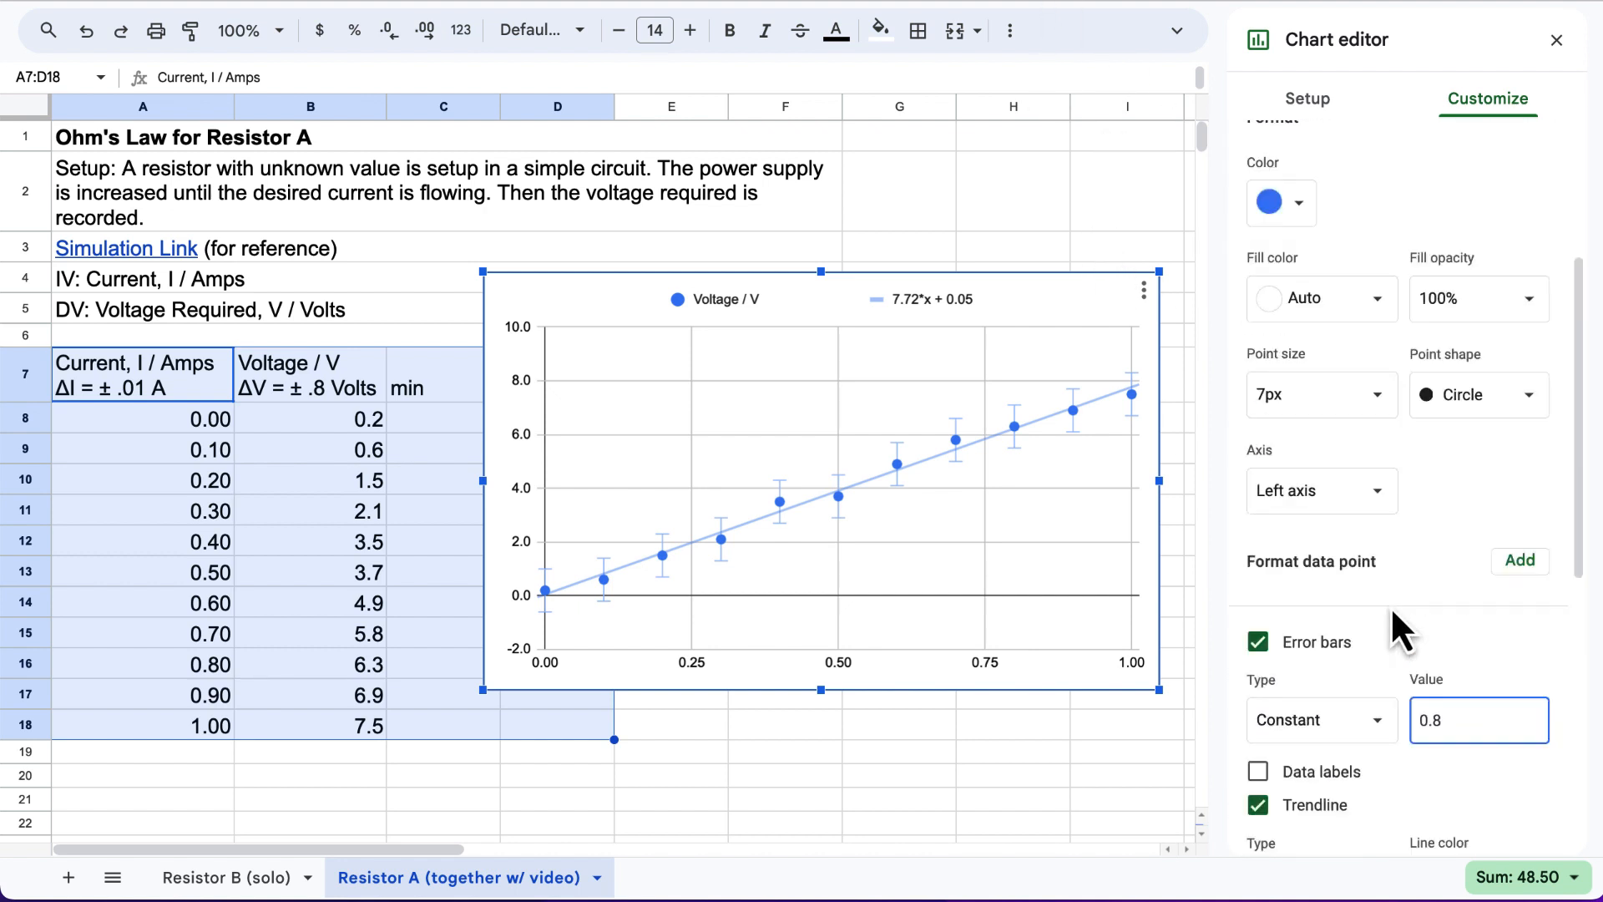
{"action": "scroll", "coordinate": [1386, 634], "scroll_direction": "down", "scroll_amount": 8}
{"action": "left_click", "coordinate": [1340, 668]}
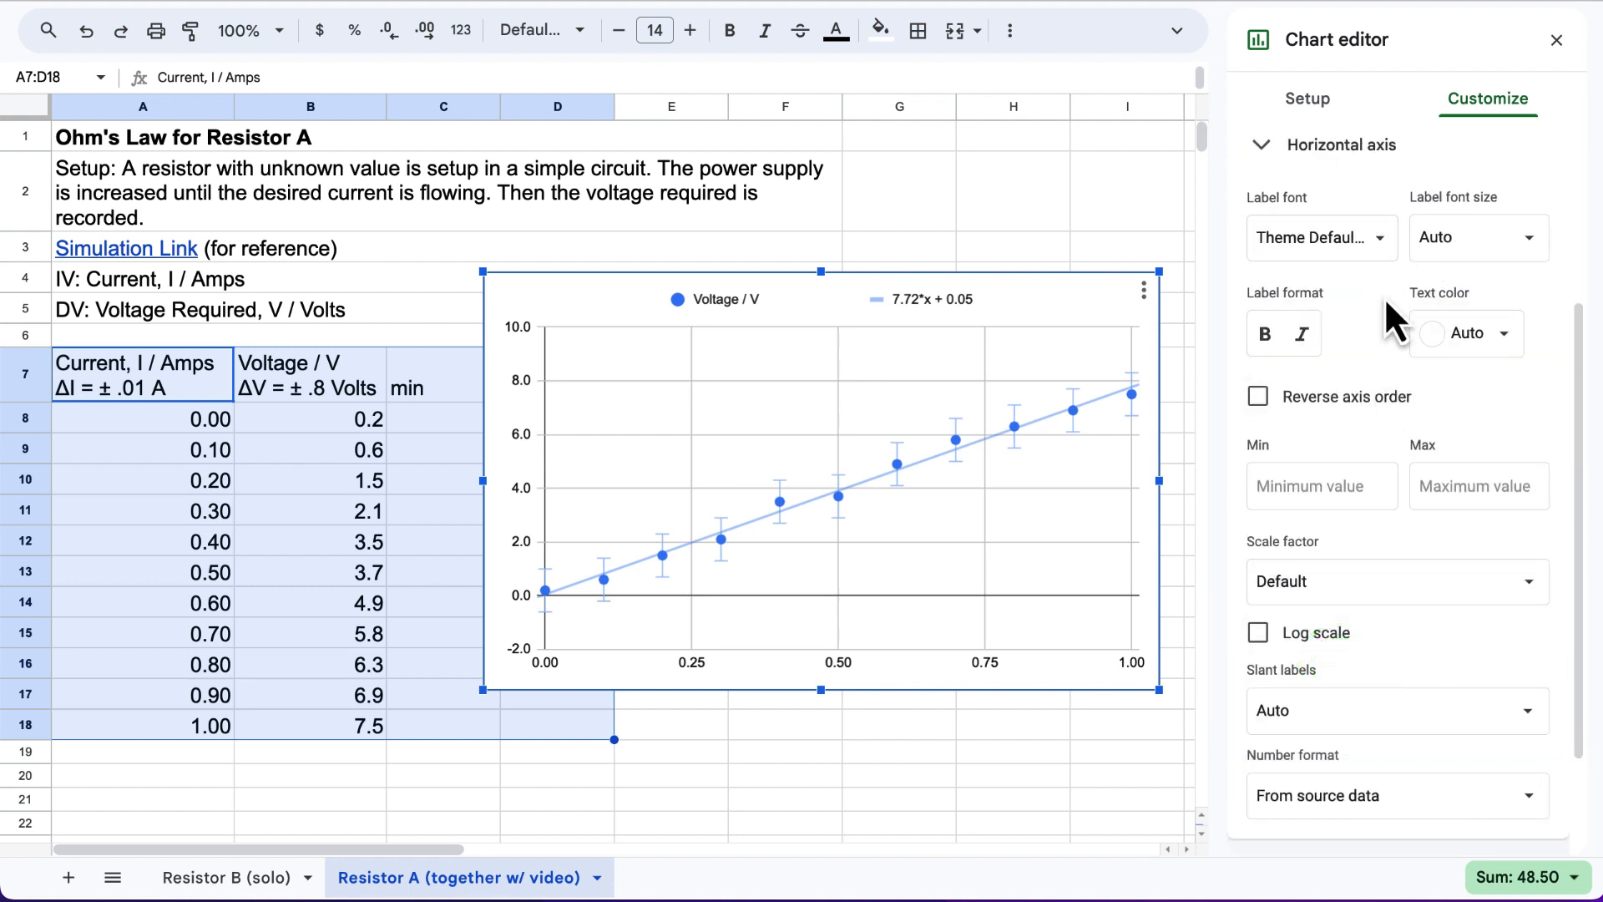
{"action": "scroll", "coordinate": [1302, 597], "scroll_direction": "up", "scroll_amount": 4}
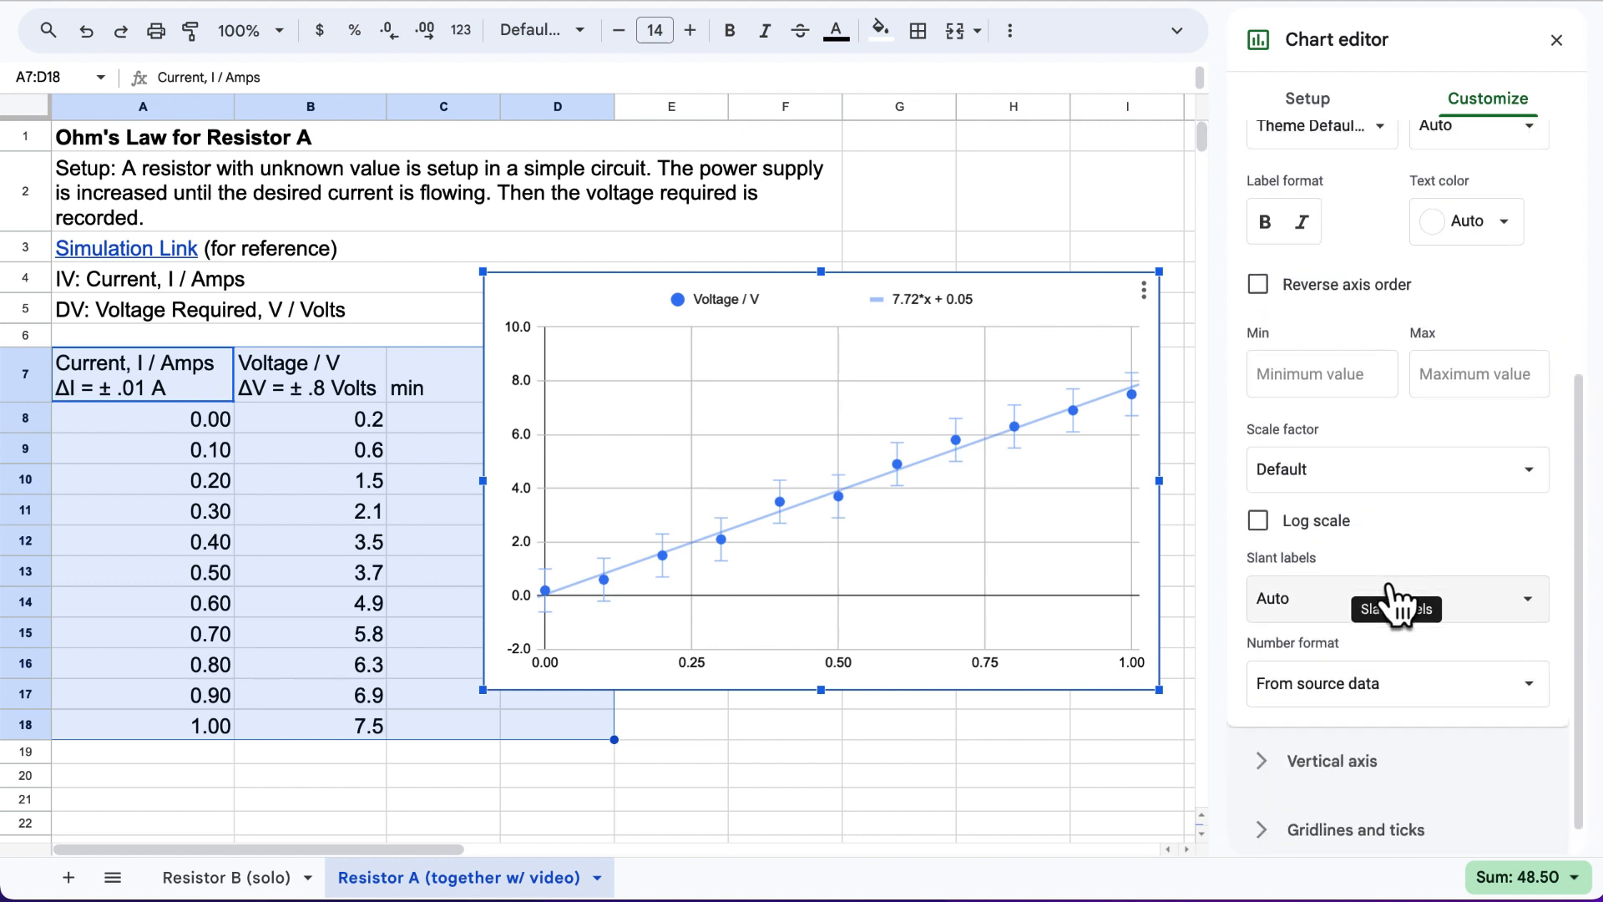
{"action": "left_click", "coordinate": [1308, 230]}
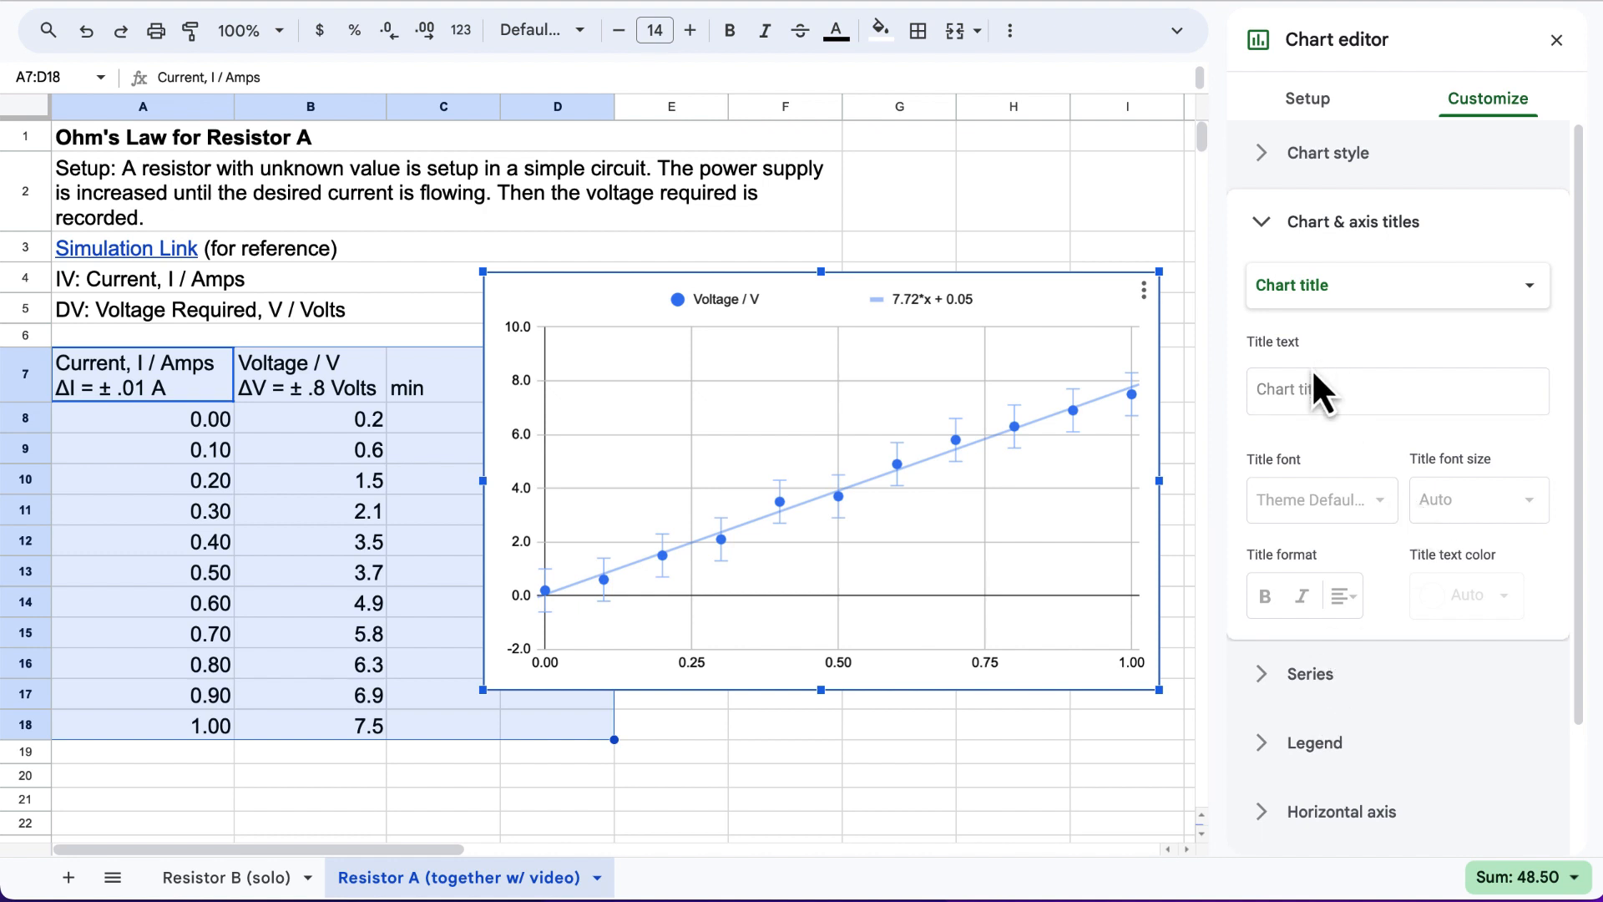
{"action": "left_click", "coordinate": [1378, 288]}
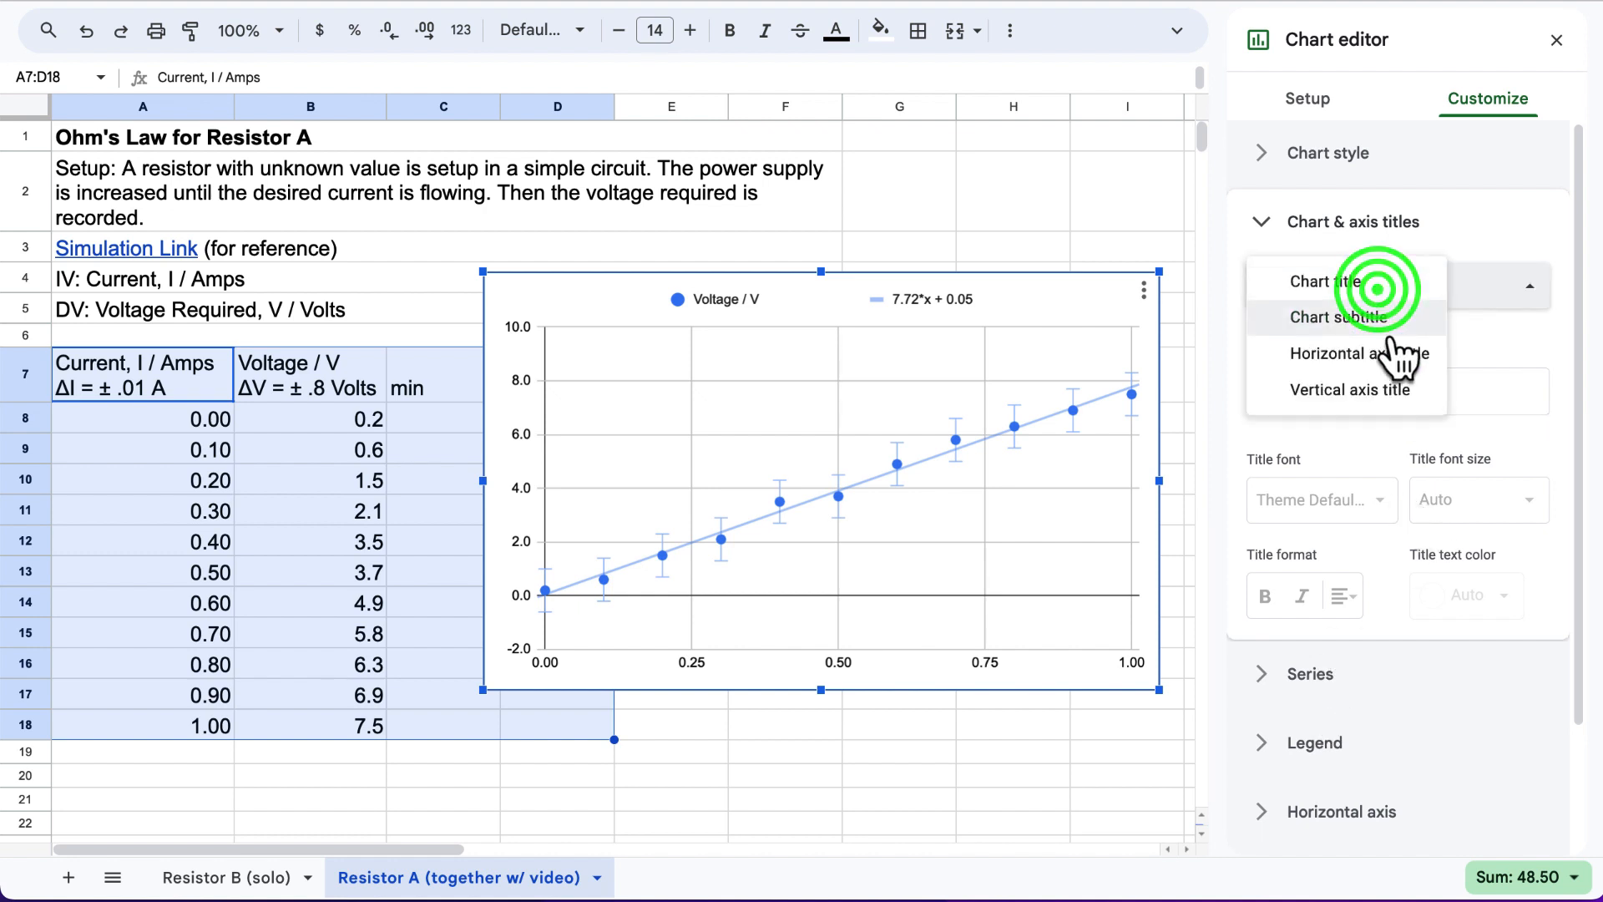
{"action": "left_click", "coordinate": [1390, 351]}
{"action": "left_click", "coordinate": [1389, 386]}
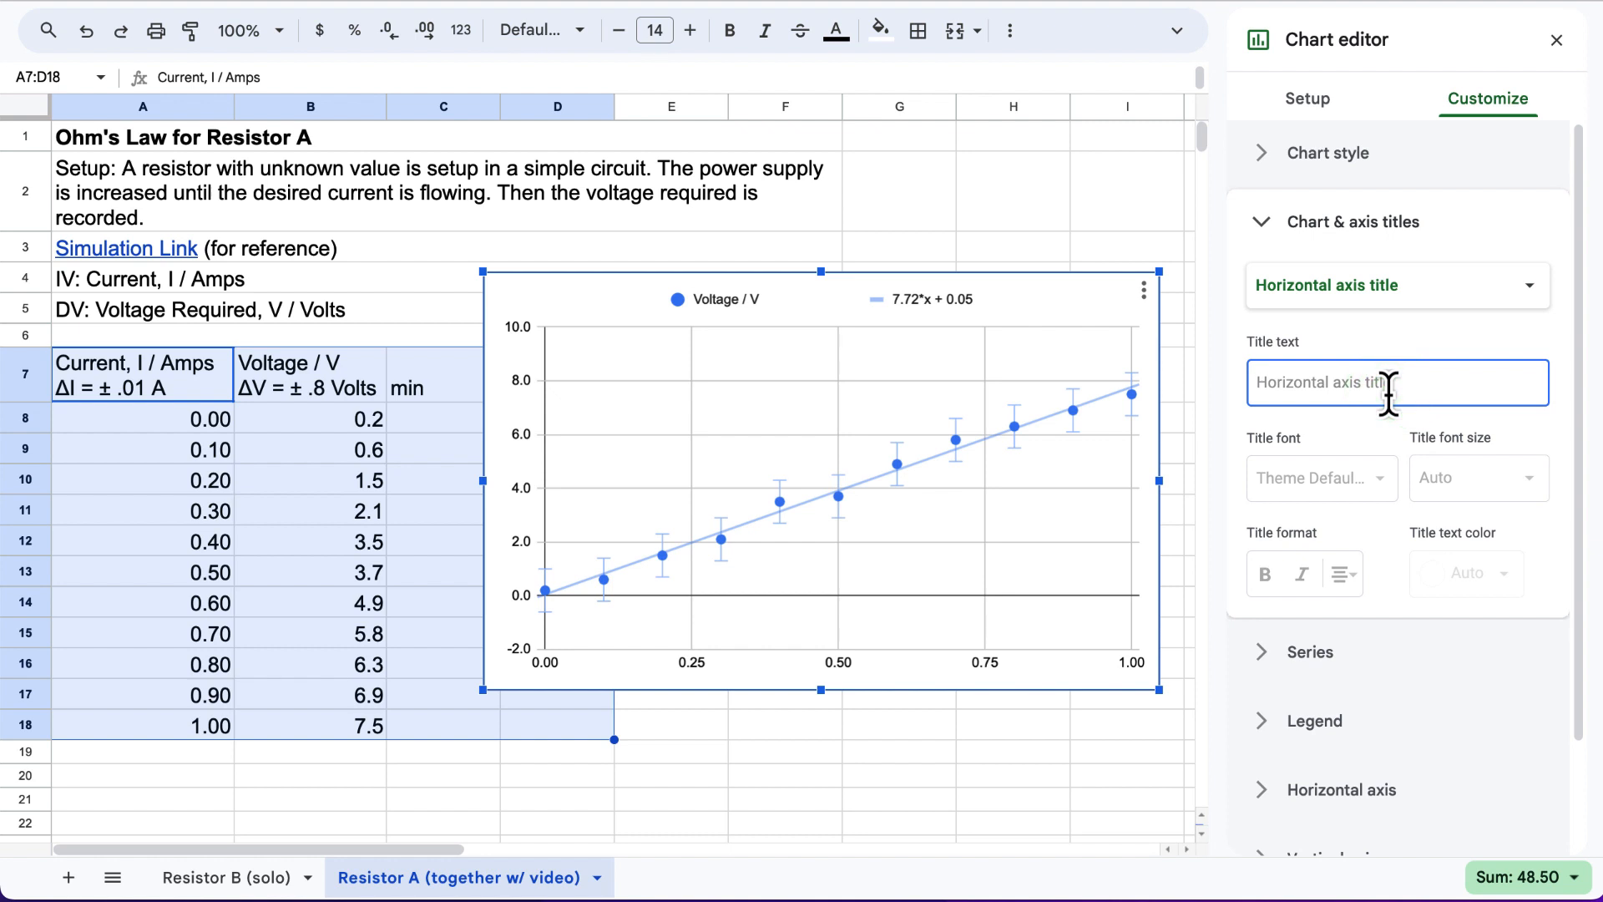
{"action": "type", "text": "current"}
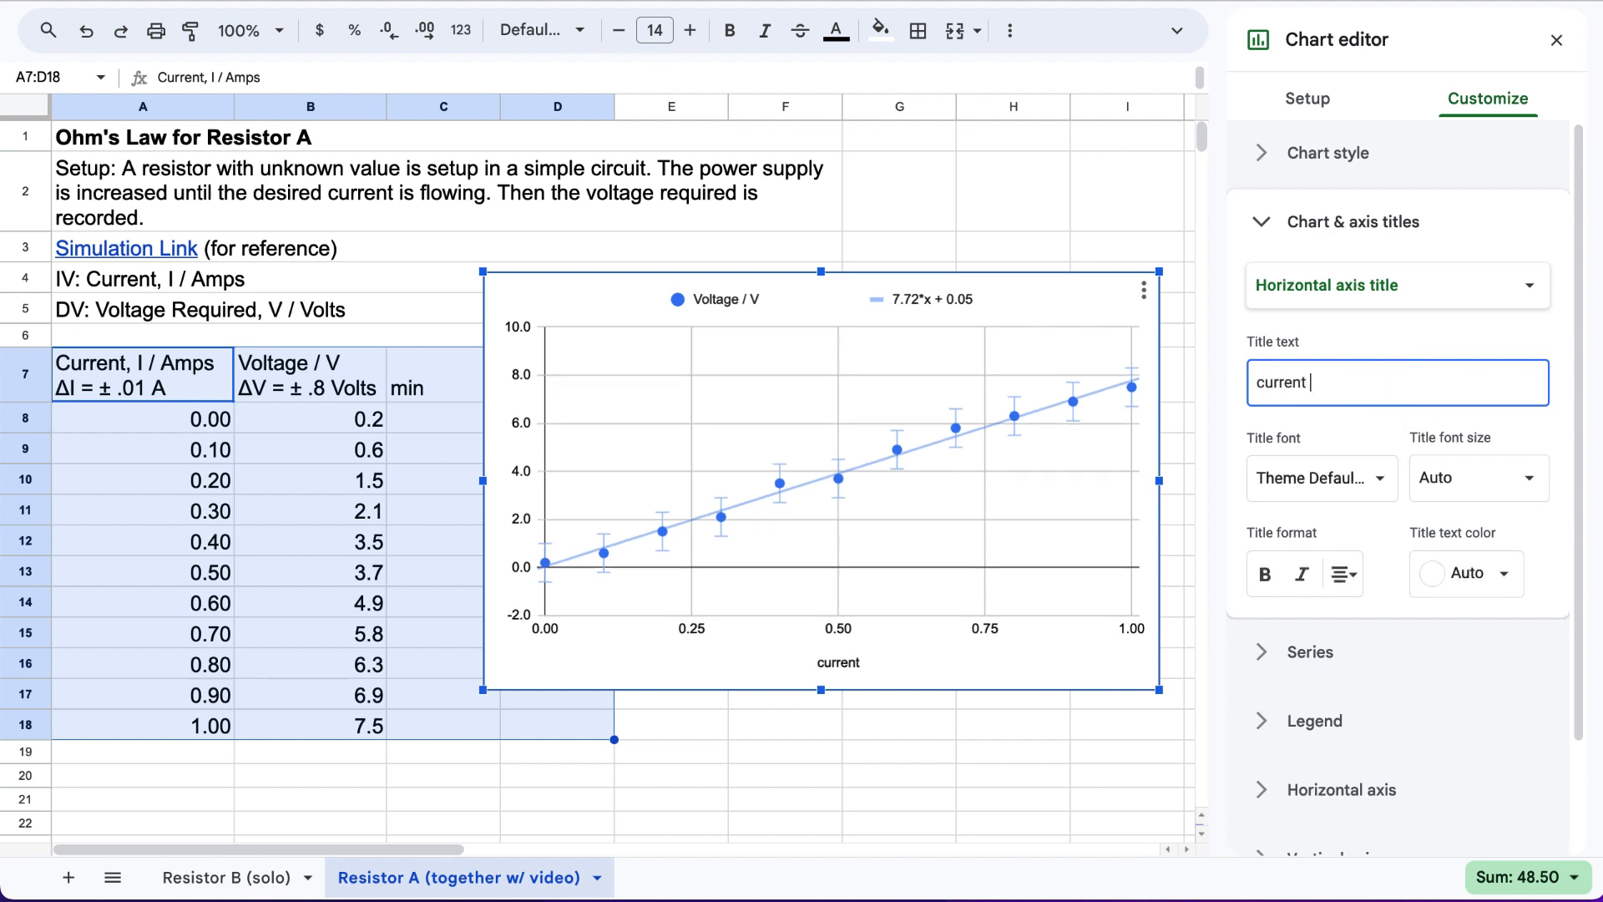
{"action": "type", "text": " / amps"}
Set the chart's vertical axis title to "voltage / volts".
{"action": "left_click", "coordinate": [1485, 288]}
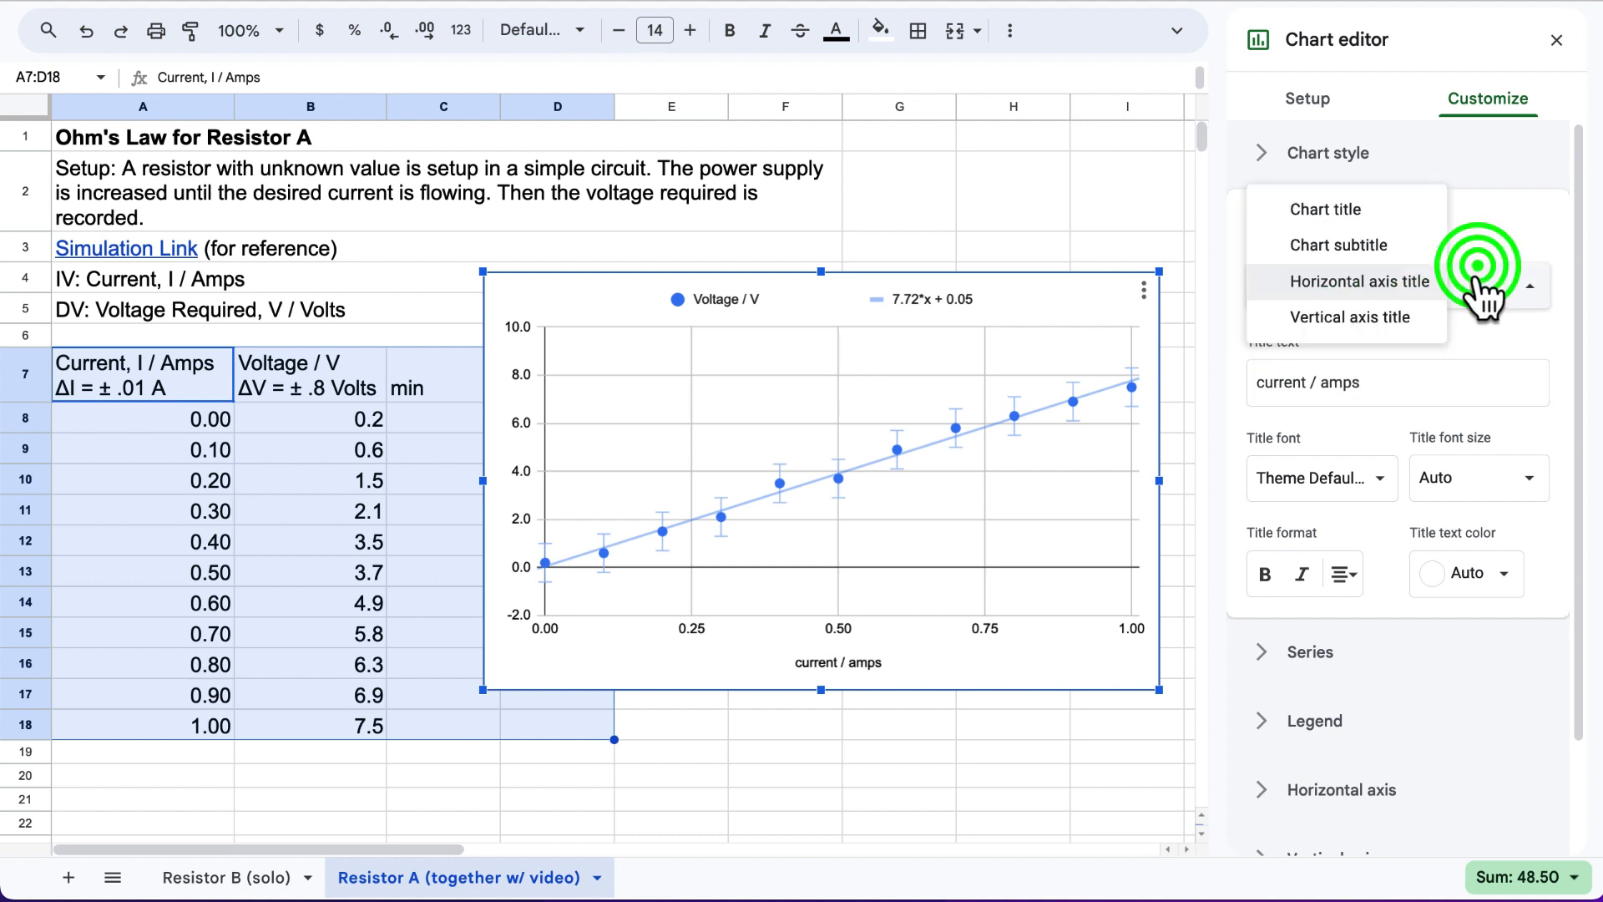
{"action": "left_click", "coordinate": [1367, 313]}
{"action": "left_click", "coordinate": [1376, 386]}
{"action": "type", "text": "v"}
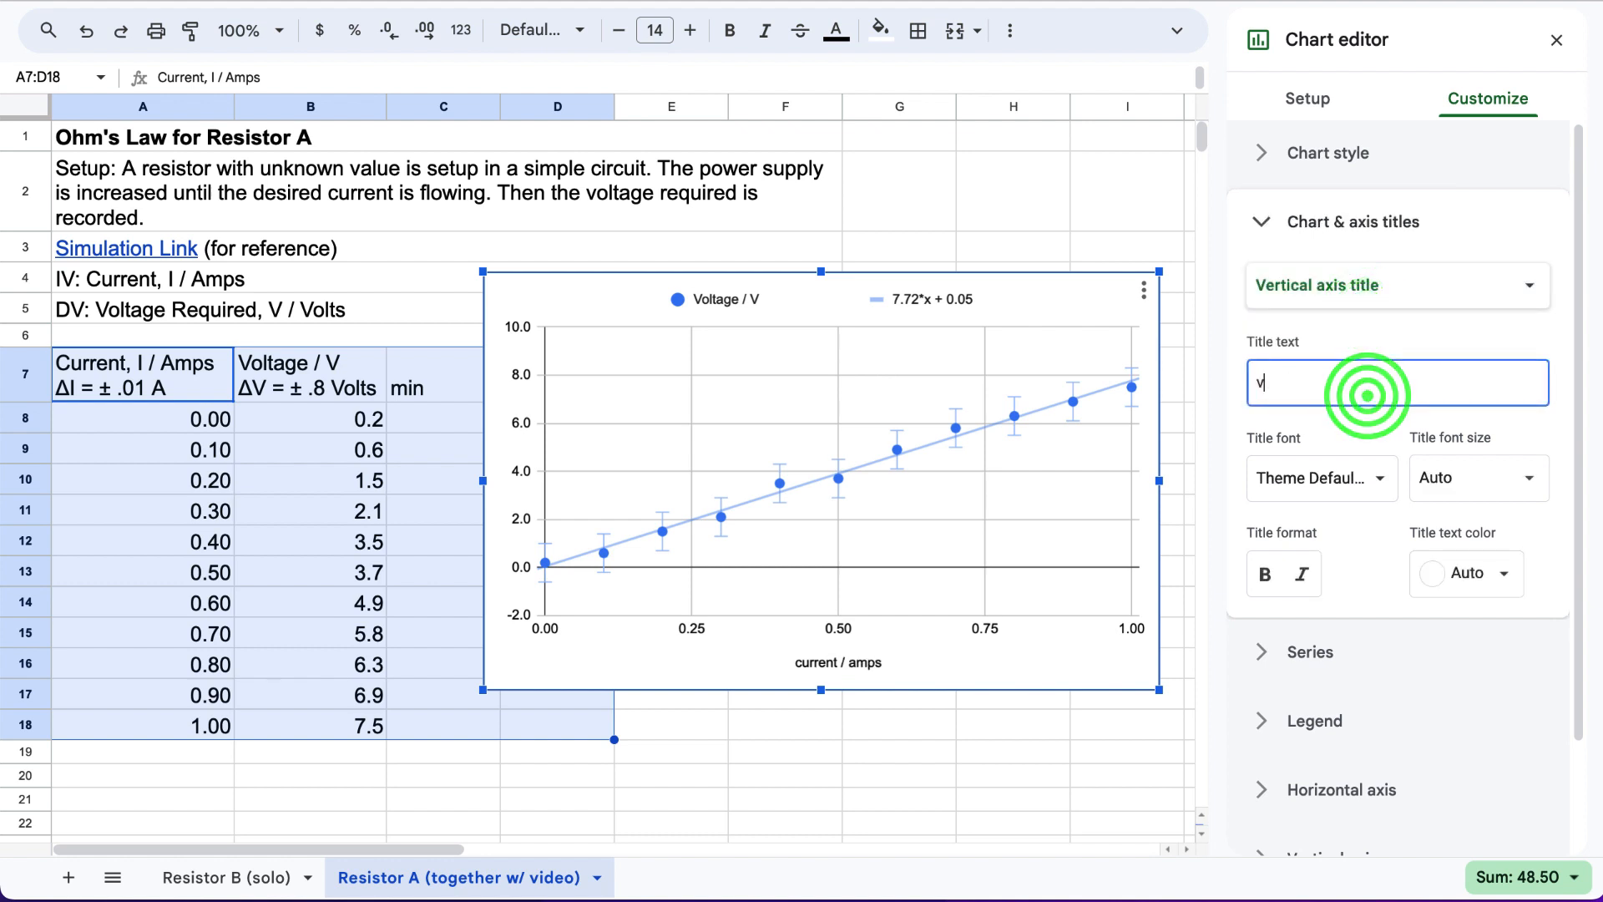
{"action": "type", "text": "oltage / "}
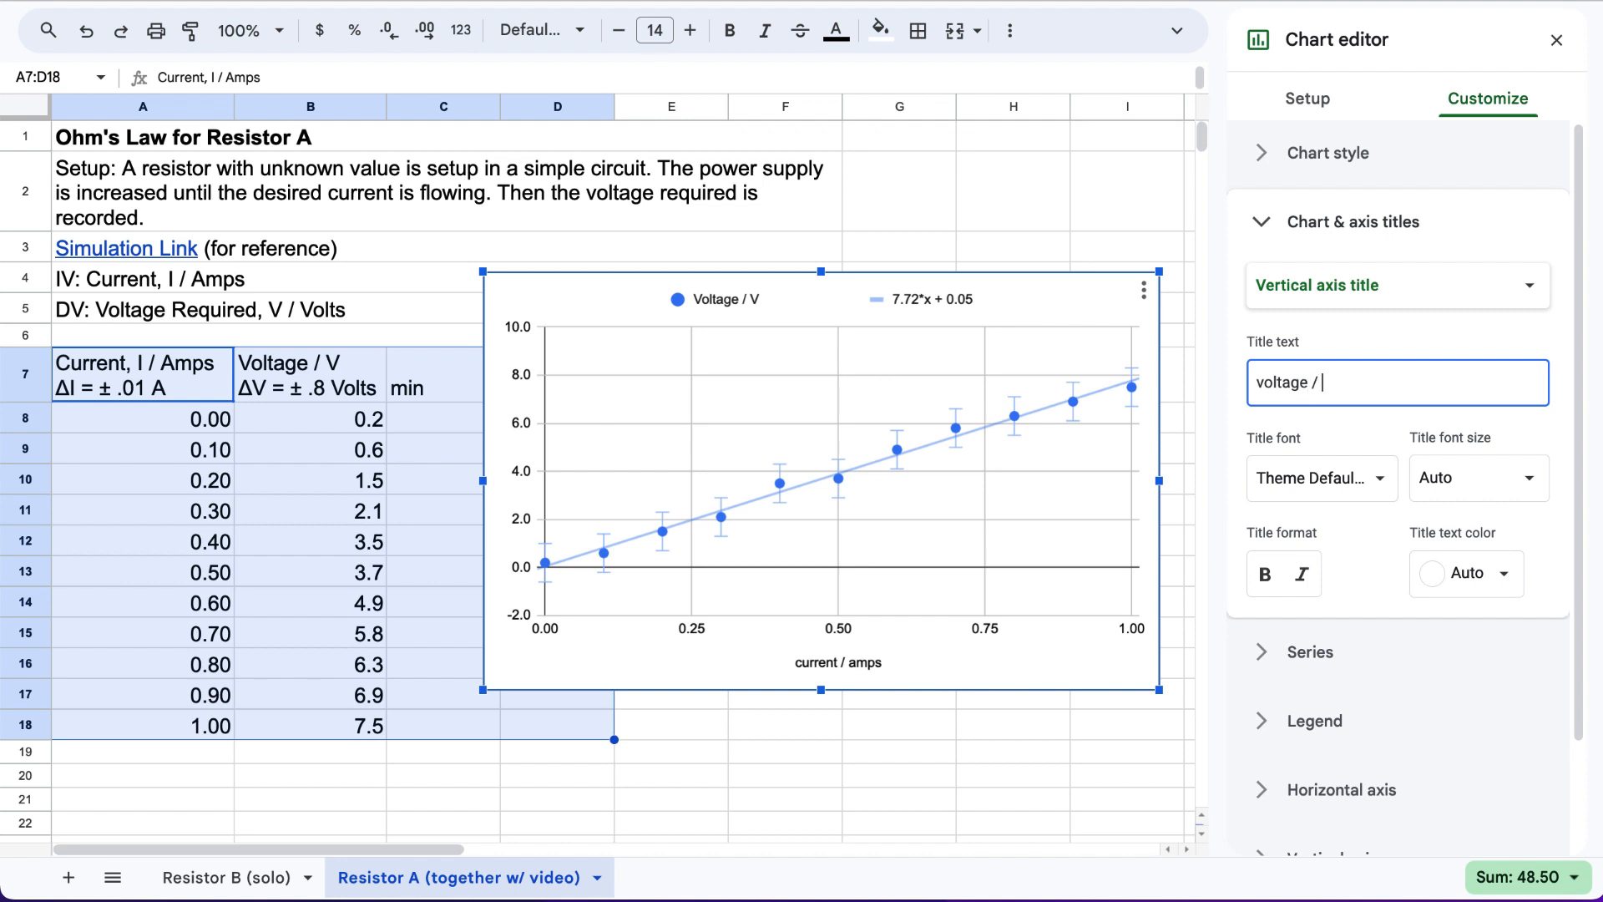
{"action": "type", "text": "volts"}
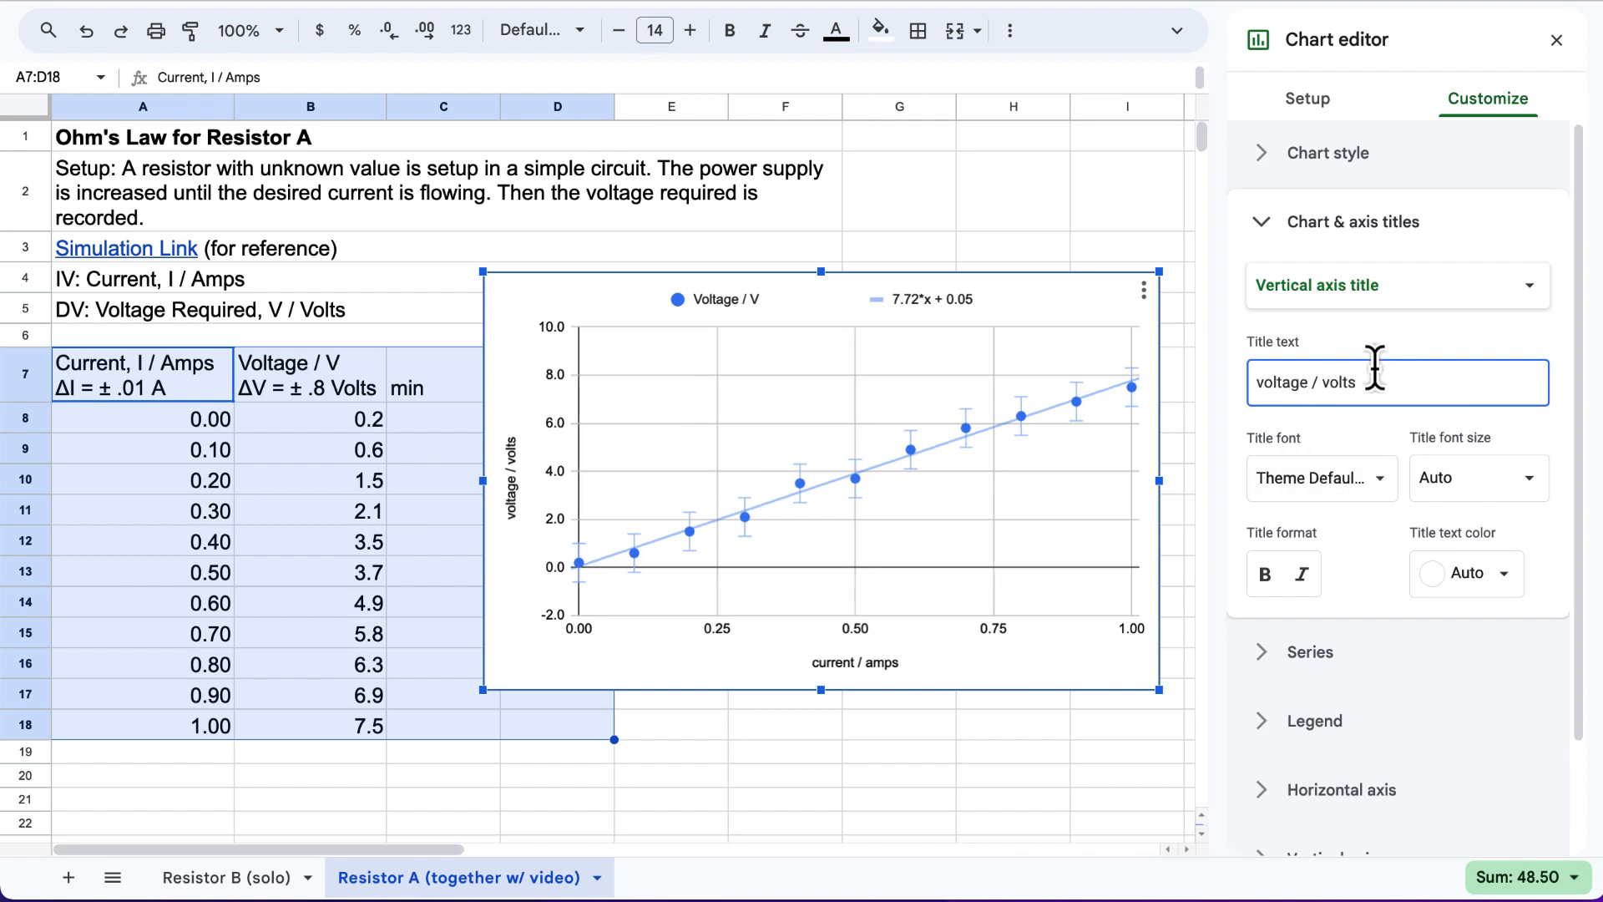
Set the chart title to "voltage vs current for resistor A".
{"action": "left_click", "coordinate": [1366, 280]}
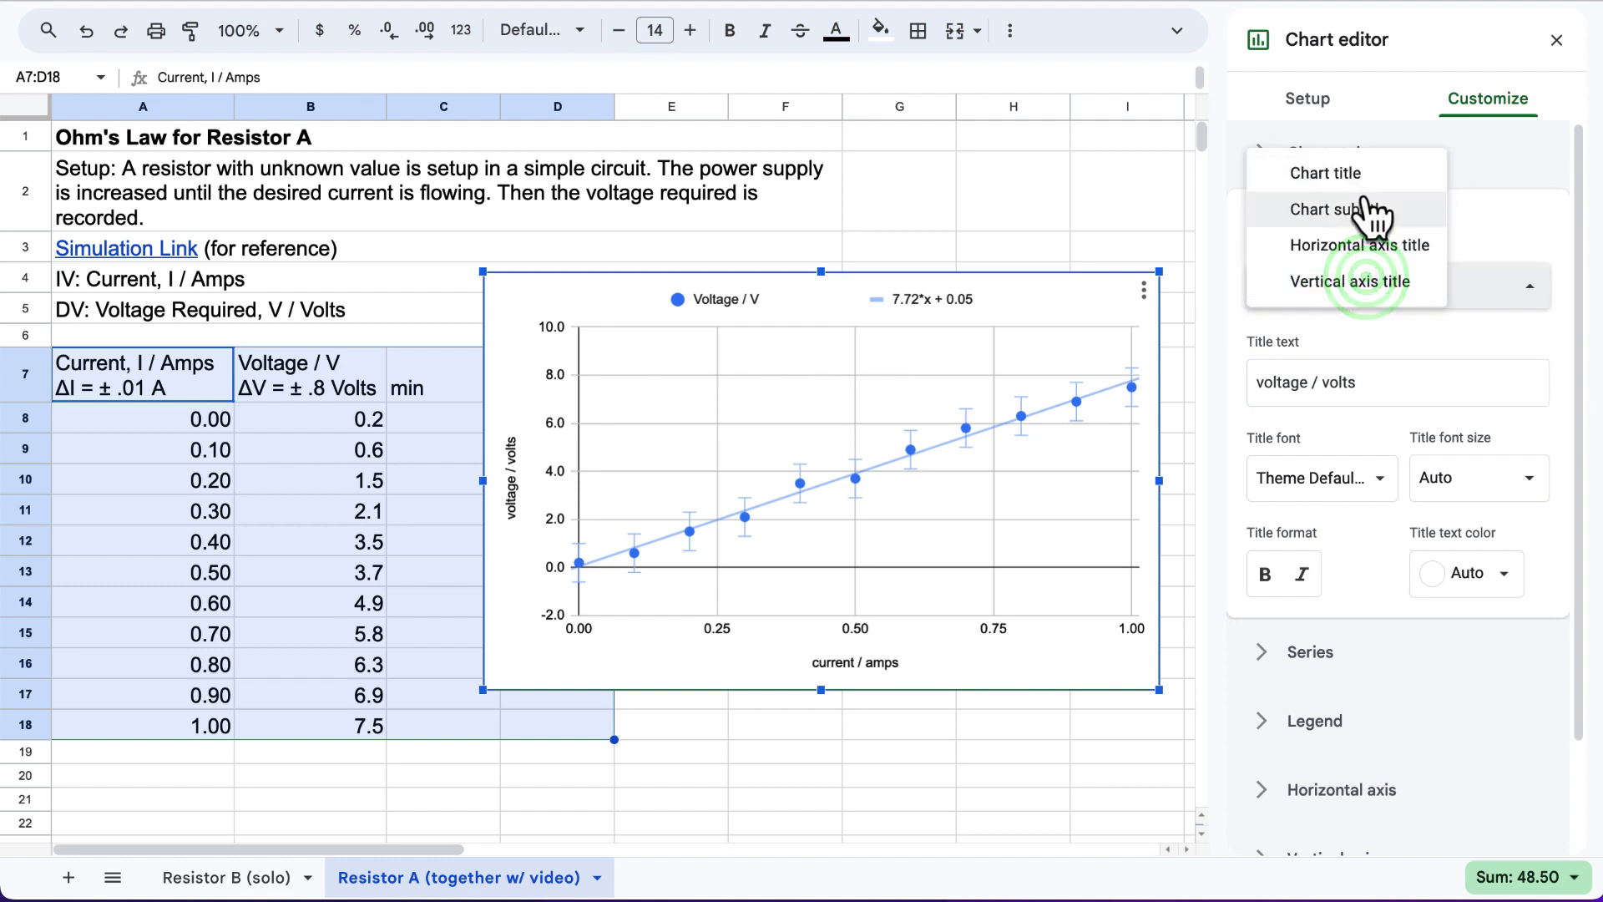
{"action": "left_click", "coordinate": [1328, 173]}
{"action": "left_click", "coordinate": [1368, 399]}
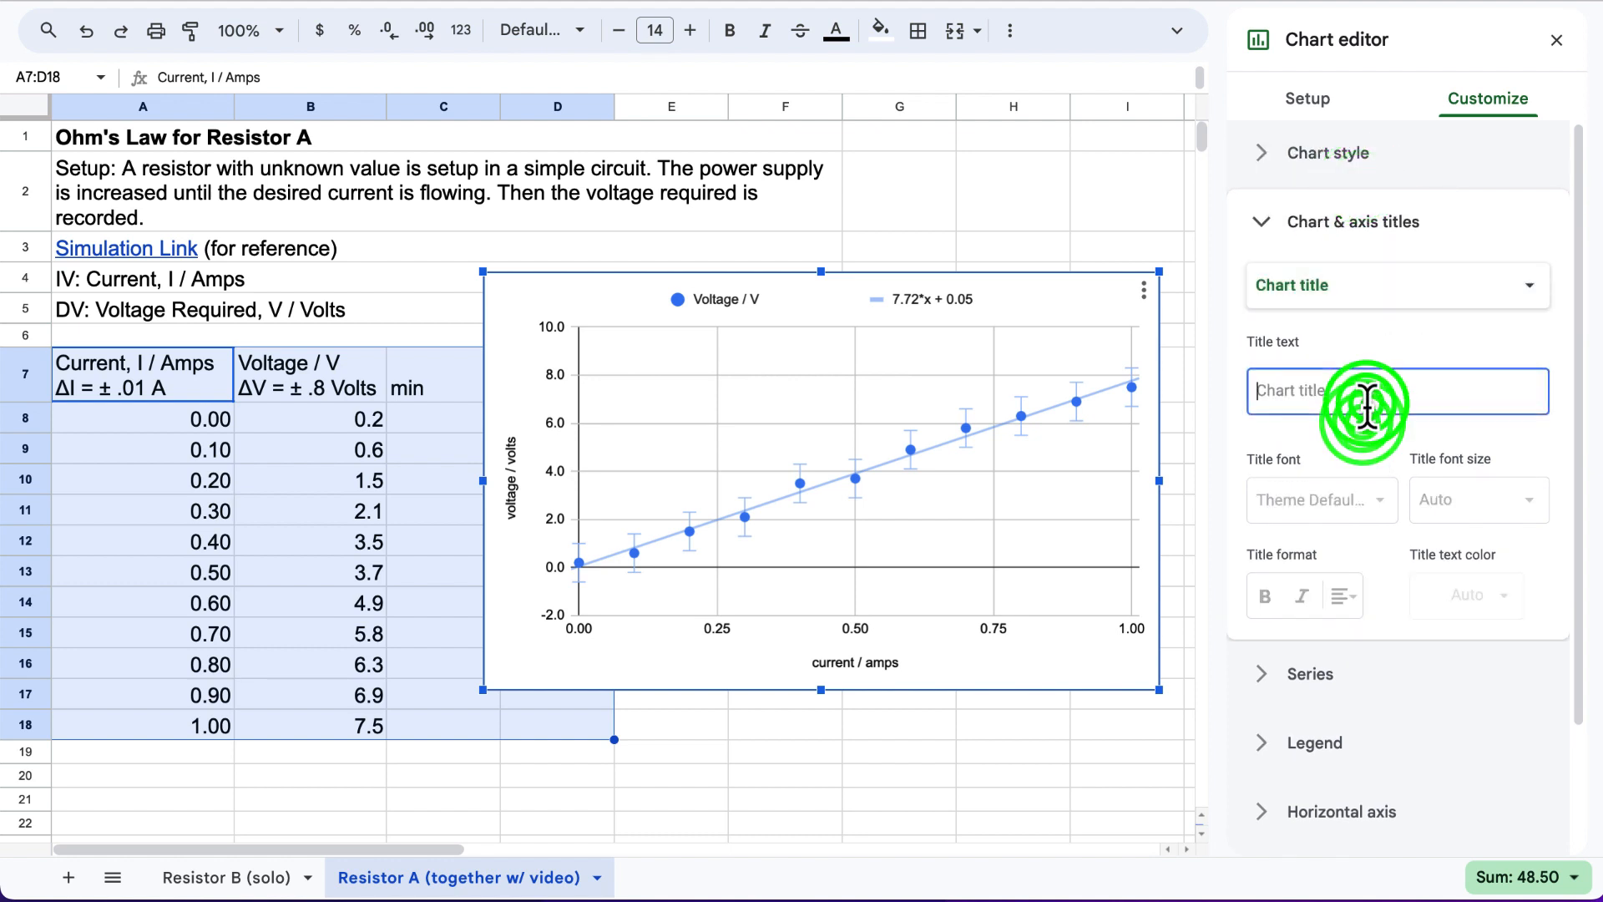
{"action": "type", "text": "xu"}
{"action": "key", "text": "BackSpace"}
{"action": "key", "text": "BackSpace"}
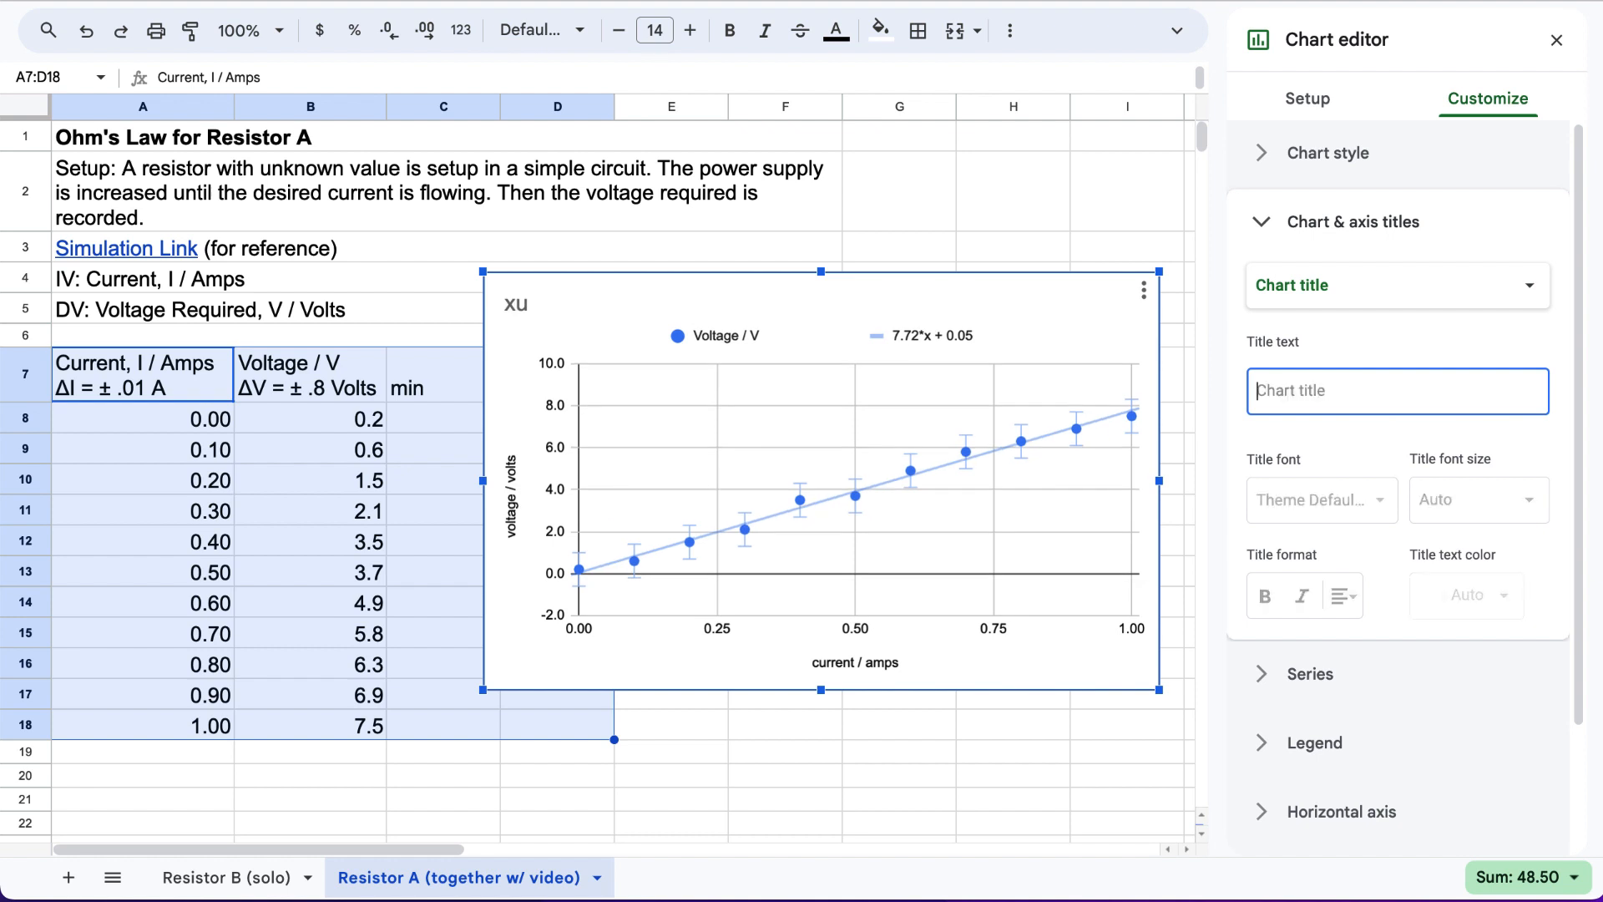
{"action": "type", "text": "voltage "}
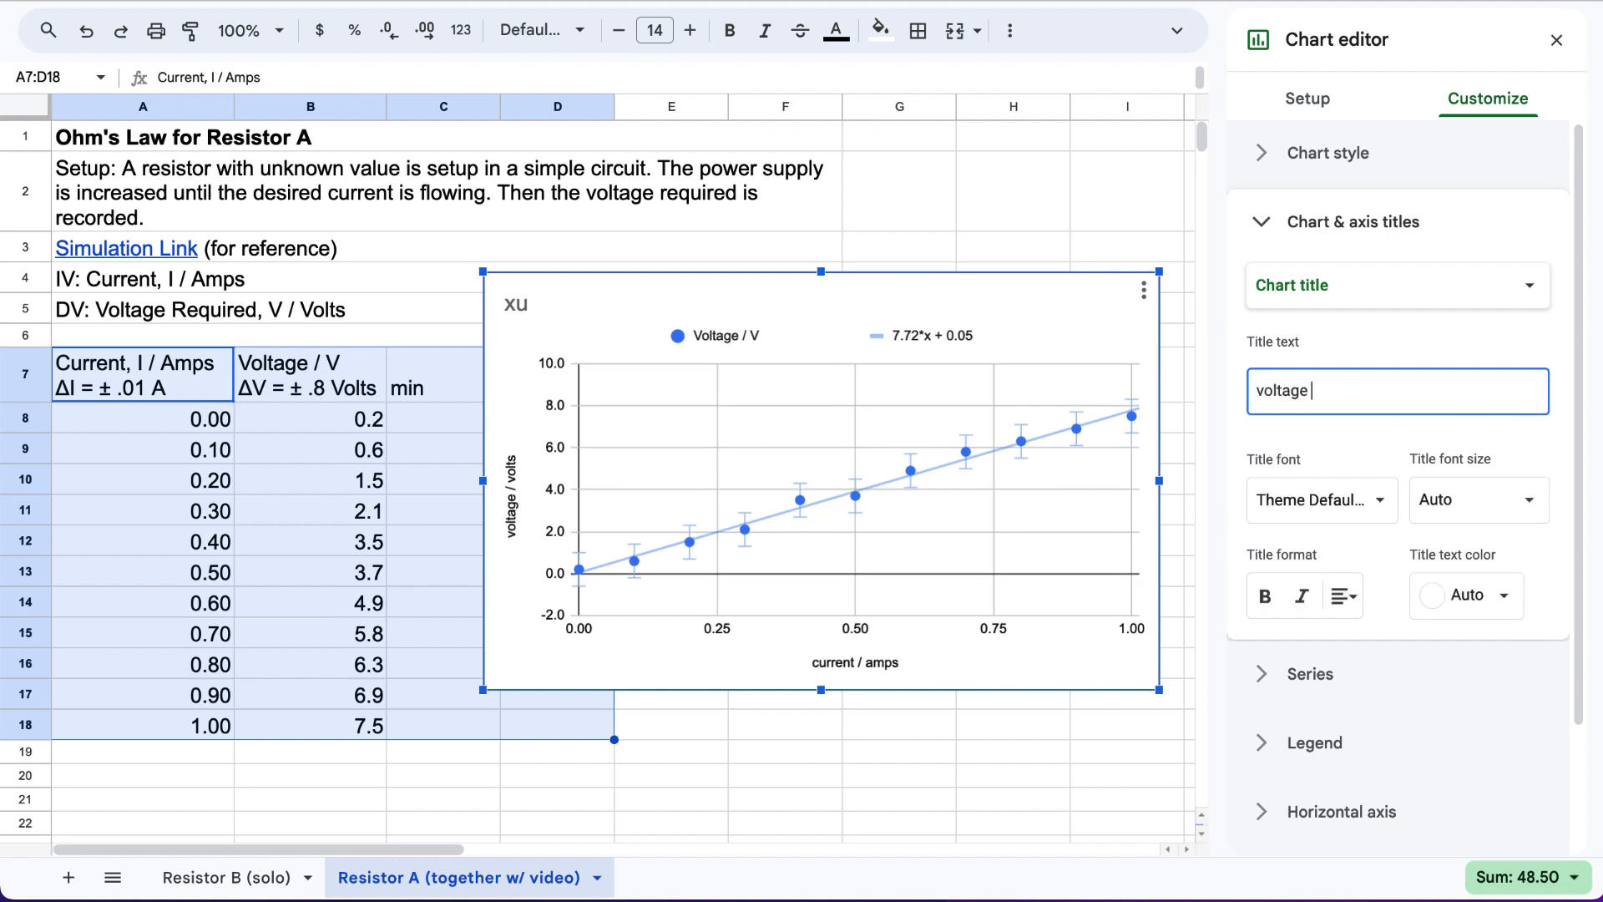
{"action": "type", "text": "vs current for resist"}
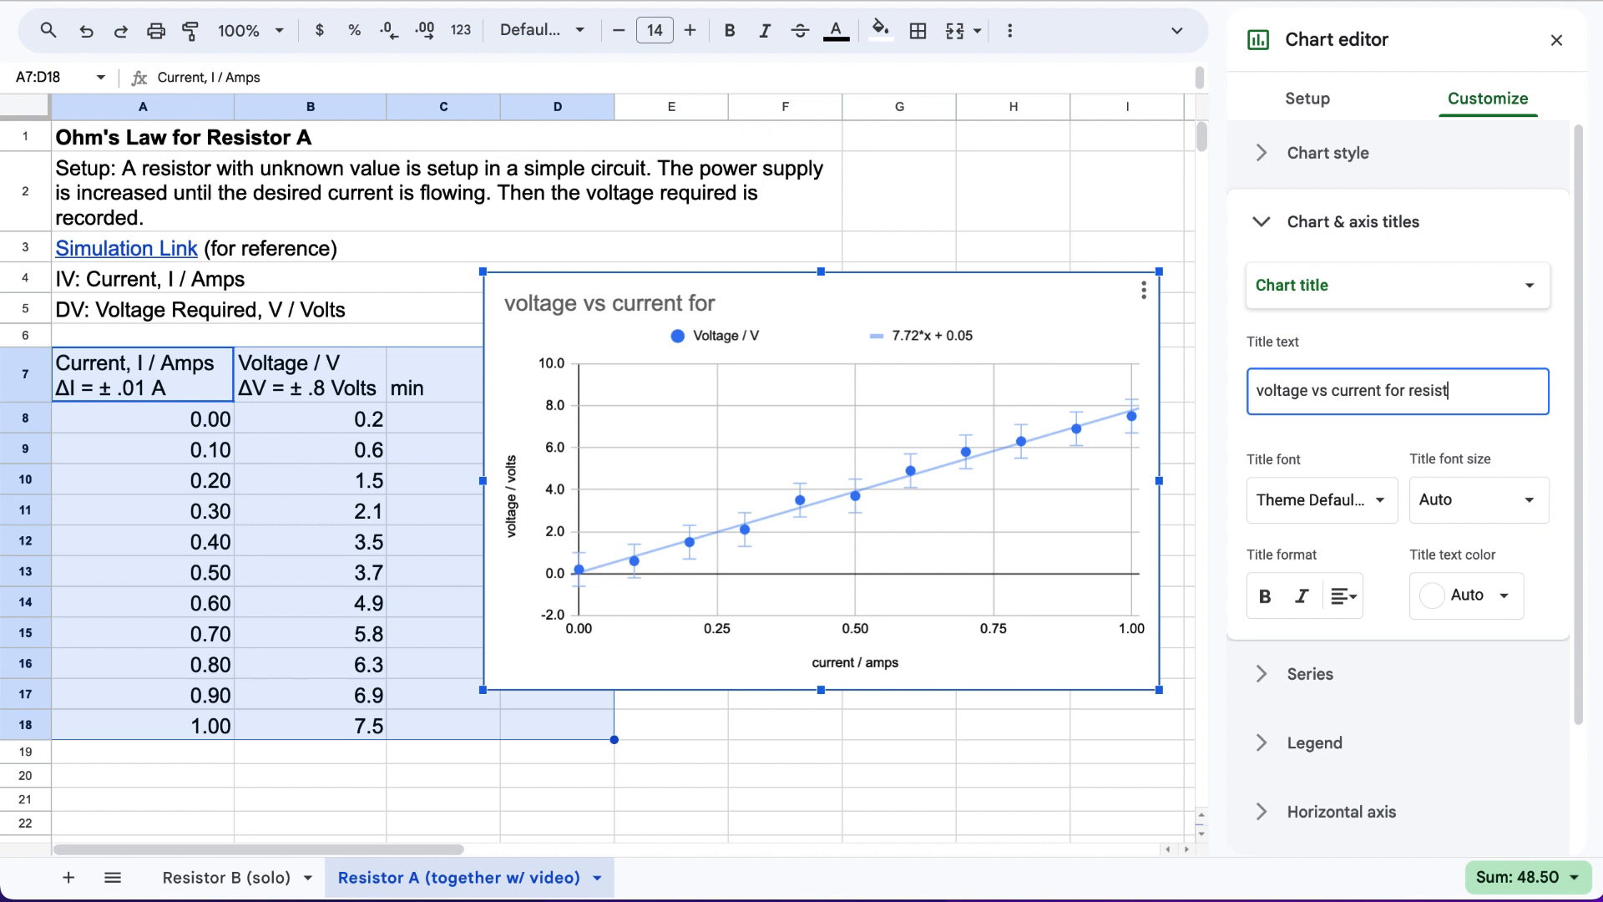
{"action": "type", "text": "or A"}
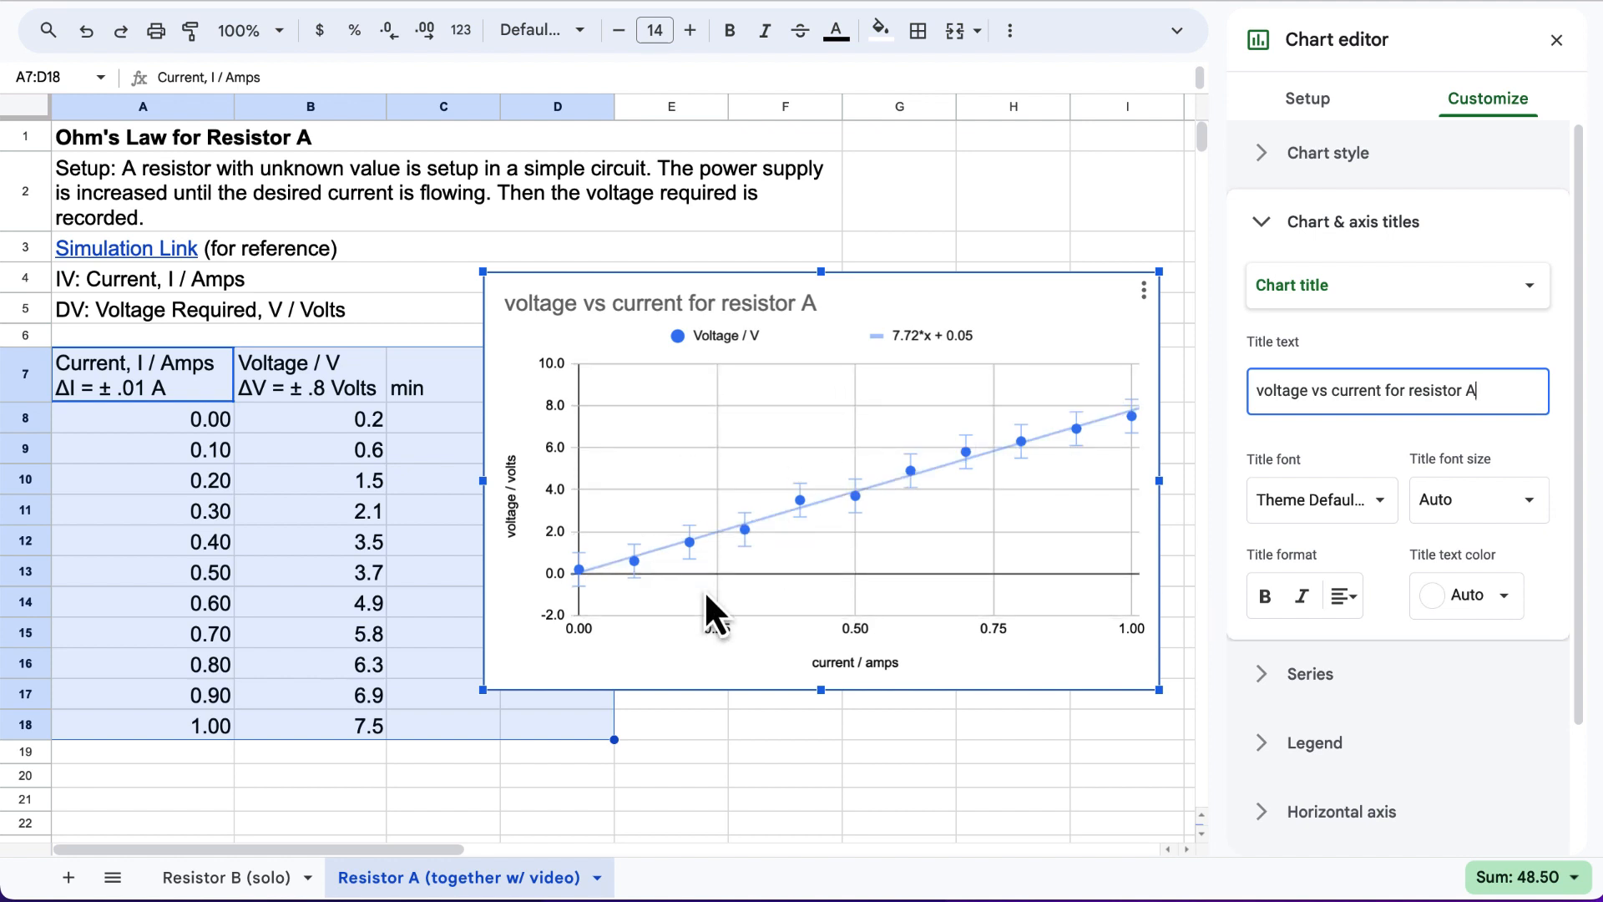
Close the chart editor and move the chart clear of the min and max columns.
{"action": "left_click", "coordinate": [725, 531]}
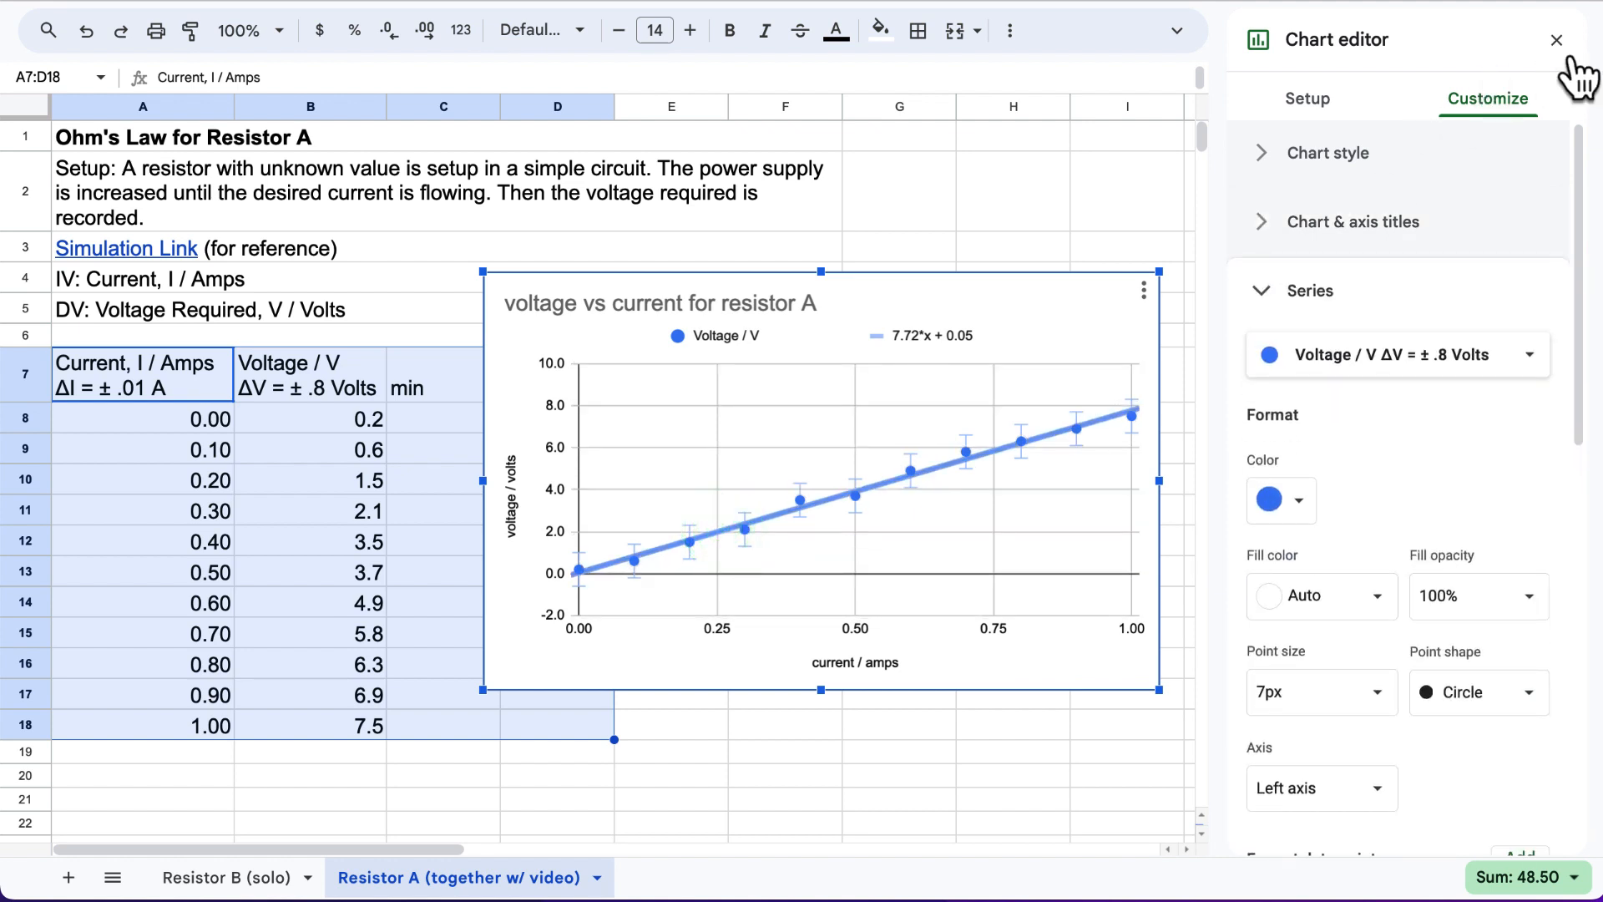
{"action": "left_click", "coordinate": [1556, 39]}
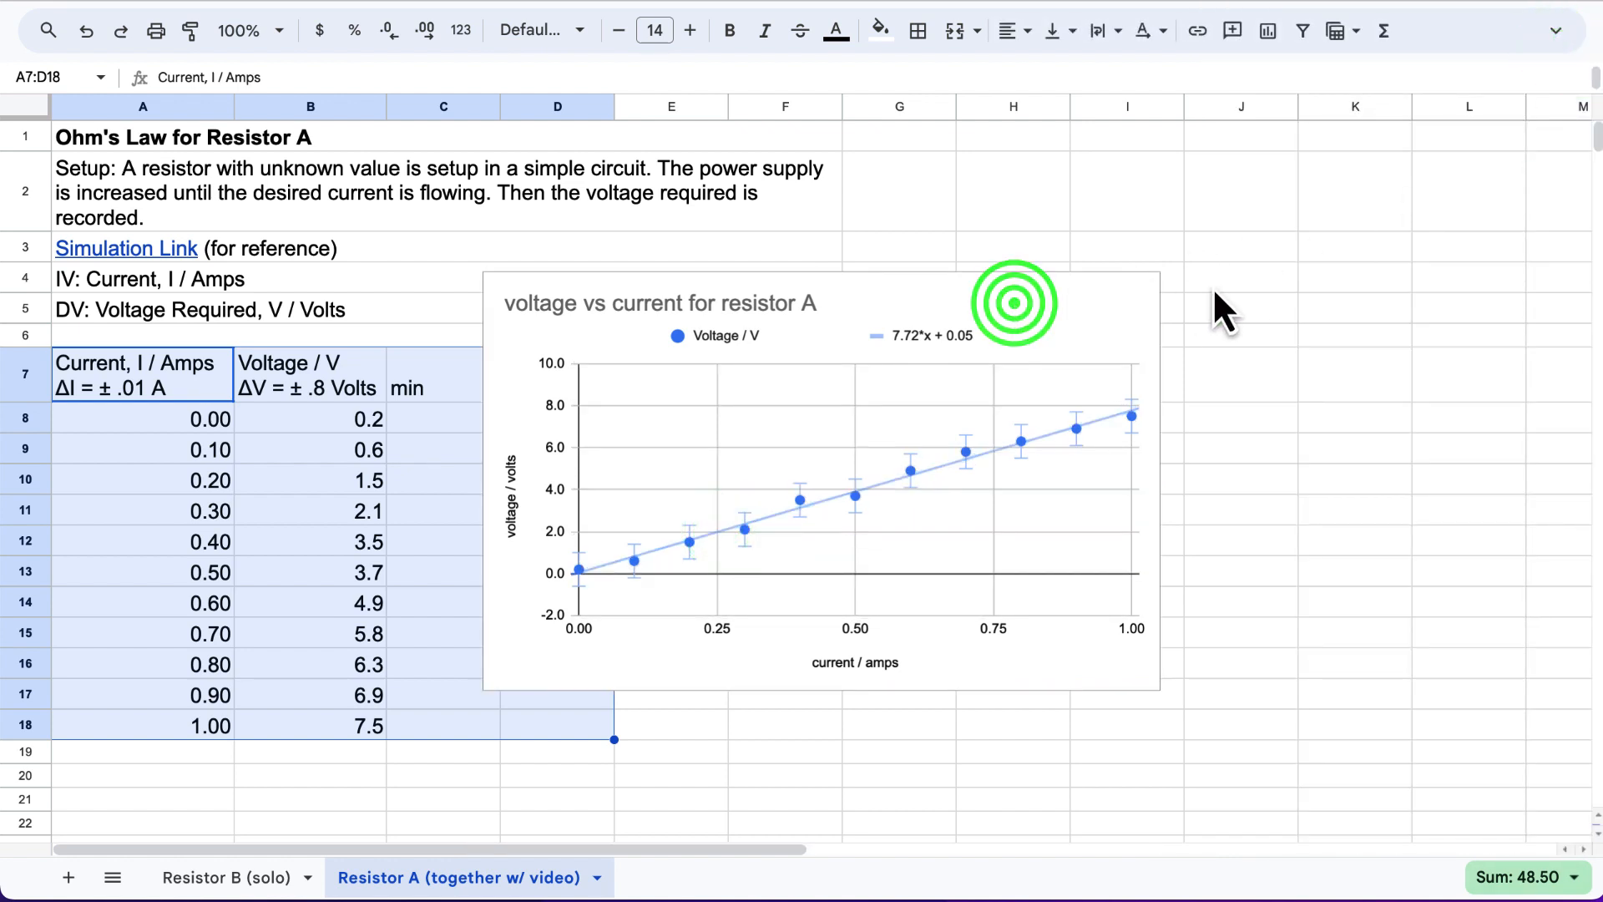
{"action": "left_click", "coordinate": [1120, 241]}
{"action": "left_click", "coordinate": [1039, 311]}
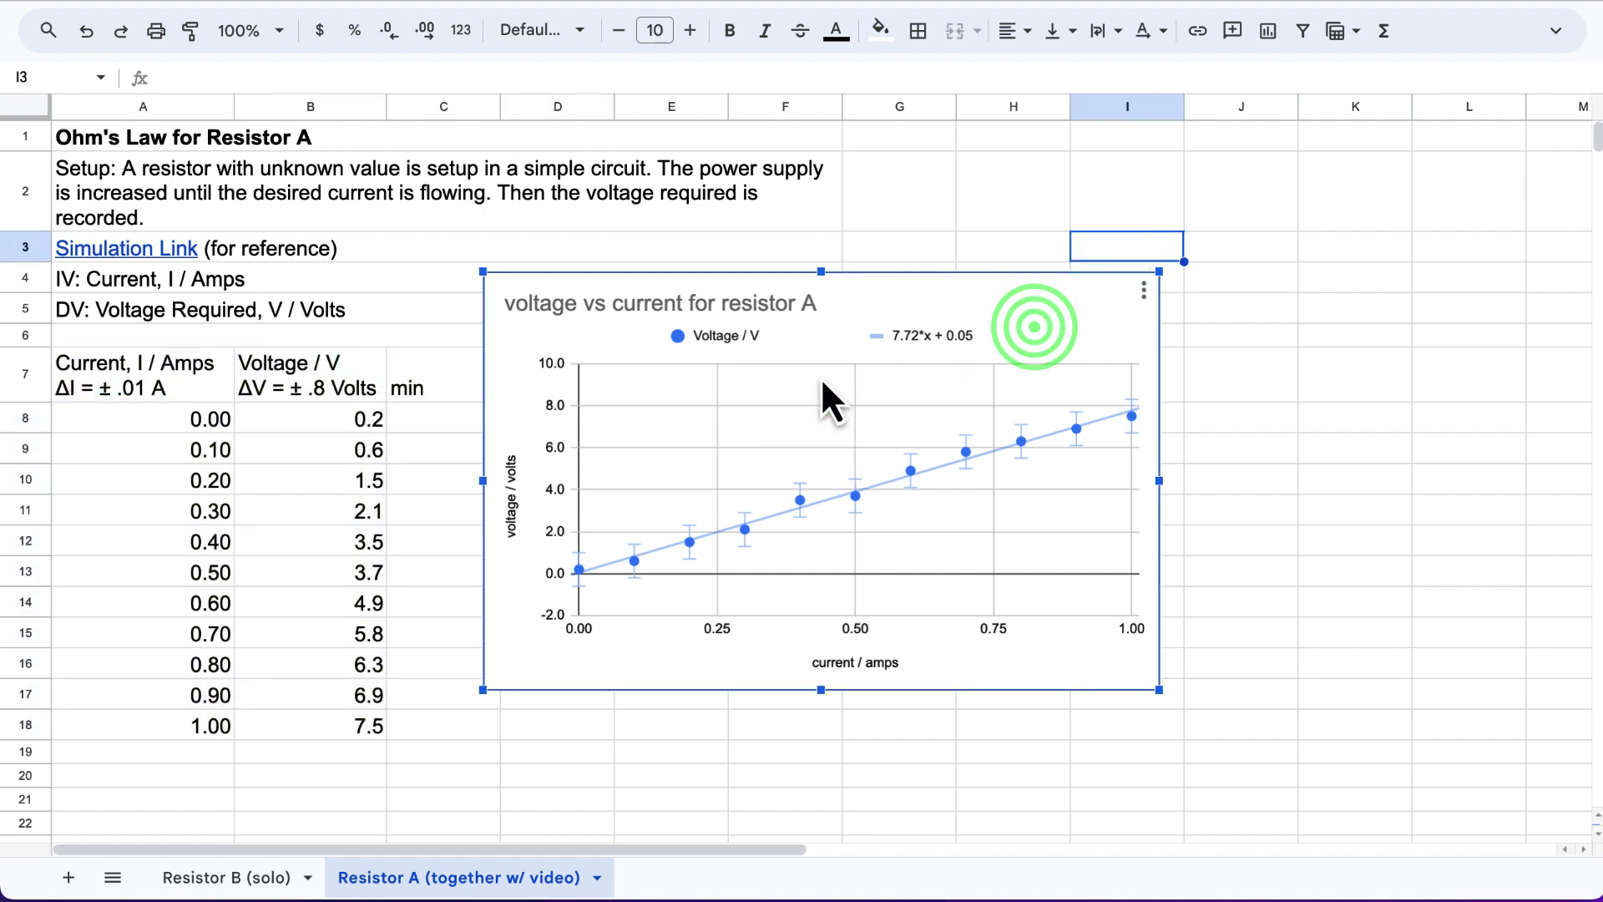
{"action": "left_click_drag", "start_coordinate": [826, 386], "coordinate": [962, 403]}
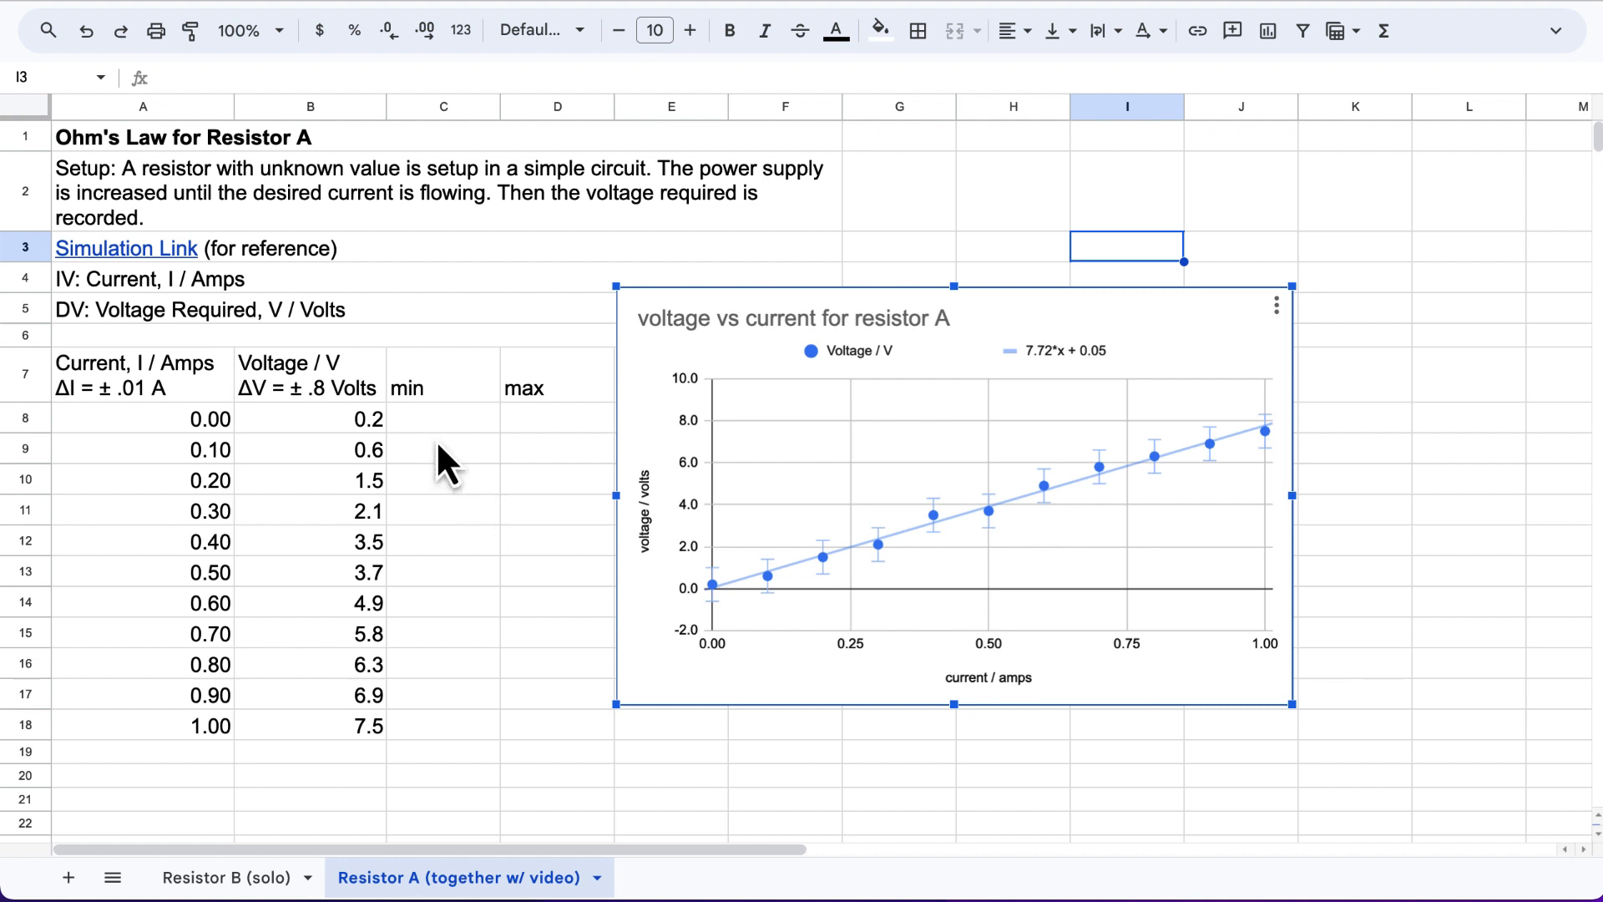
Examine the error bars of the first and last data points and the voltage in B8 to find the max slope's endpoints.
{"action": "left_click", "coordinate": [548, 426]}
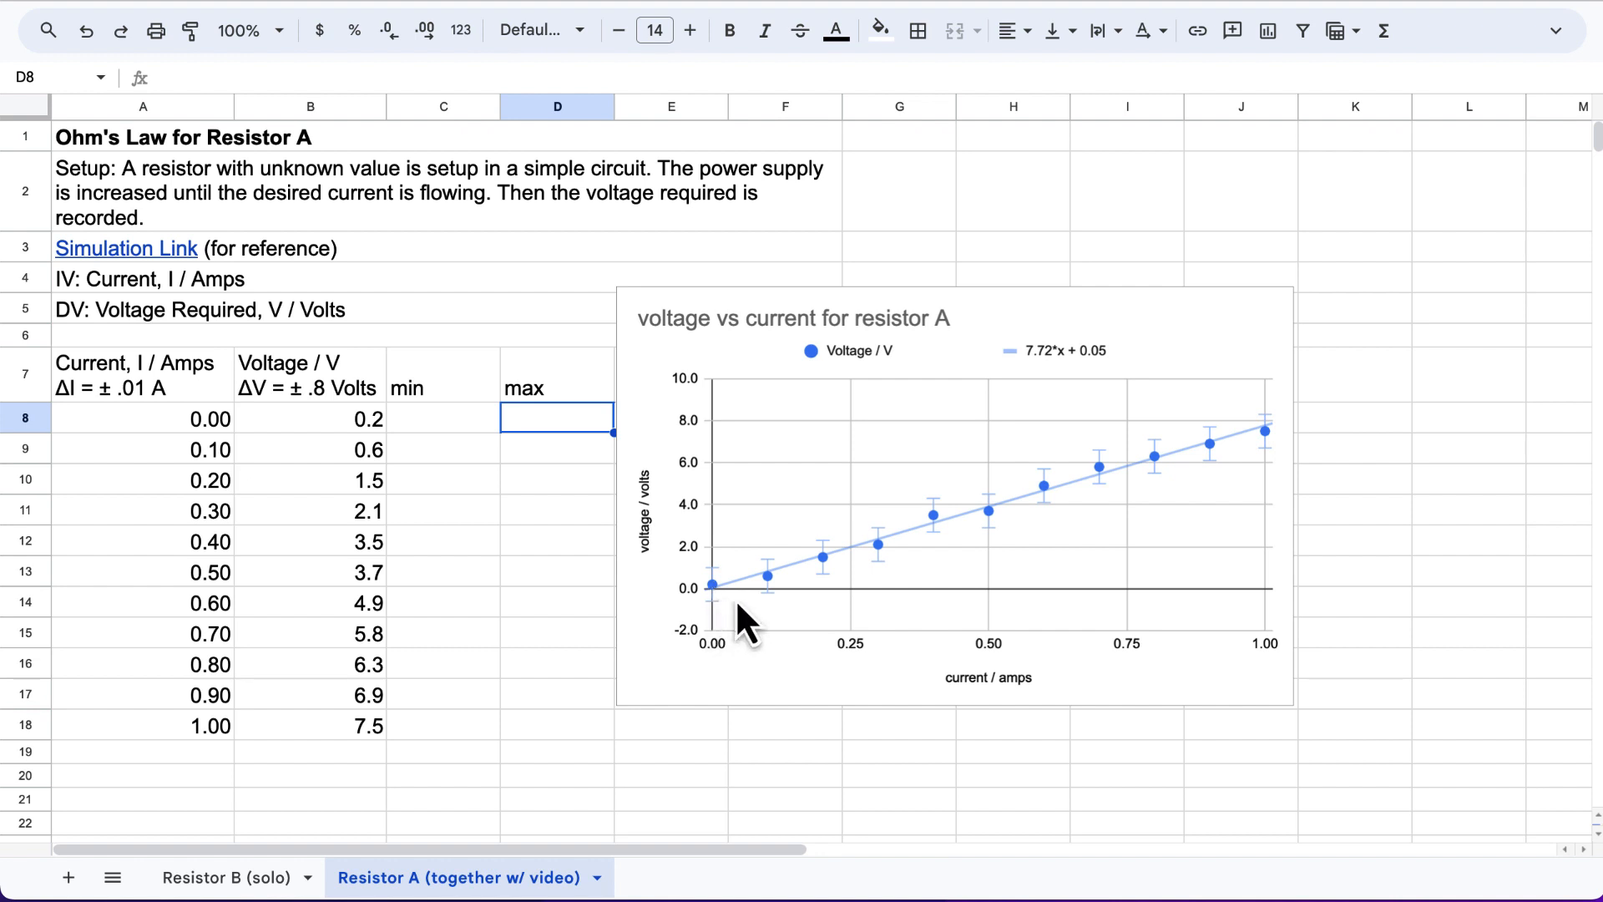
{"action": "left_click", "coordinate": [713, 601]}
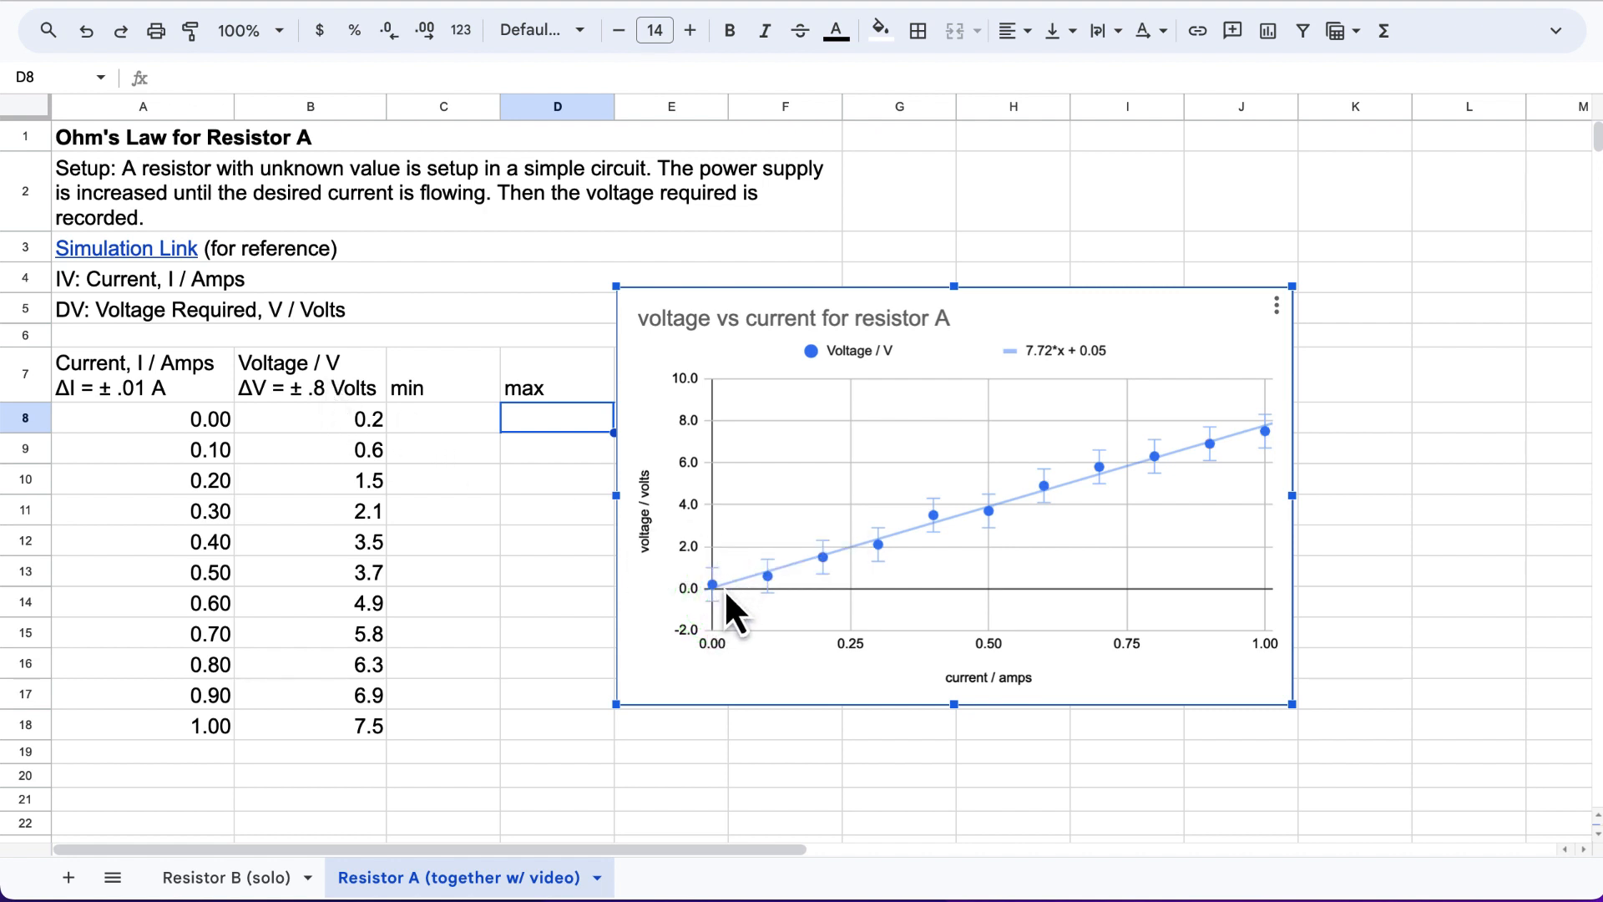
{"action": "left_click", "coordinate": [374, 430]}
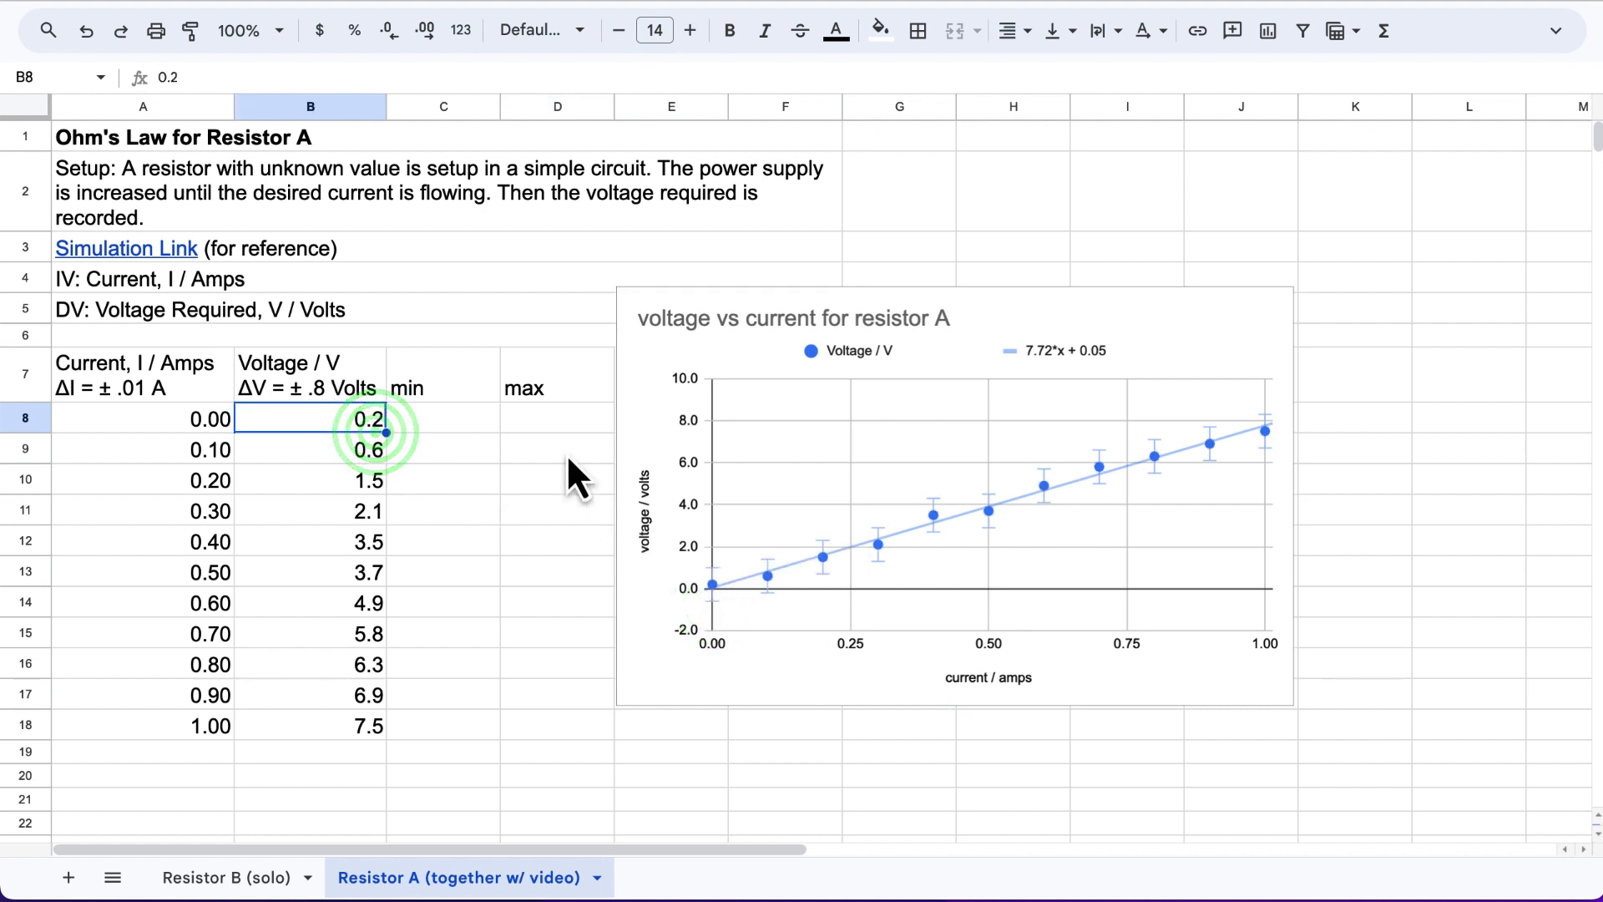
{"action": "left_click", "coordinate": [711, 603]}
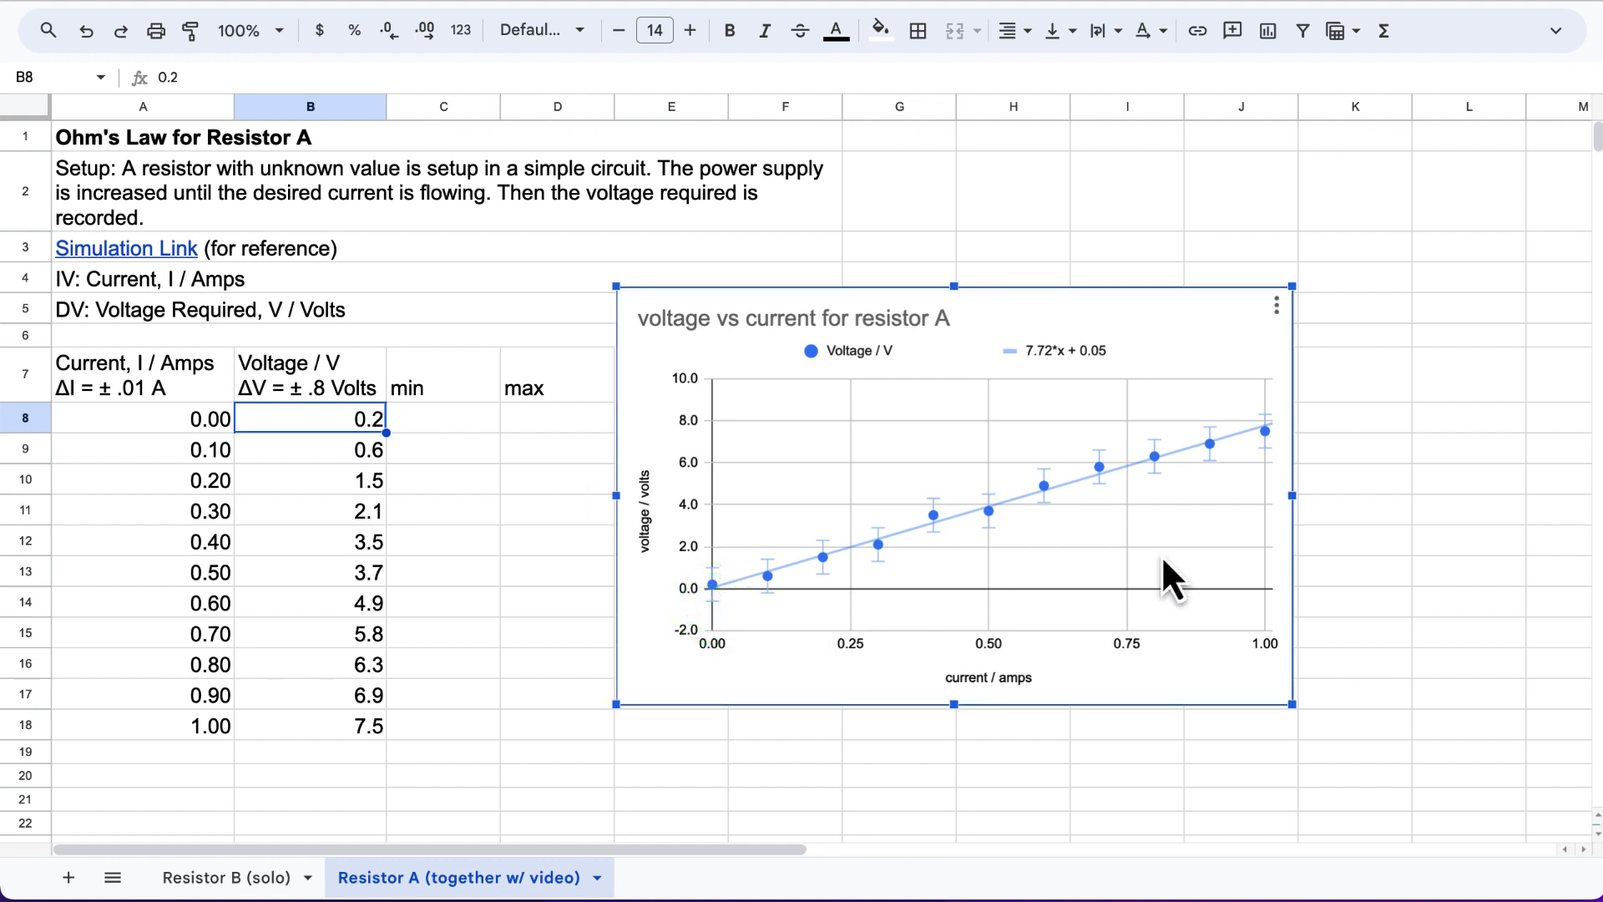
{"action": "left_click", "coordinate": [1265, 438]}
{"action": "left_click", "coordinate": [1268, 433]}
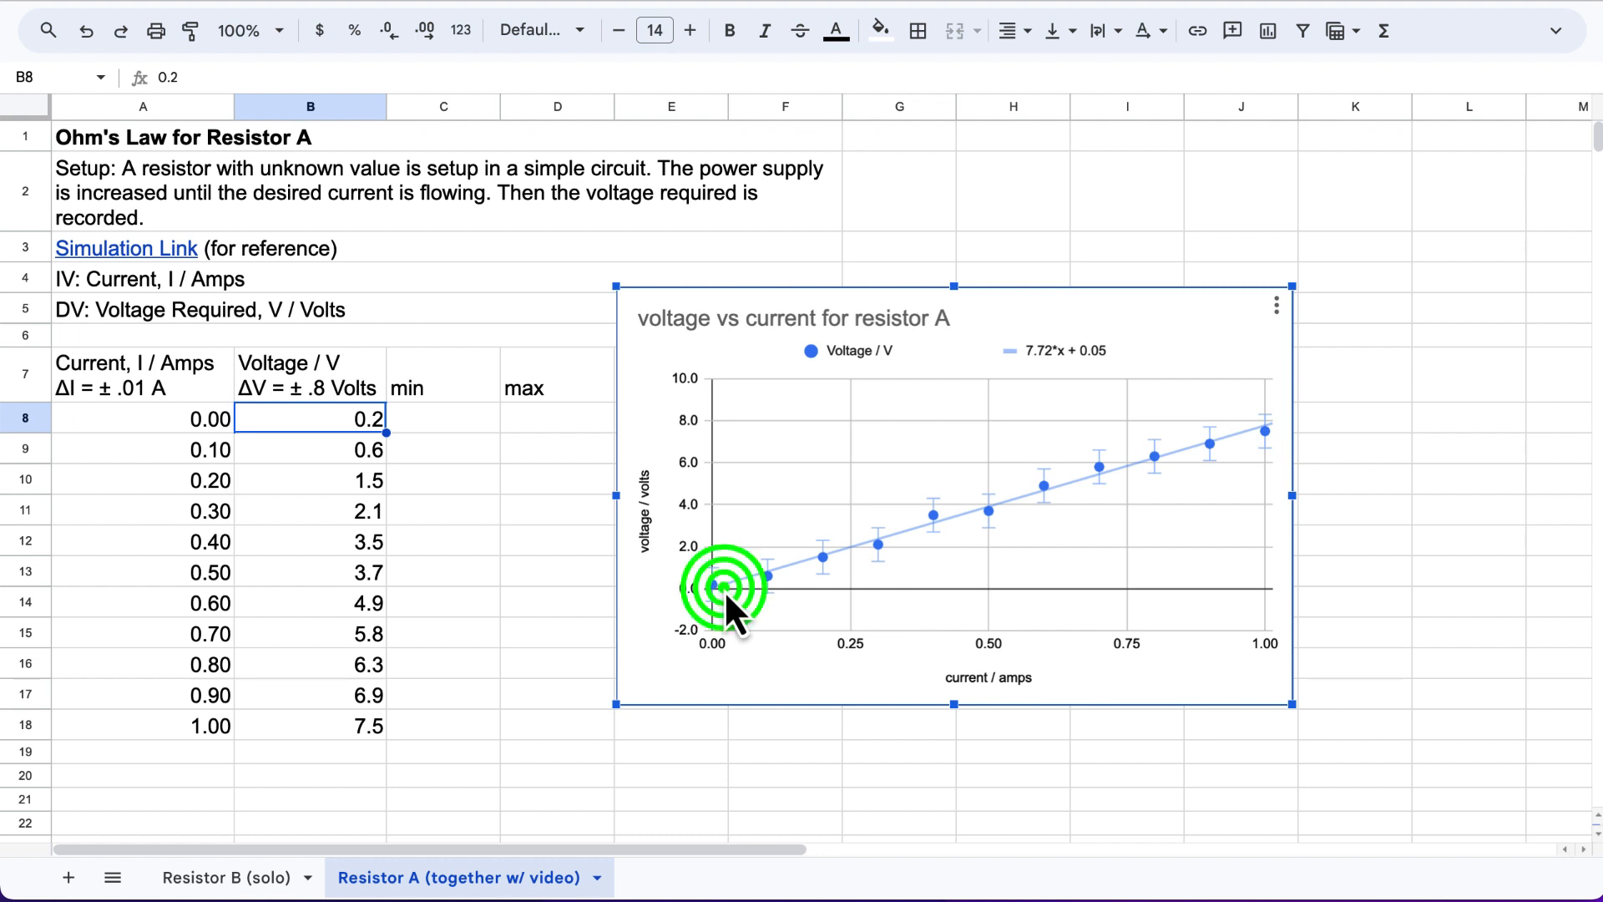
{"action": "left_click", "coordinate": [1216, 455]}
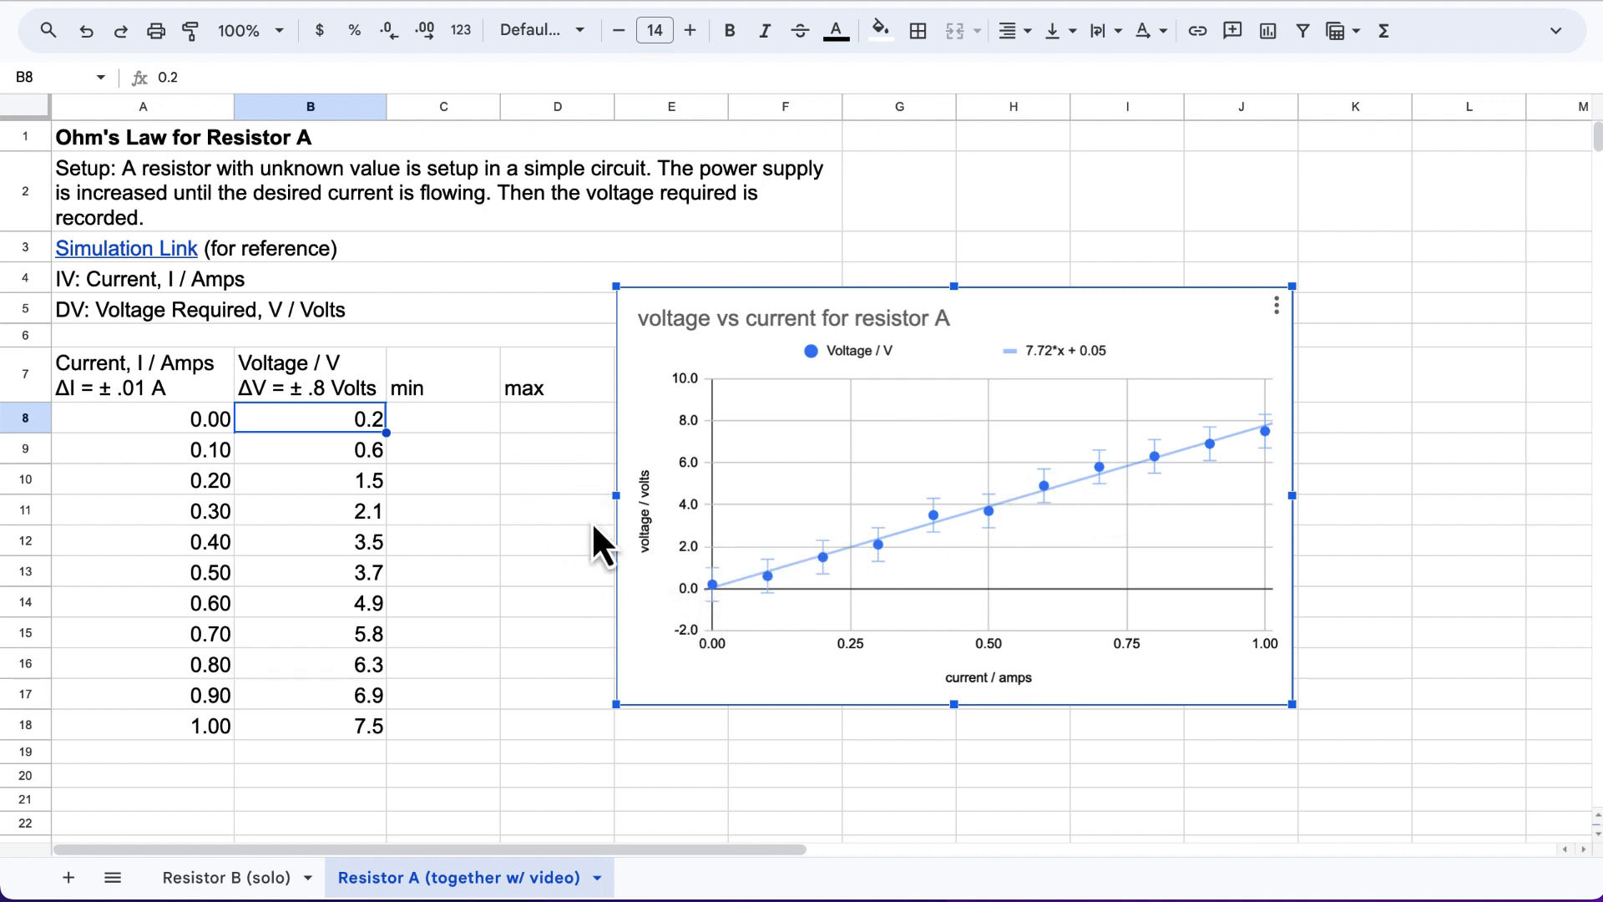
Enter -0.6 in D8 as the max line's voltage at 0.00 A.
{"action": "left_click", "coordinate": [518, 426]}
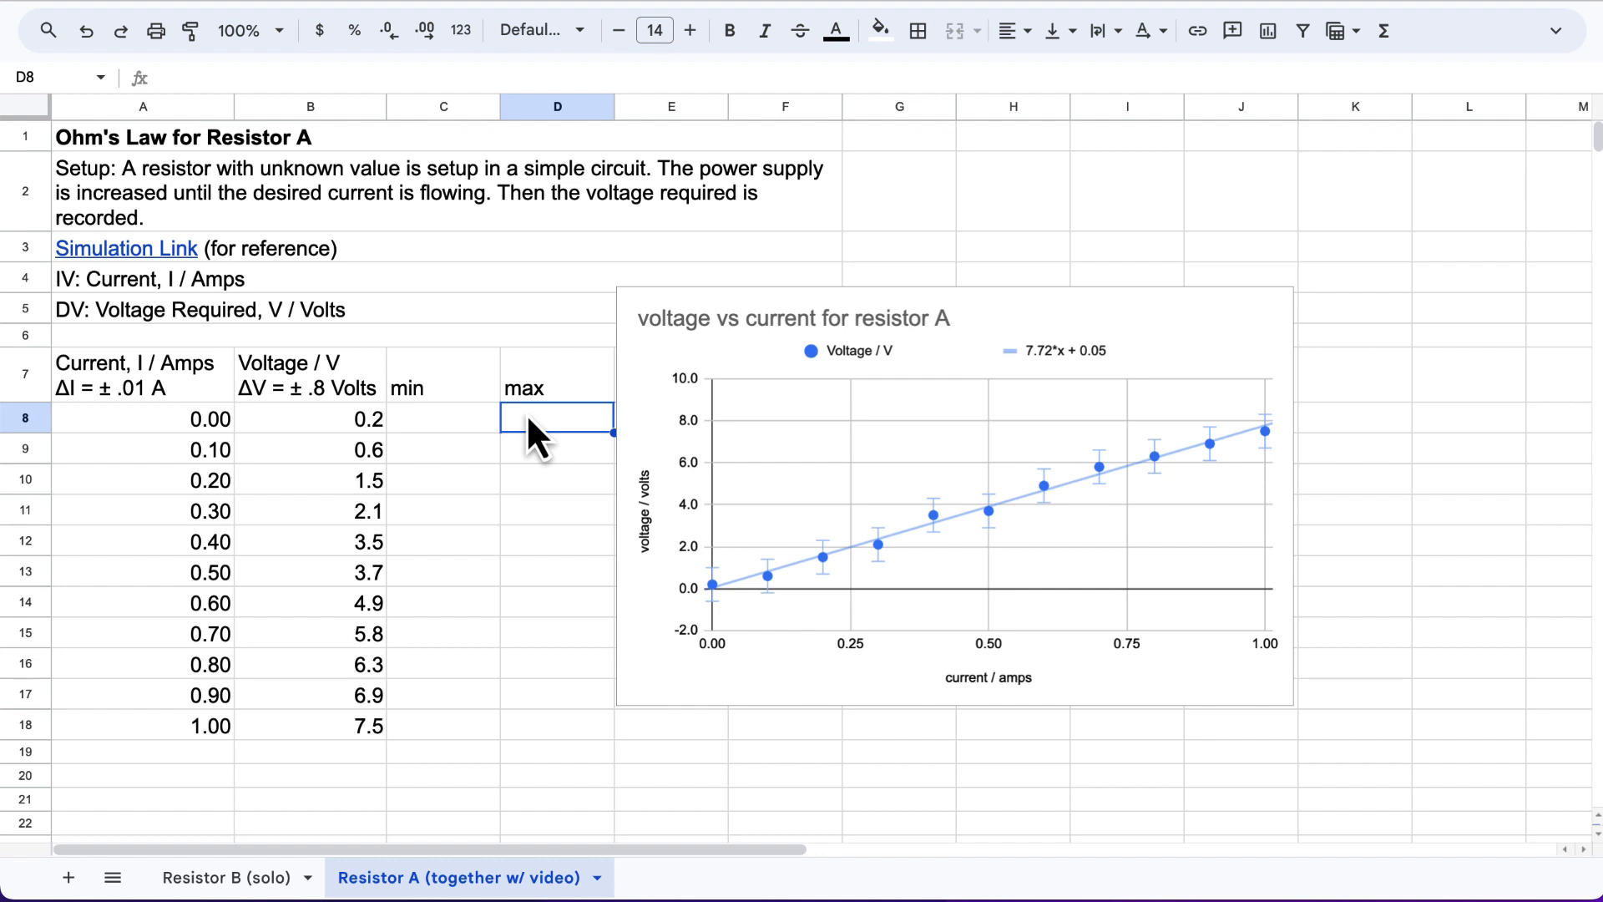
{"action": "type", "text": "-.6"}
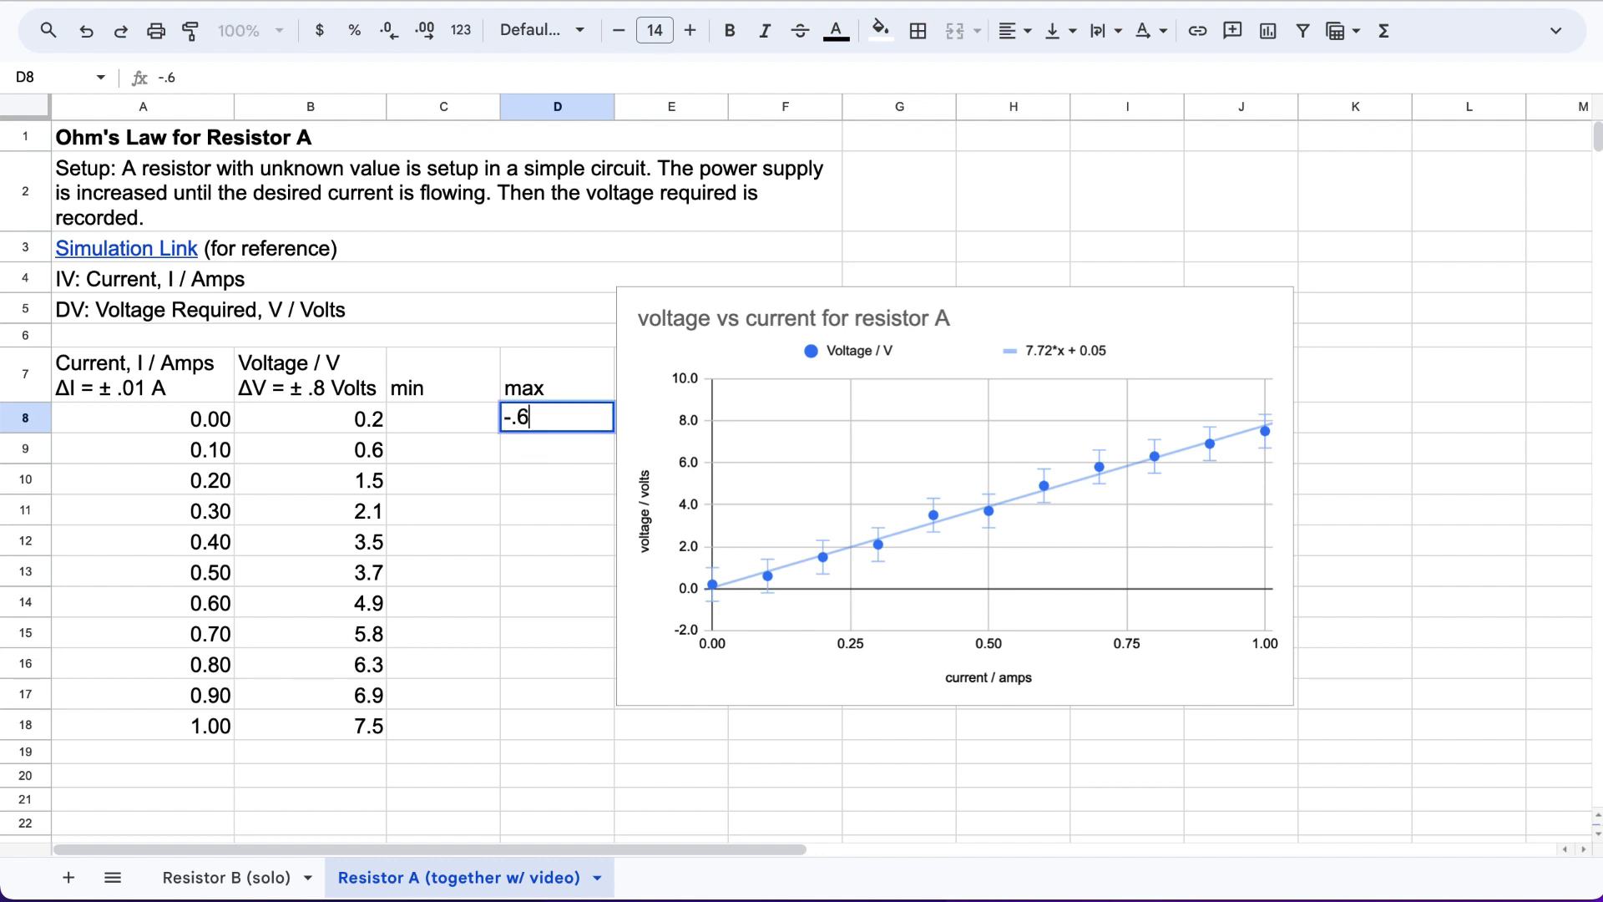
{"action": "key", "text": "Return"}
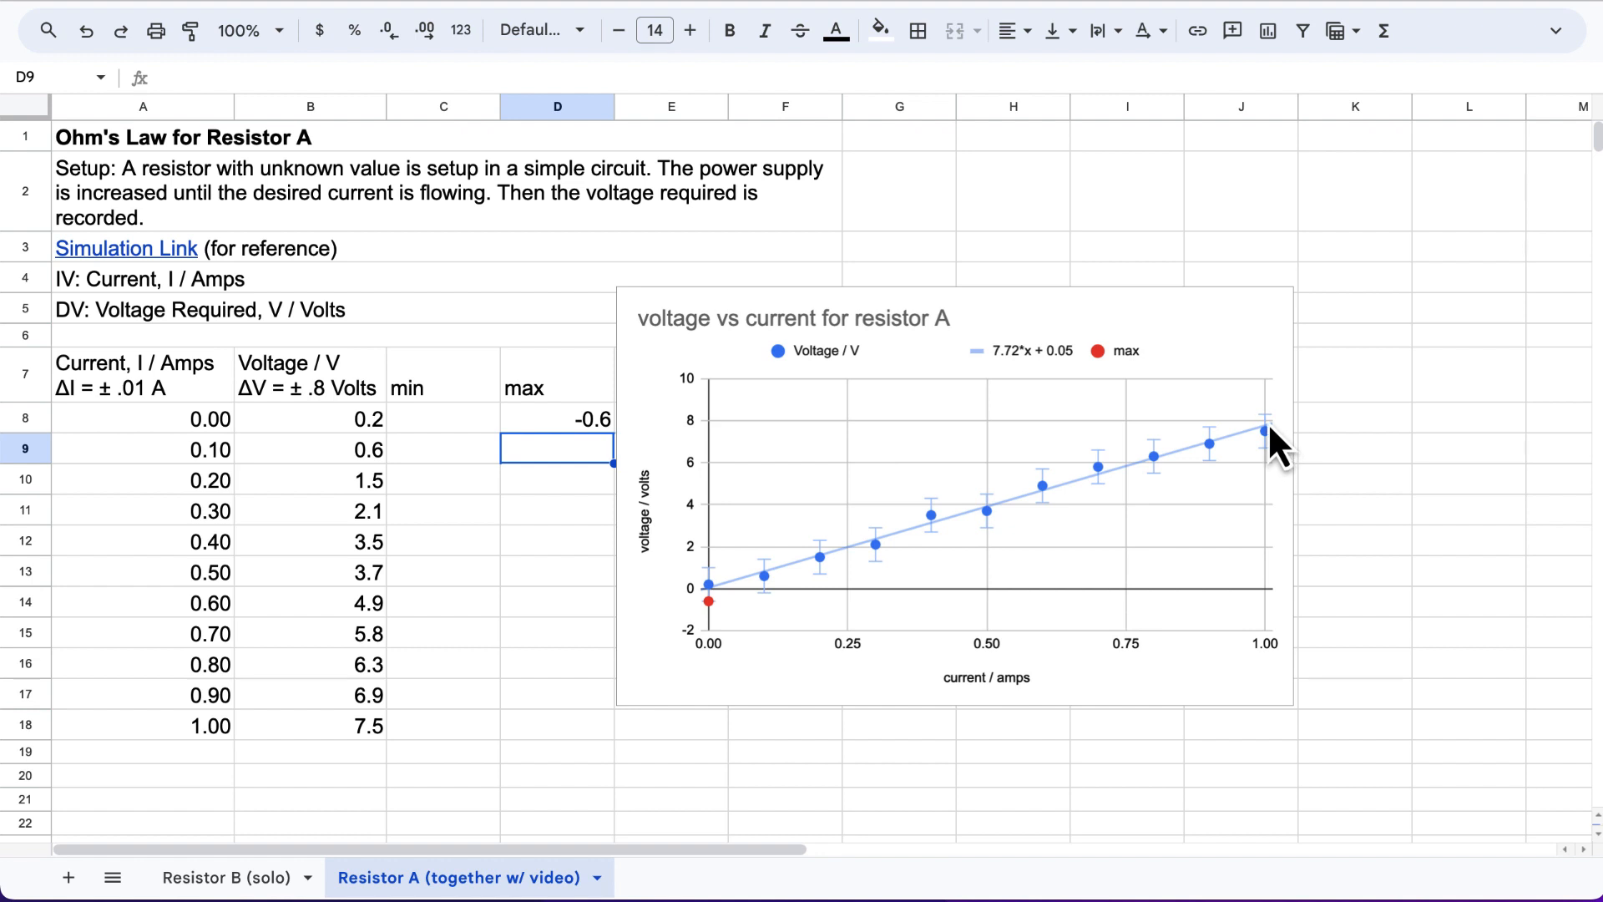
Enter 8.3 in D18 as the max line's voltage at 1.00 A.
{"action": "left_click", "coordinate": [595, 724]}
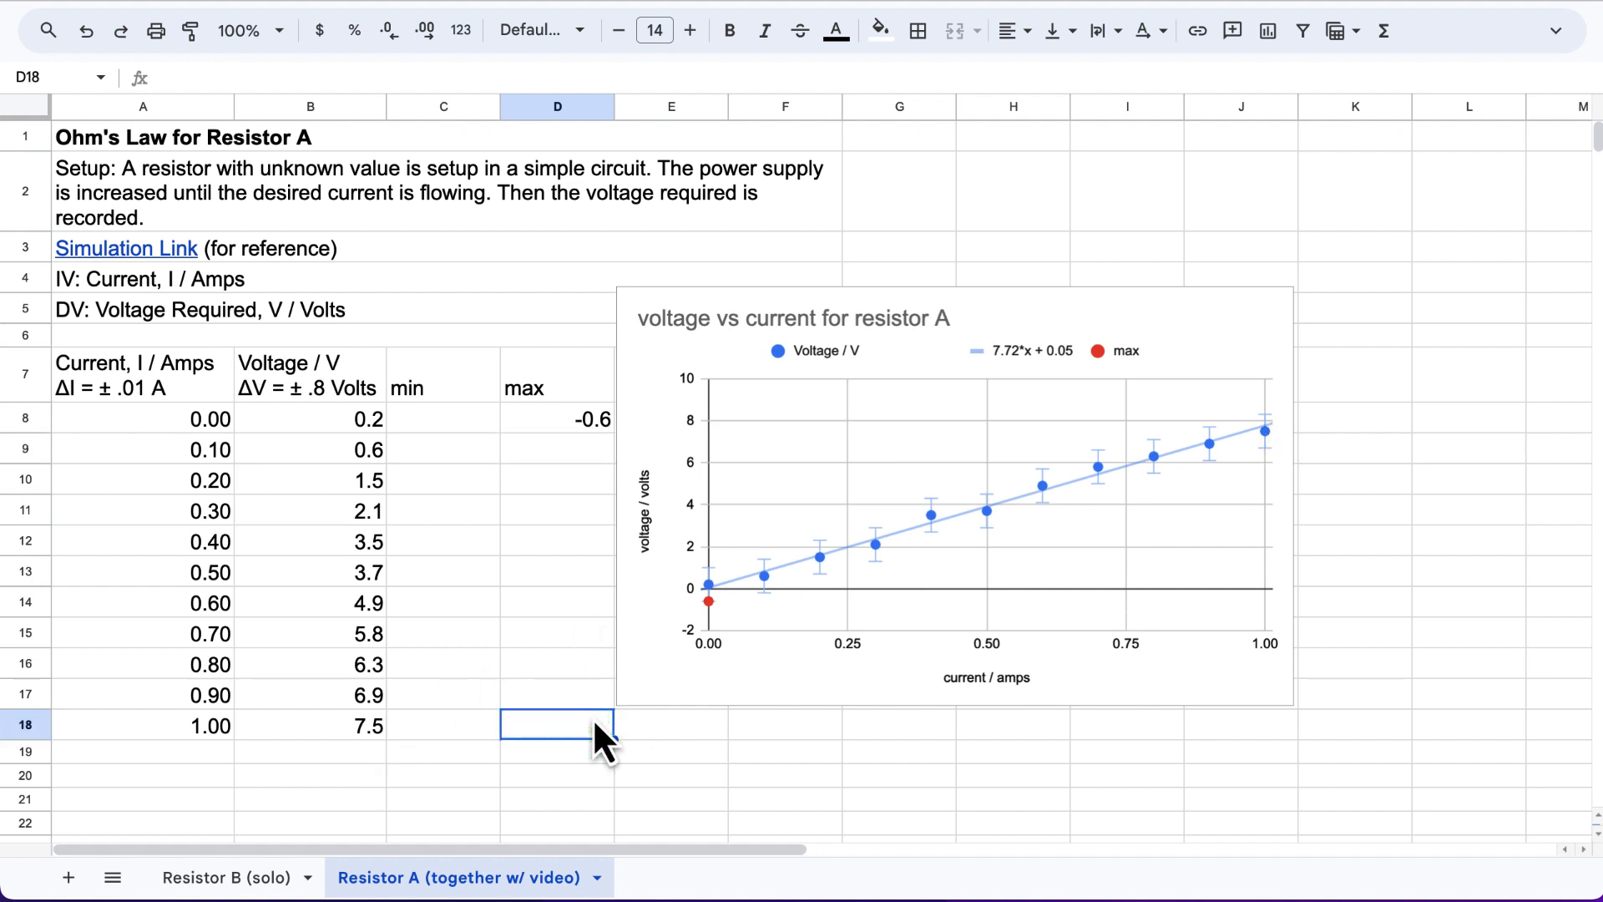
{"action": "type", "text": "8."}
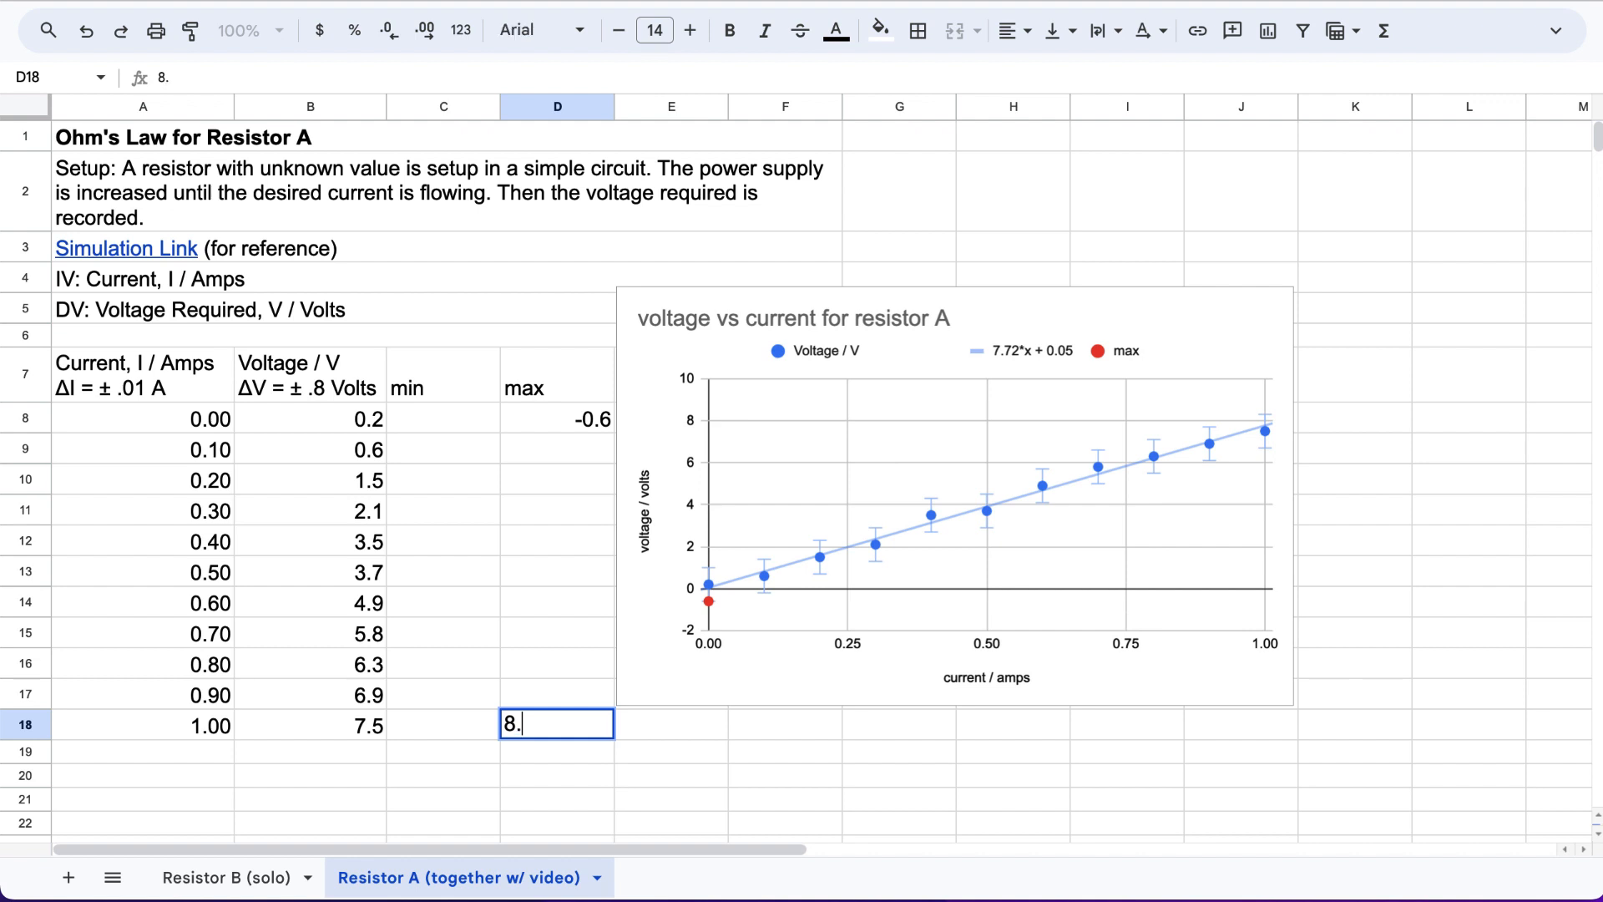
{"action": "type", "text": "3"}
{"action": "key", "text": "Return"}
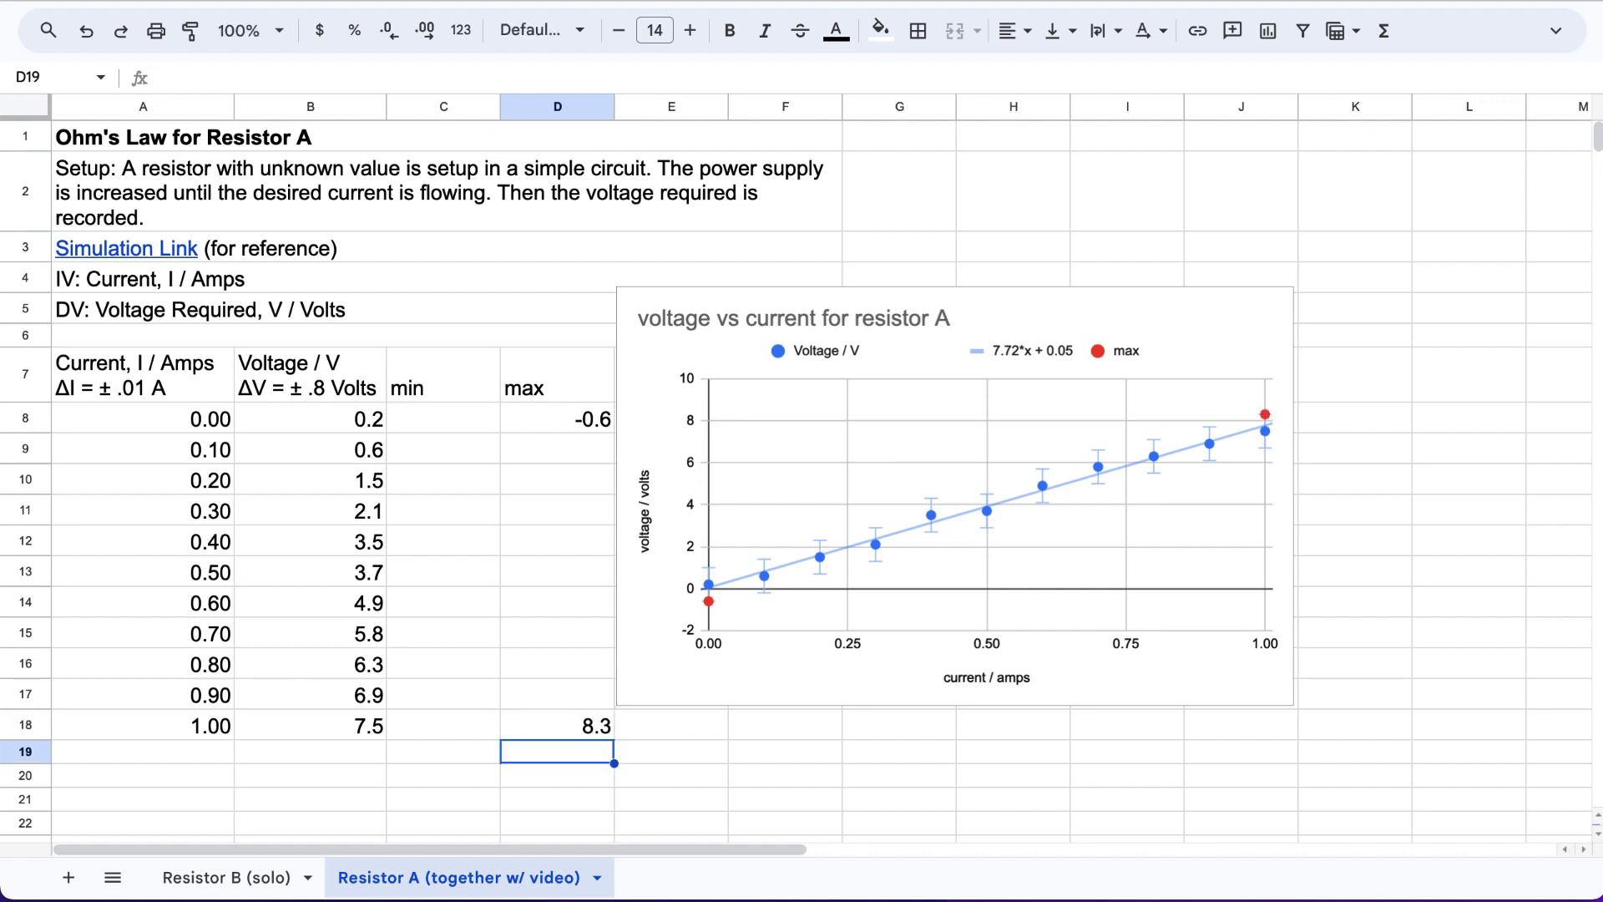
Open the chart's series customization for the max series and add a linear trendline to it.
{"action": "left_click", "coordinate": [1265, 416]}
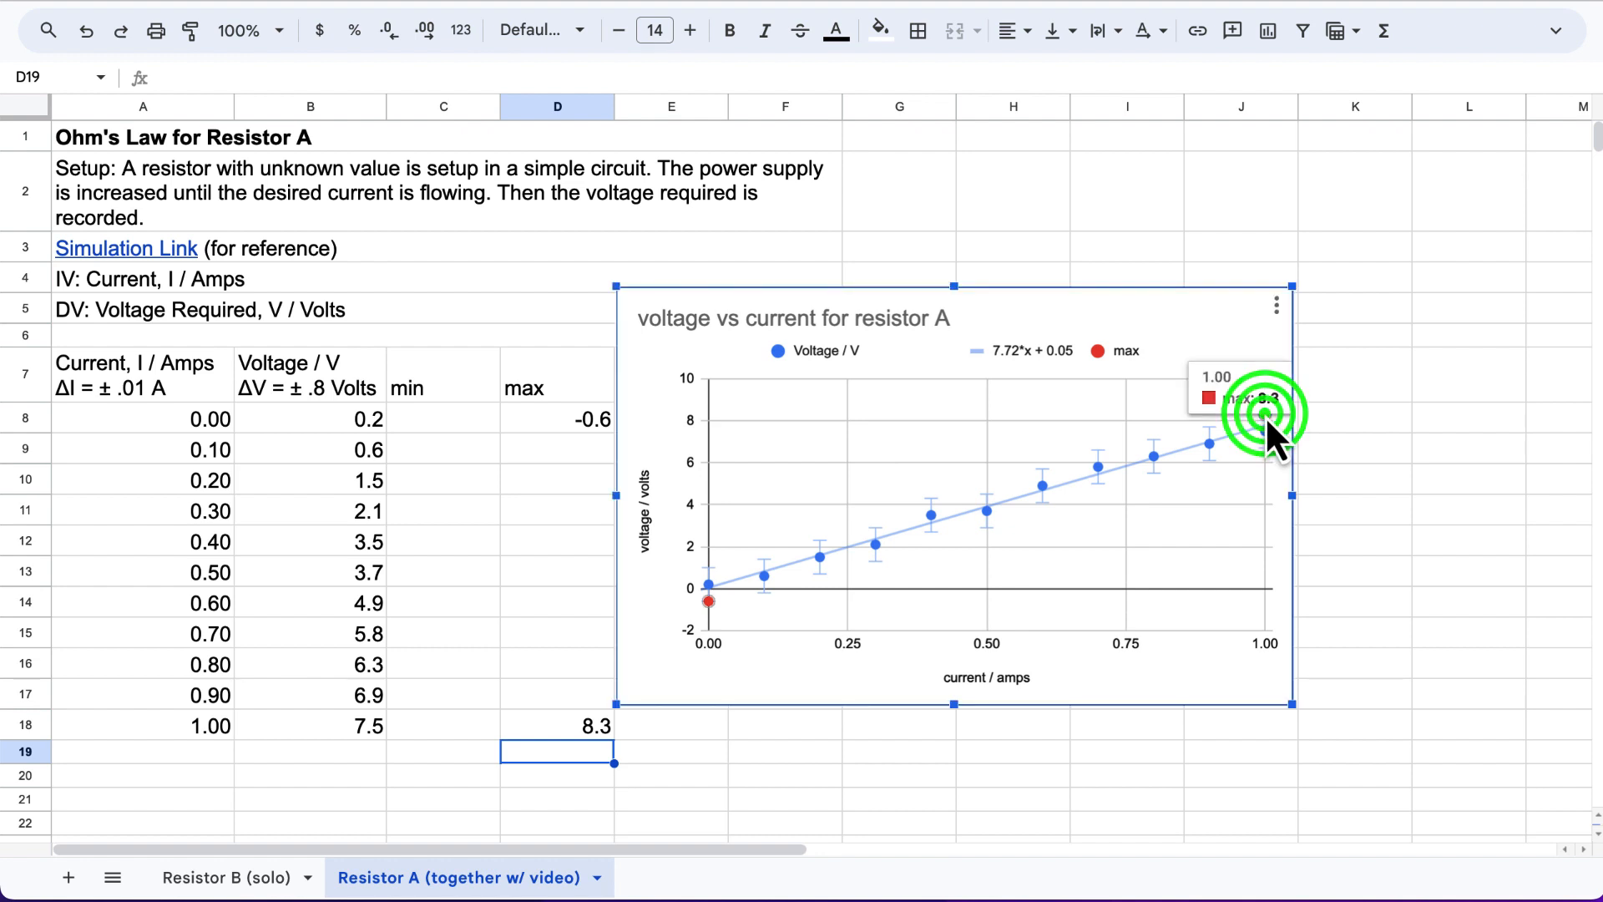
{"action": "right_click", "coordinate": [1265, 416]}
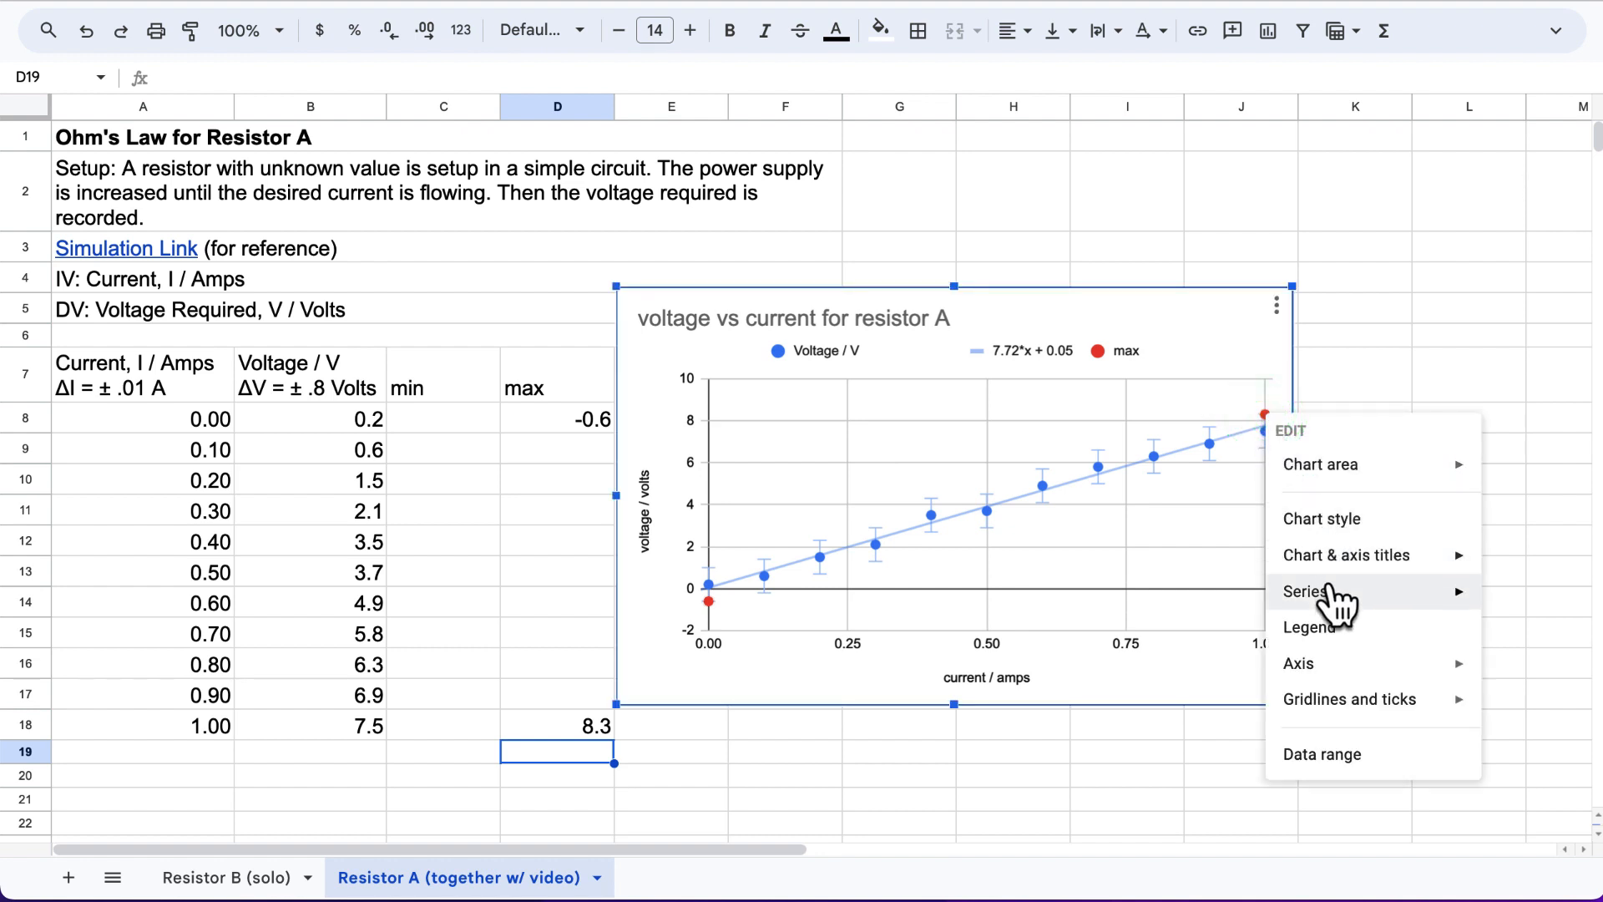
{"action": "left_click", "coordinate": [1327, 589]}
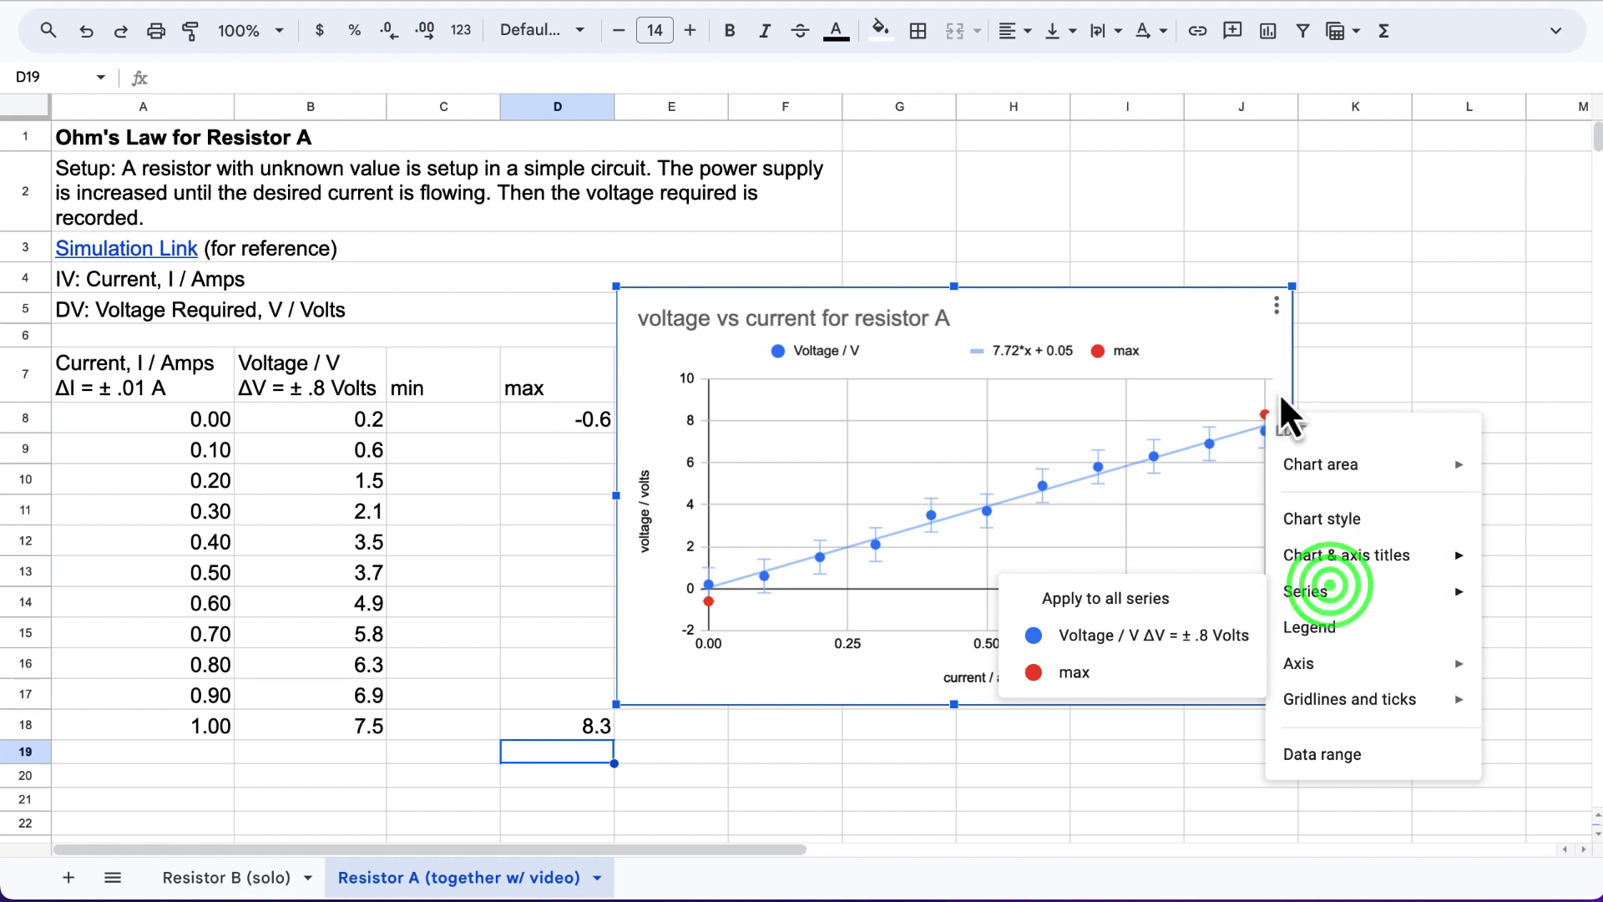
{"action": "left_click", "coordinate": [1275, 306]}
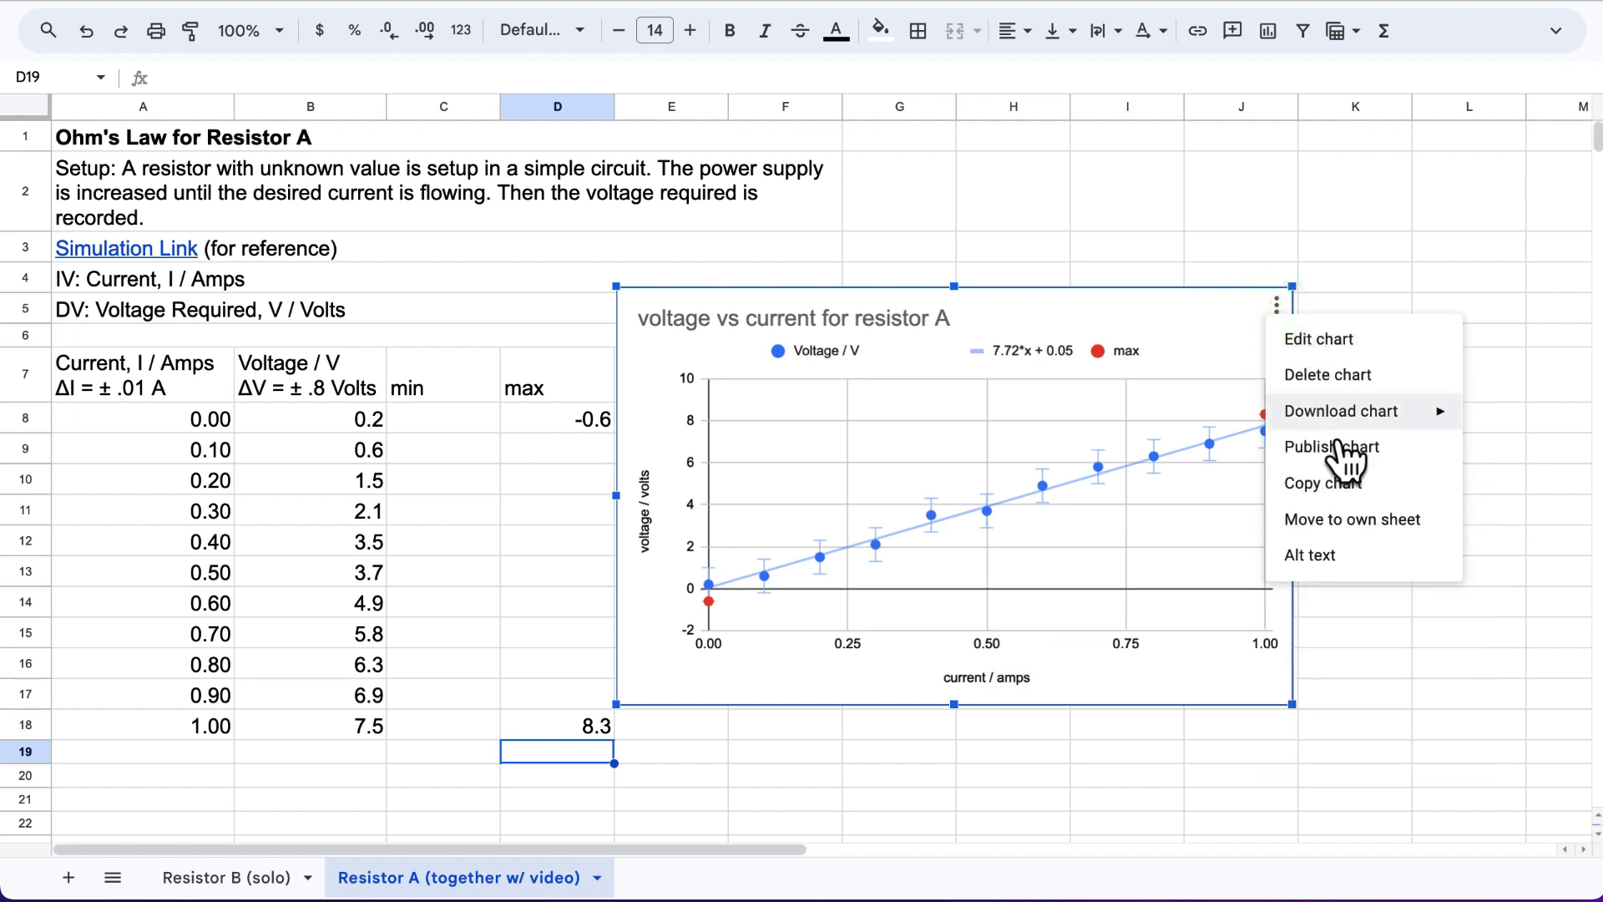
{"action": "left_click", "coordinate": [1362, 342]}
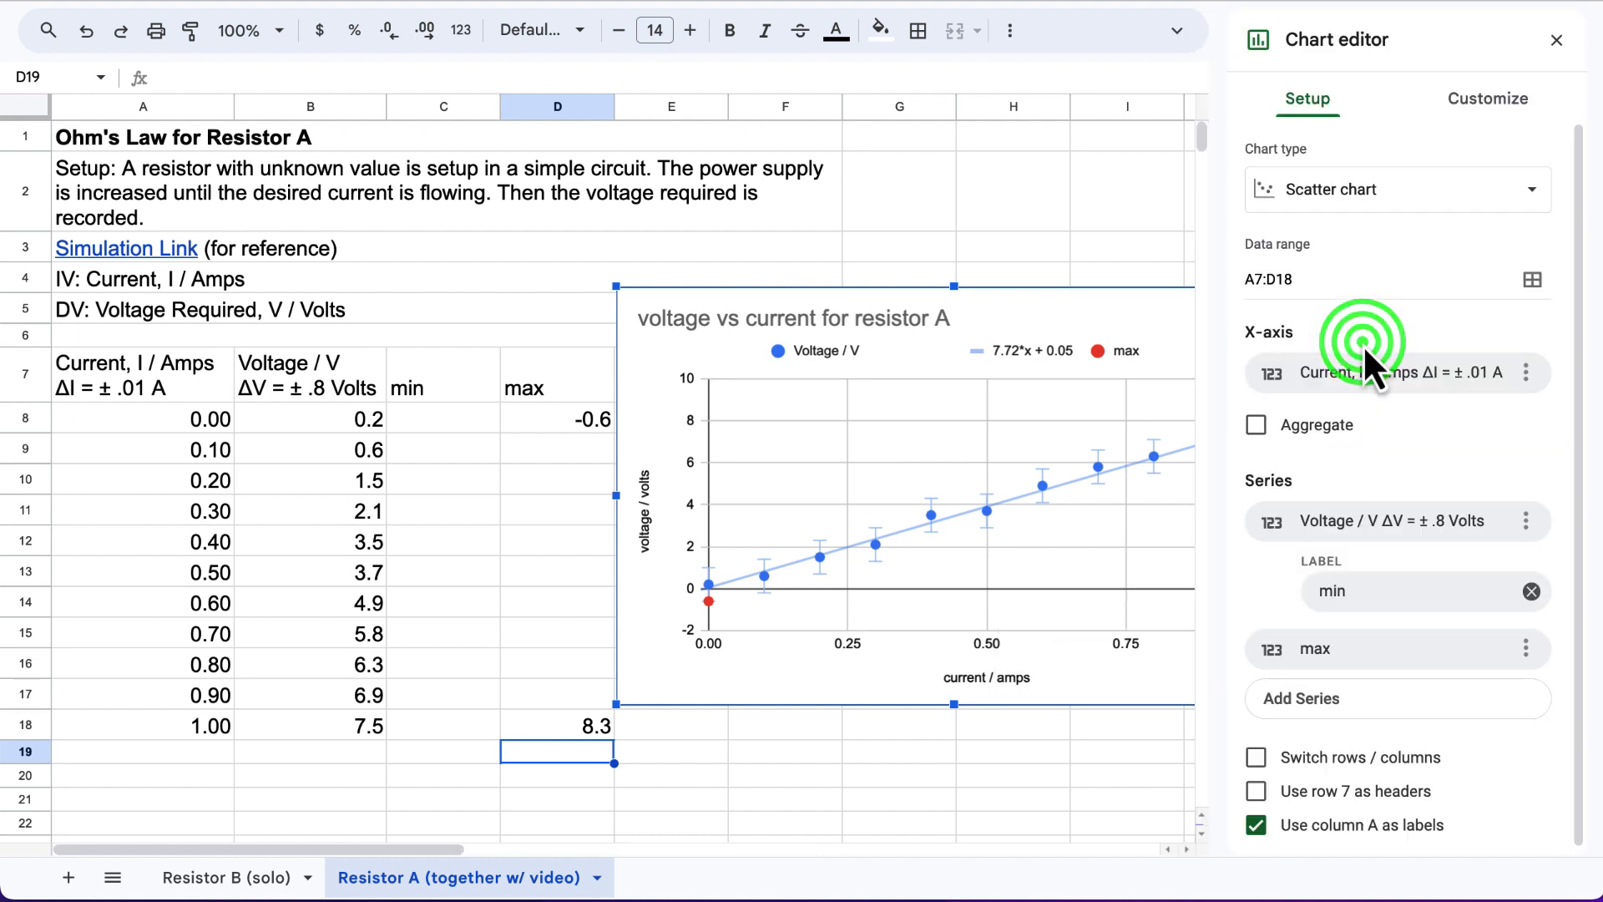
{"action": "left_click", "coordinate": [1495, 105]}
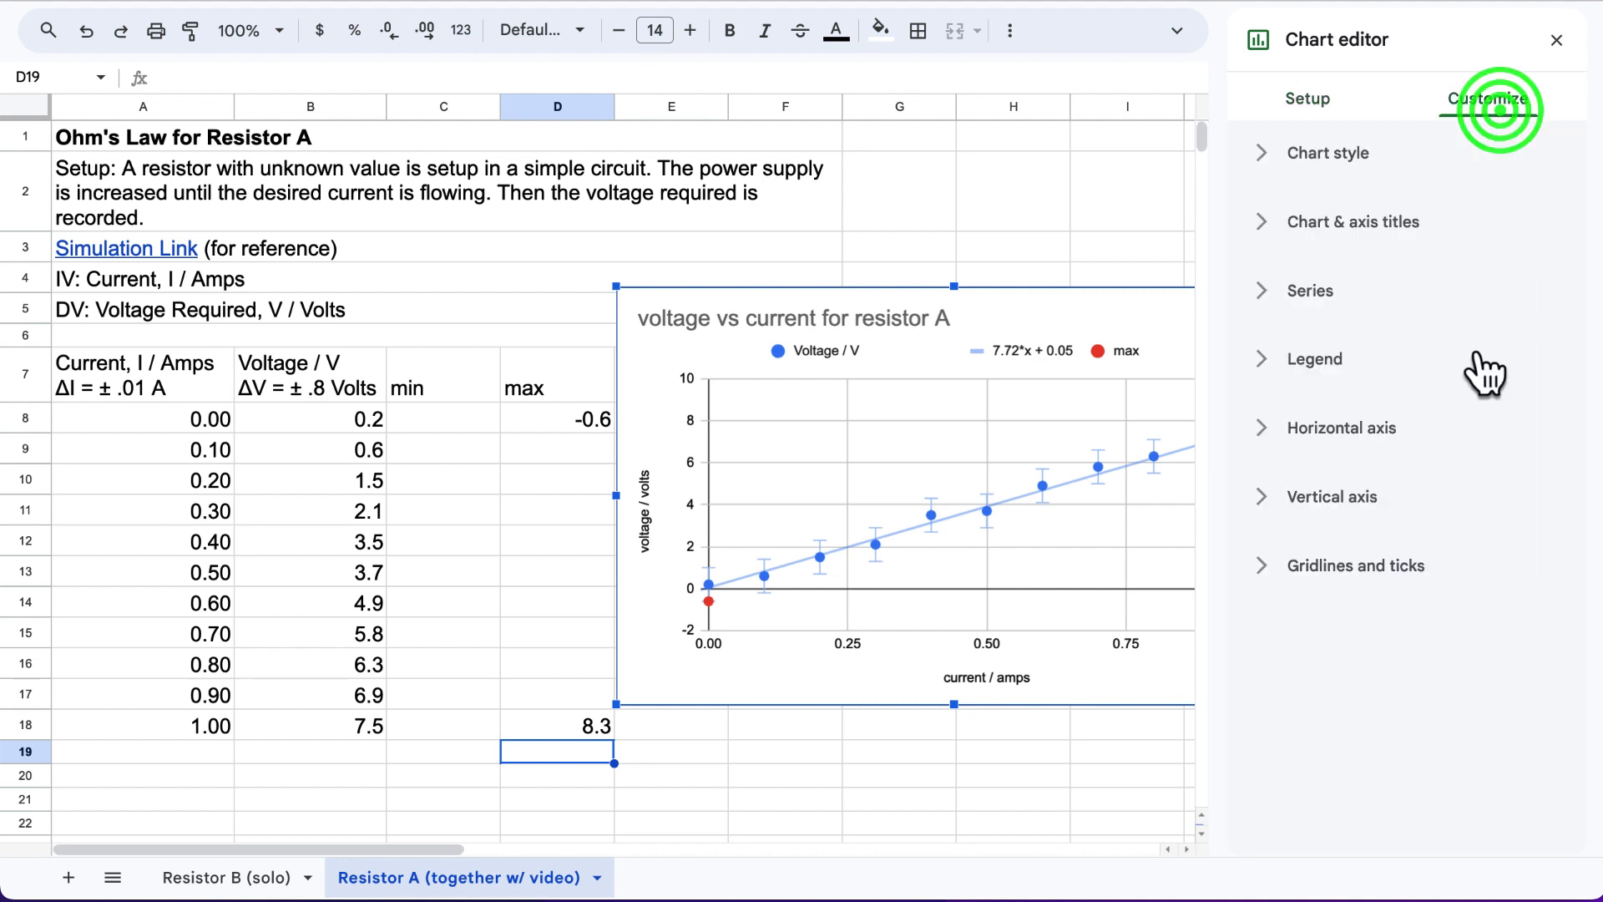
{"action": "left_click", "coordinate": [1336, 317]}
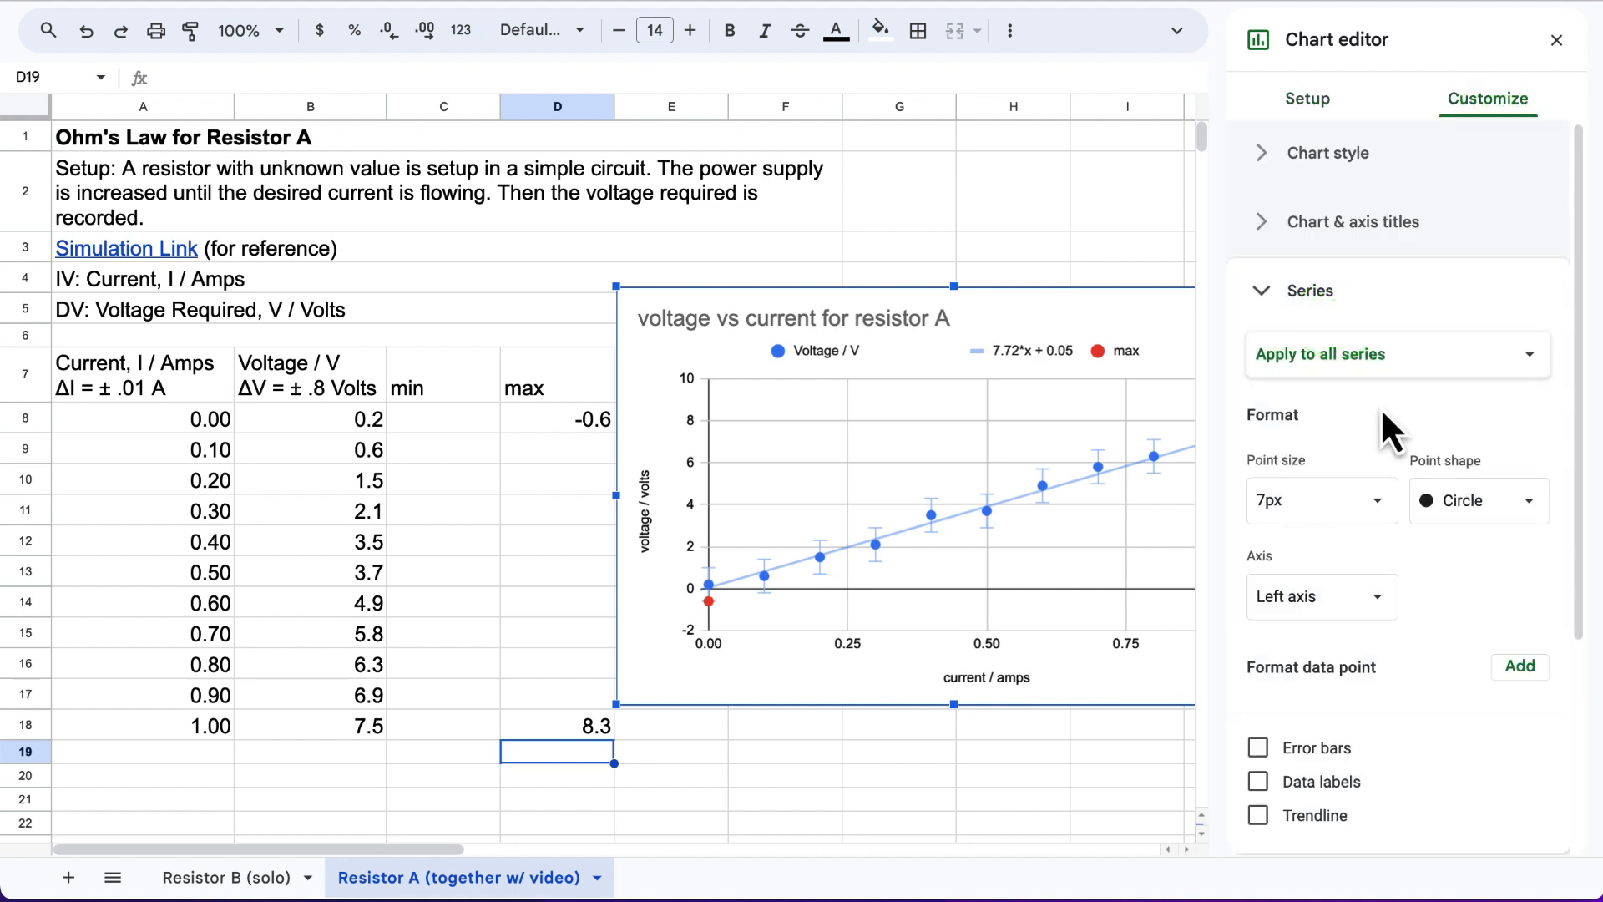
{"action": "left_click", "coordinate": [1385, 359]}
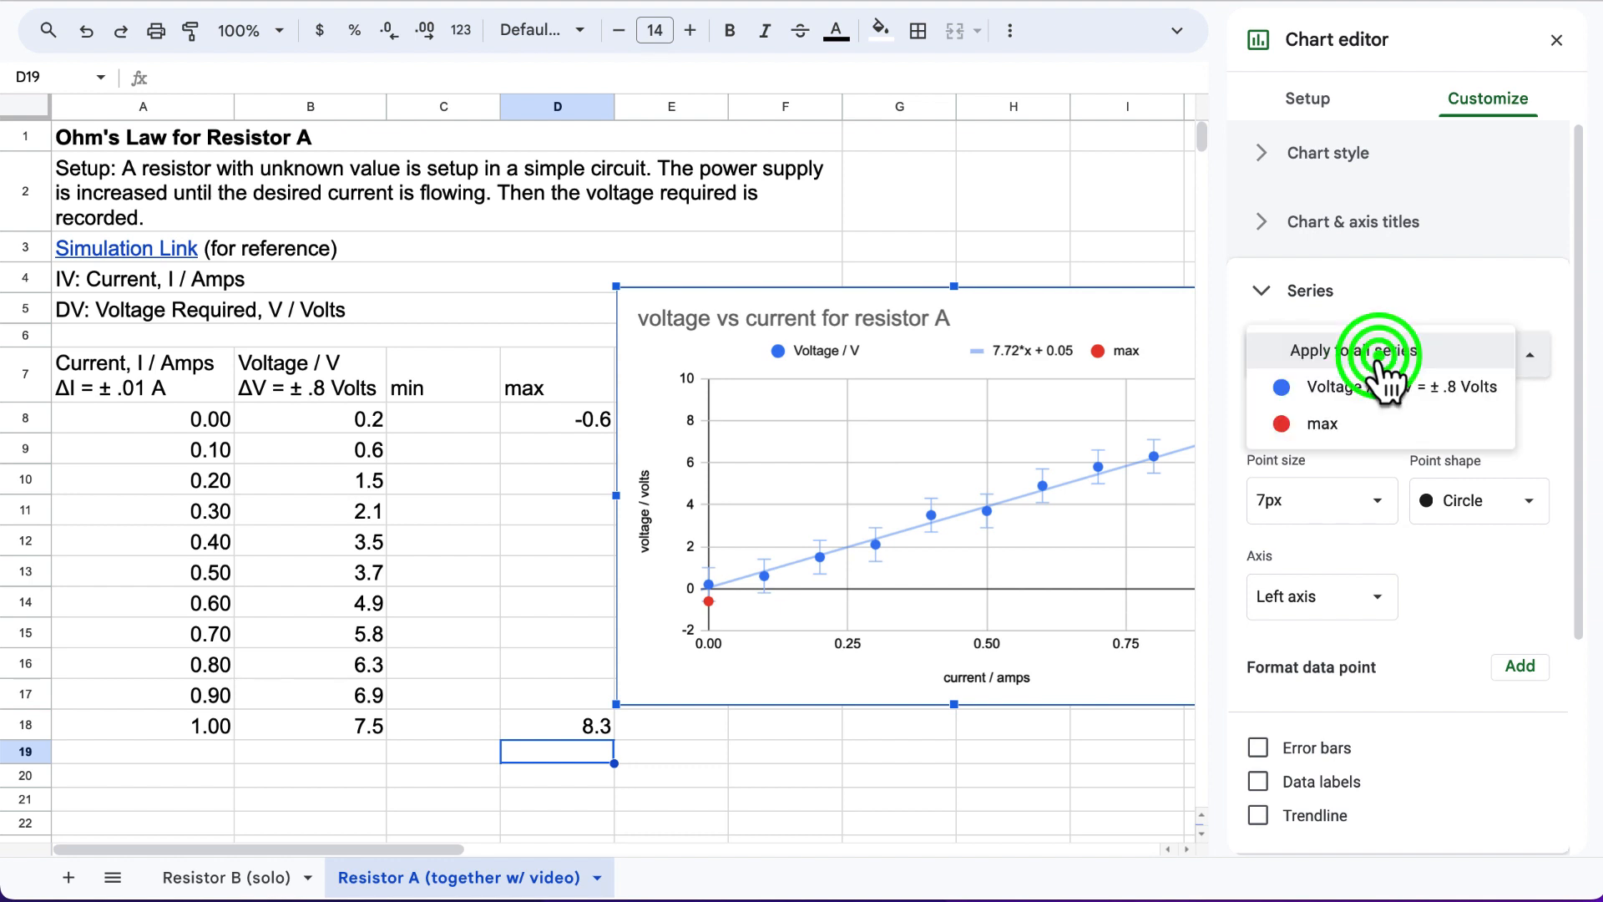
{"action": "left_click", "coordinate": [1359, 427]}
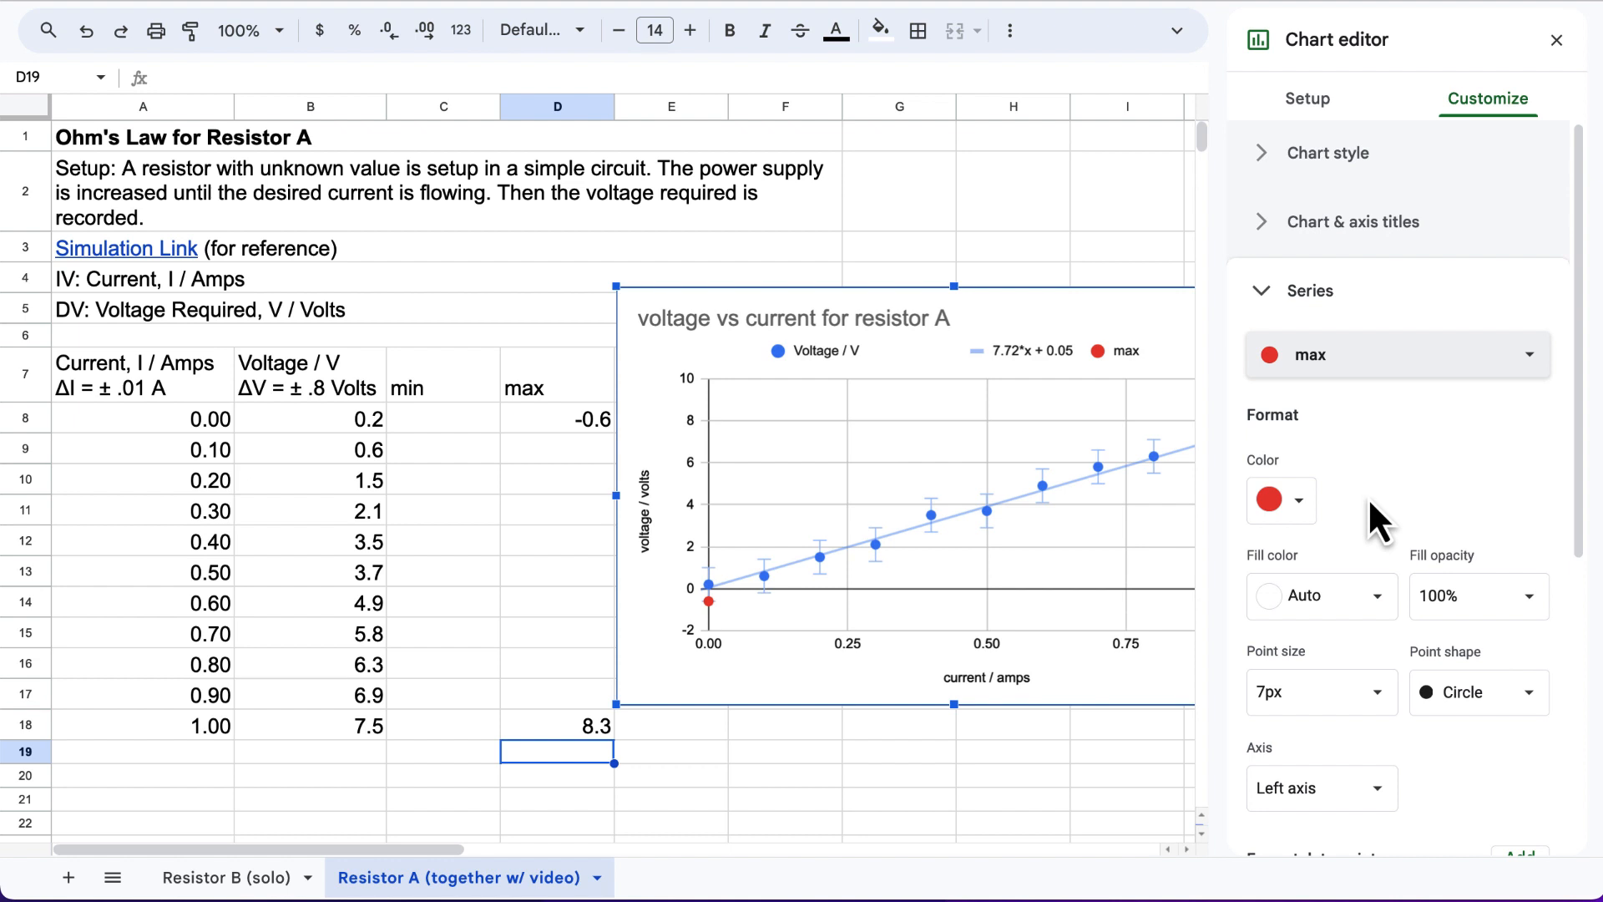
{"action": "scroll", "coordinate": [1394, 534], "scroll_direction": "down", "scroll_amount": 5}
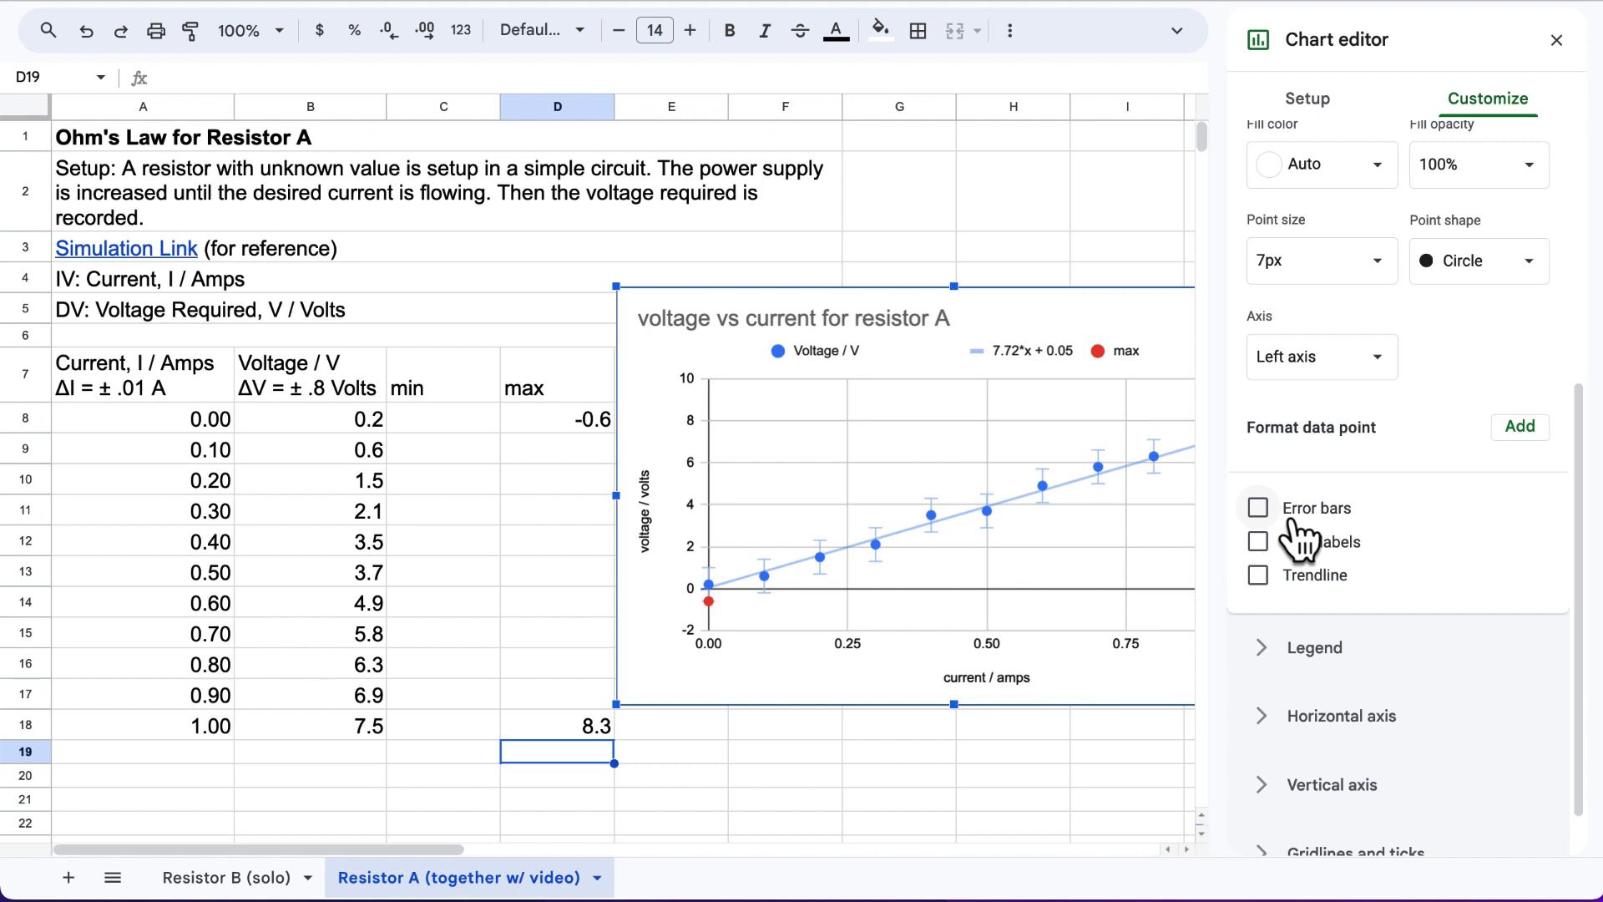
{"action": "left_click", "coordinate": [1259, 575]}
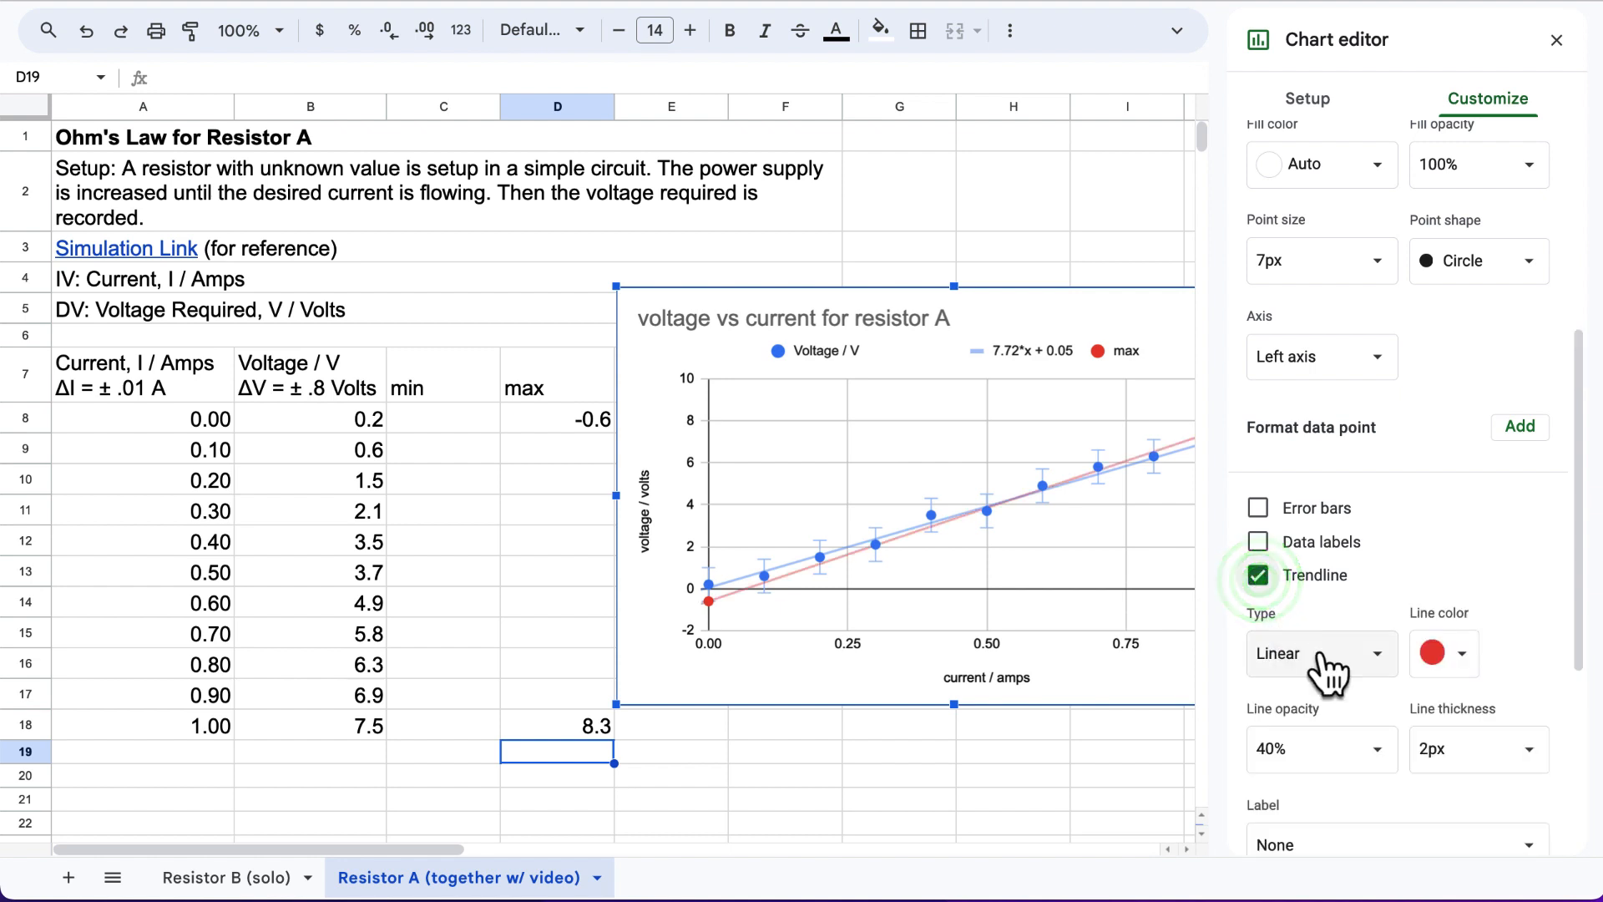
Label the max series' trendline with its equation and close the chart editor.
{"action": "scroll", "coordinate": [1329, 659], "scroll_direction": "down", "scroll_amount": 5}
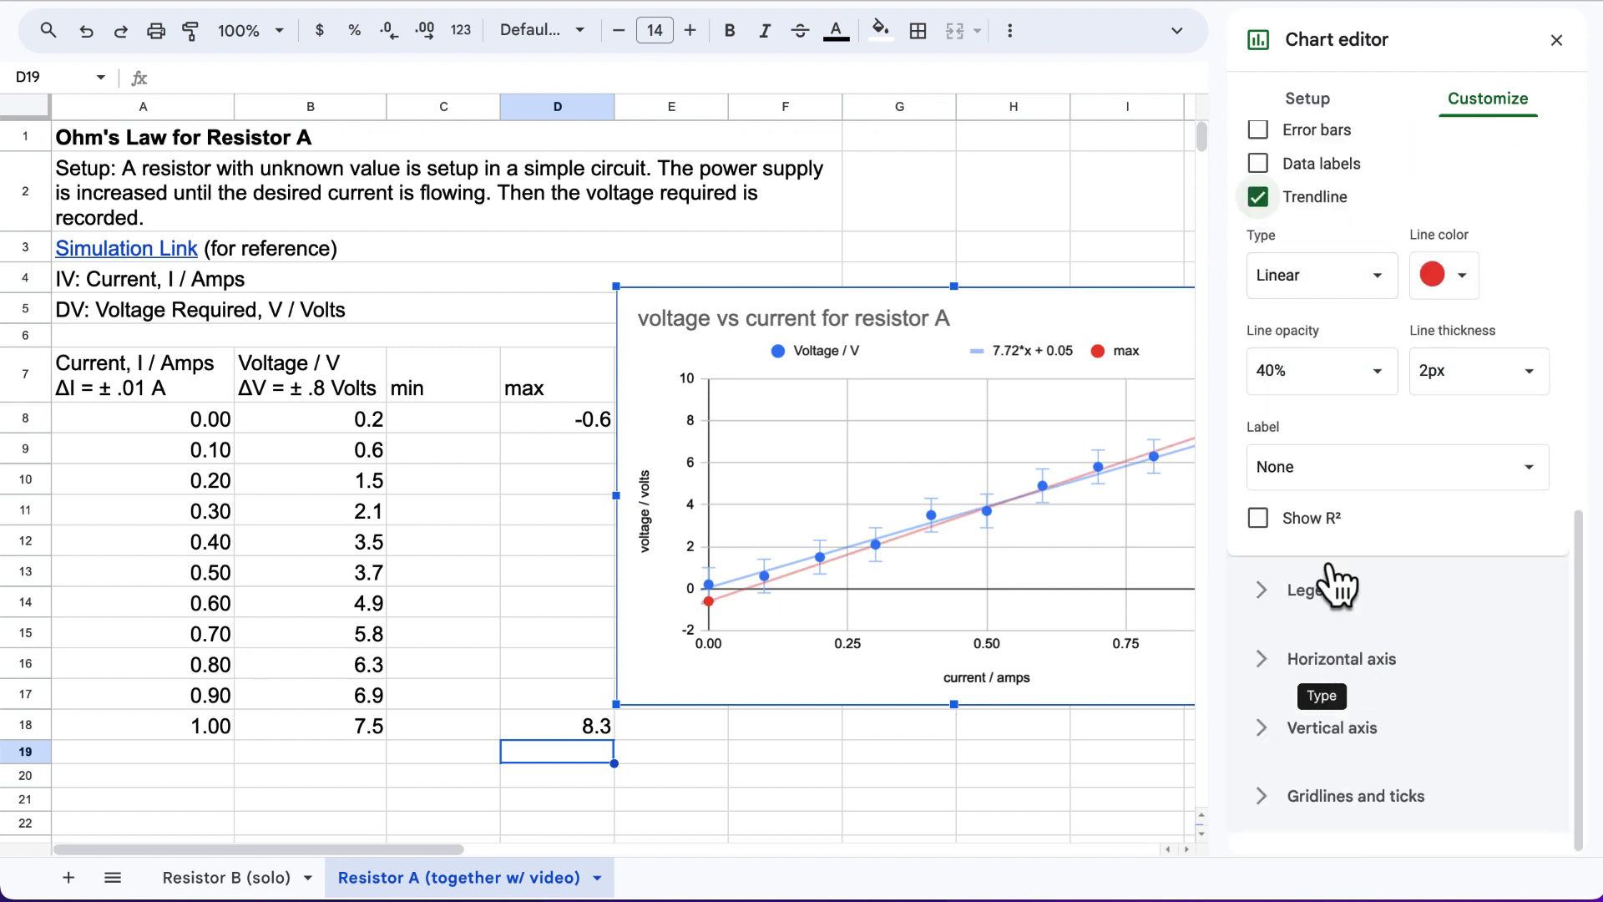
{"action": "left_click", "coordinate": [1328, 465]}
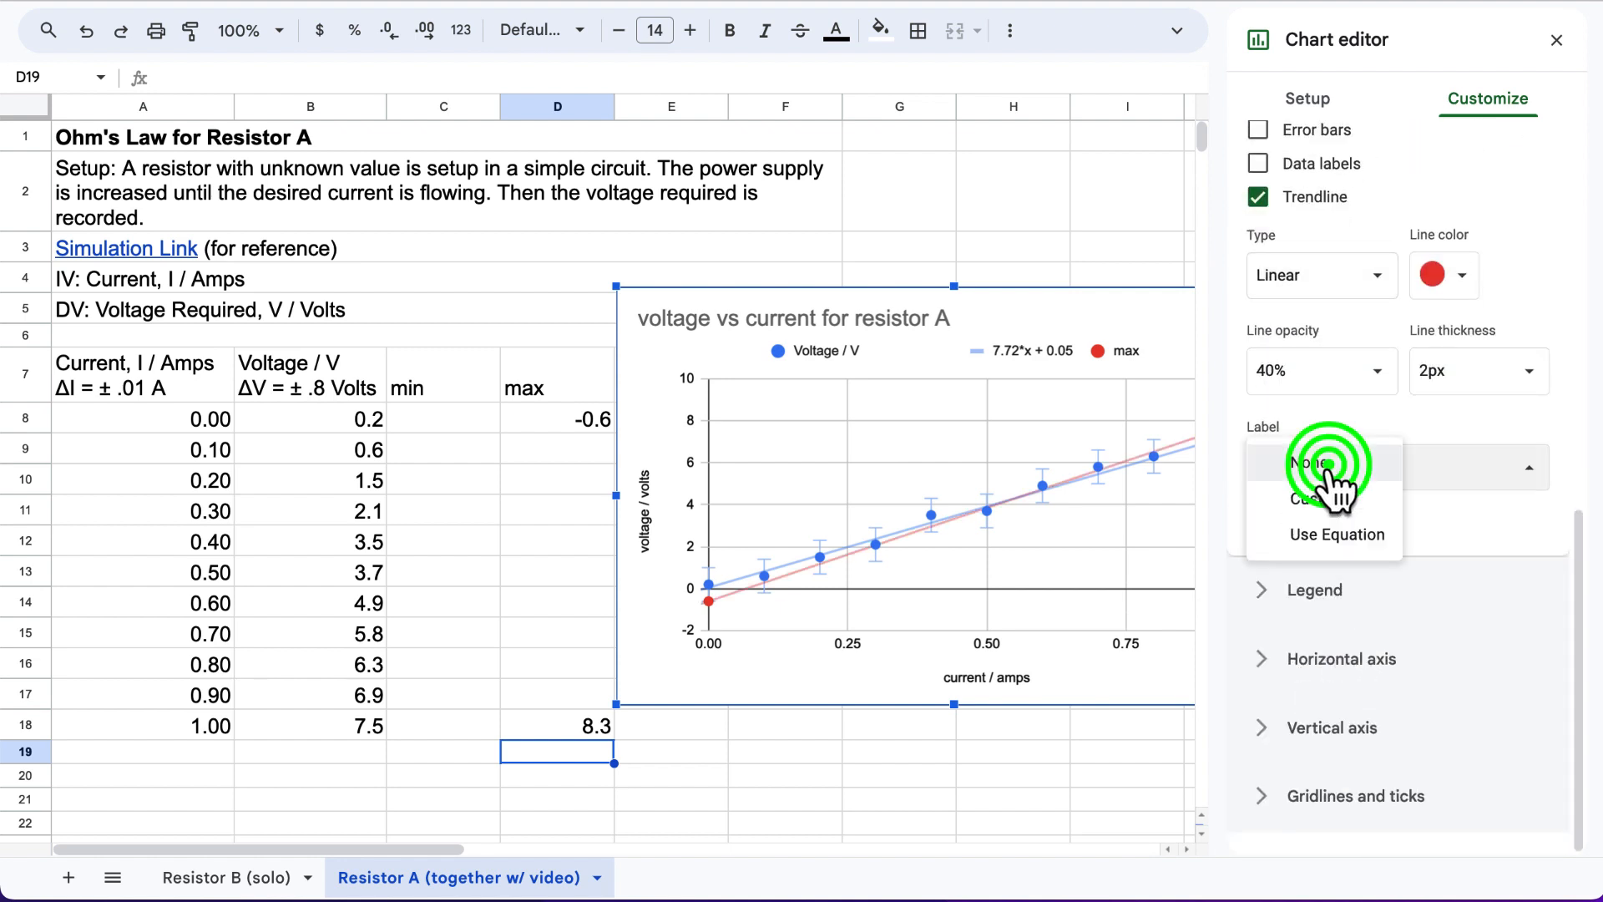
{"action": "left_click", "coordinate": [1346, 539]}
{"action": "left_click", "coordinate": [1140, 309]}
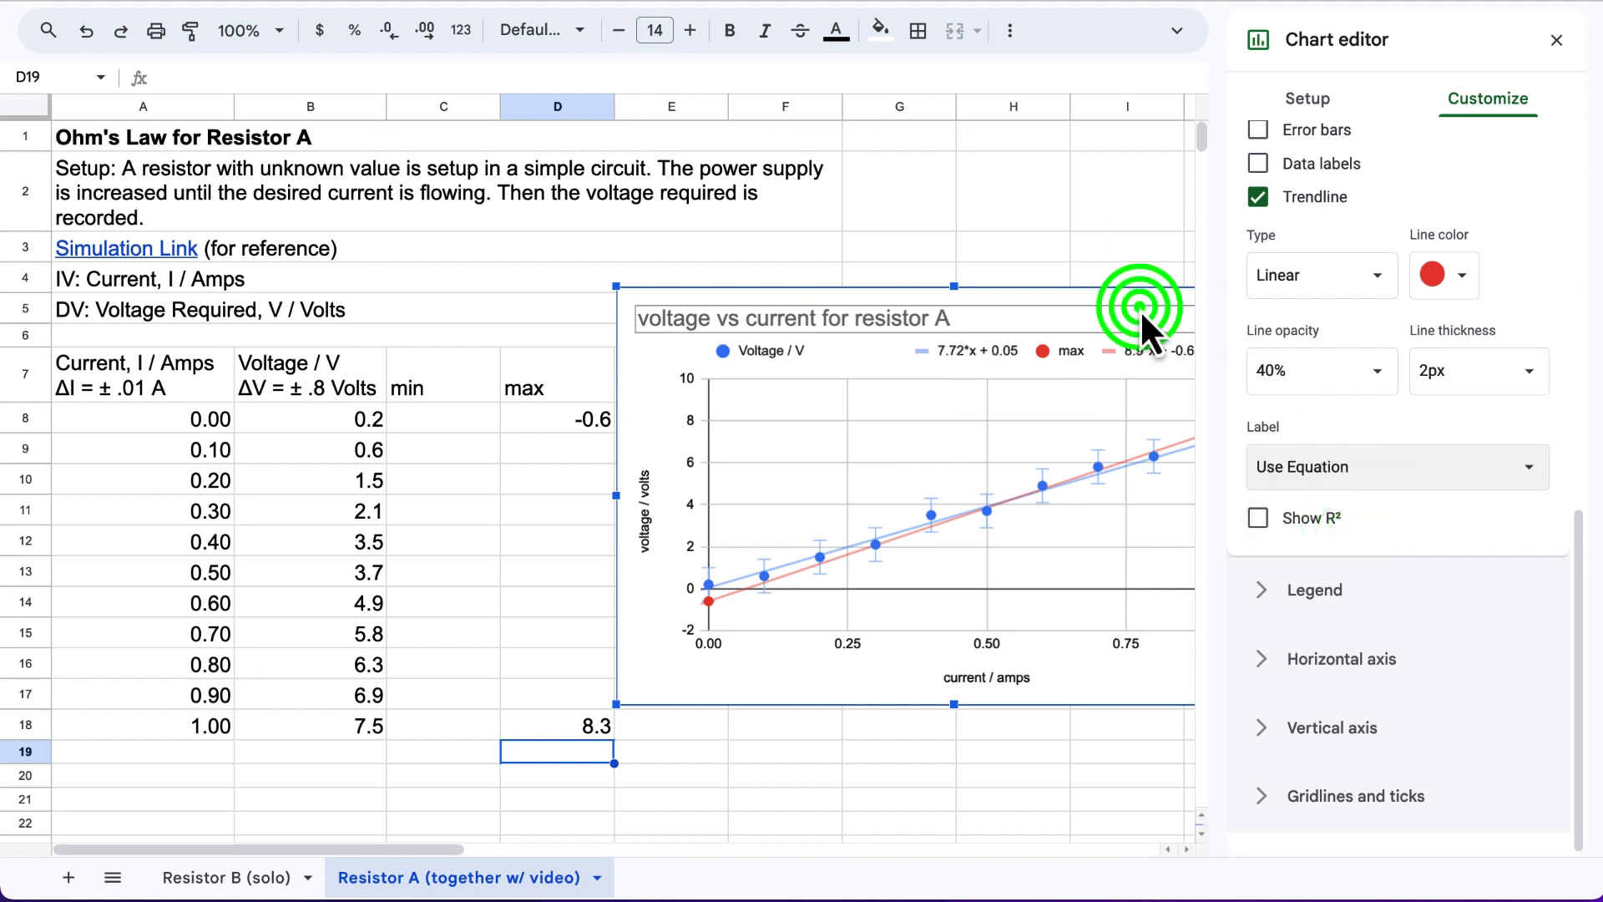
{"action": "left_click", "coordinate": [1556, 39]}
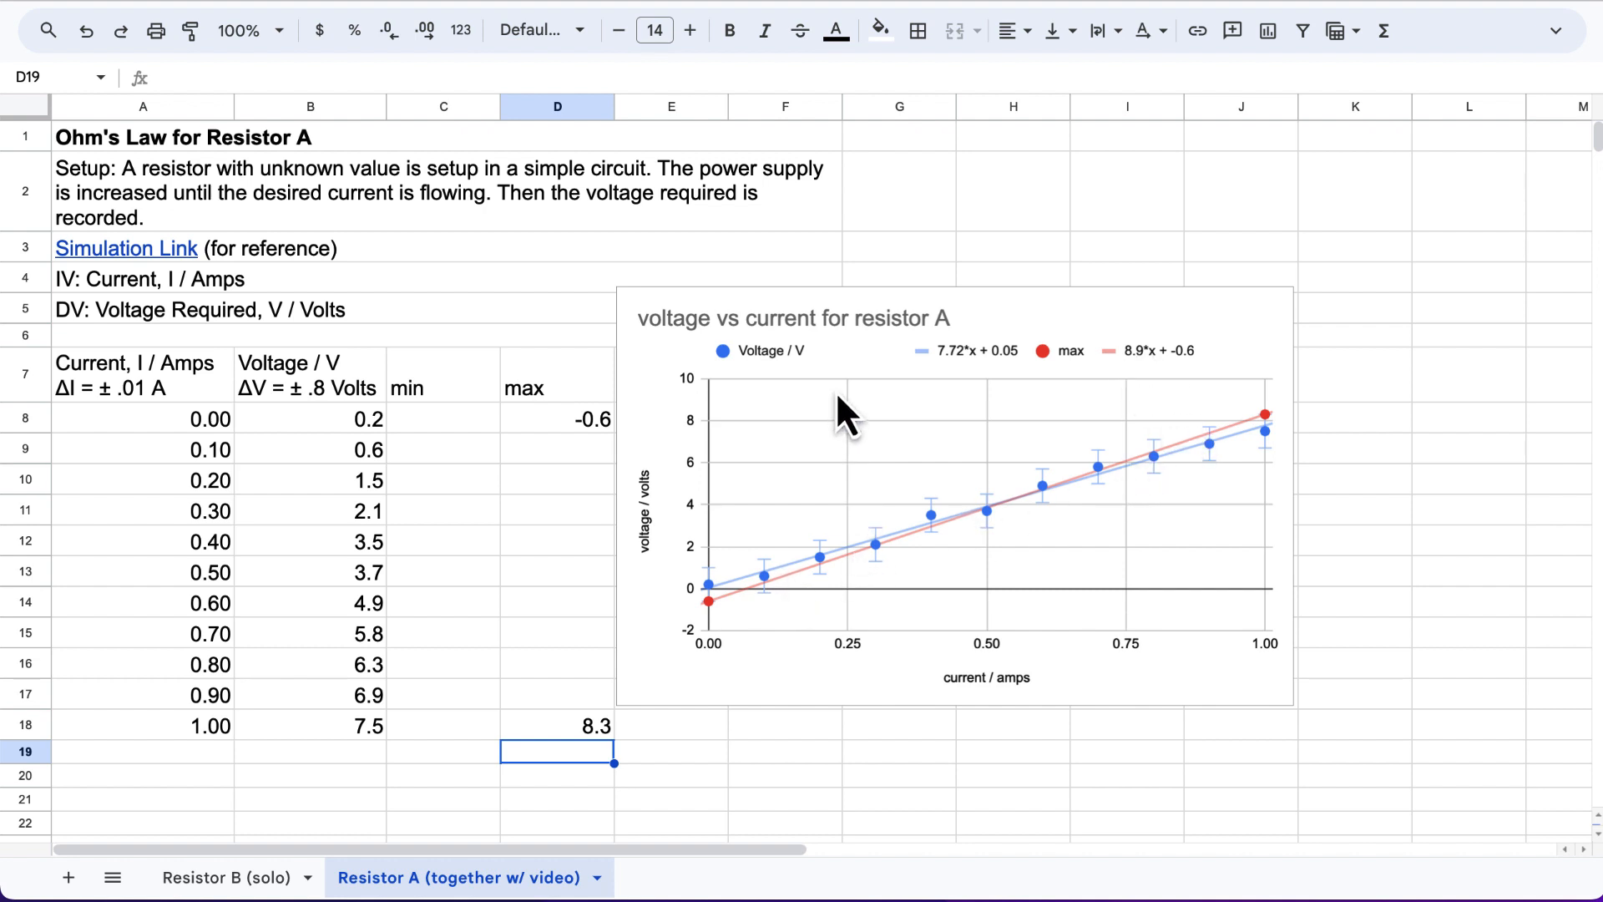
Enlarge the voltage vs current chart and move it clear of the min and max columns.
{"action": "left_click", "coordinate": [639, 298]}
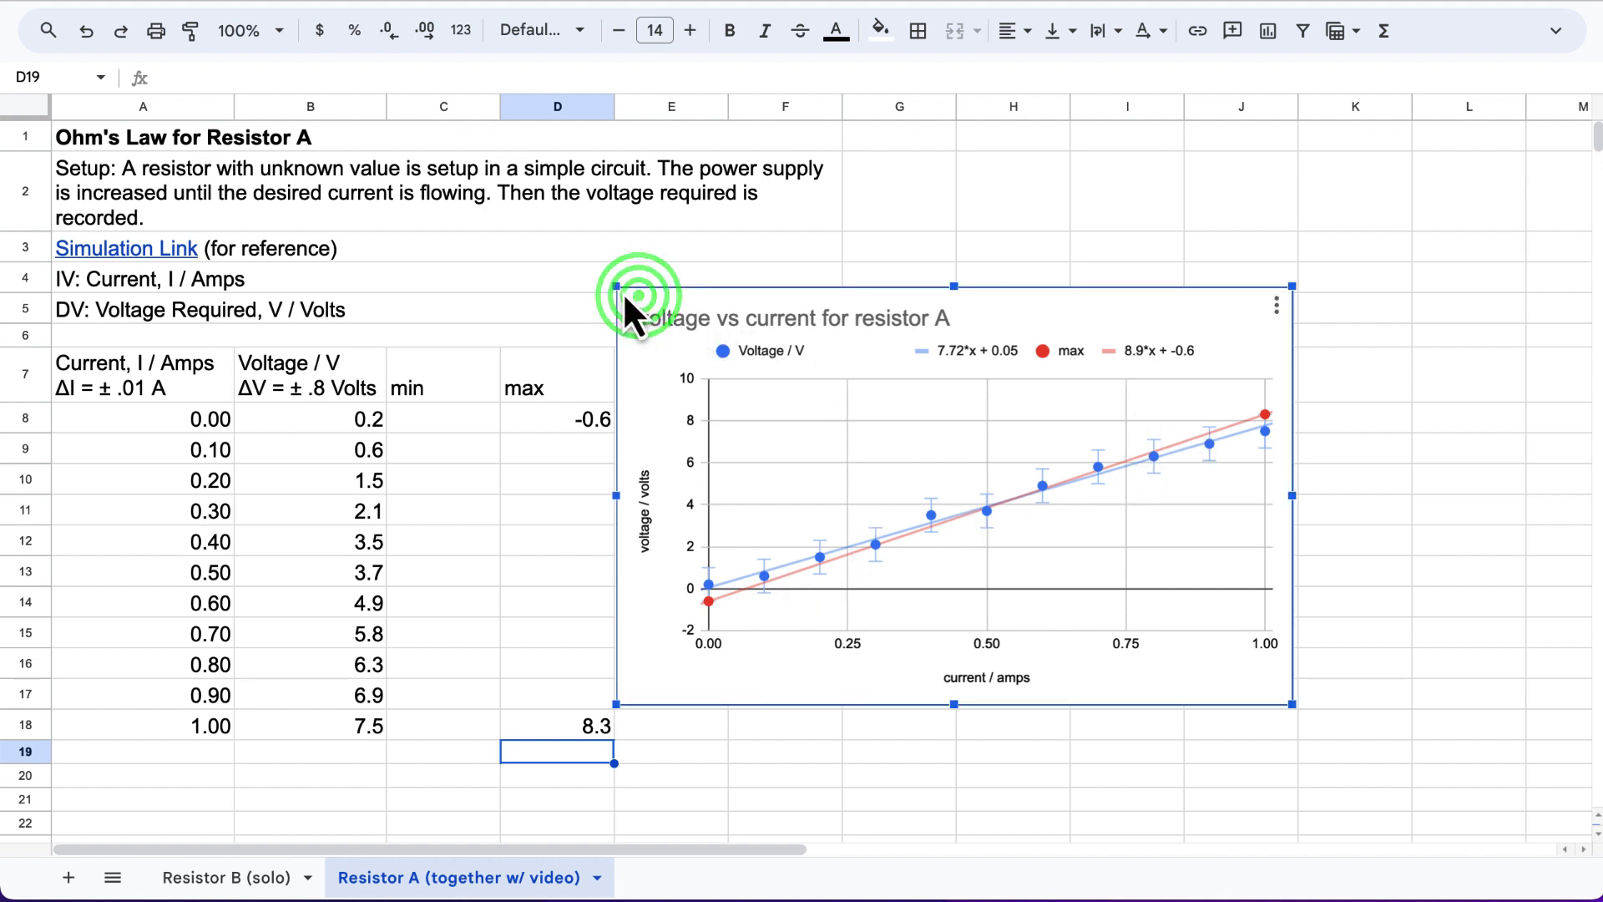
{"action": "left_click_drag", "start_coordinate": [618, 288], "coordinate": [409, 191]}
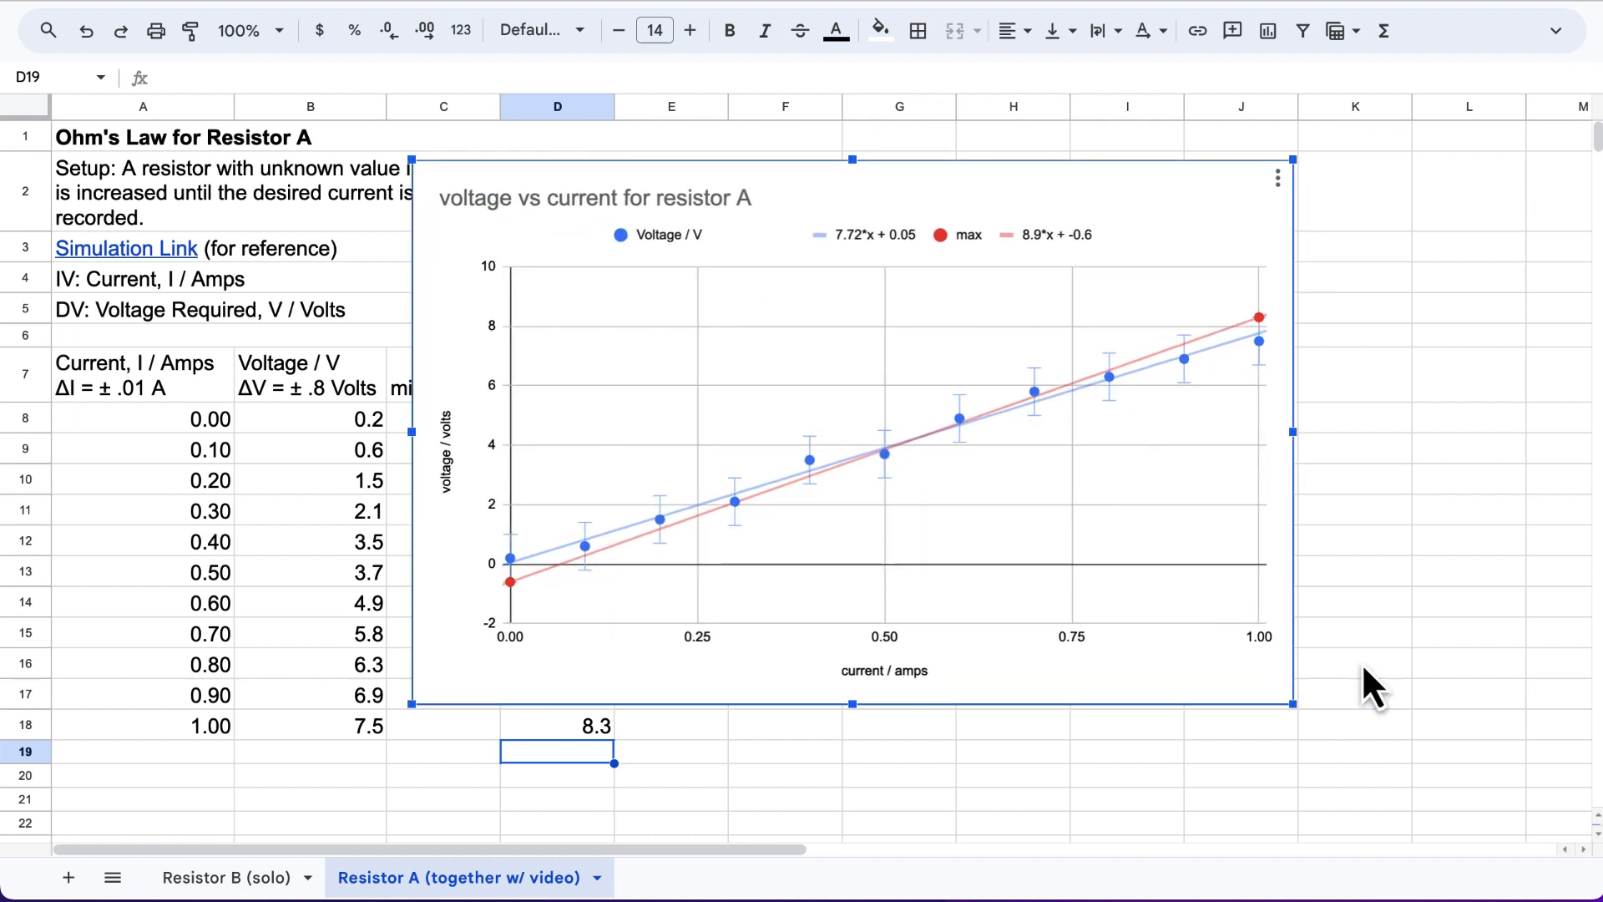
{"action": "left_click_drag", "start_coordinate": [1296, 701], "coordinate": [1528, 820]}
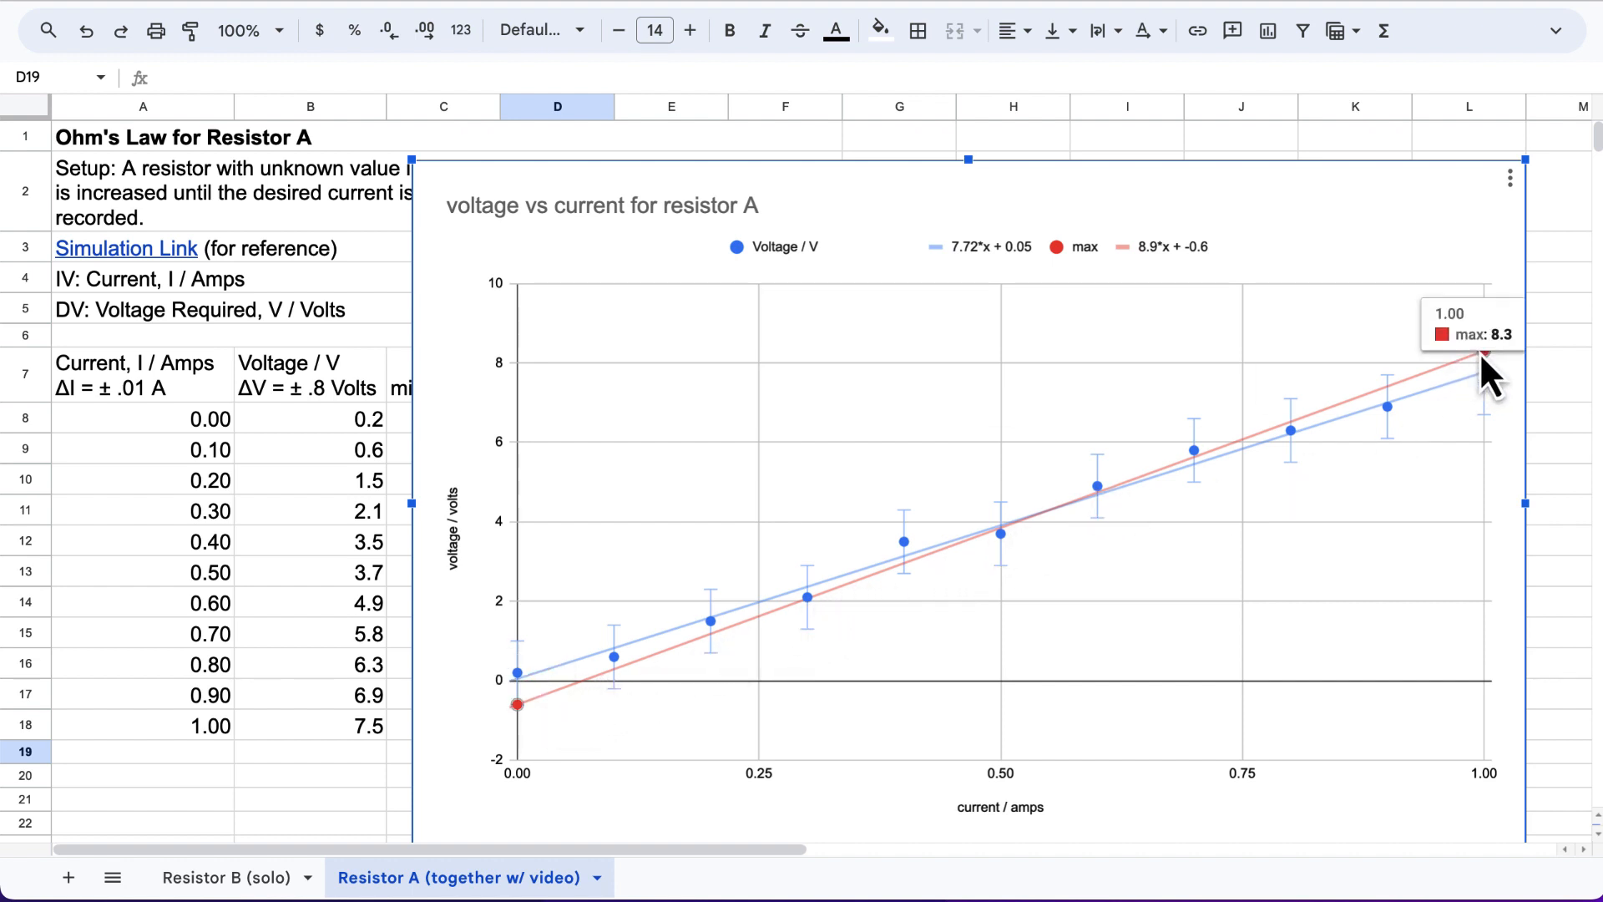
{"action": "mouse_move", "coordinate": [1482, 354]}
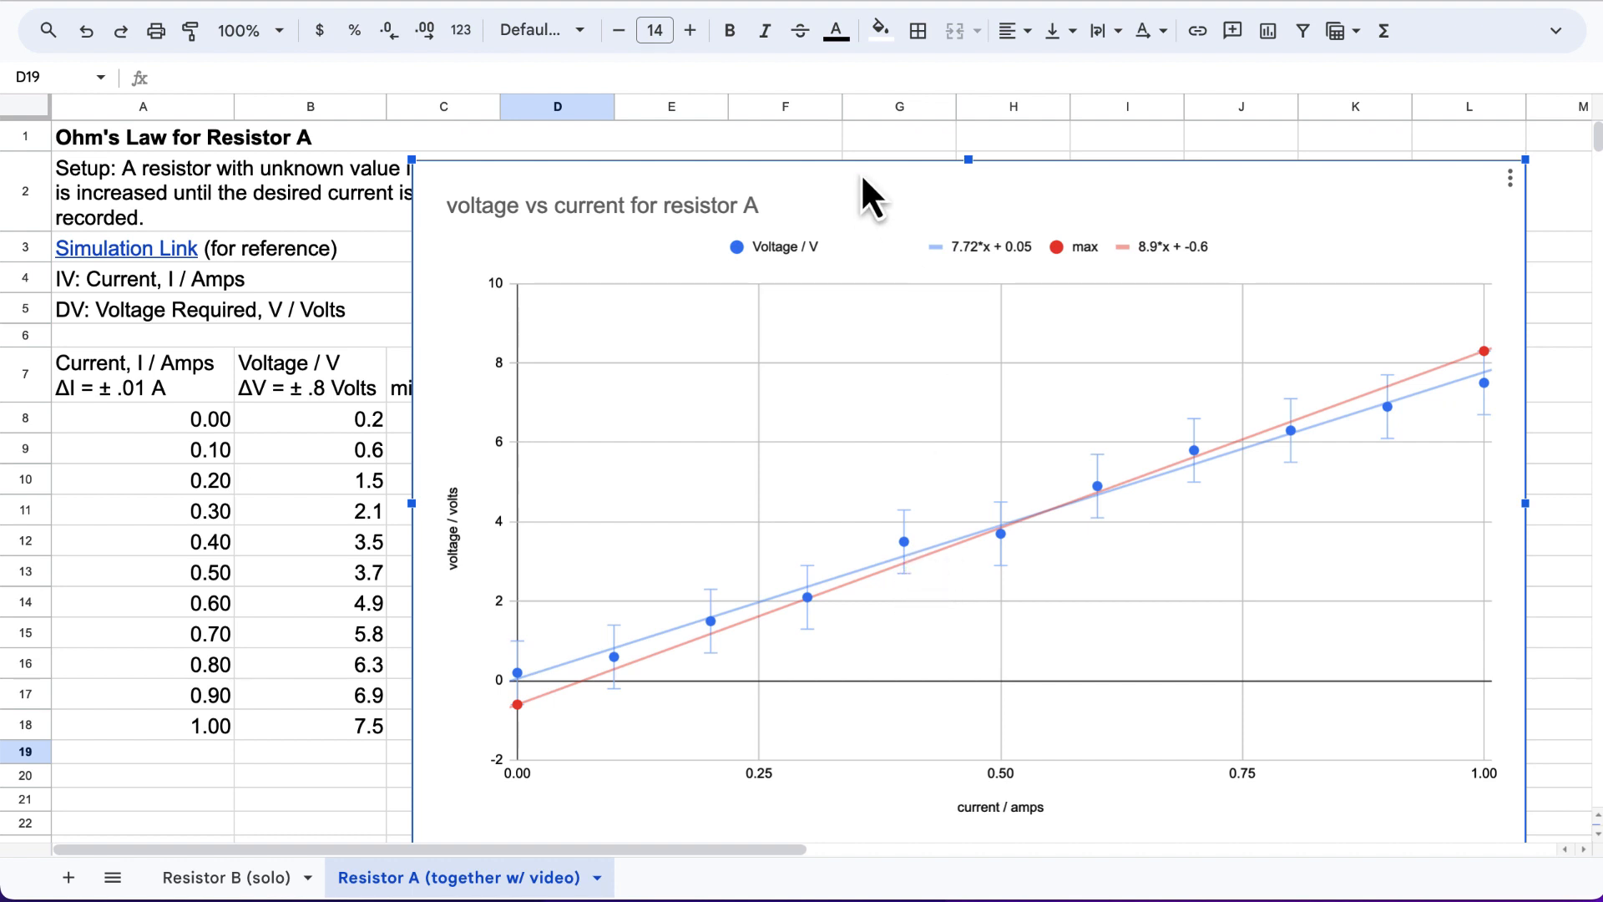
{"action": "left_click_drag", "start_coordinate": [860, 173], "coordinate": [1042, 137]}
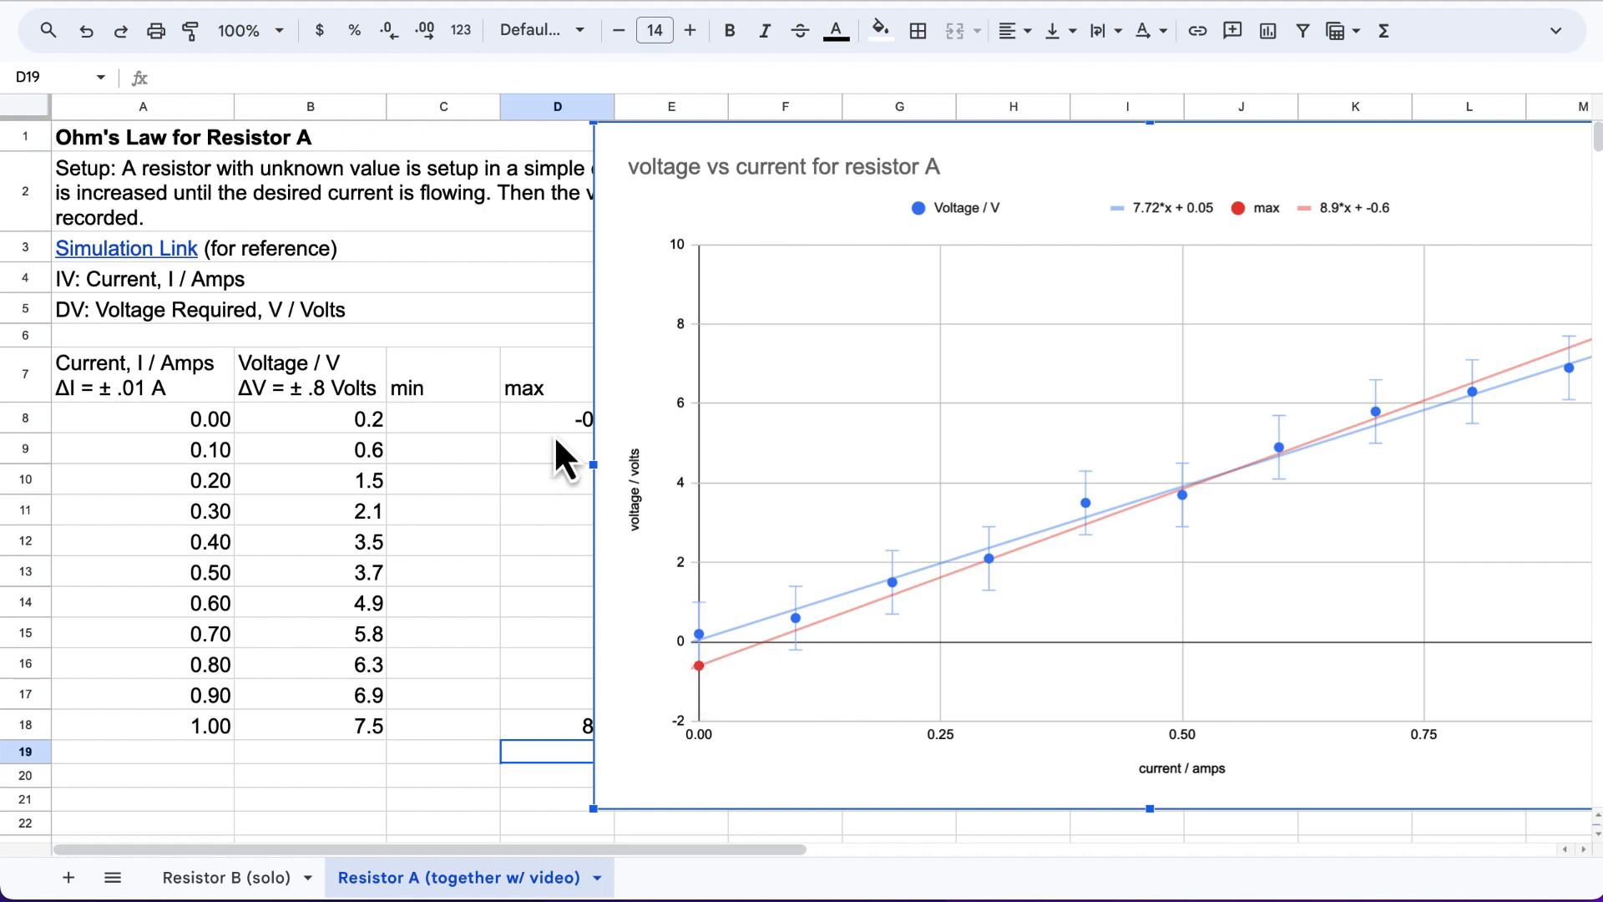
{"action": "left_click_drag", "start_coordinate": [708, 165], "coordinate": [901, 187]}
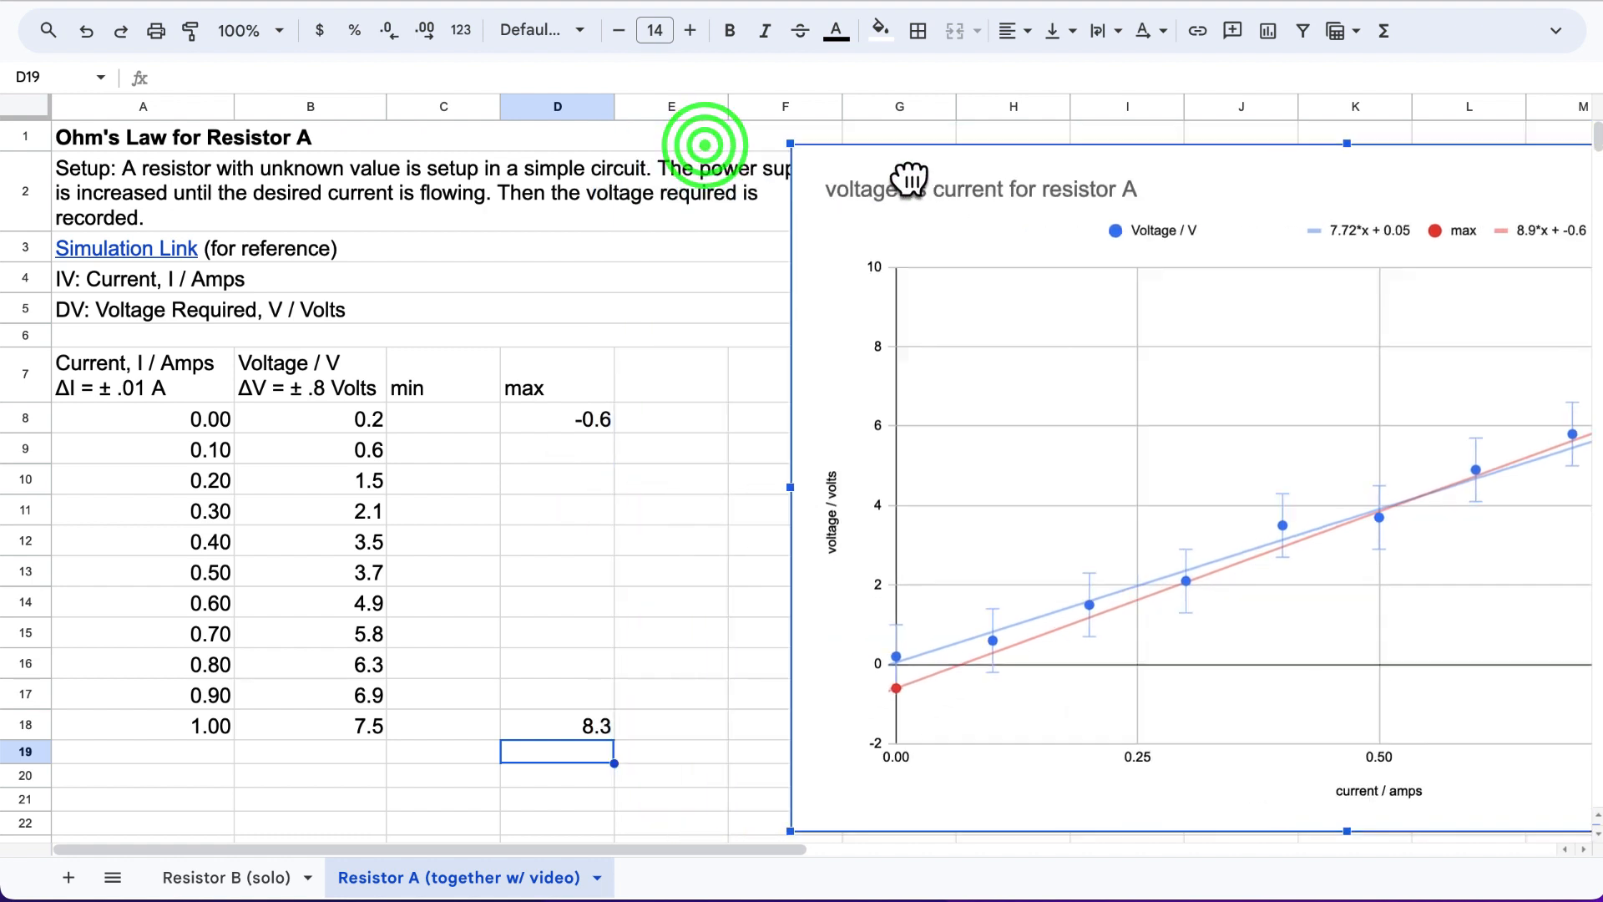
Try -0.55 in D8 as the max line's voltage at 0.00 A and check the point on the chart.
{"action": "left_click", "coordinate": [599, 417]}
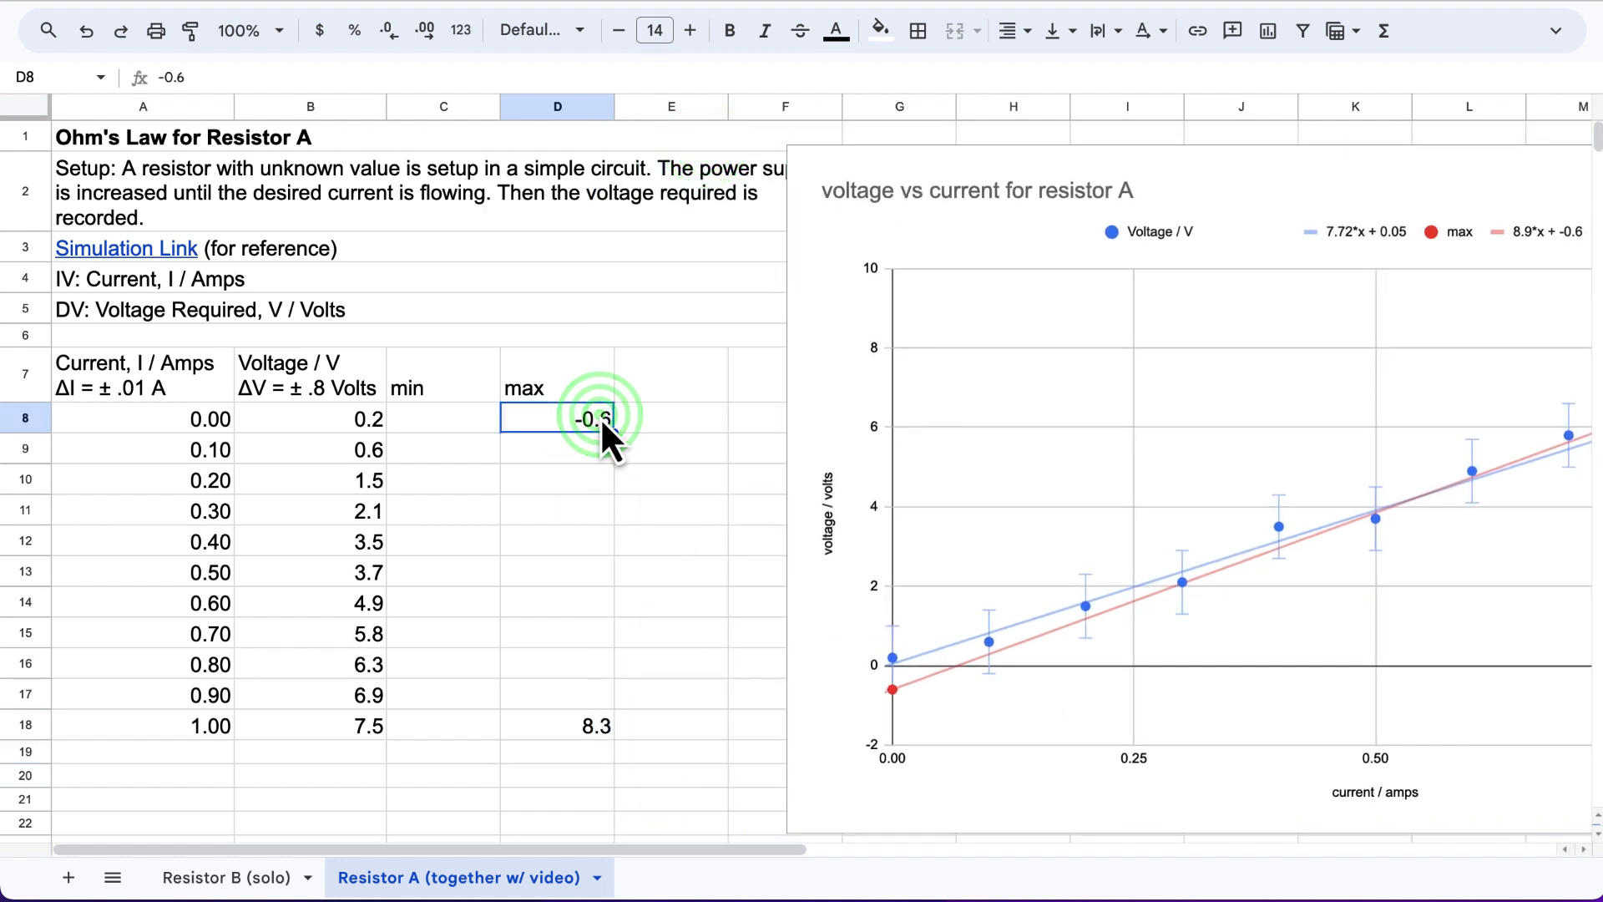
{"action": "type", "text": "-0.5"}
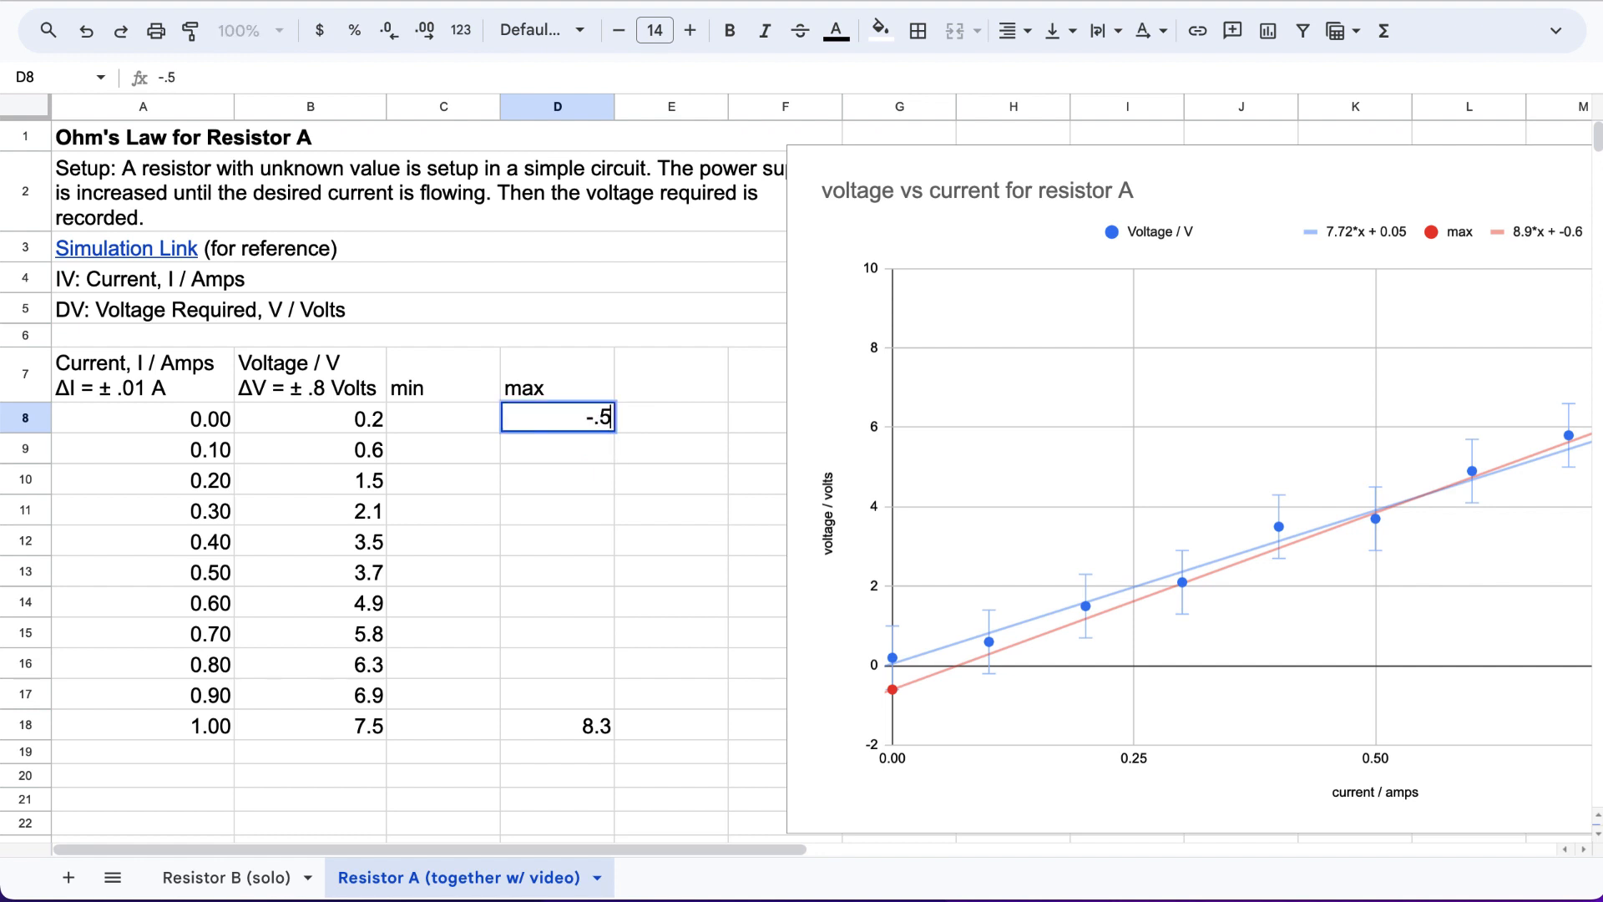
{"action": "type", "text": "5"}
{"action": "key", "text": "Return"}
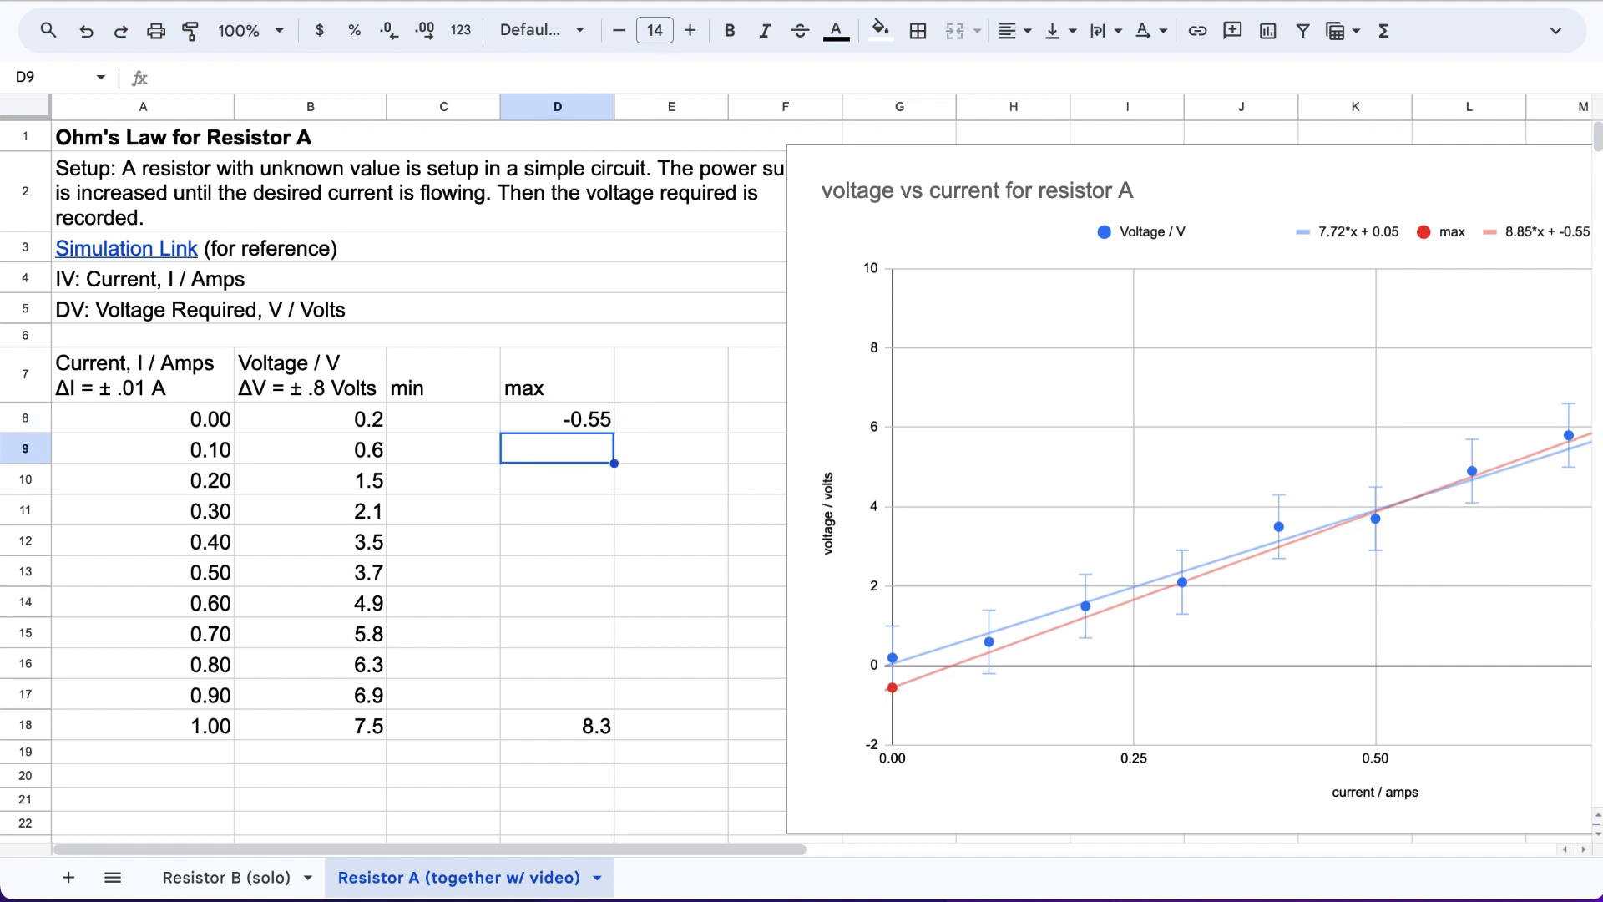
{"action": "left_click", "coordinate": [892, 688]}
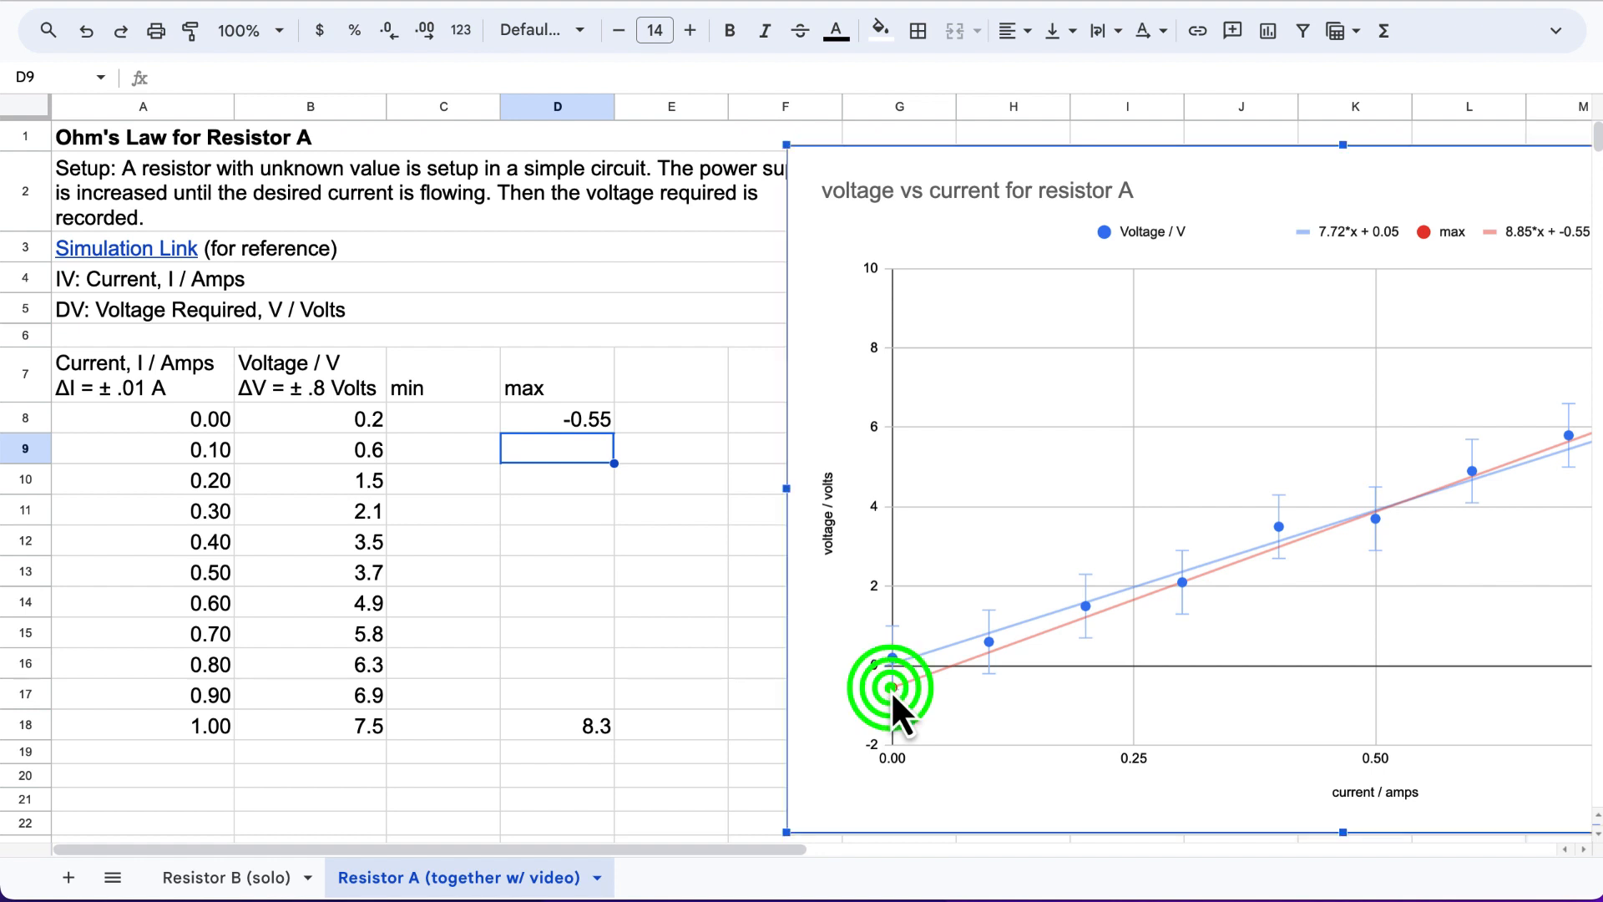
{"action": "mouse_move", "coordinate": [973, 643]}
Try -0.4 in D8 as the max line's starting voltage and check the trendline equation and first max point.
{"action": "left_click", "coordinate": [622, 422]}
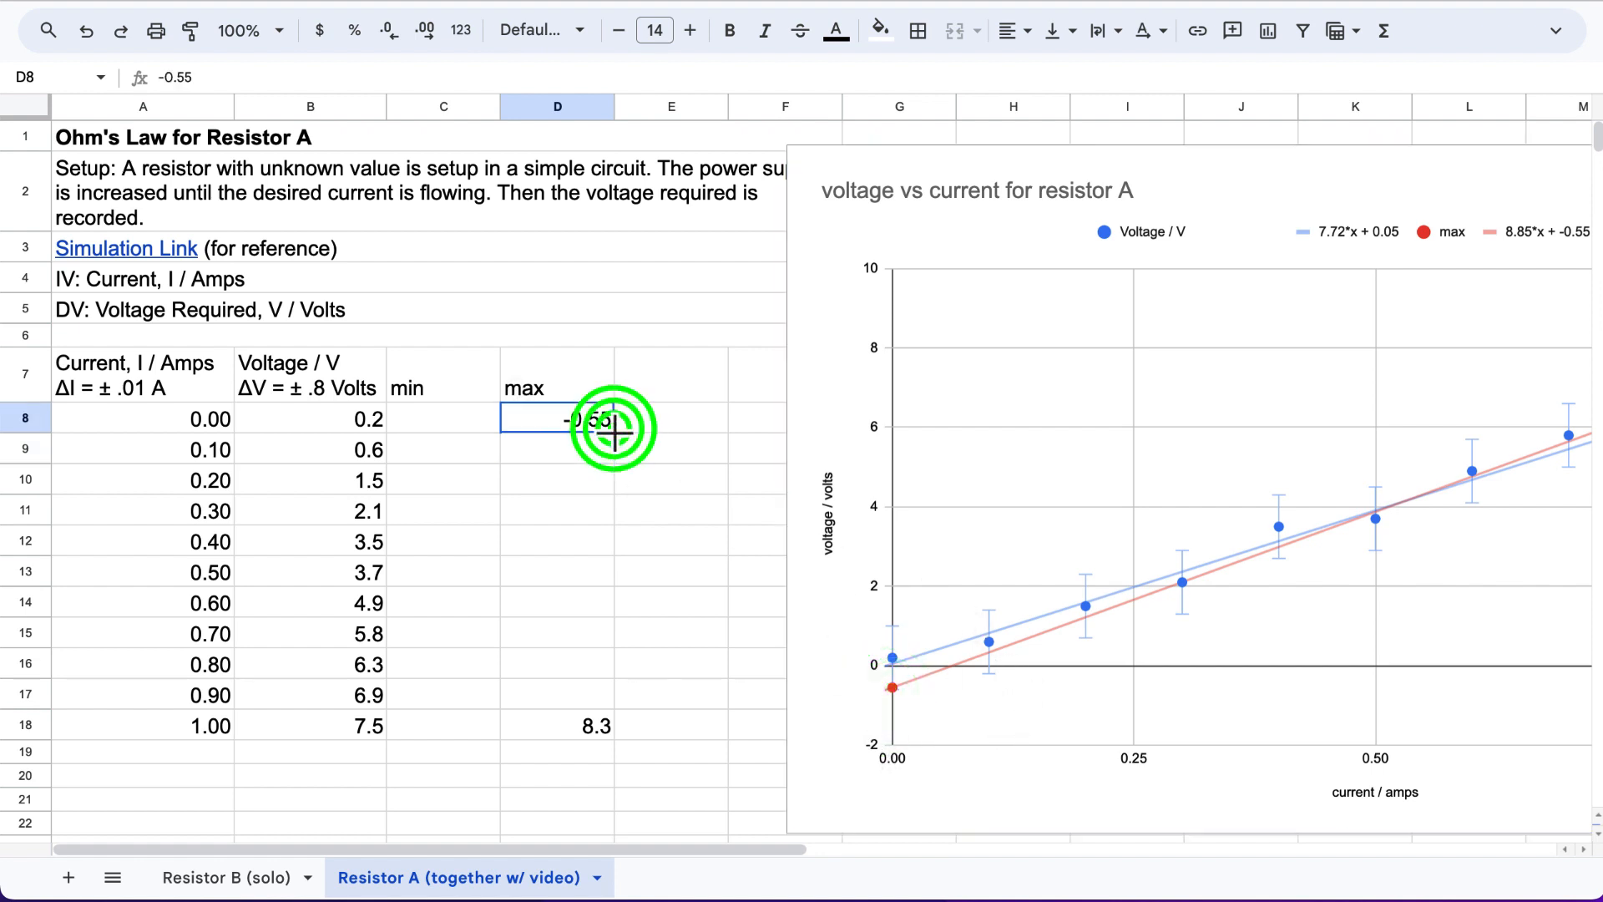
{"action": "type", "text": "-"}
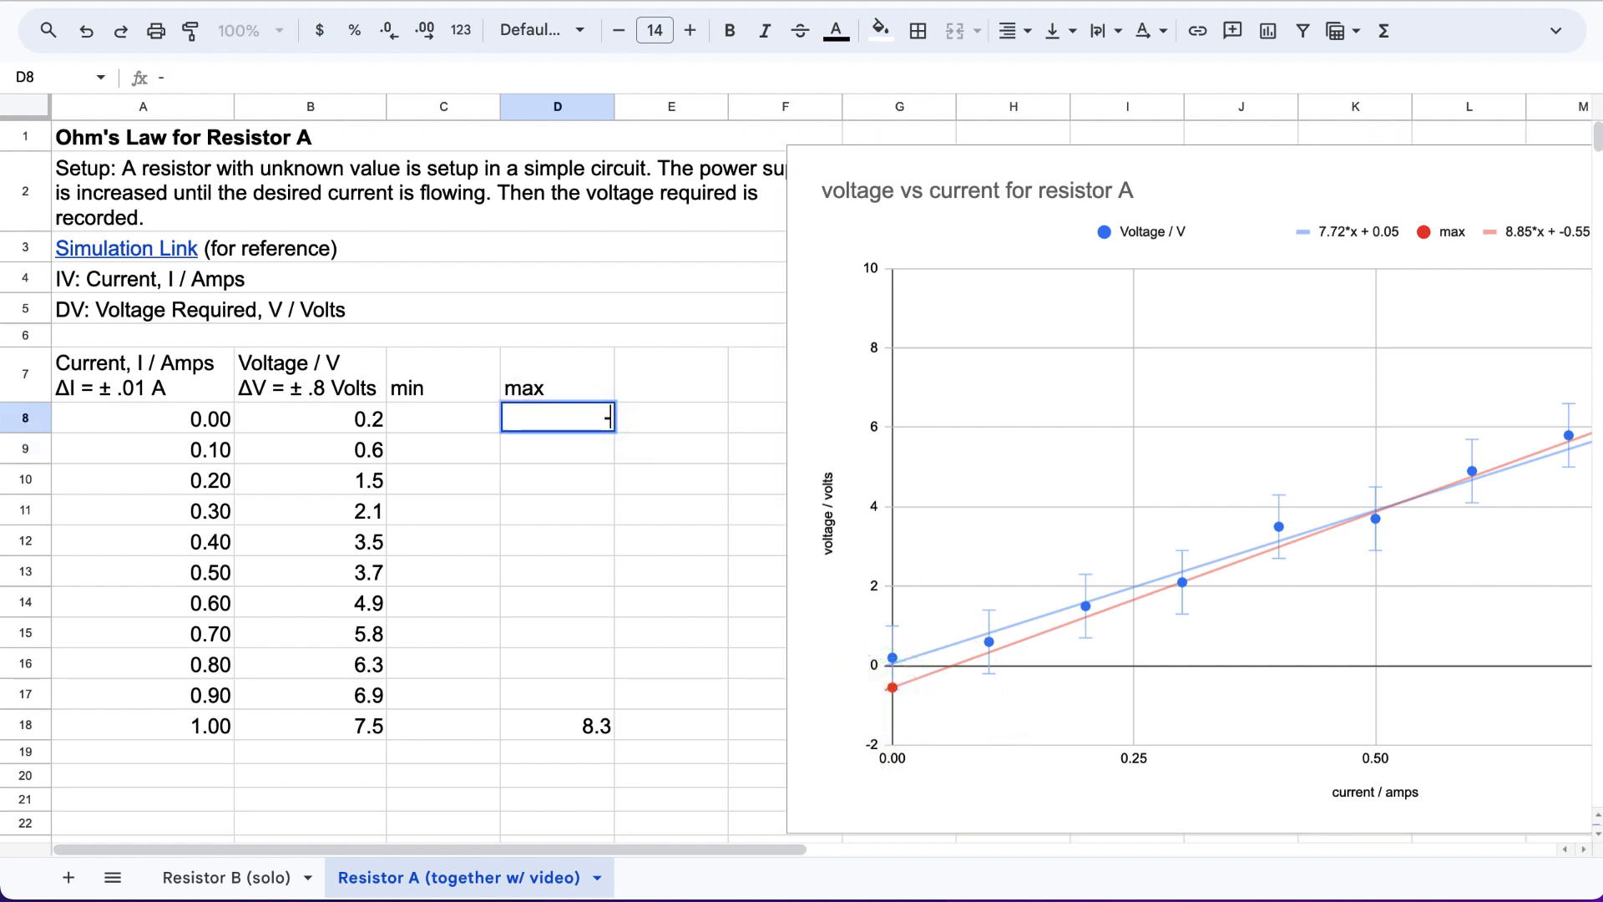
{"action": "type", "text": ".4"}
{"action": "key", "text": "Return"}
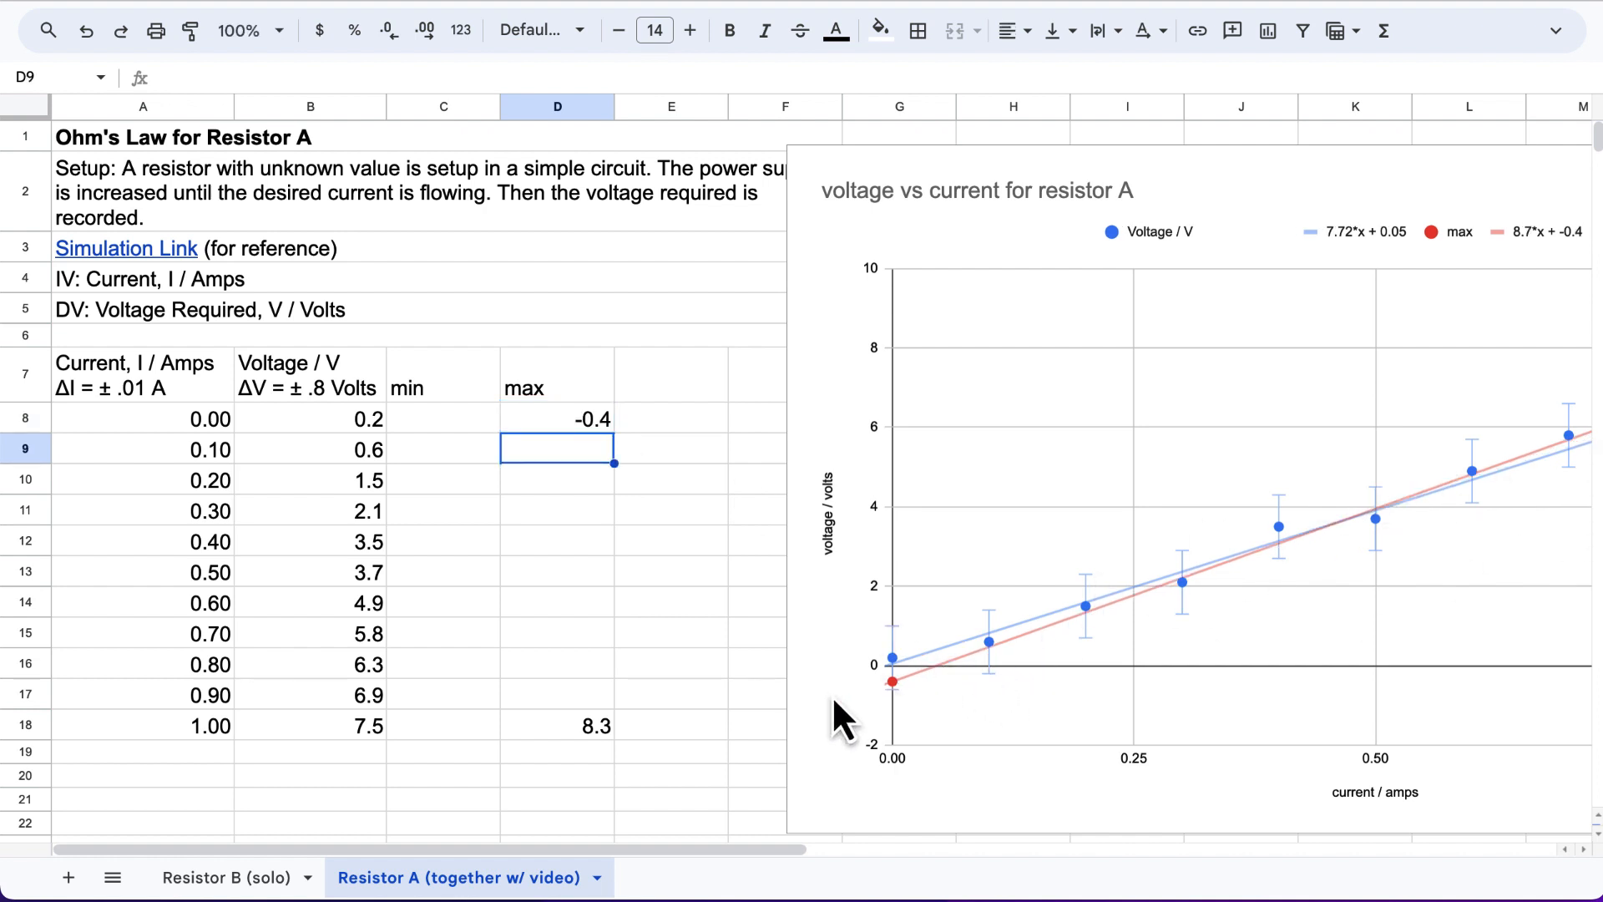
{"action": "left_click", "coordinate": [1515, 239]}
{"action": "mouse_move", "coordinate": [899, 676]}
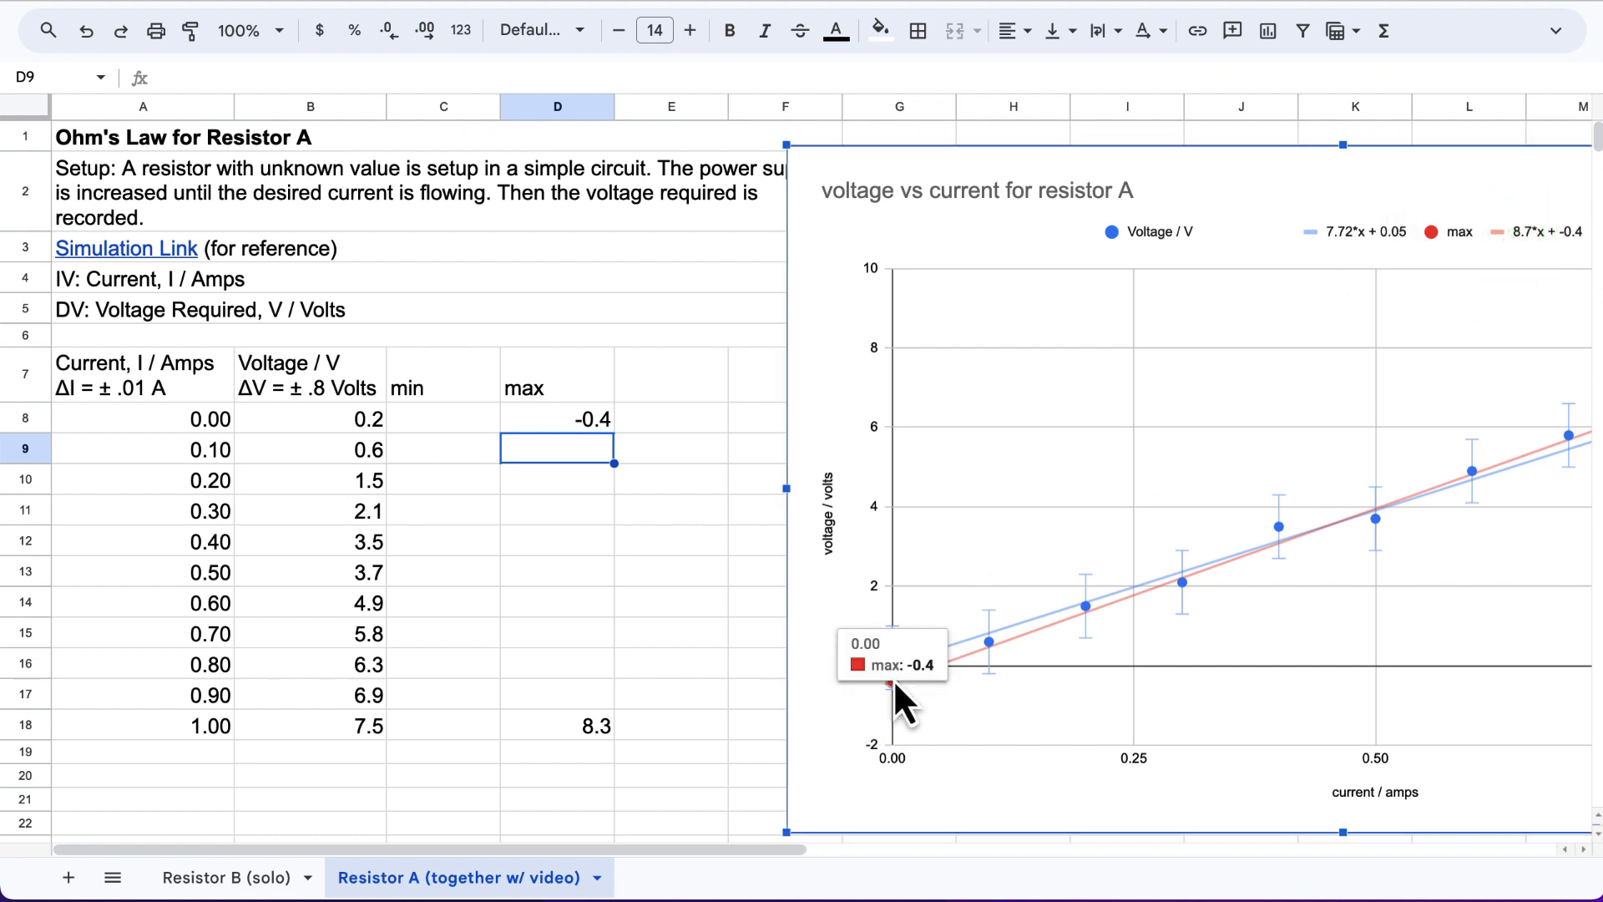
Set the max line's voltage in D8 back to -0.6 and select the chart.
{"action": "left_click", "coordinate": [597, 421]}
{"action": "type", "text": "-"}
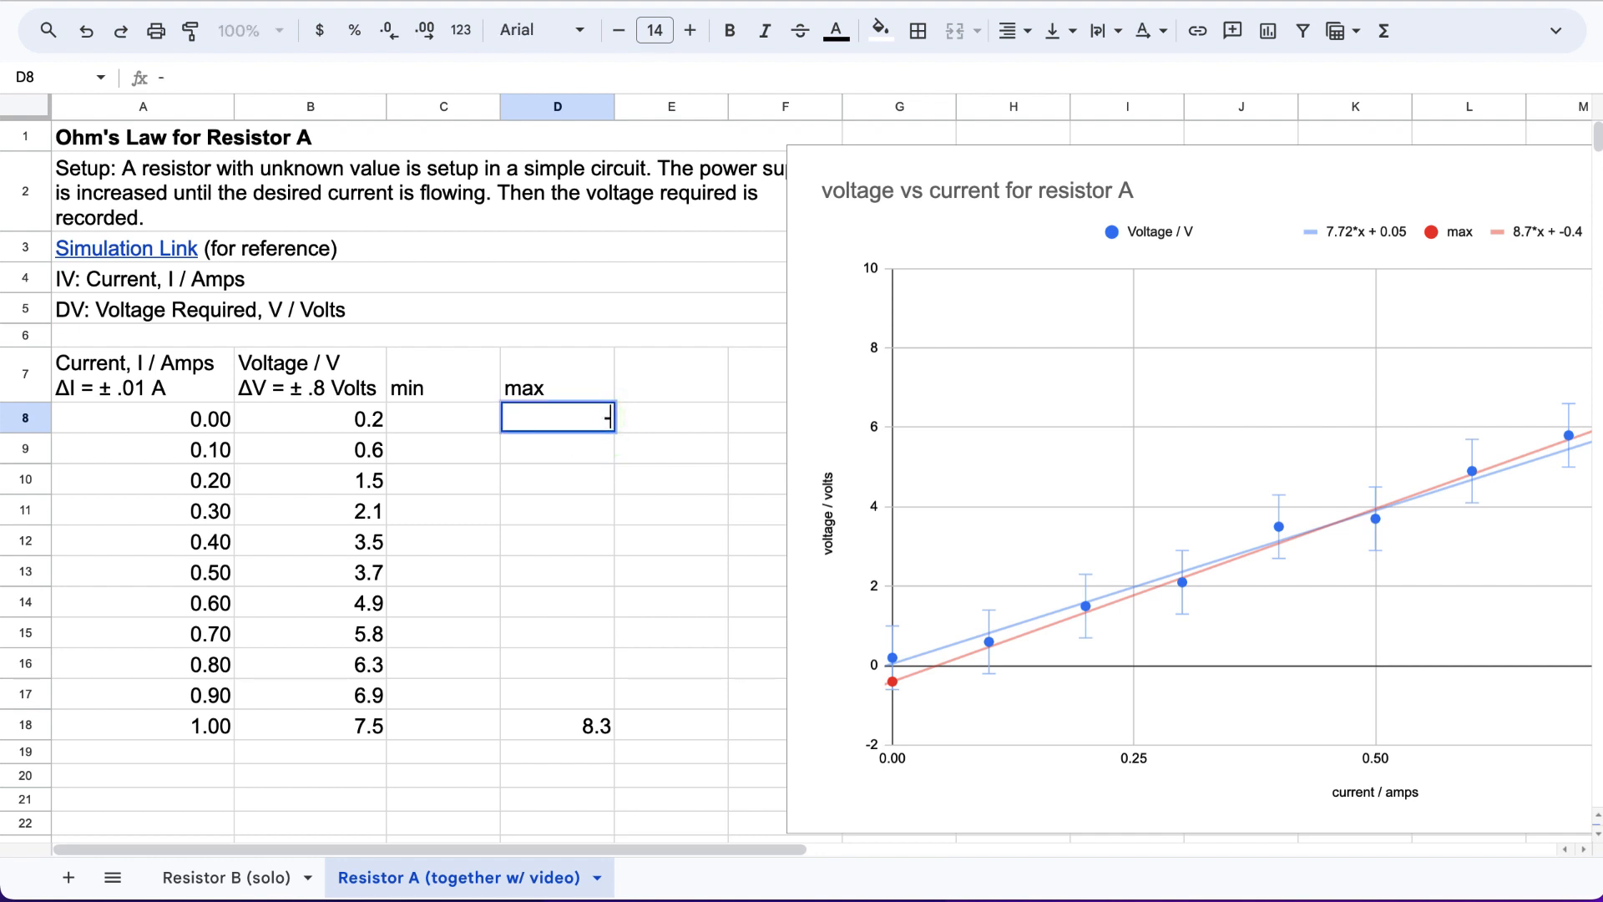
{"action": "type", "text": ".6"}
{"action": "key", "text": "Return"}
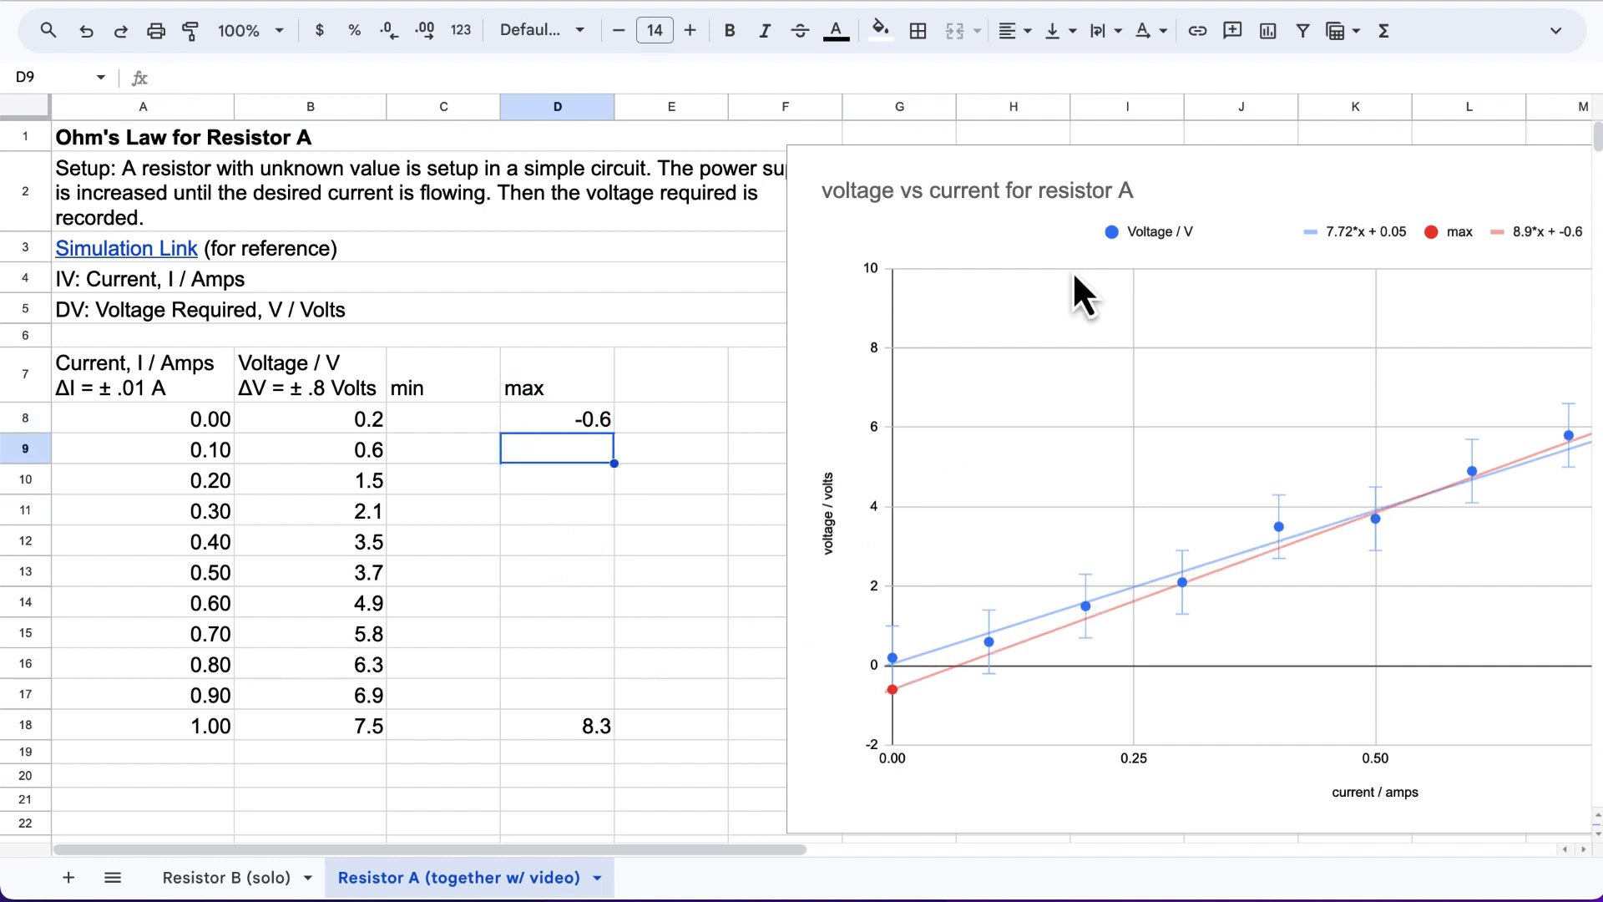
{"action": "left_click", "coordinate": [1215, 176]}
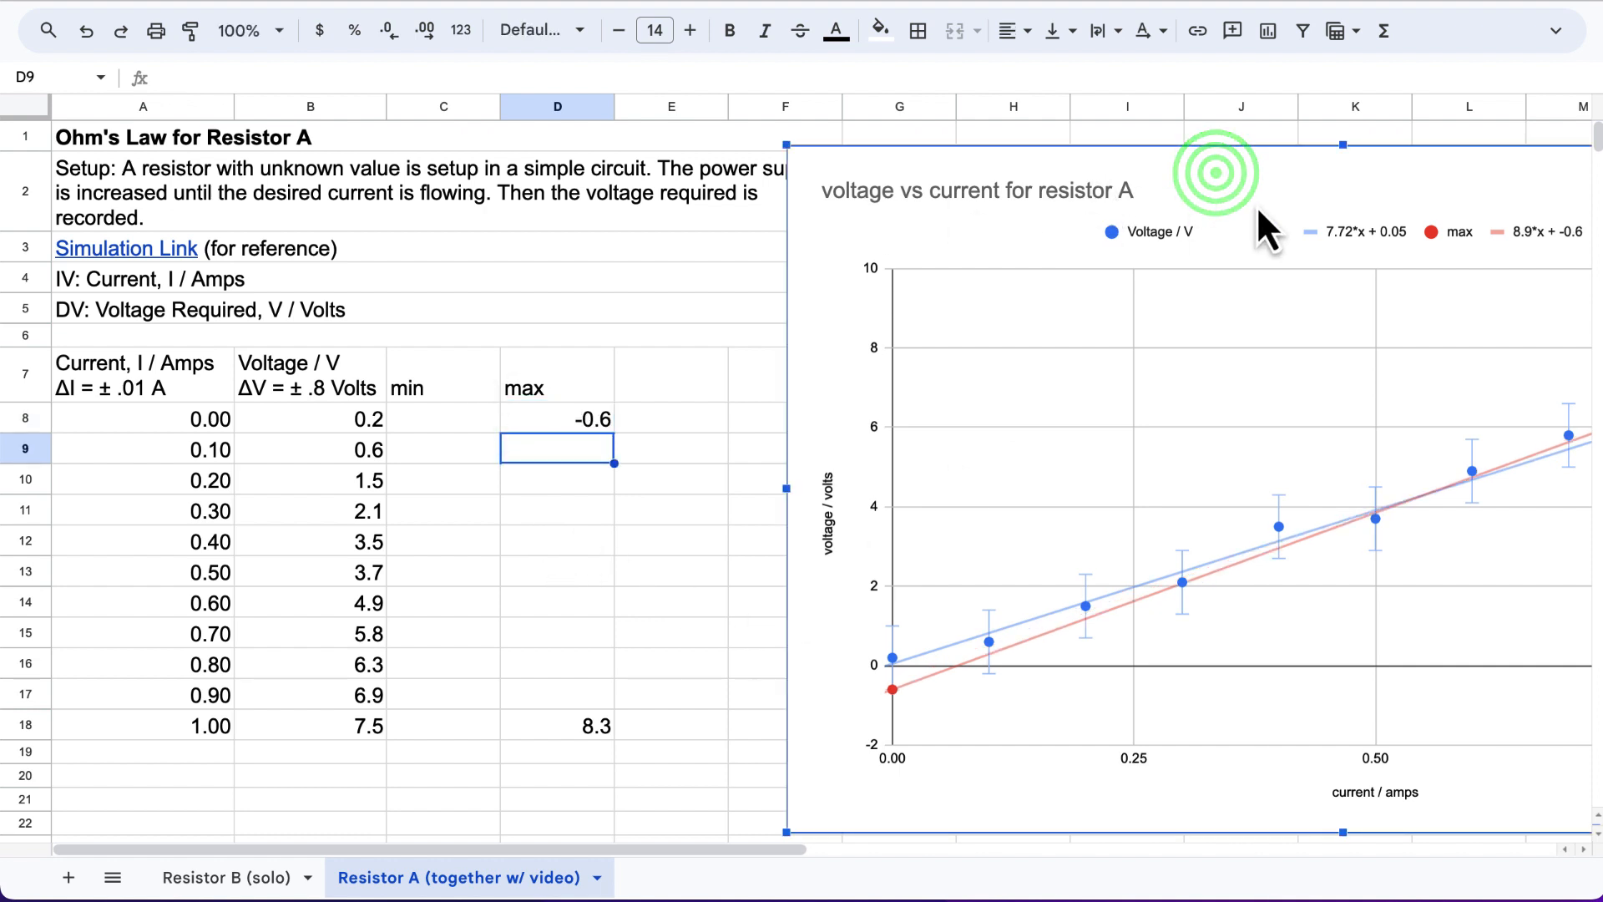
Shrink the voltage vs current chart and place it beside the data table, clear of the min and max columns.
{"action": "left_click_drag", "start_coordinate": [1257, 205], "coordinate": [1030, 187]}
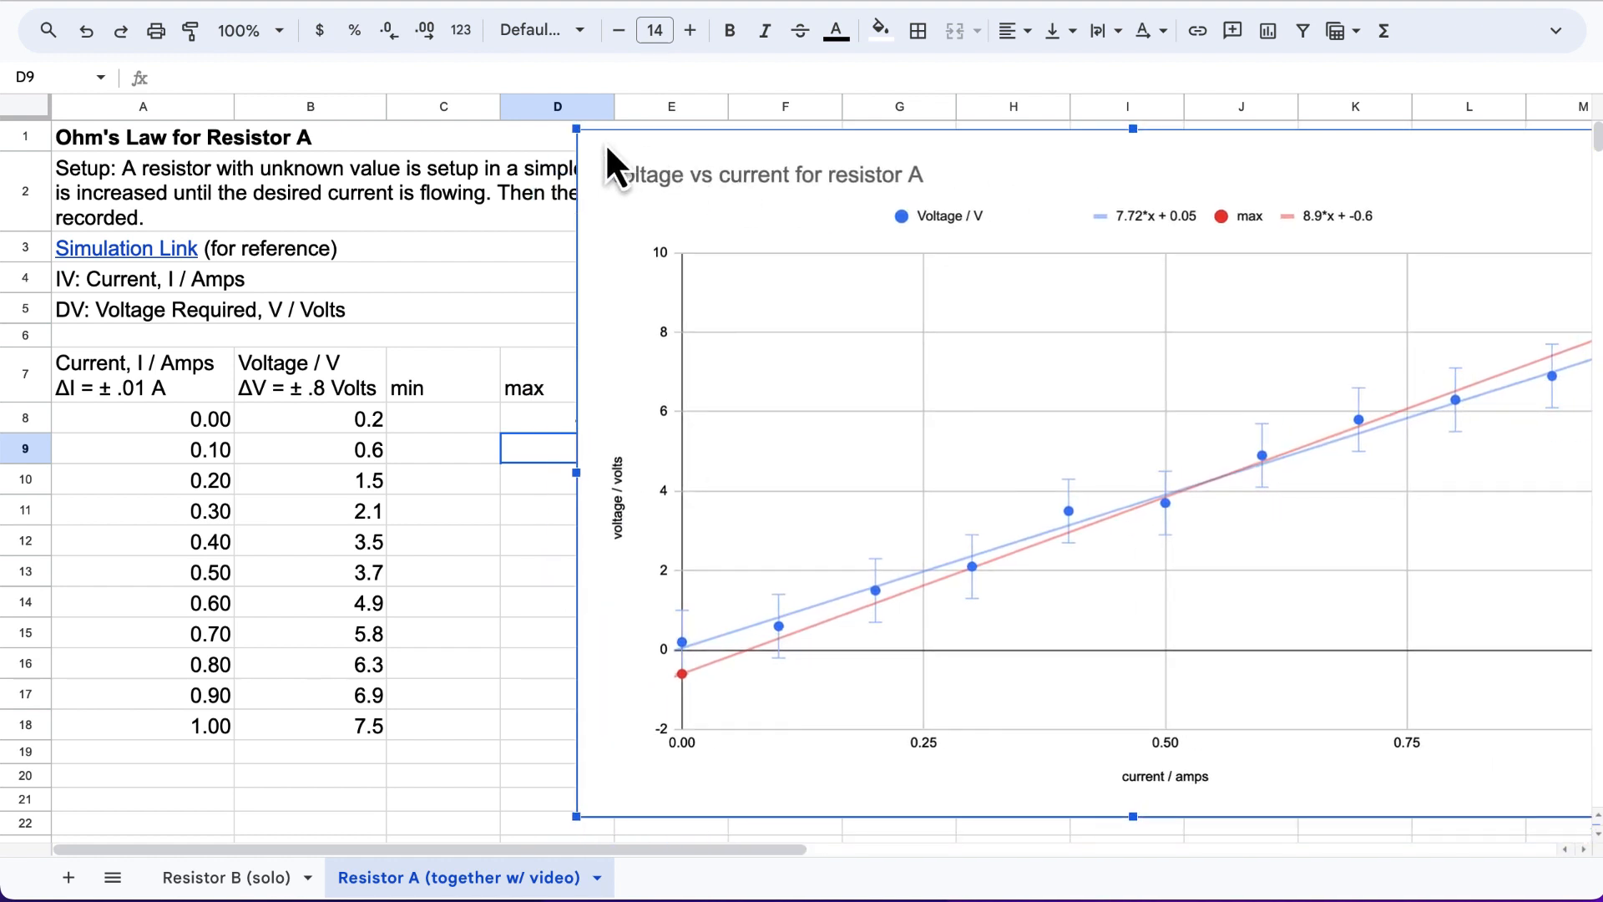
{"action": "left_click_drag", "start_coordinate": [576, 129], "coordinate": [866, 306]}
{"action": "left_click", "coordinate": [1219, 315]}
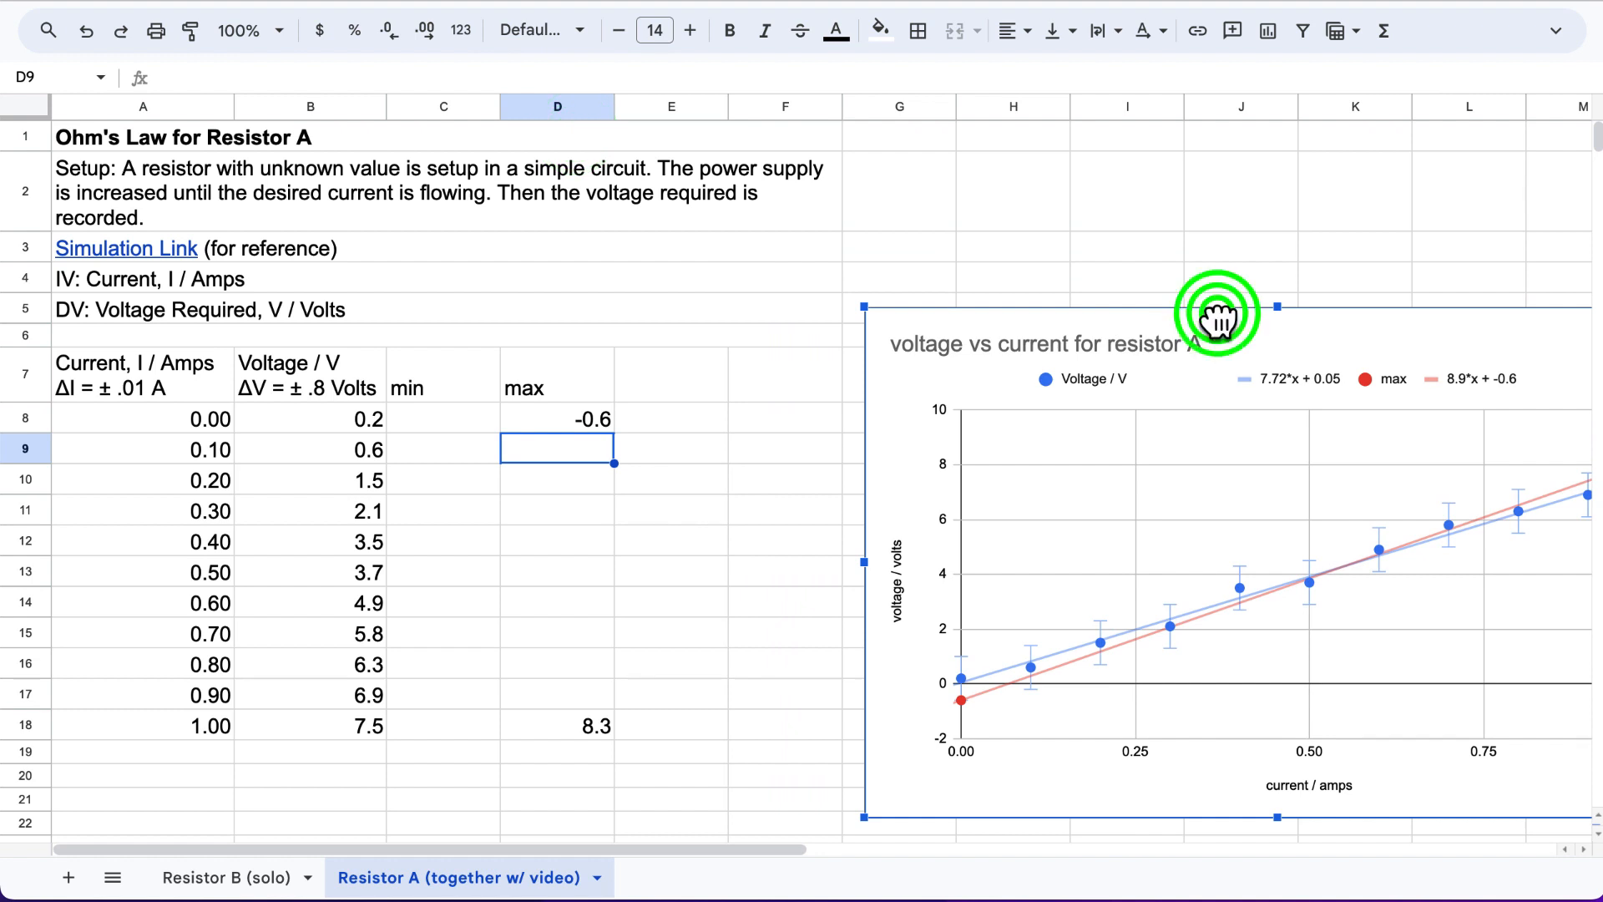
{"action": "left_click_drag", "start_coordinate": [1218, 316], "coordinate": [1116, 189]}
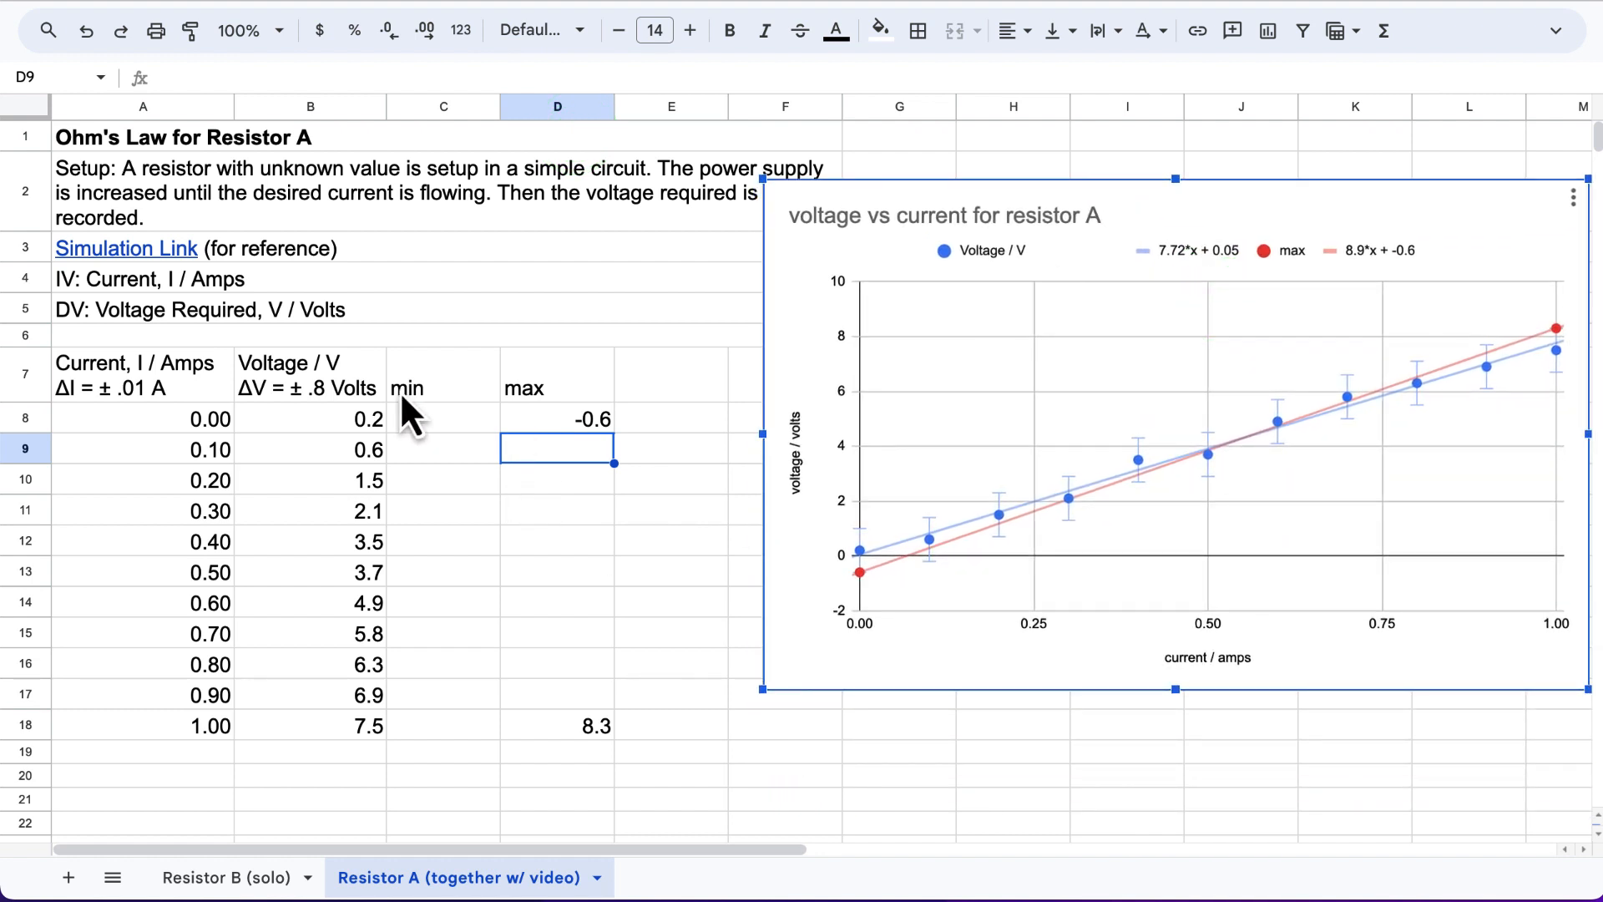
Enter 1 in C8 as the min line's voltage at 0.00 A, using the first point's upper error bar end.
{"action": "left_click", "coordinate": [863, 542]}
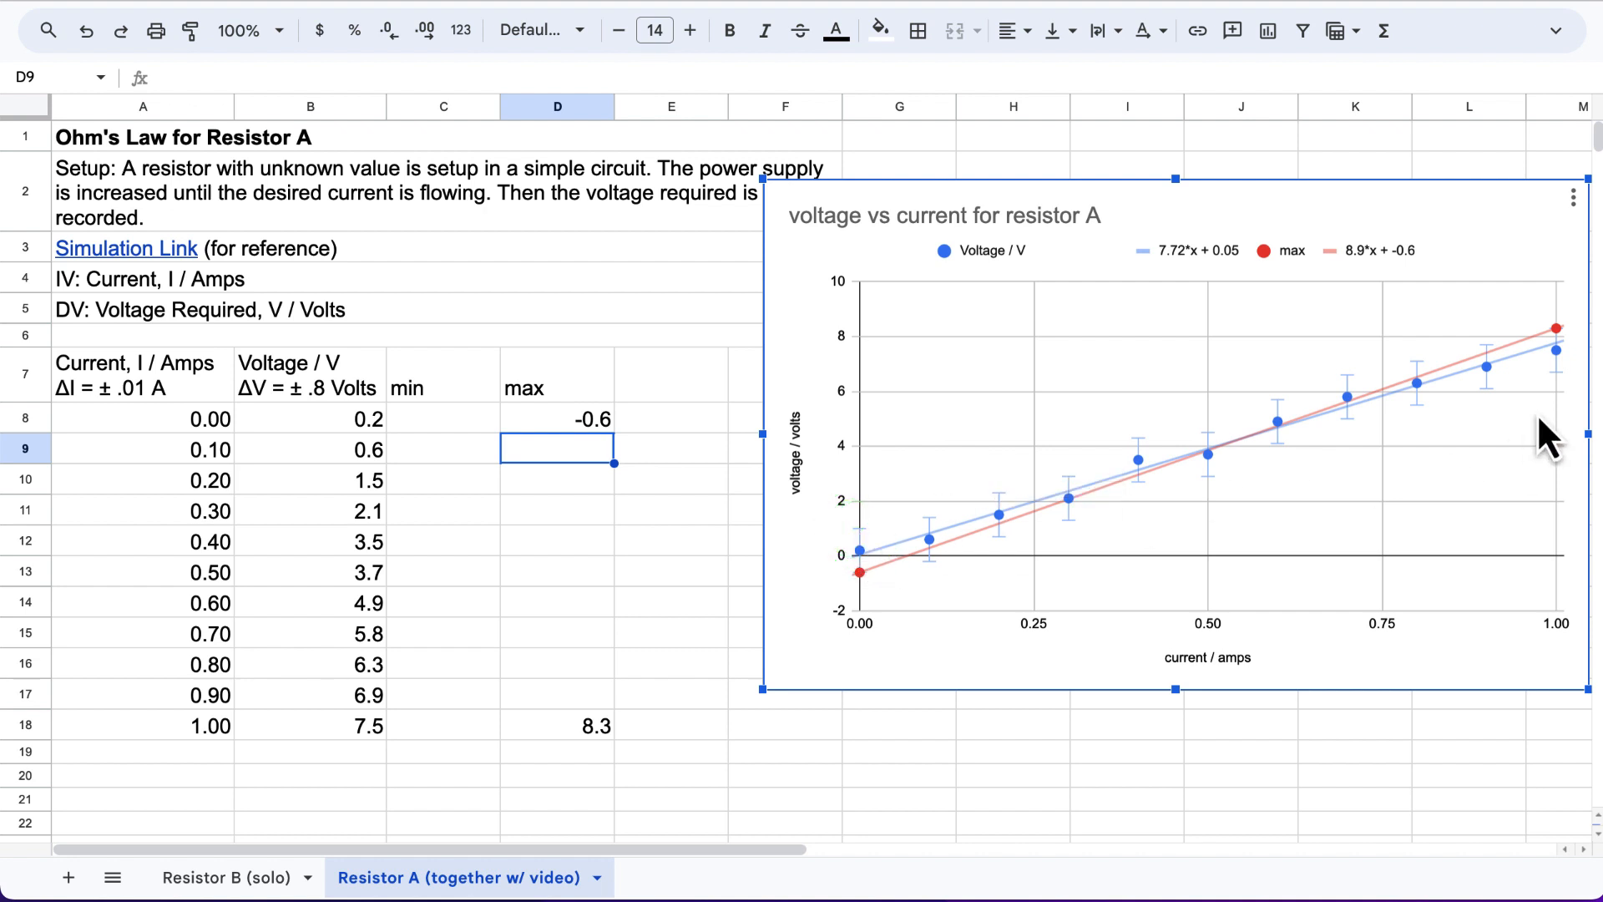
{"action": "left_click", "coordinate": [1554, 377]}
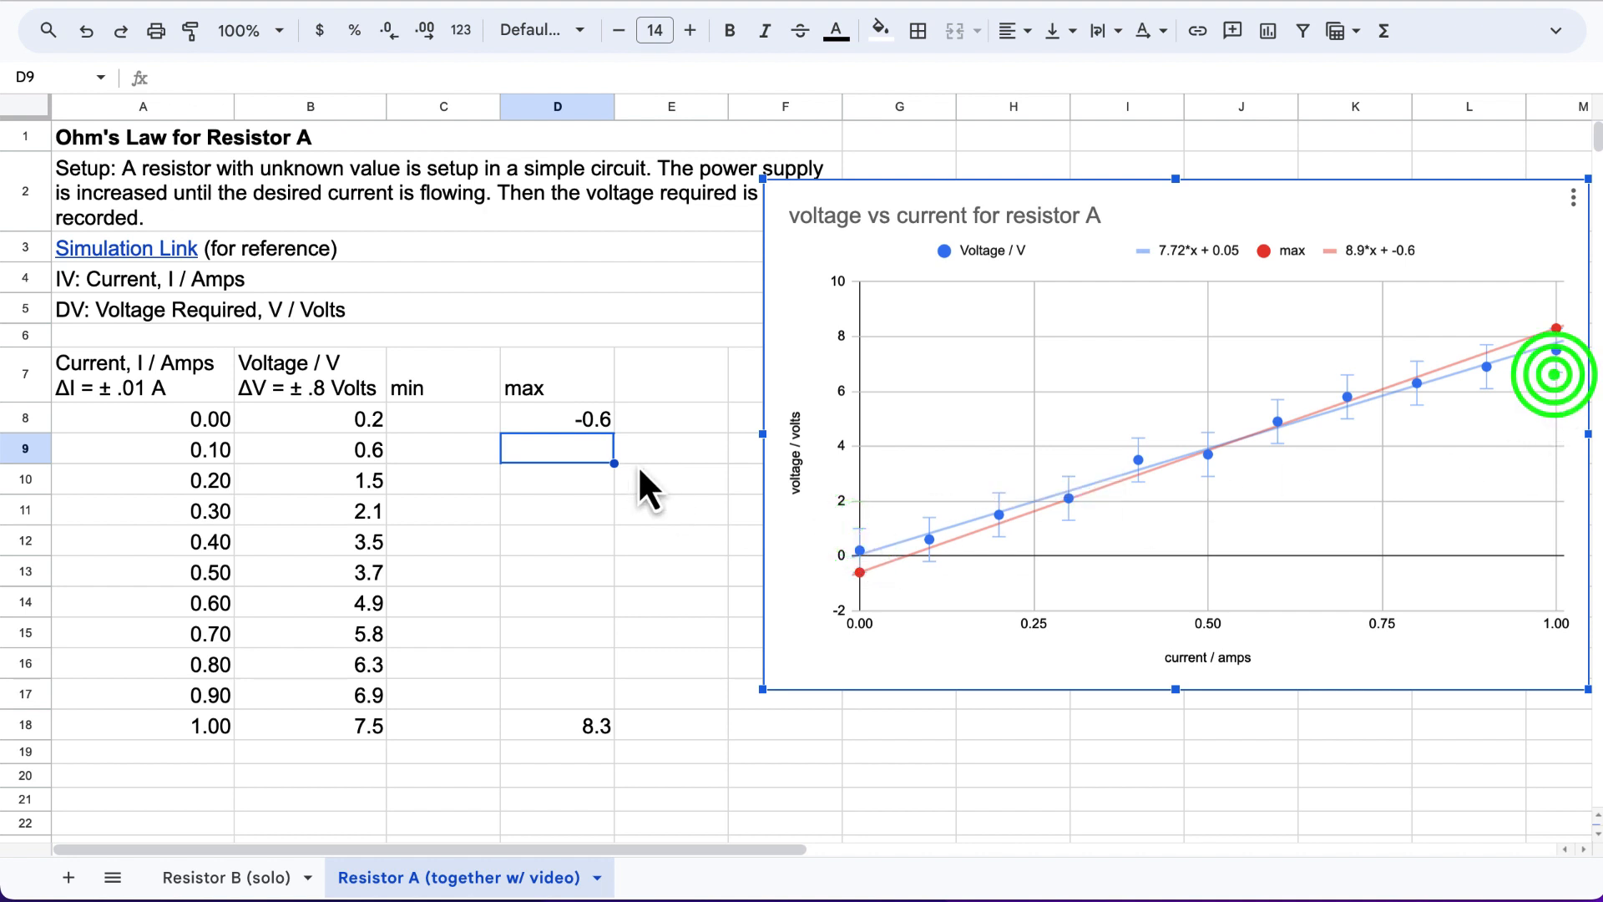
{"action": "left_click", "coordinate": [457, 420]}
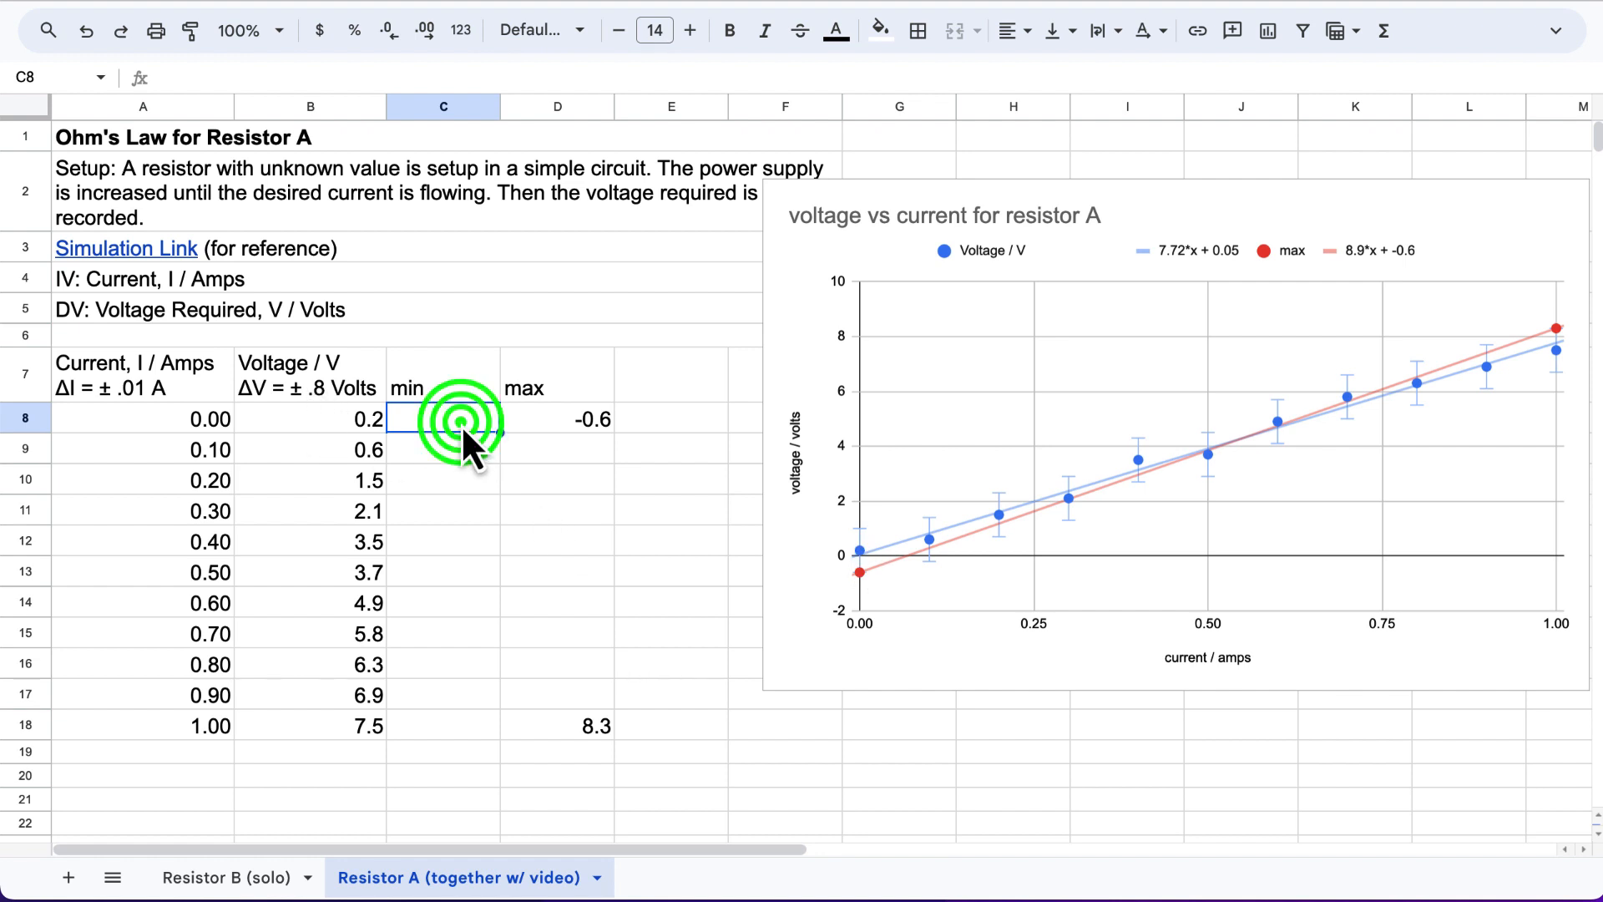
{"action": "type", "text": "1"}
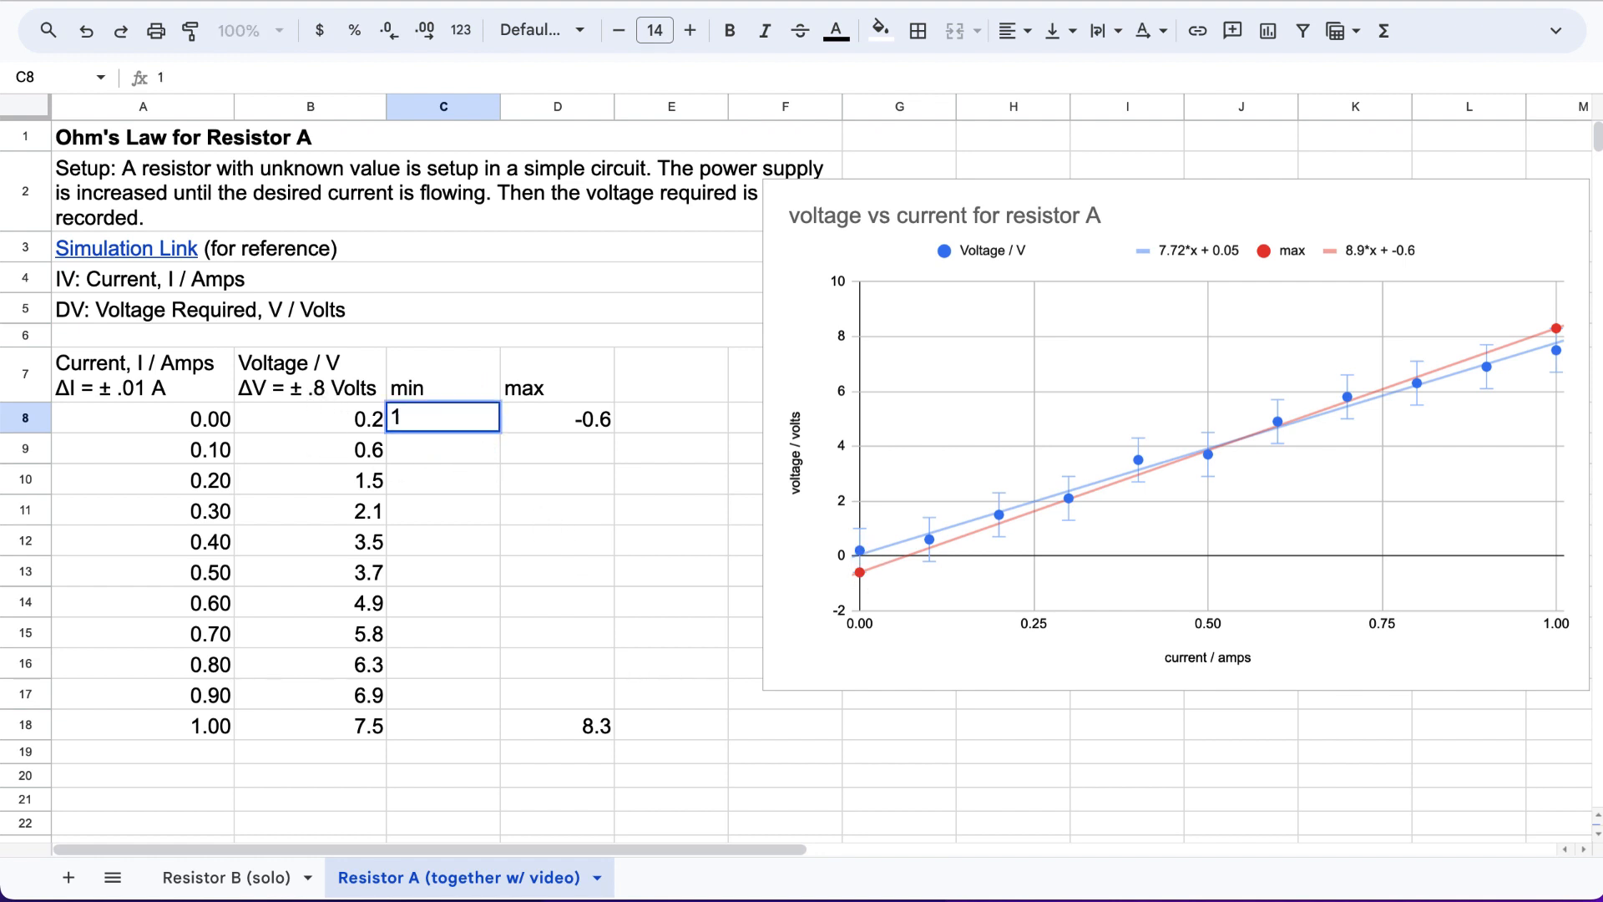
{"action": "key", "text": "Return"}
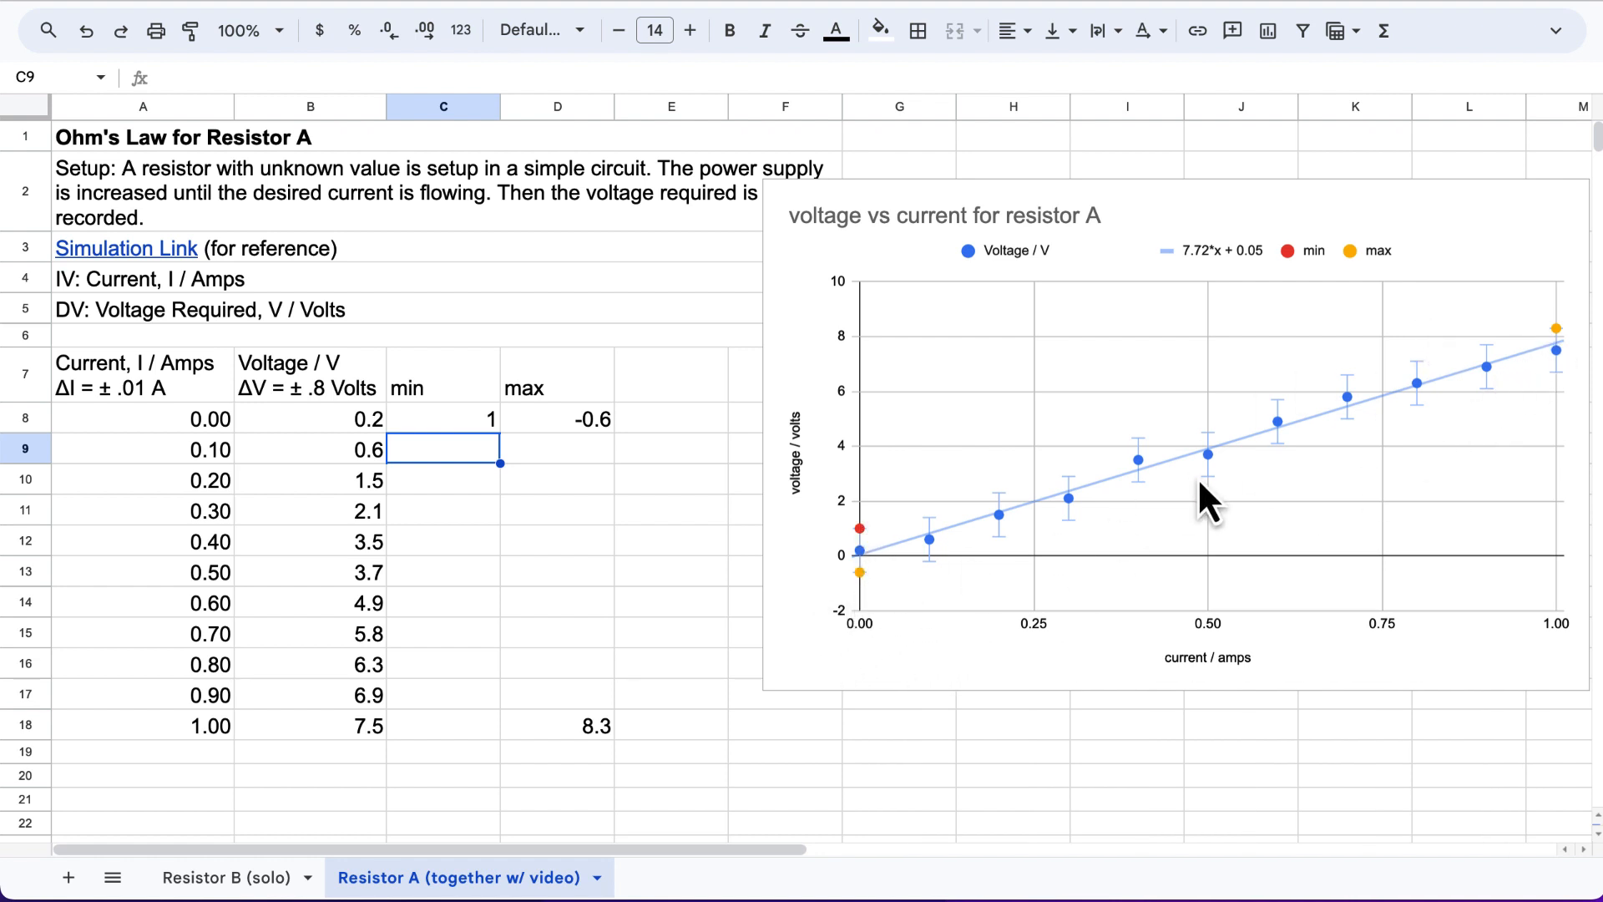
Enter 6.7 in C18 as the min line's voltage at 1.00 A, using the last point's lower error bar end.
{"action": "left_click", "coordinate": [861, 531]}
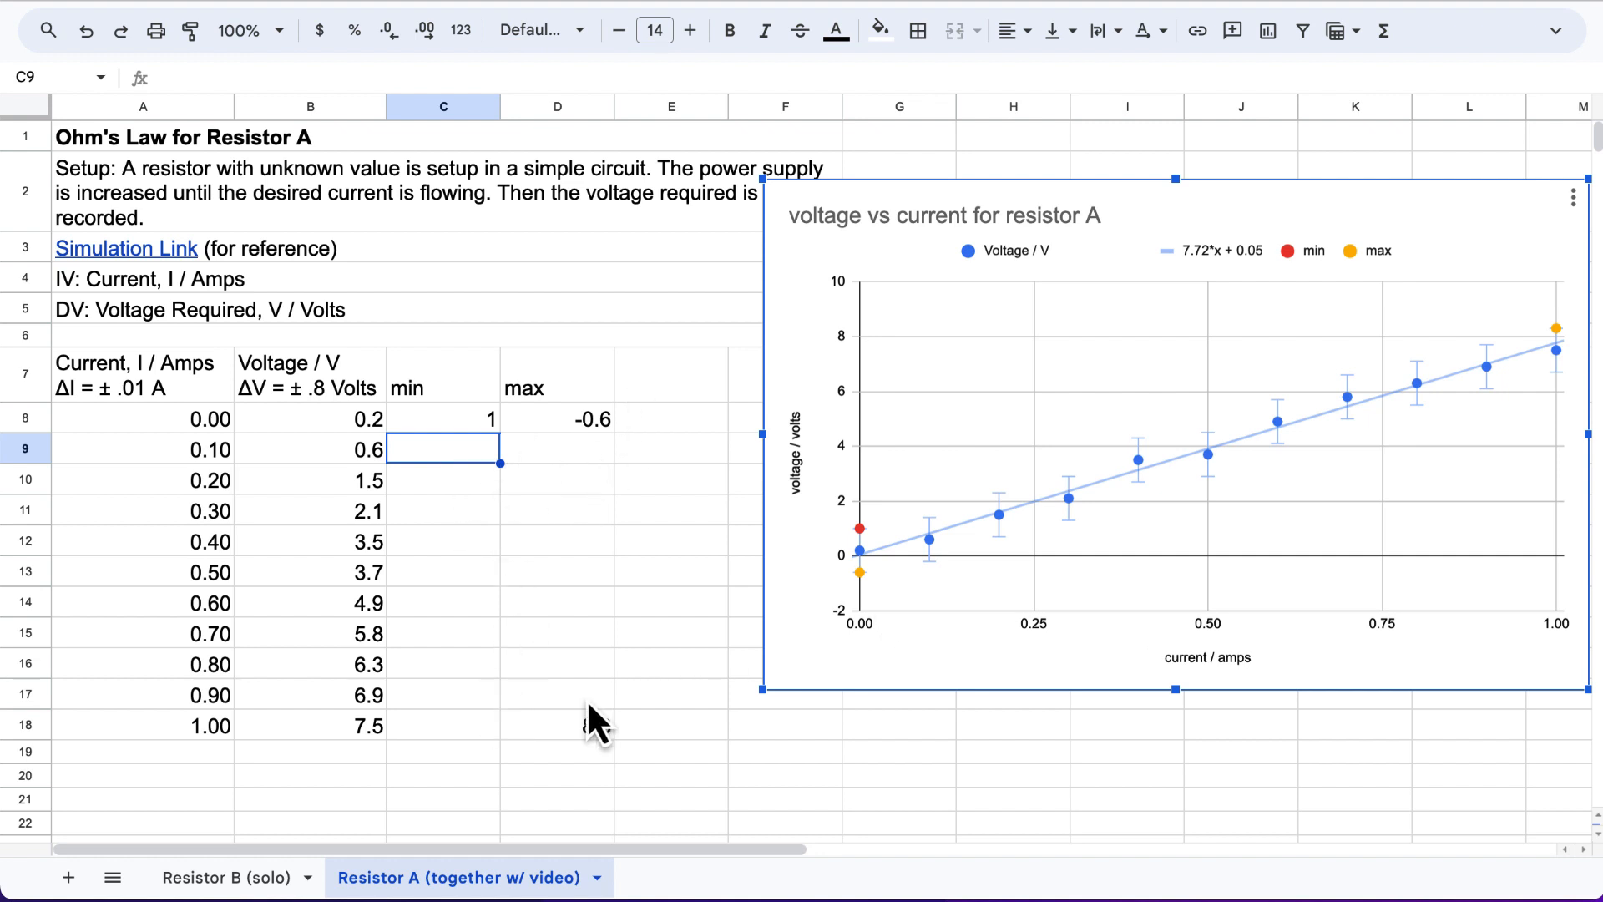
{"action": "left_click", "coordinate": [1564, 386]}
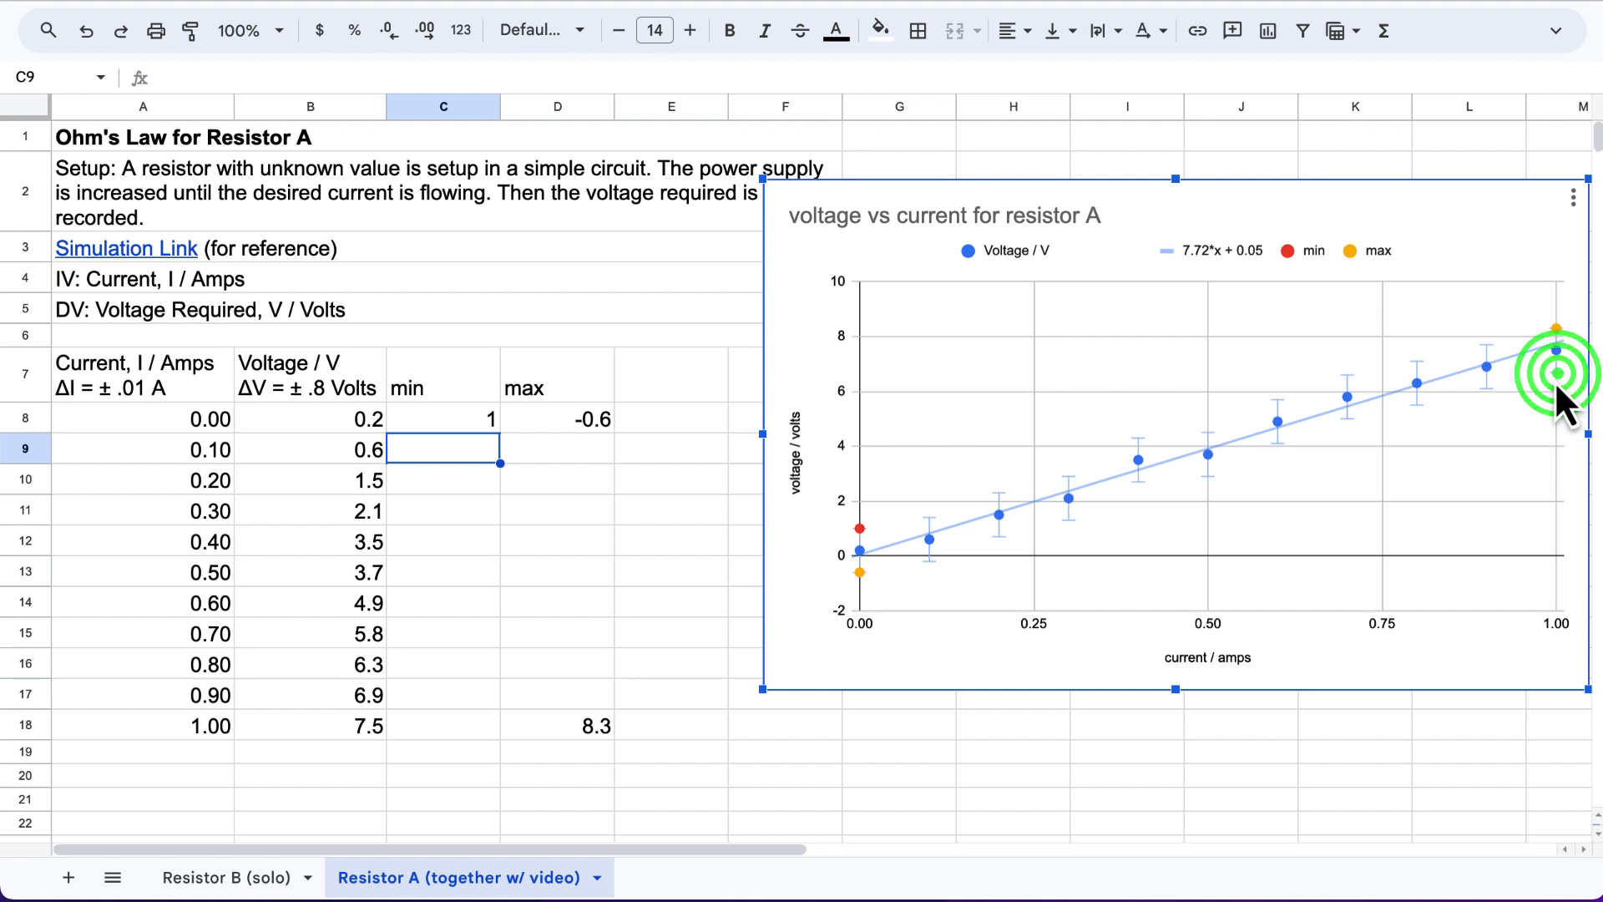
{"action": "left_click", "coordinate": [464, 723]}
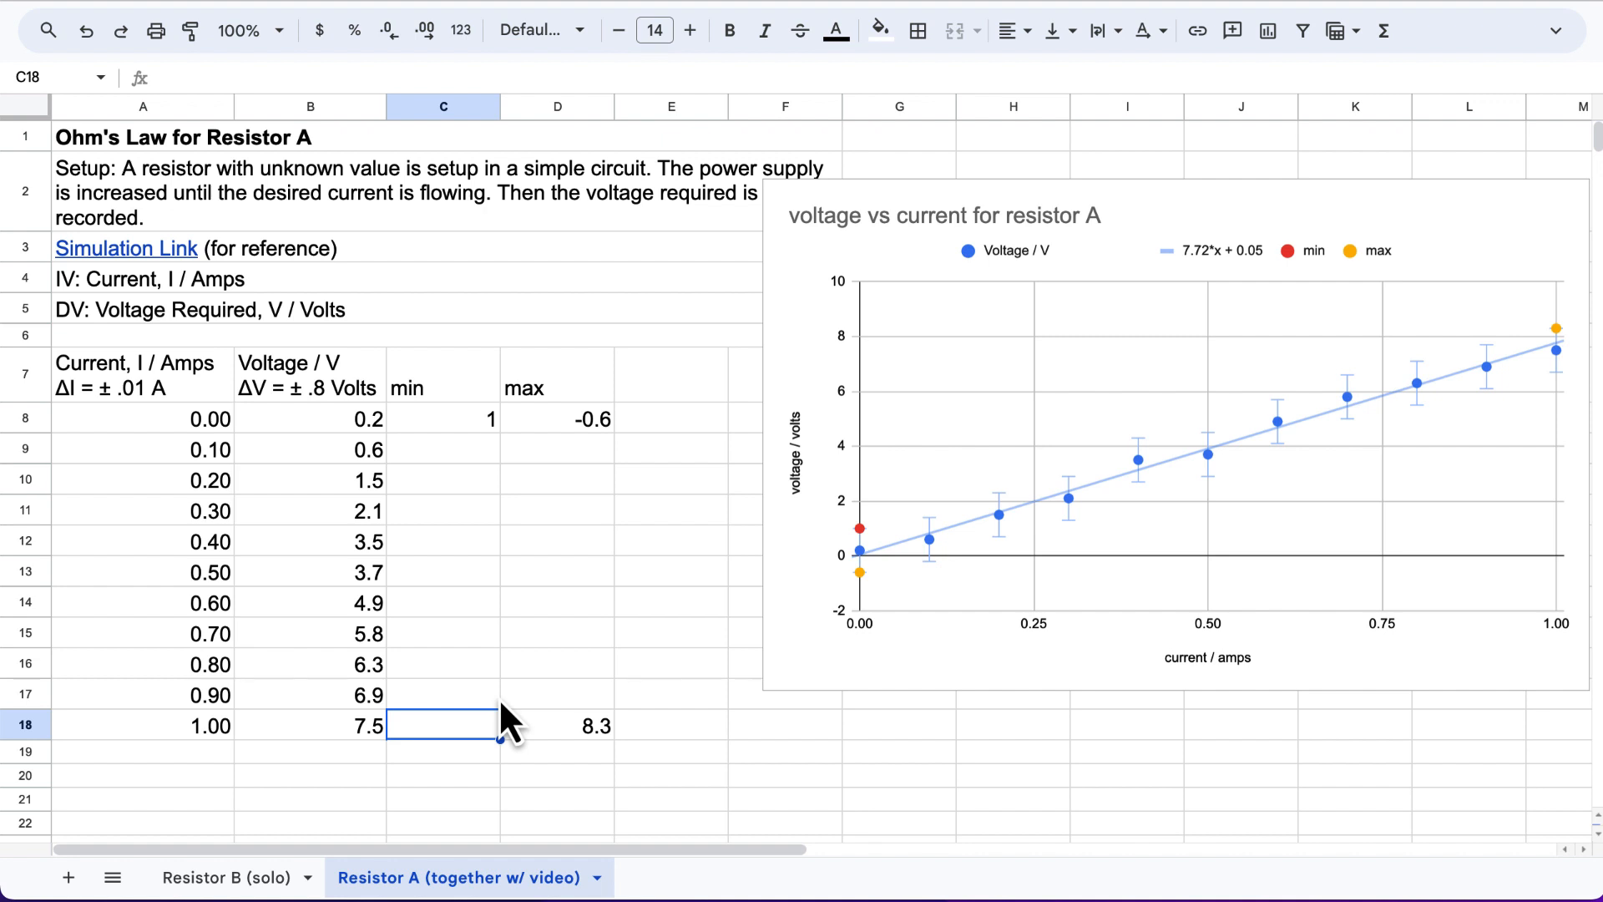
{"action": "type", "text": "7.7"}
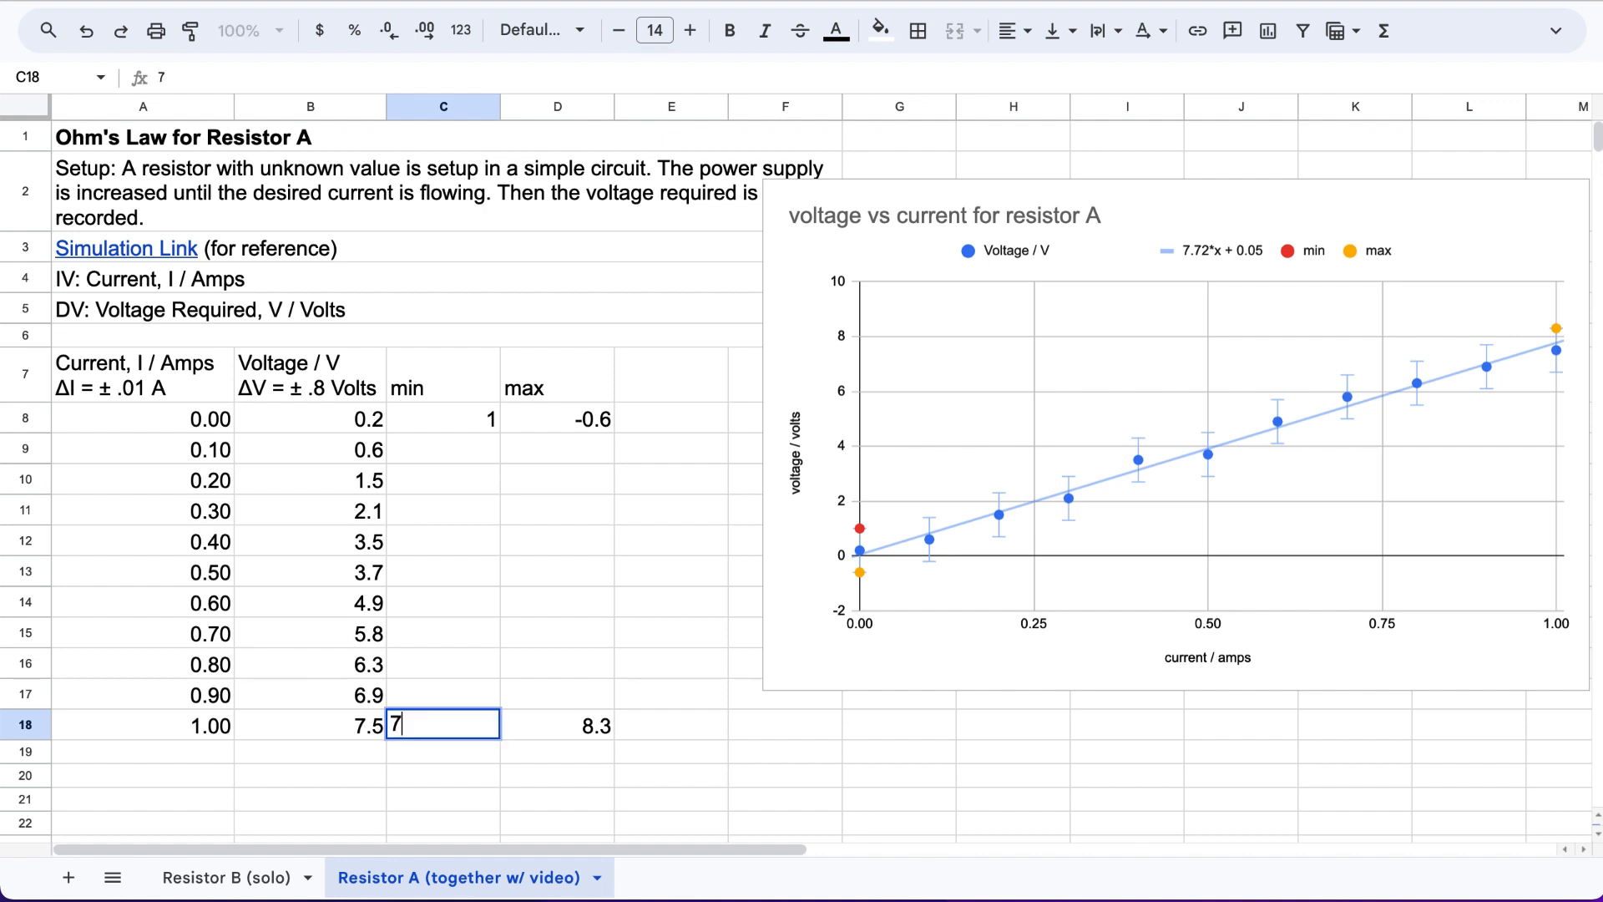
{"action": "key", "text": "BackSpace"}
{"action": "key", "text": "BackSpace"}
{"action": "key", "text": "BackSpace"}
{"action": "type", "text": "6.7"}
{"action": "key", "text": "Return"}
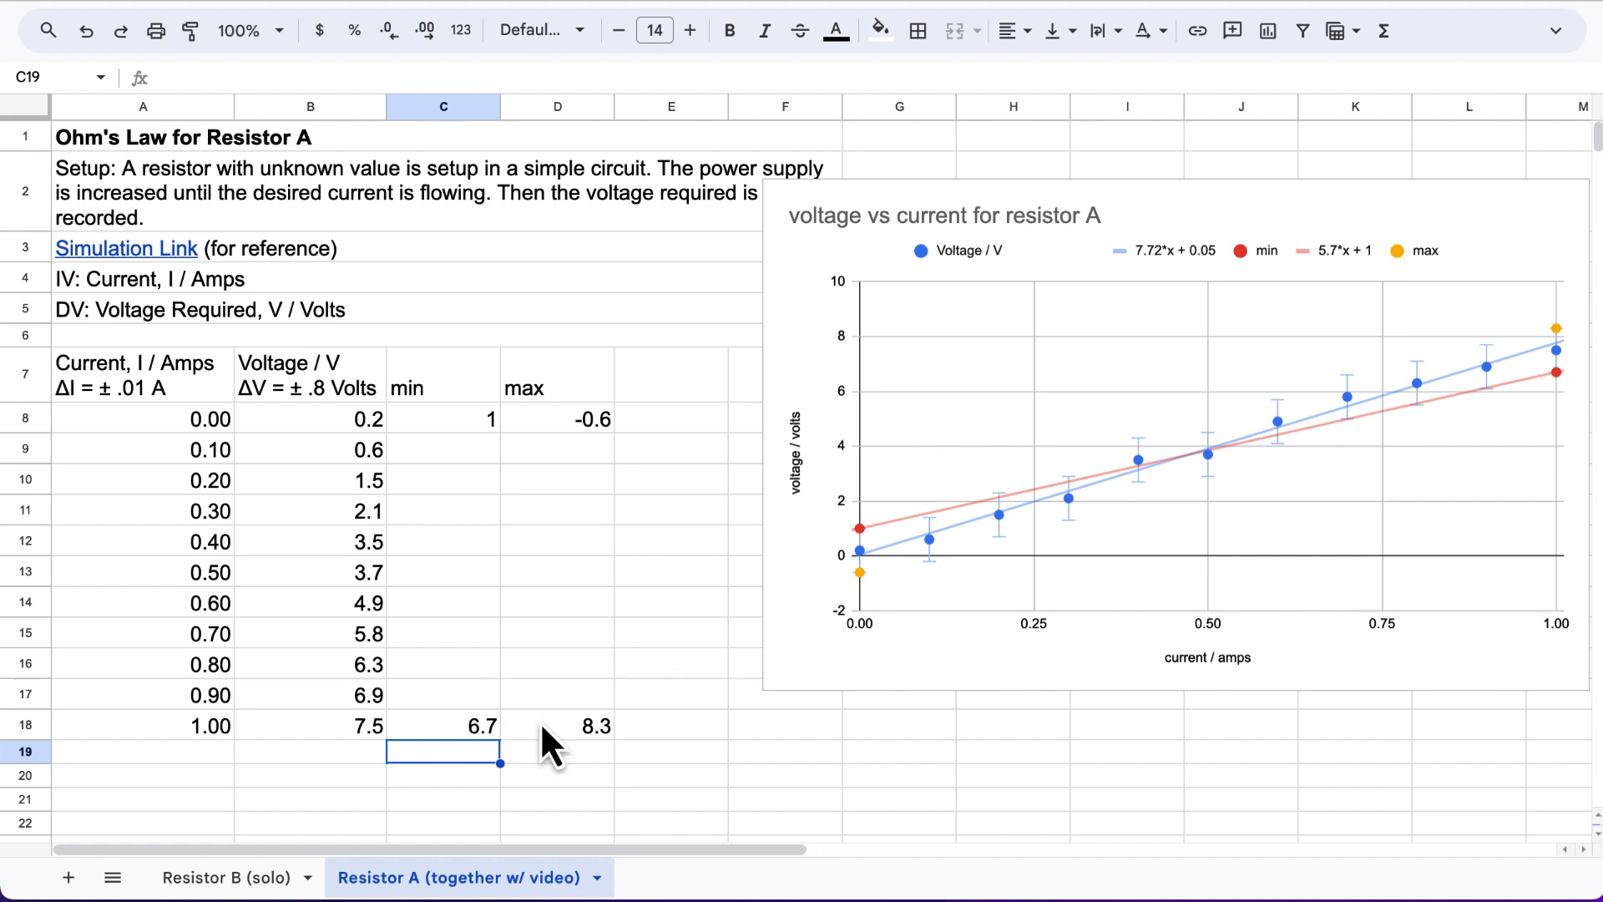
Compare the min and max endpoint values in the table with their plotted points on the chart.
{"action": "left_click", "coordinate": [864, 571]}
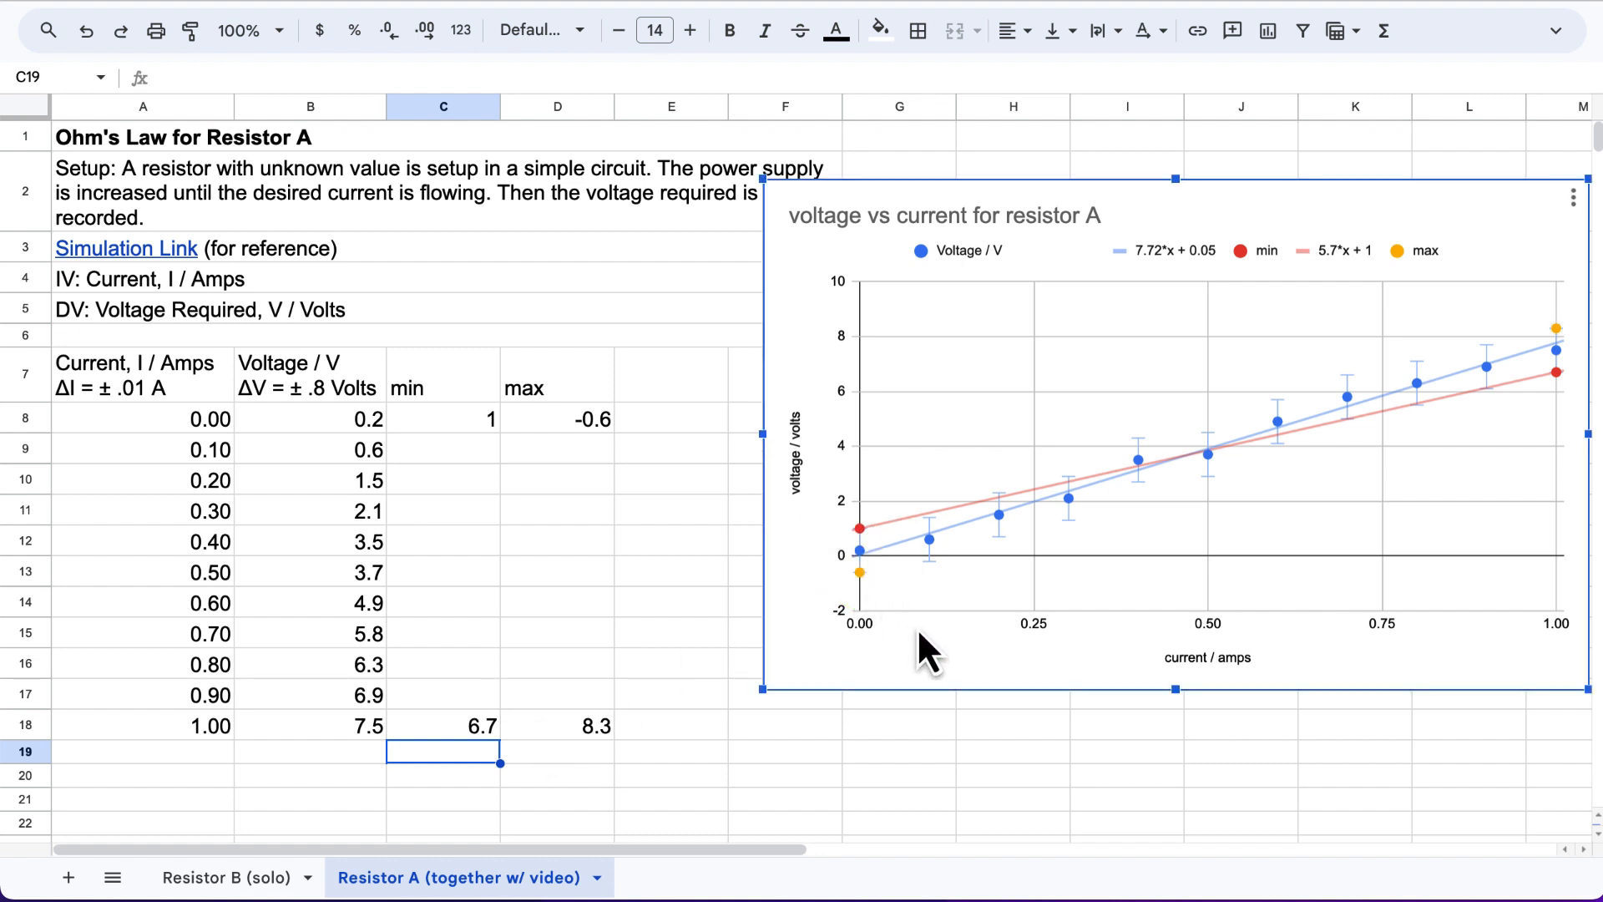
{"action": "mouse_move", "coordinate": [869, 579]}
{"action": "left_click", "coordinate": [455, 723]}
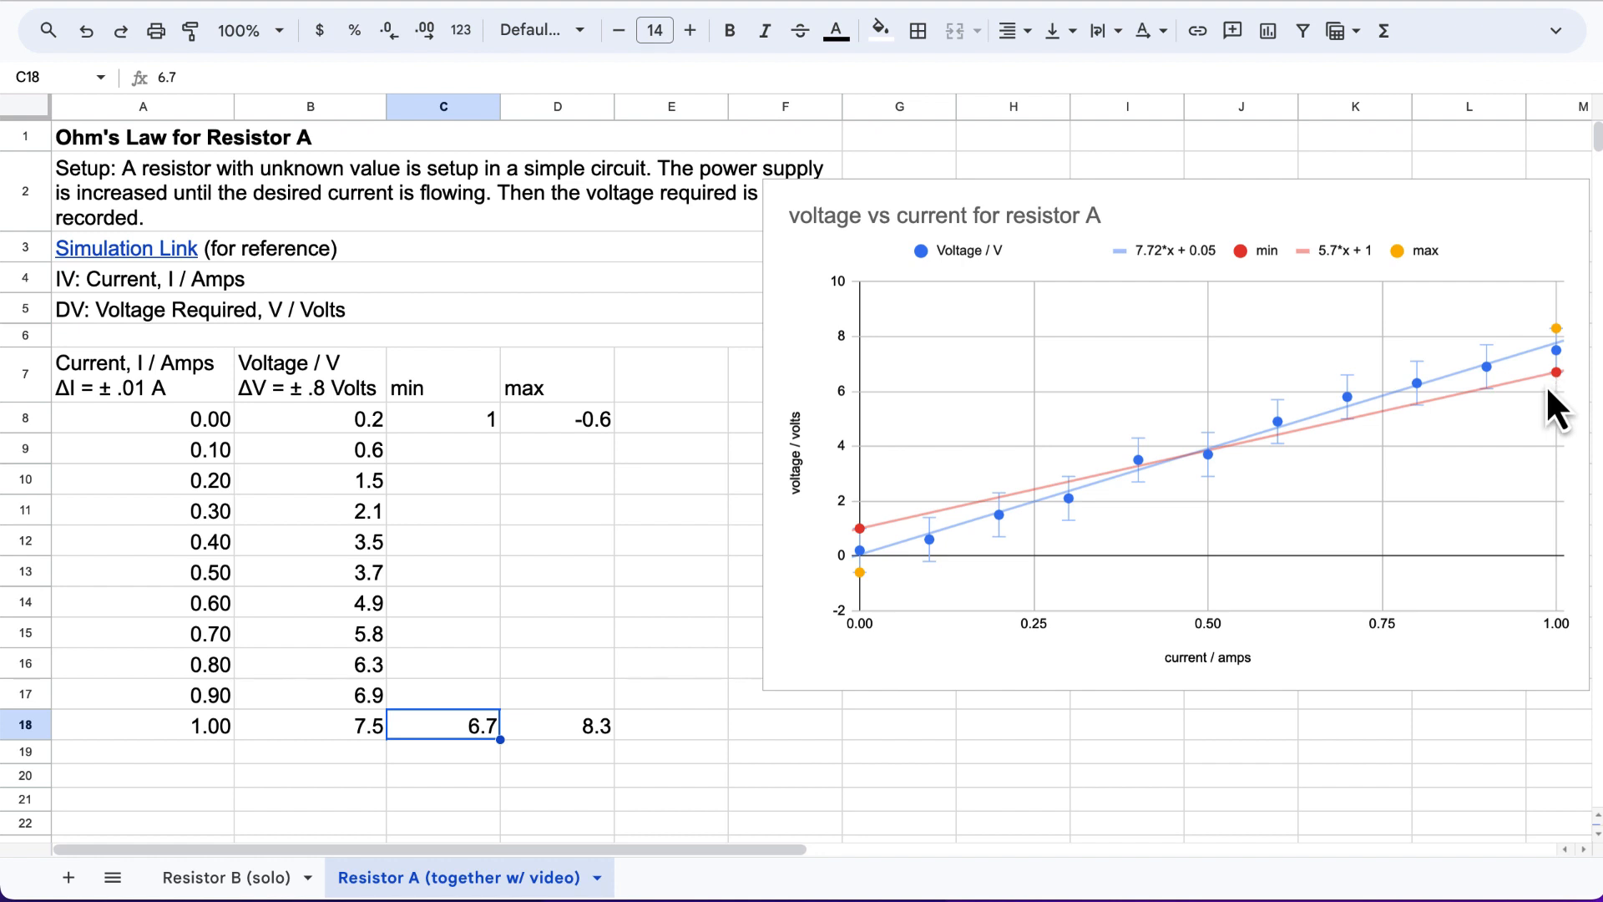
{"action": "left_click", "coordinate": [475, 427]}
{"action": "left_click", "coordinate": [523, 415]}
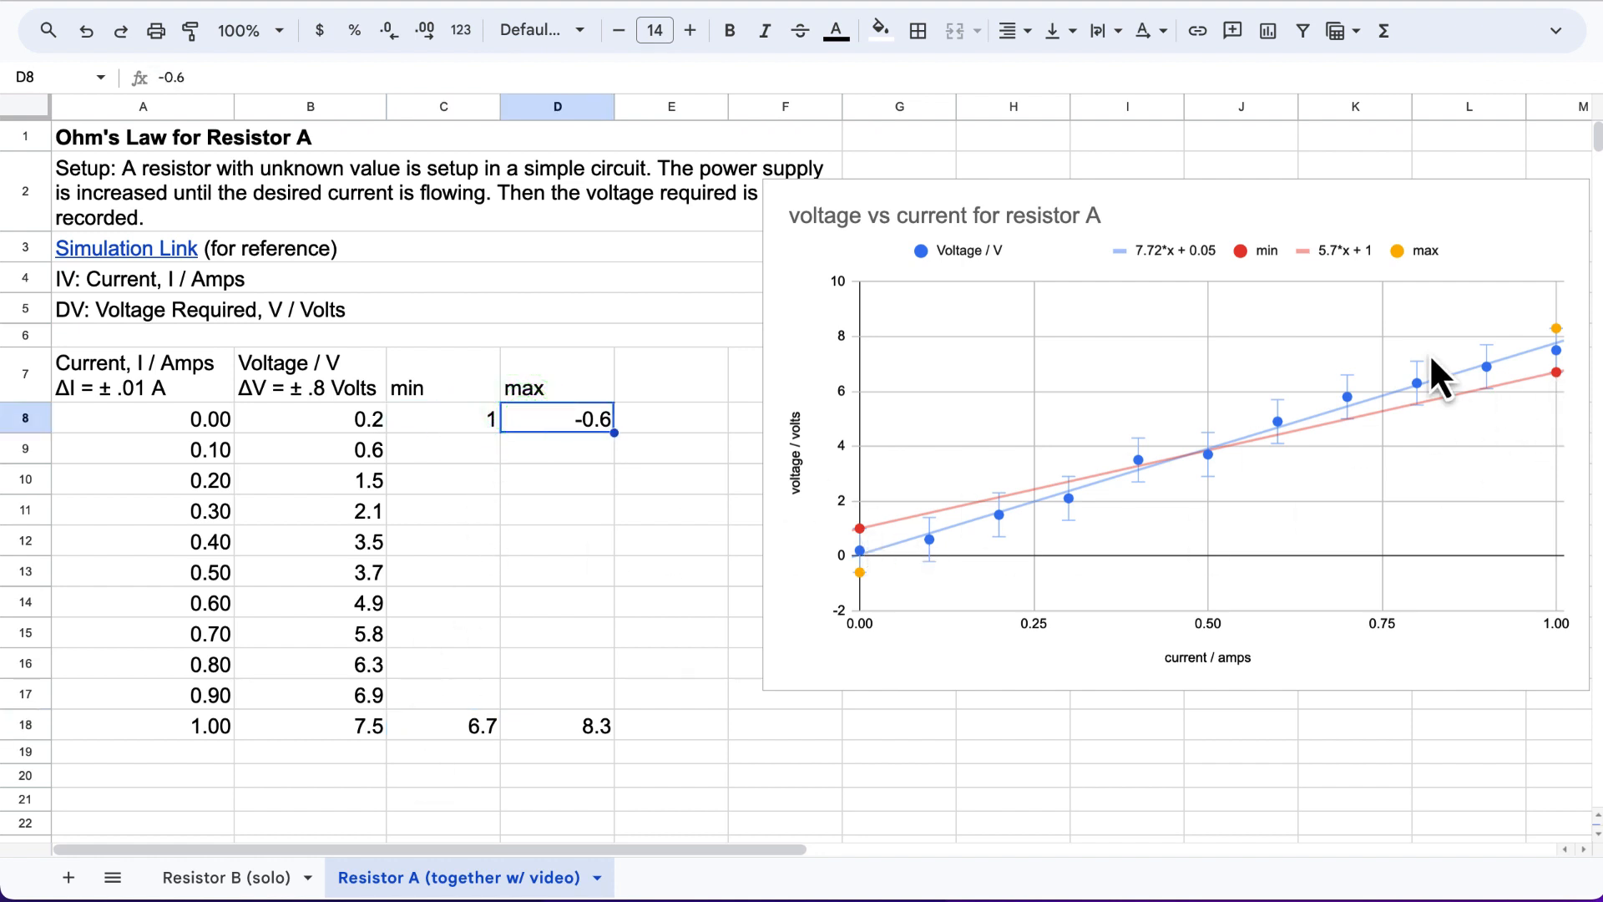
{"action": "left_click", "coordinate": [483, 419]}
{"action": "left_click_drag", "start_coordinate": [539, 376], "coordinate": [538, 724]}
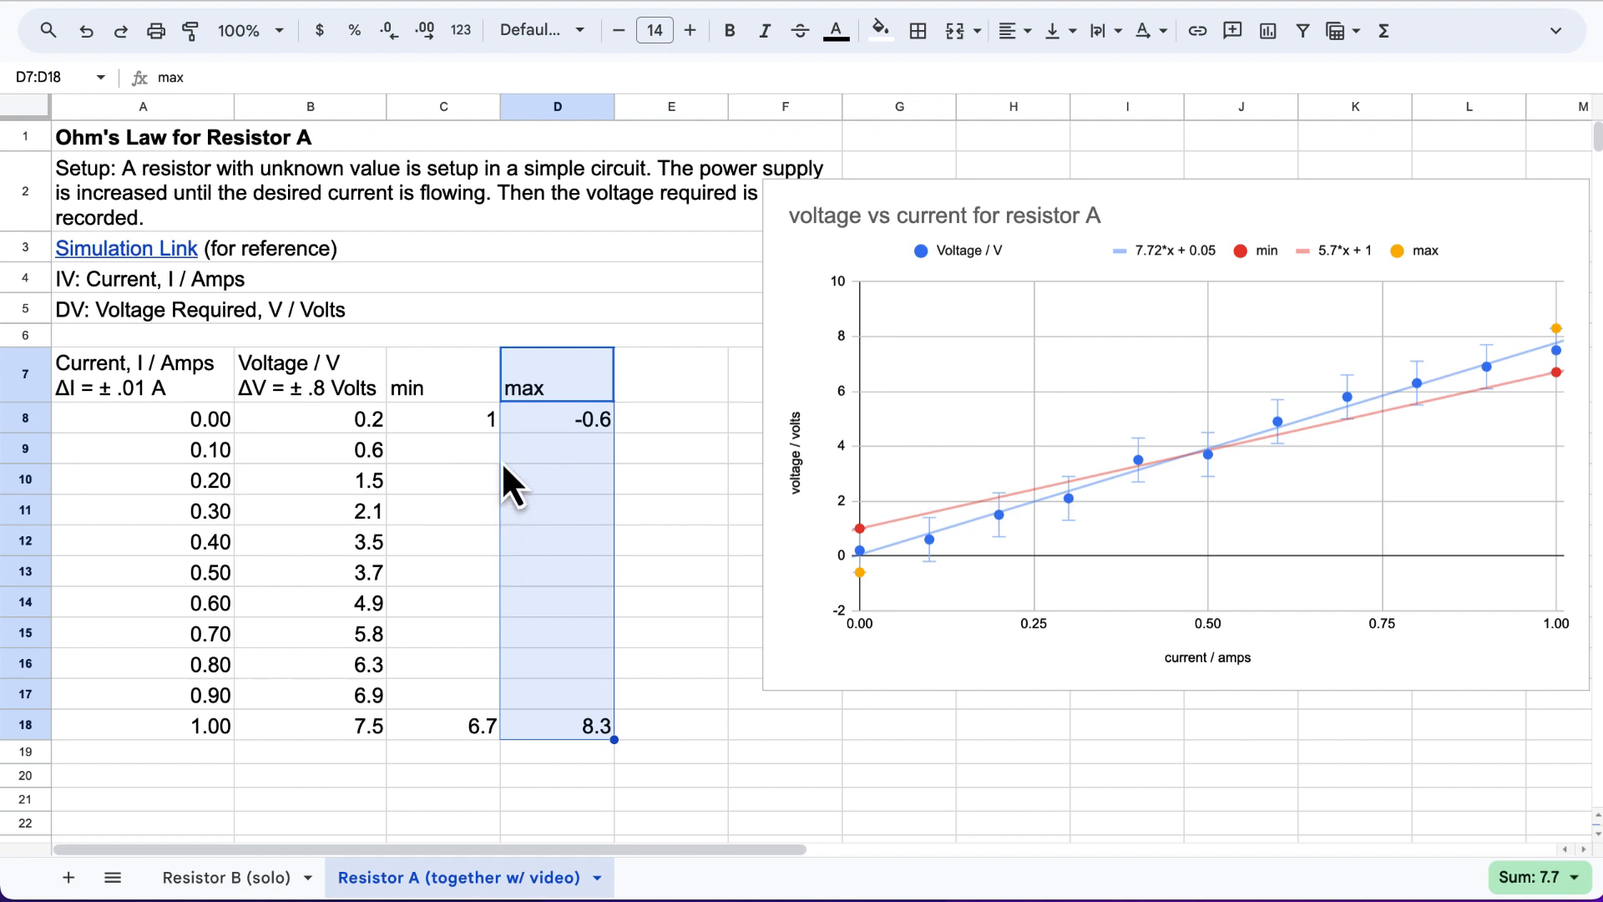
{"action": "left_click", "coordinate": [496, 634]}
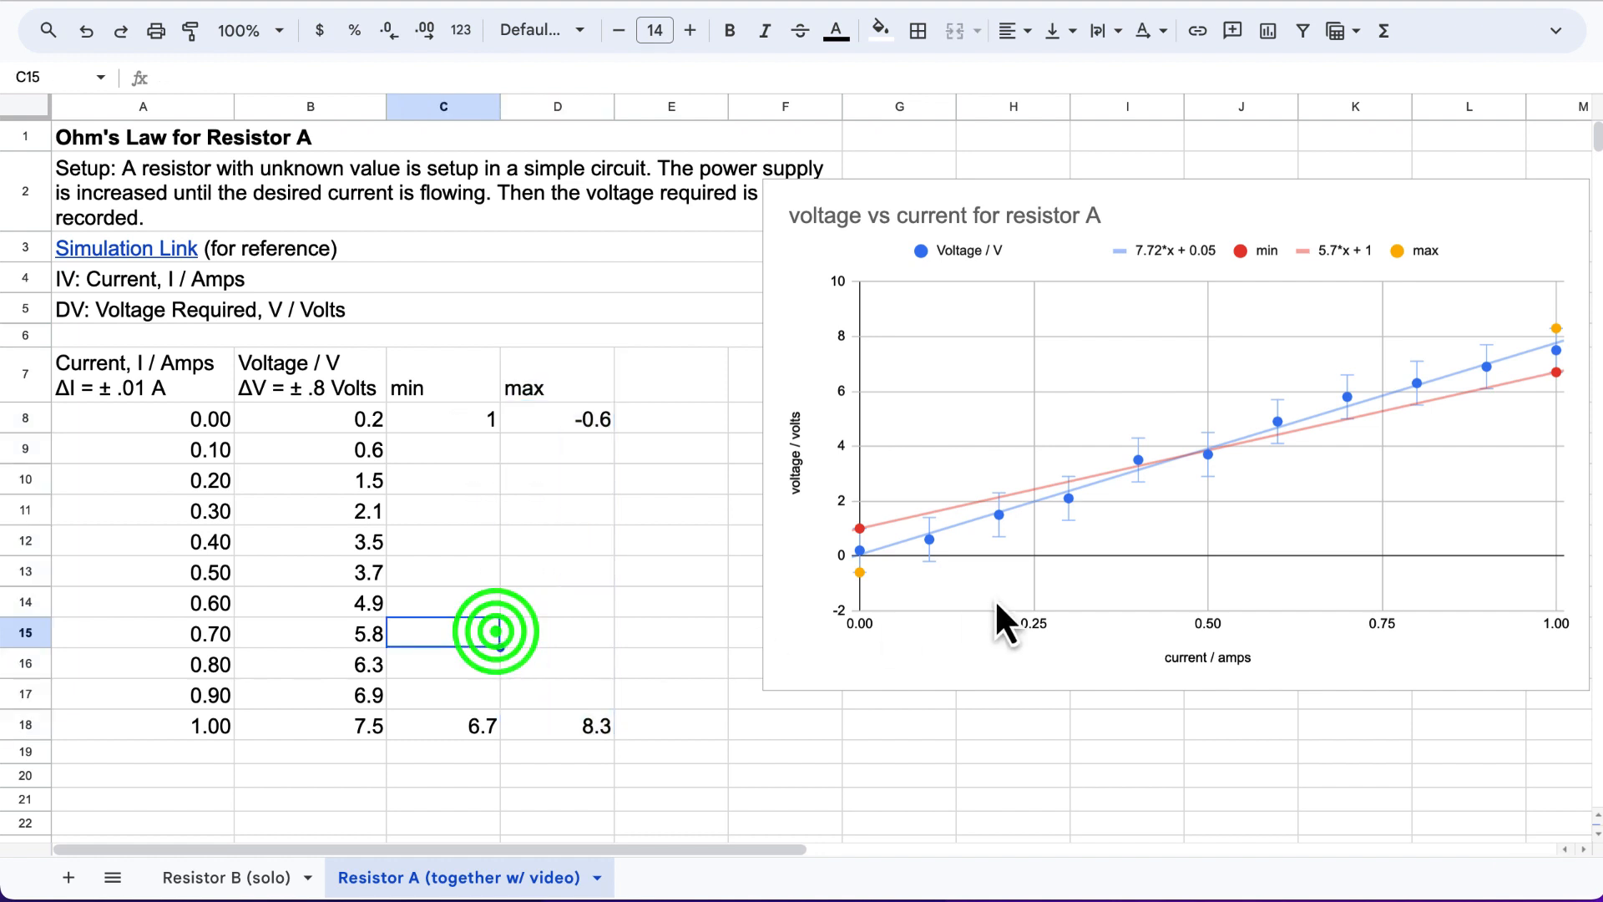
{"action": "left_click", "coordinate": [860, 576]}
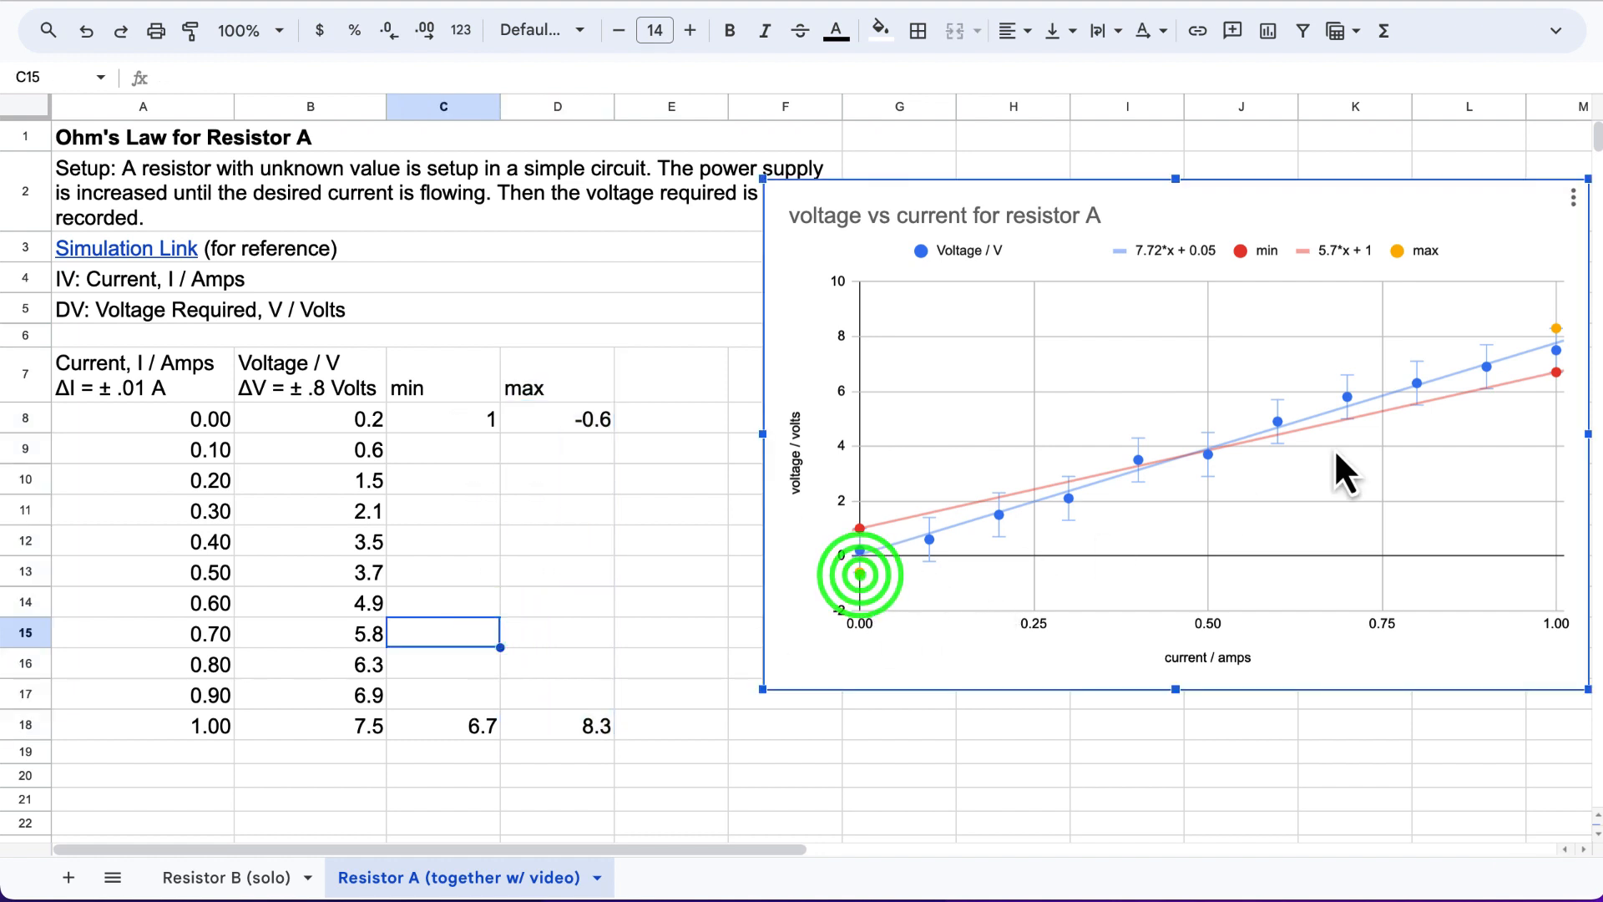
Open the chart for editing and add a linear trendline to the max series.
{"action": "left_click", "coordinate": [1573, 199]}
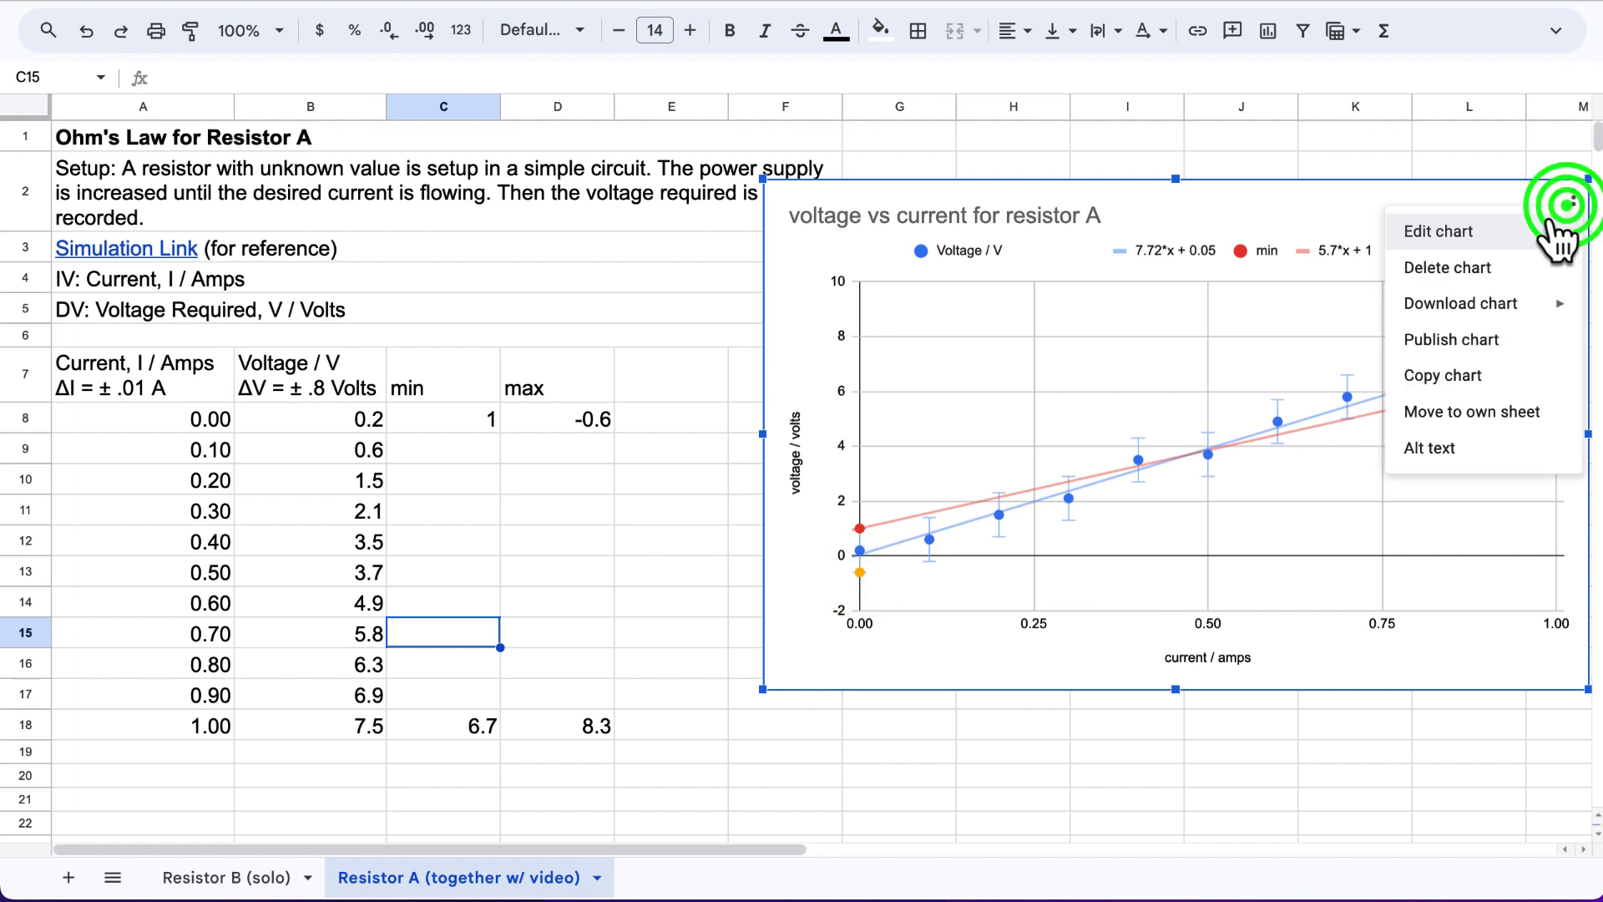
{"action": "left_click", "coordinate": [1456, 238]}
{"action": "left_click", "coordinate": [1478, 102]}
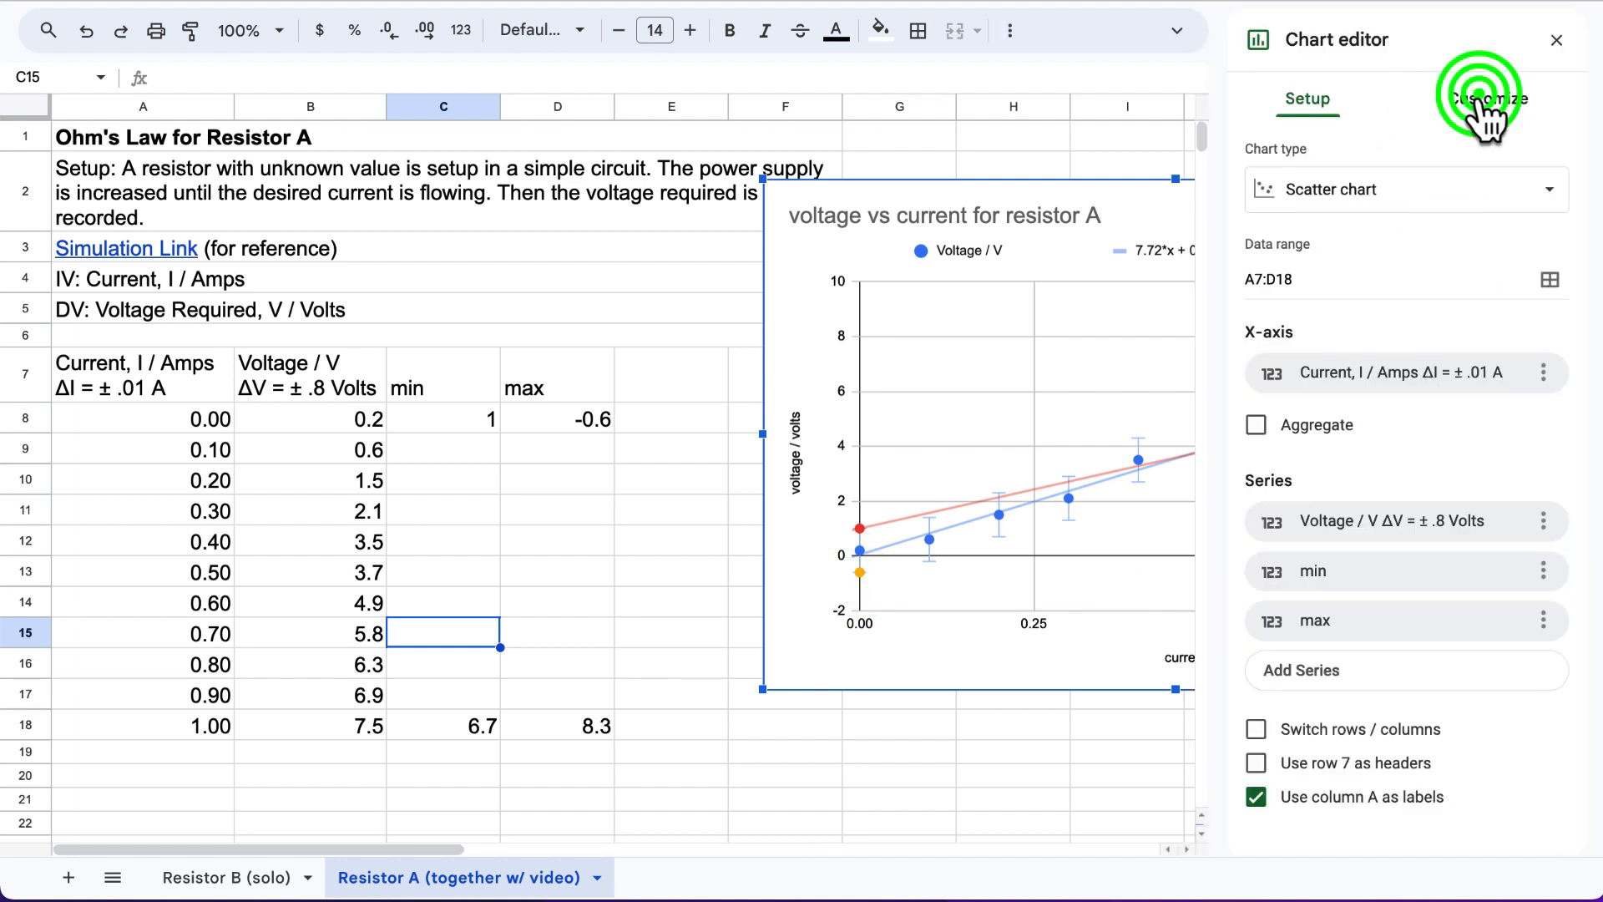
{"action": "left_click", "coordinate": [1266, 290]}
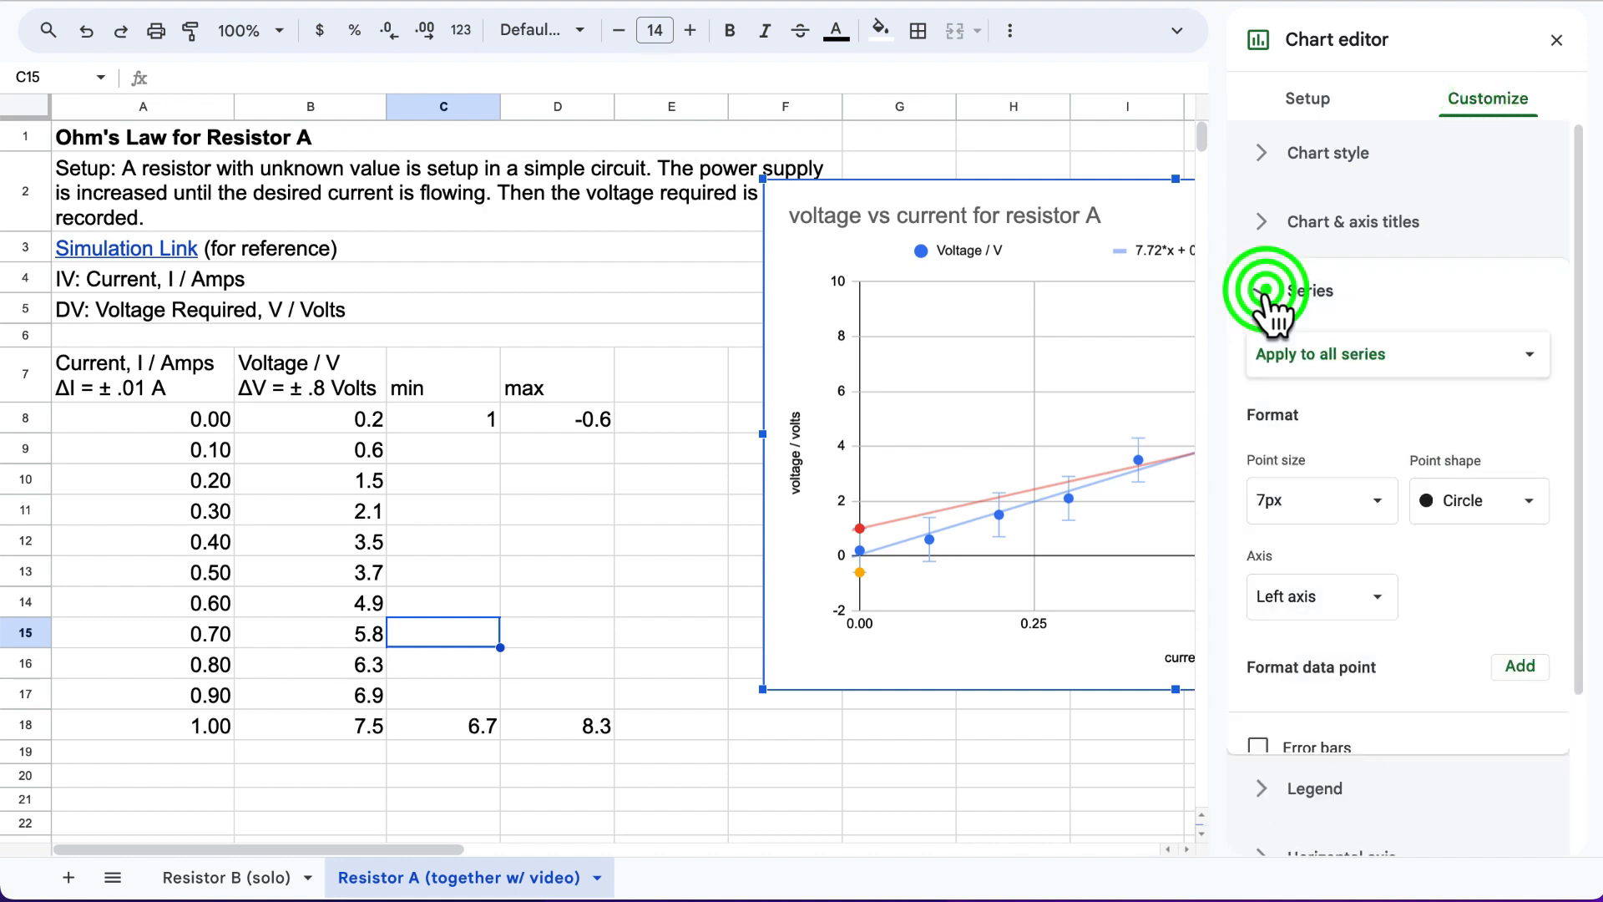
{"action": "left_click", "coordinate": [1359, 350]}
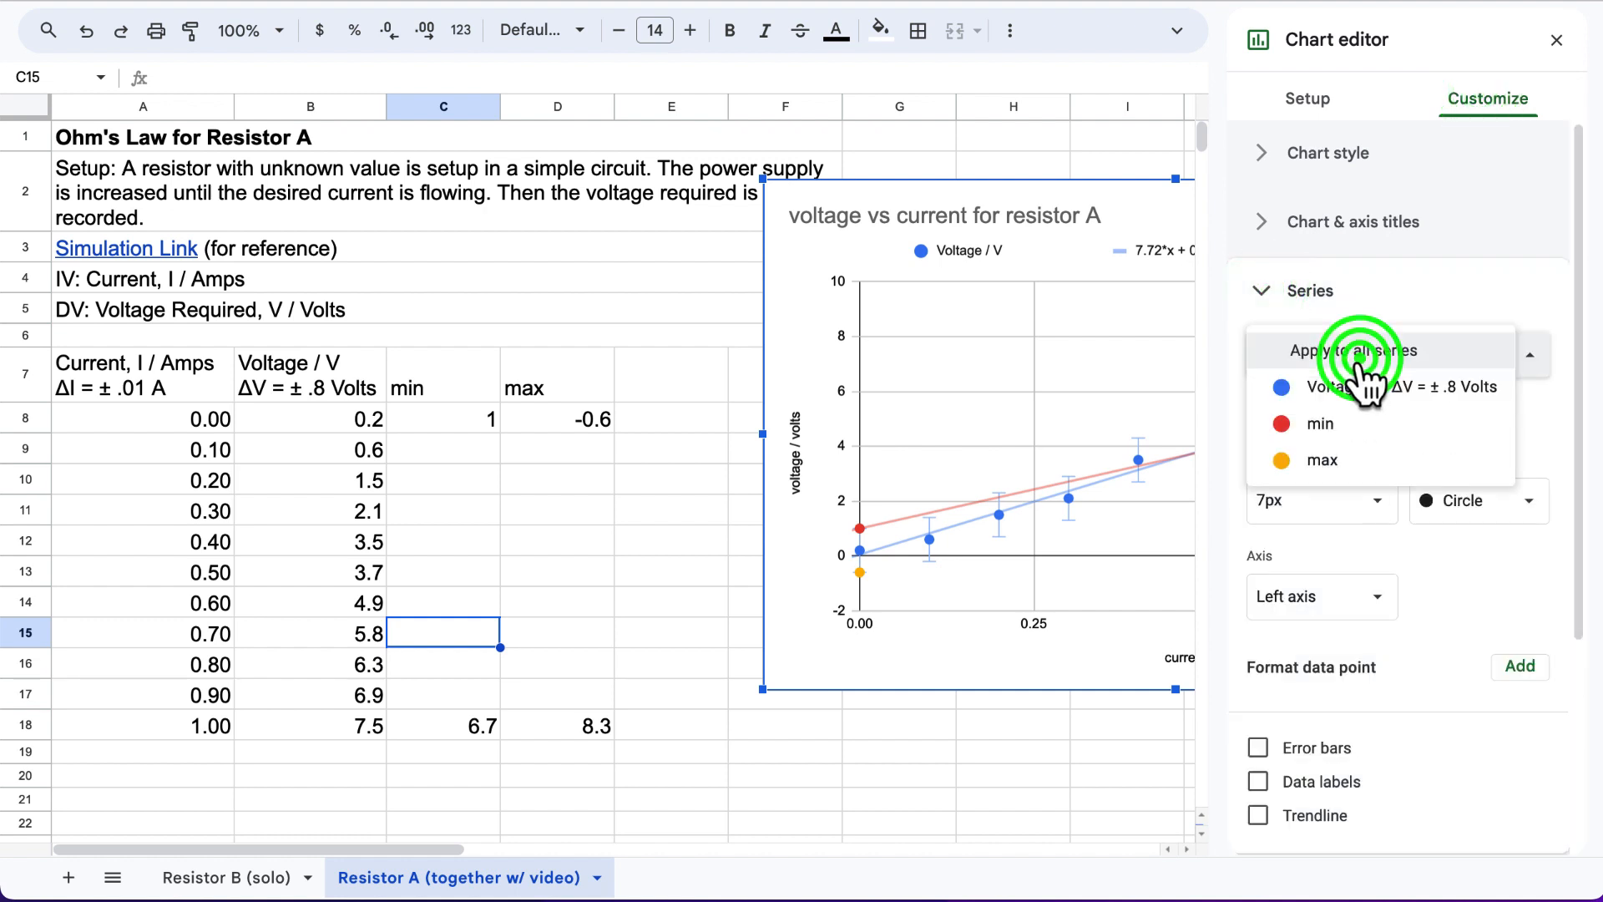
{"action": "left_click", "coordinate": [1365, 459]}
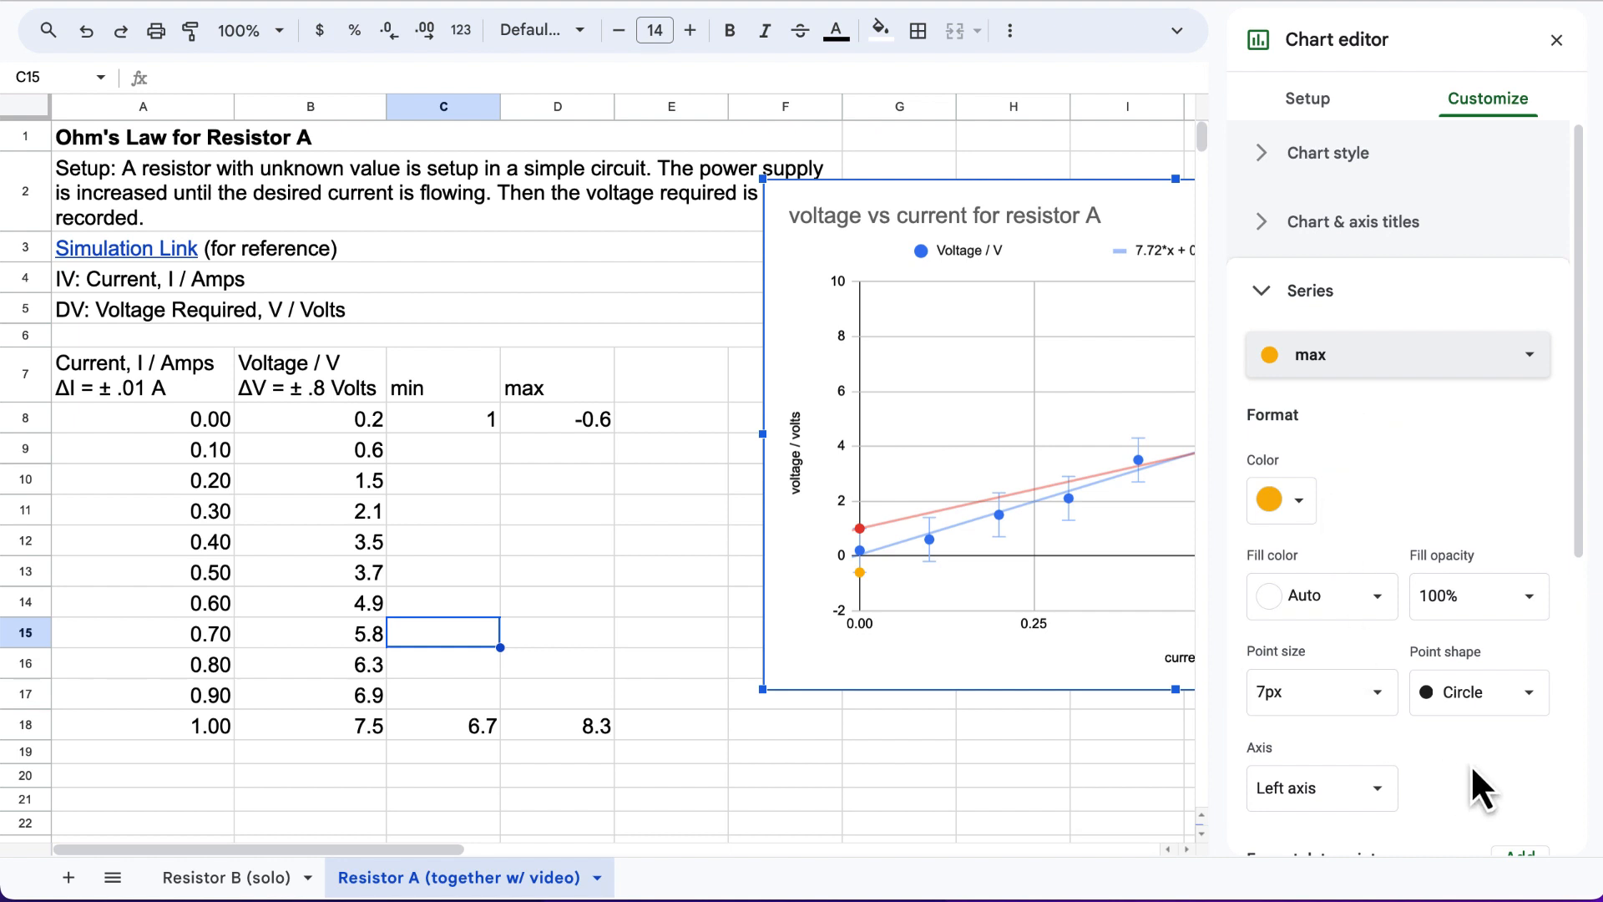
{"action": "left_click_drag", "start_coordinate": [1578, 440], "coordinate": [1578, 530]}
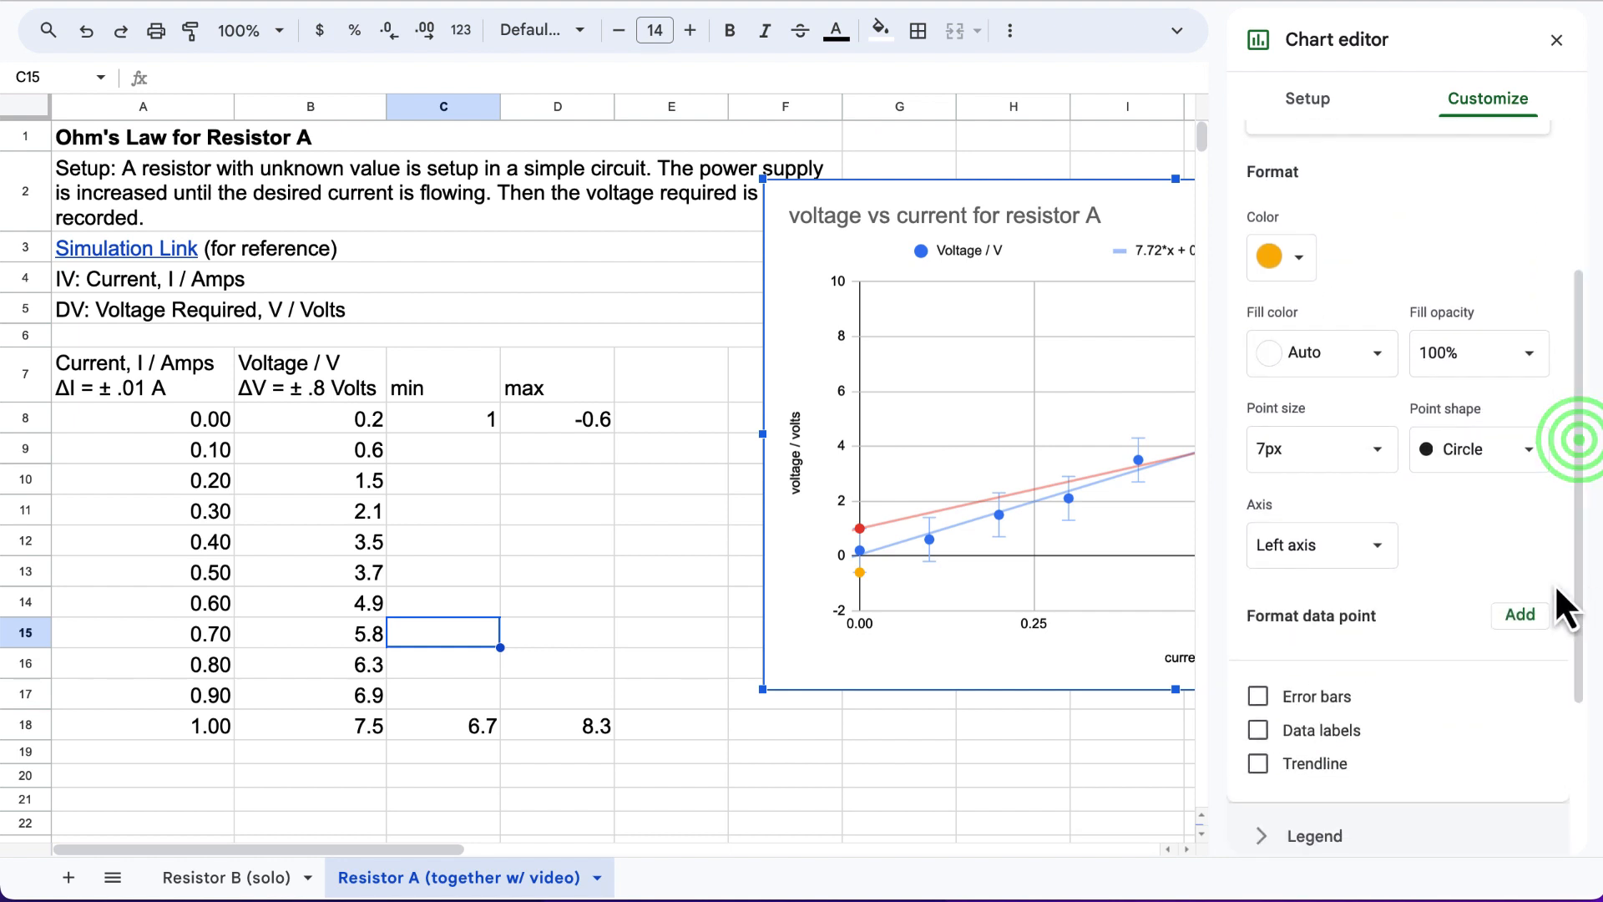
{"action": "left_click", "coordinate": [1260, 765]}
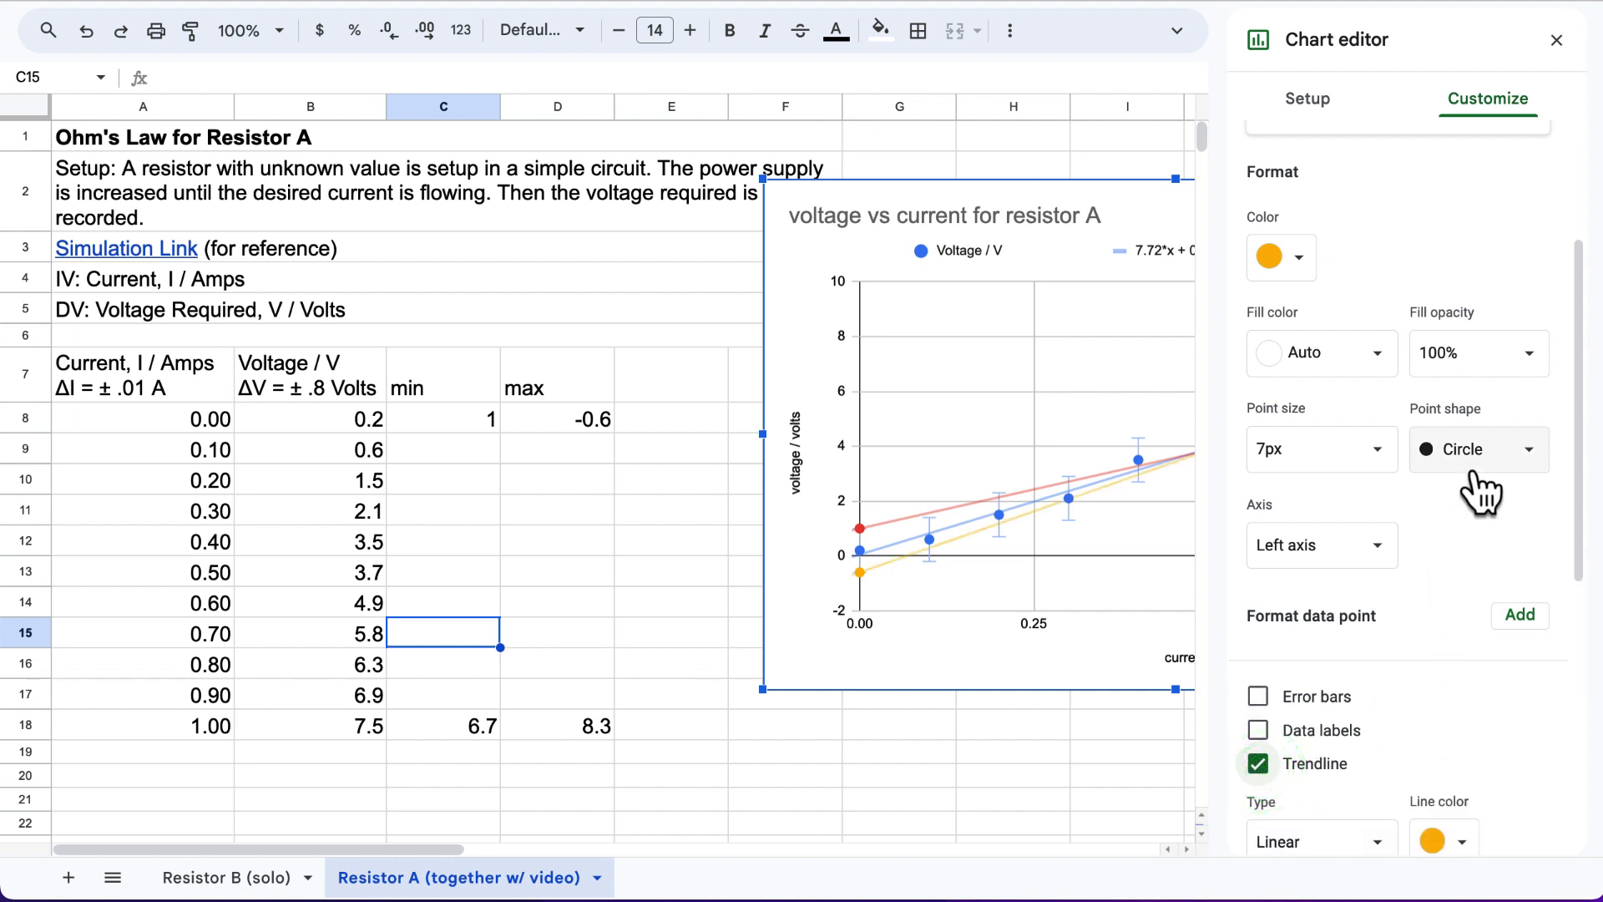
Label the max trendline with its equation and close the chart editor.
{"action": "left_click_drag", "start_coordinate": [1577, 422], "coordinate": [1580, 626]}
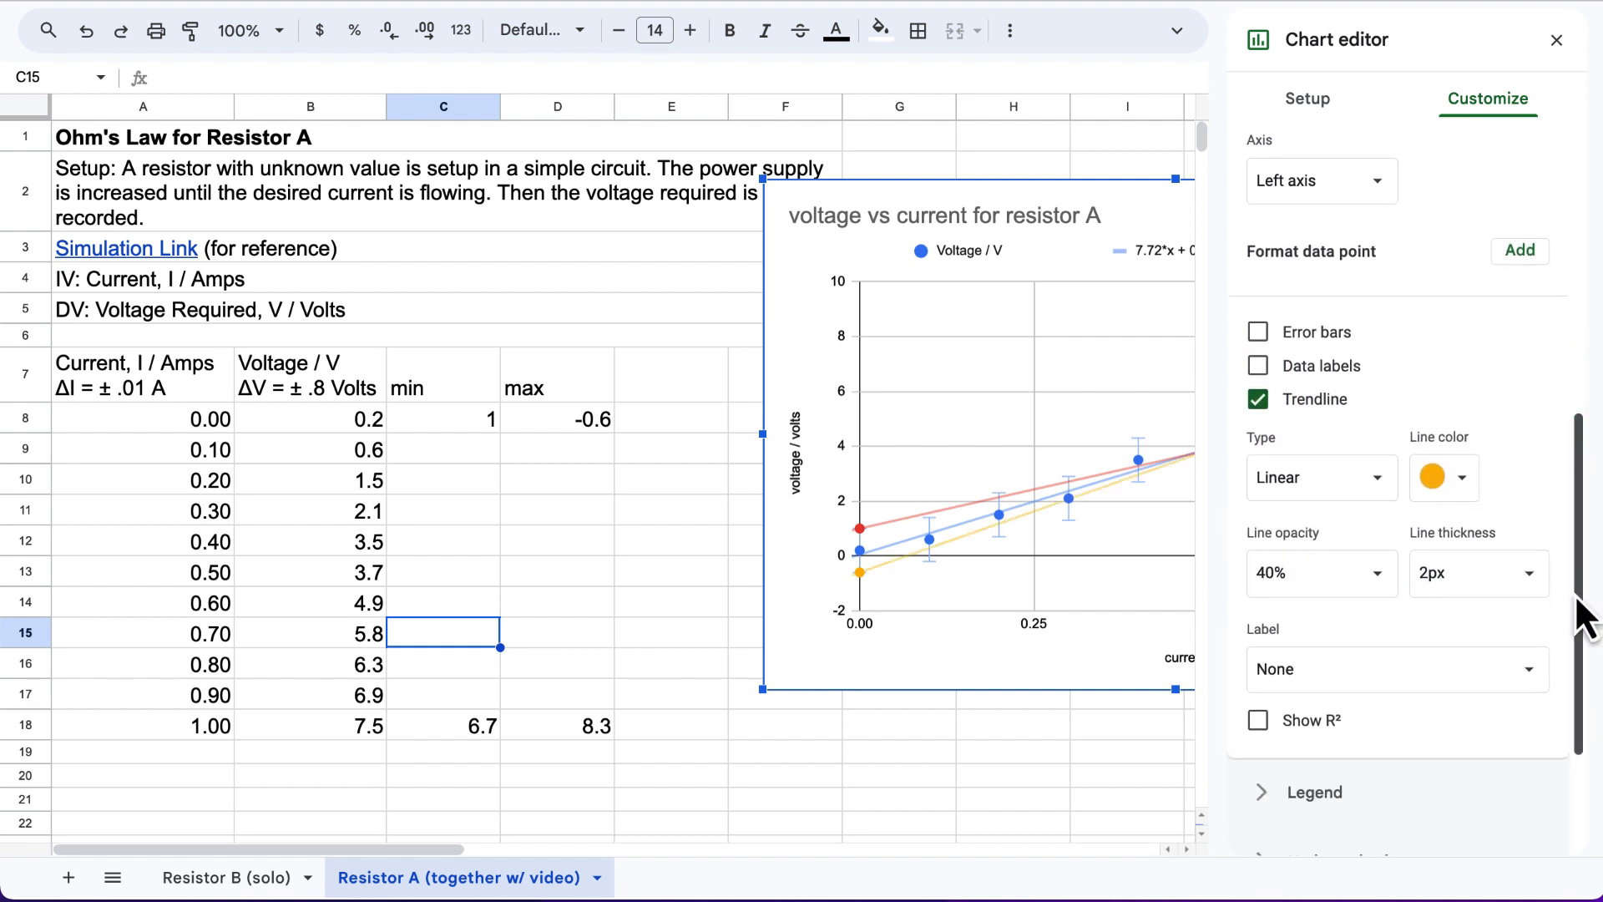
{"action": "left_click", "coordinate": [1330, 677]}
{"action": "left_click", "coordinate": [1331, 735]}
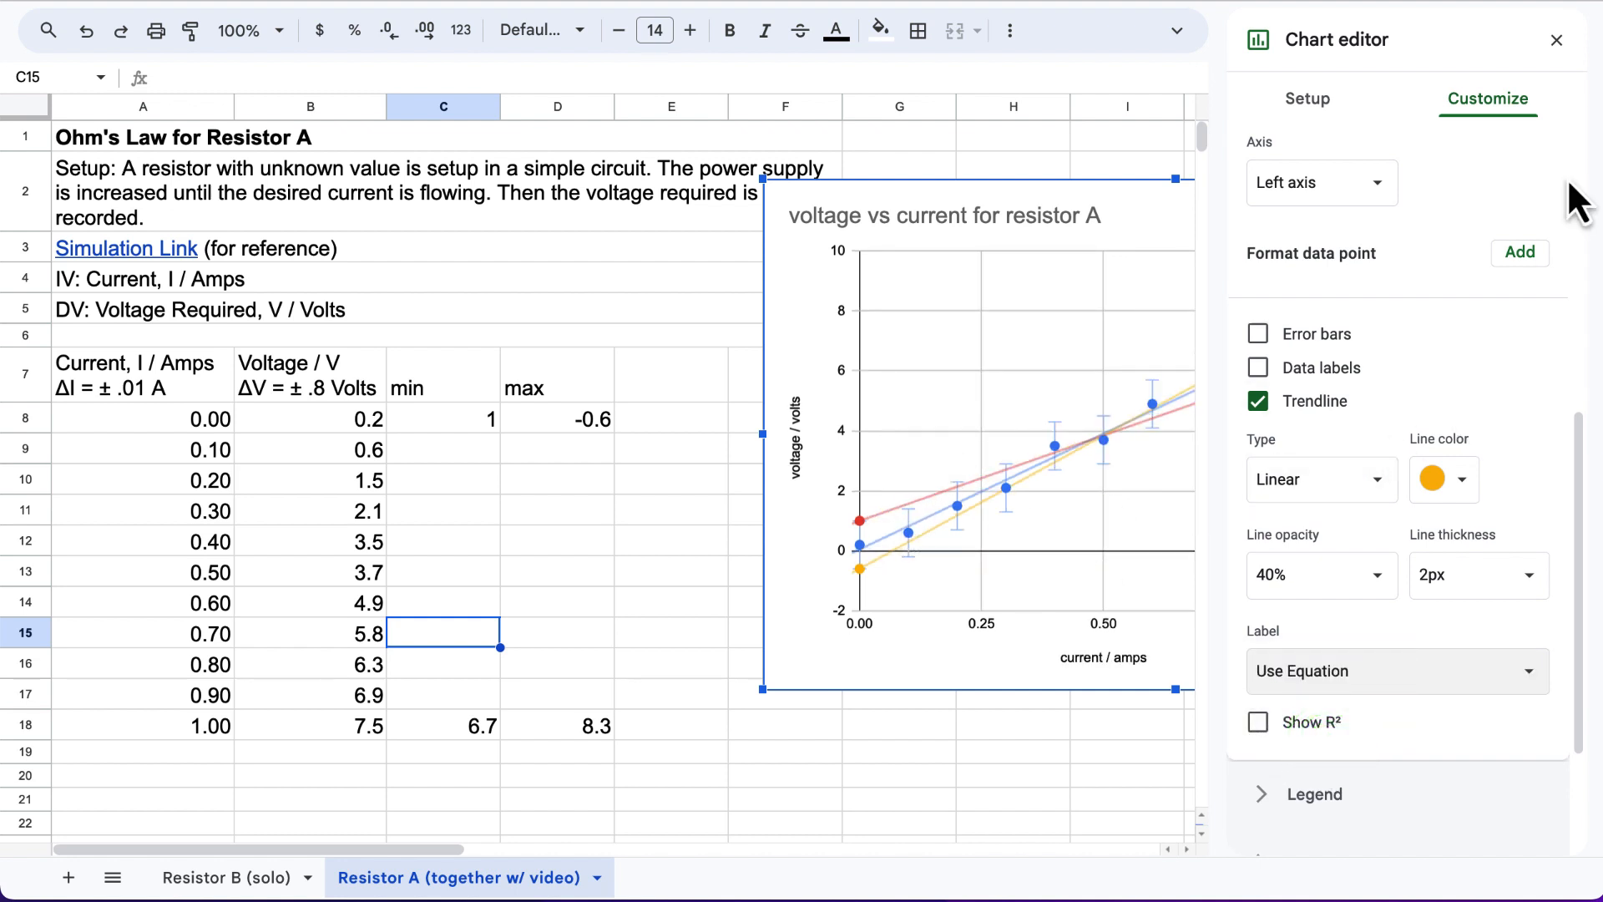
{"action": "left_click", "coordinate": [1553, 41]}
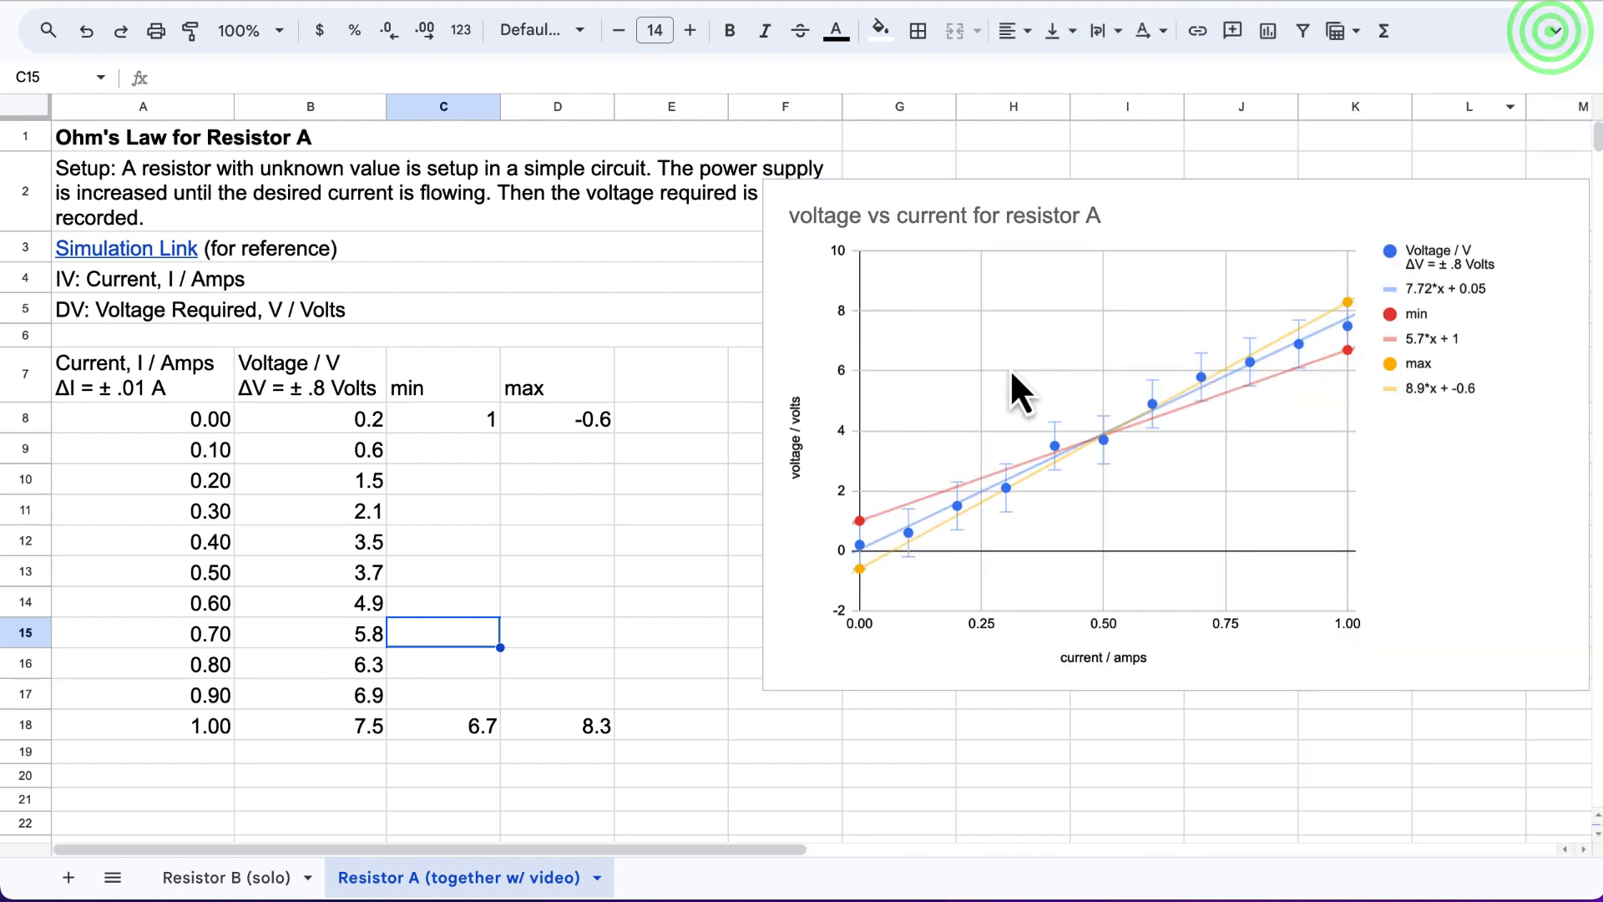
Enlarge the voltage vs current chart and move it so the min column stays uncovered.
{"action": "left_click", "coordinate": [878, 195]}
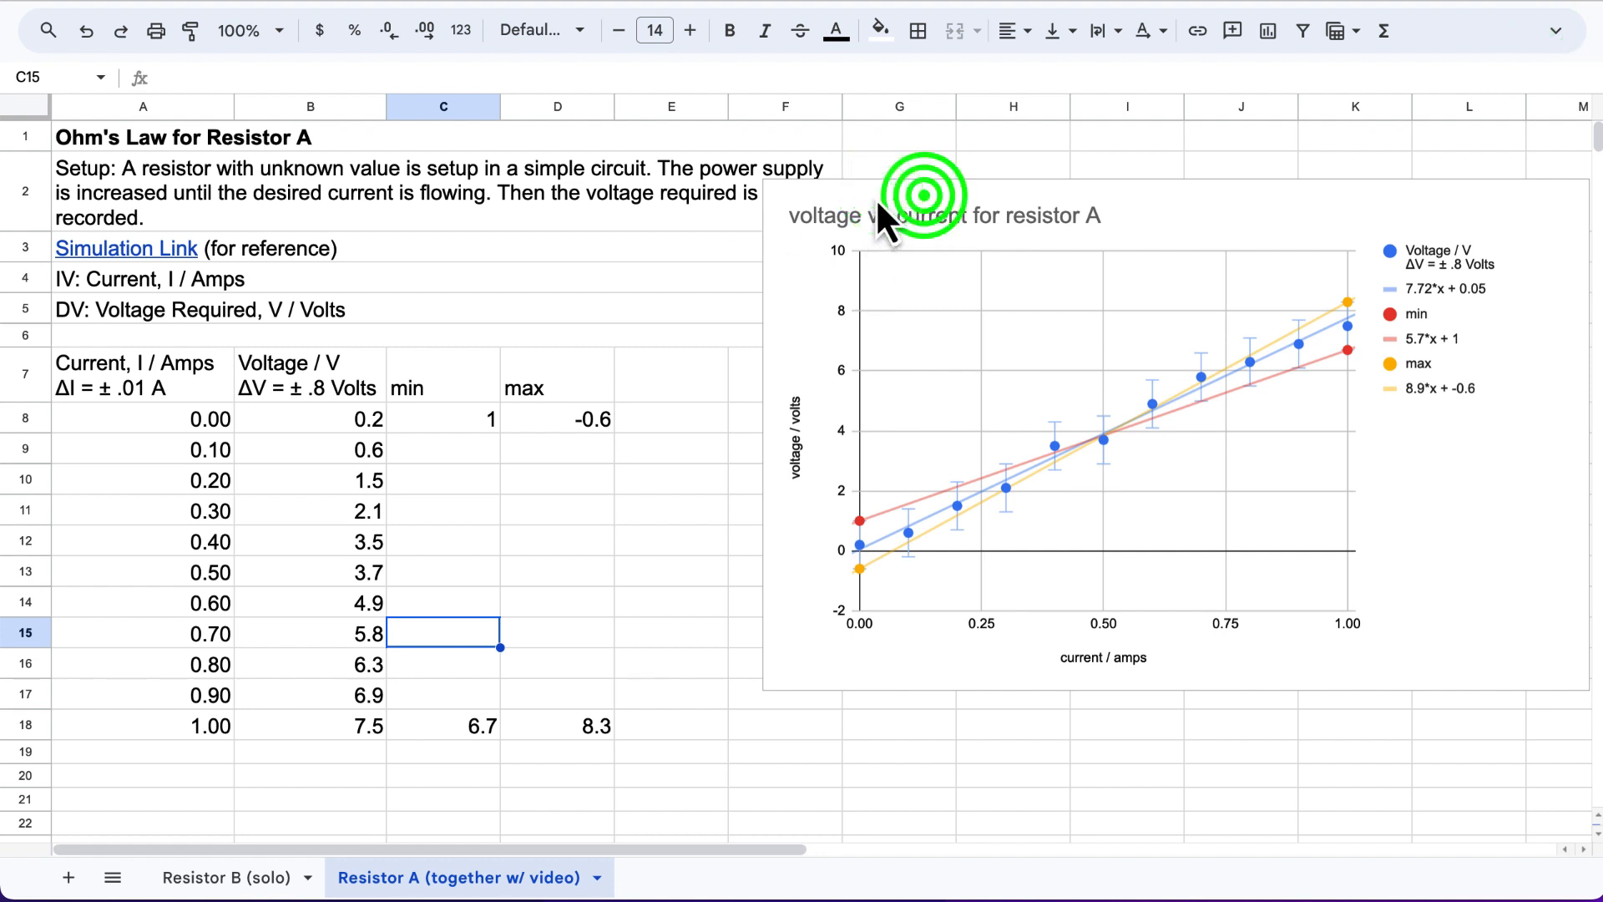
{"action": "left_click", "coordinate": [922, 195]}
{"action": "left_click_drag", "start_coordinate": [1356, 675], "coordinate": [1122, 665]}
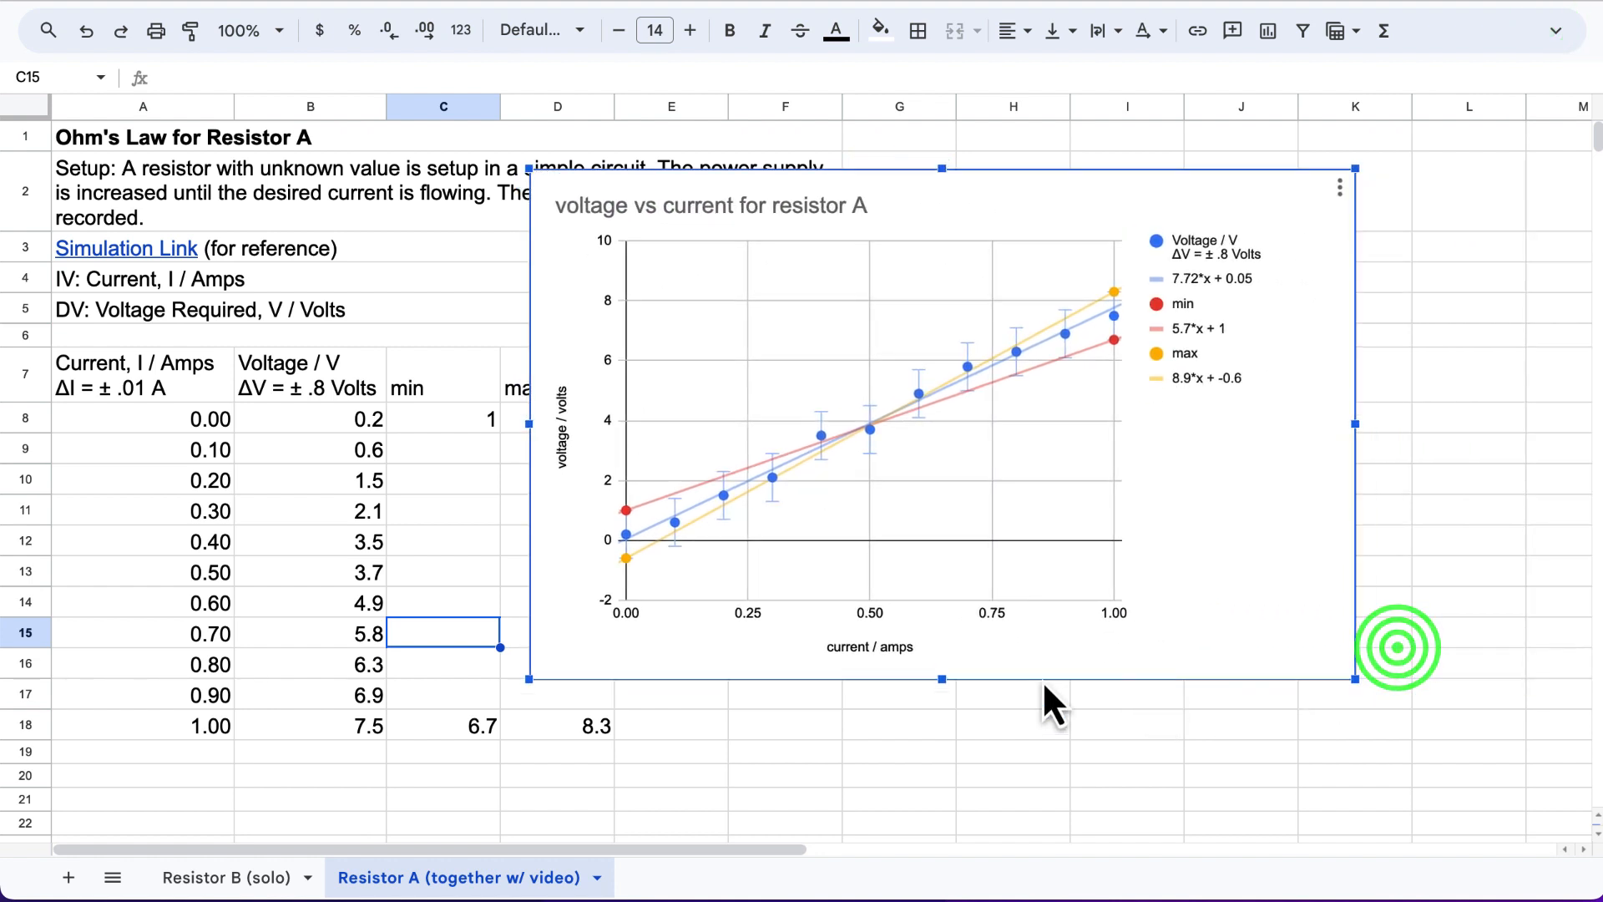
{"action": "left_click_drag", "start_coordinate": [529, 679], "coordinate": [372, 776]}
{"action": "left_click_drag", "start_coordinate": [1355, 776], "coordinate": [1512, 835]}
{"action": "left_click_drag", "start_coordinate": [1041, 208], "coordinate": [1124, 161]}
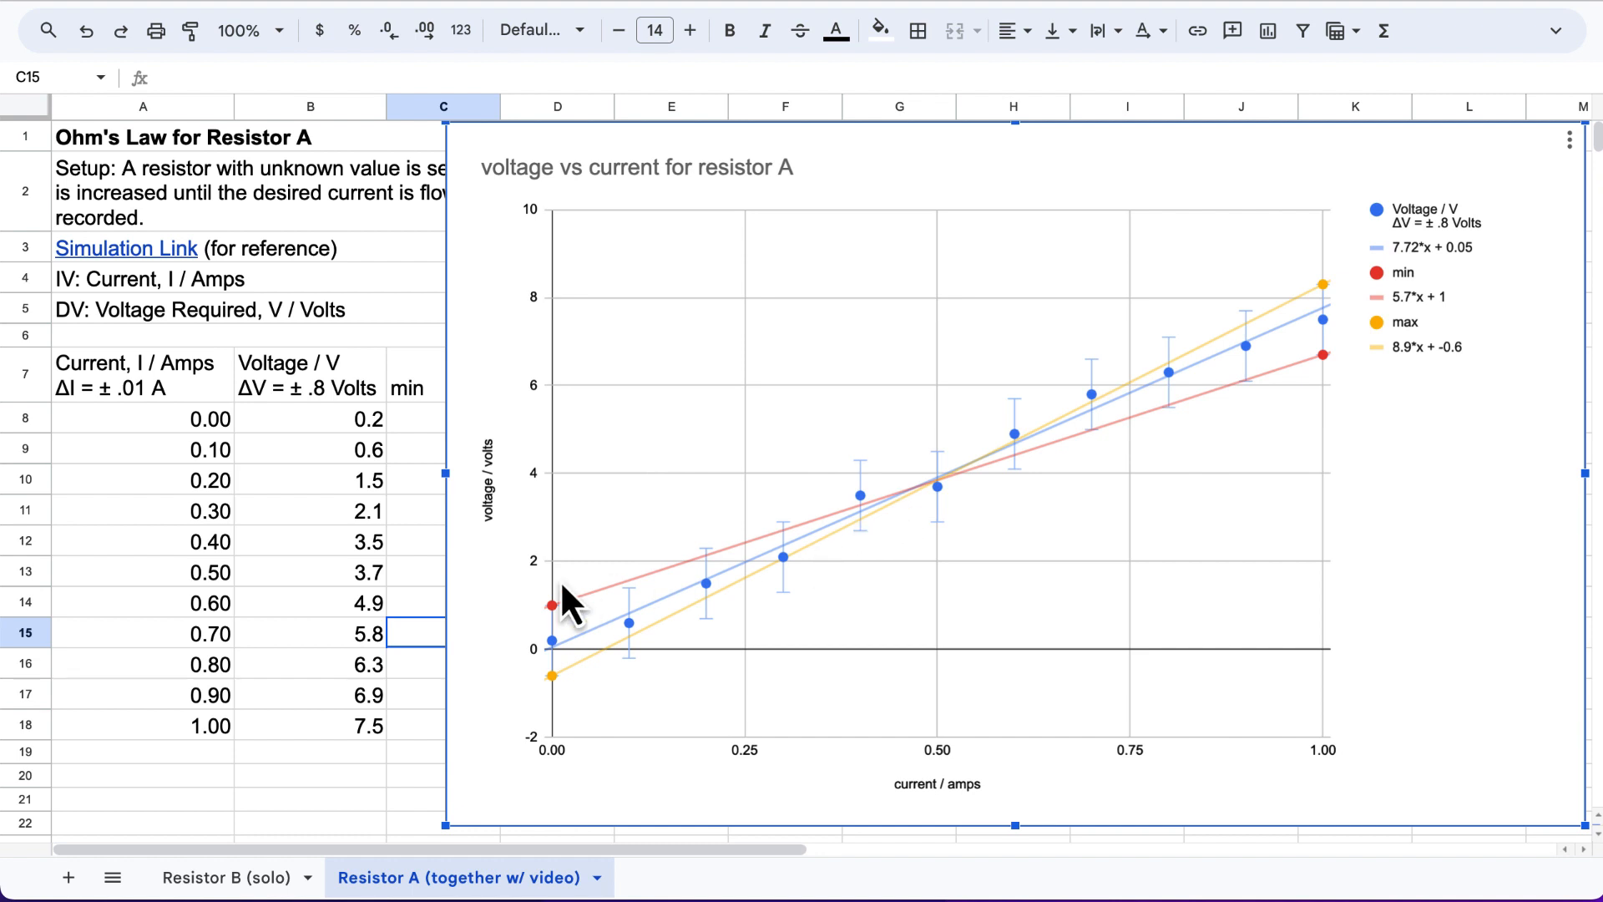
{"action": "left_click_drag", "start_coordinate": [554, 140], "coordinate": [669, 141]}
Try 1.5 in C8 as the min line's voltage at 0.00 A.
{"action": "left_click", "coordinate": [463, 431]}
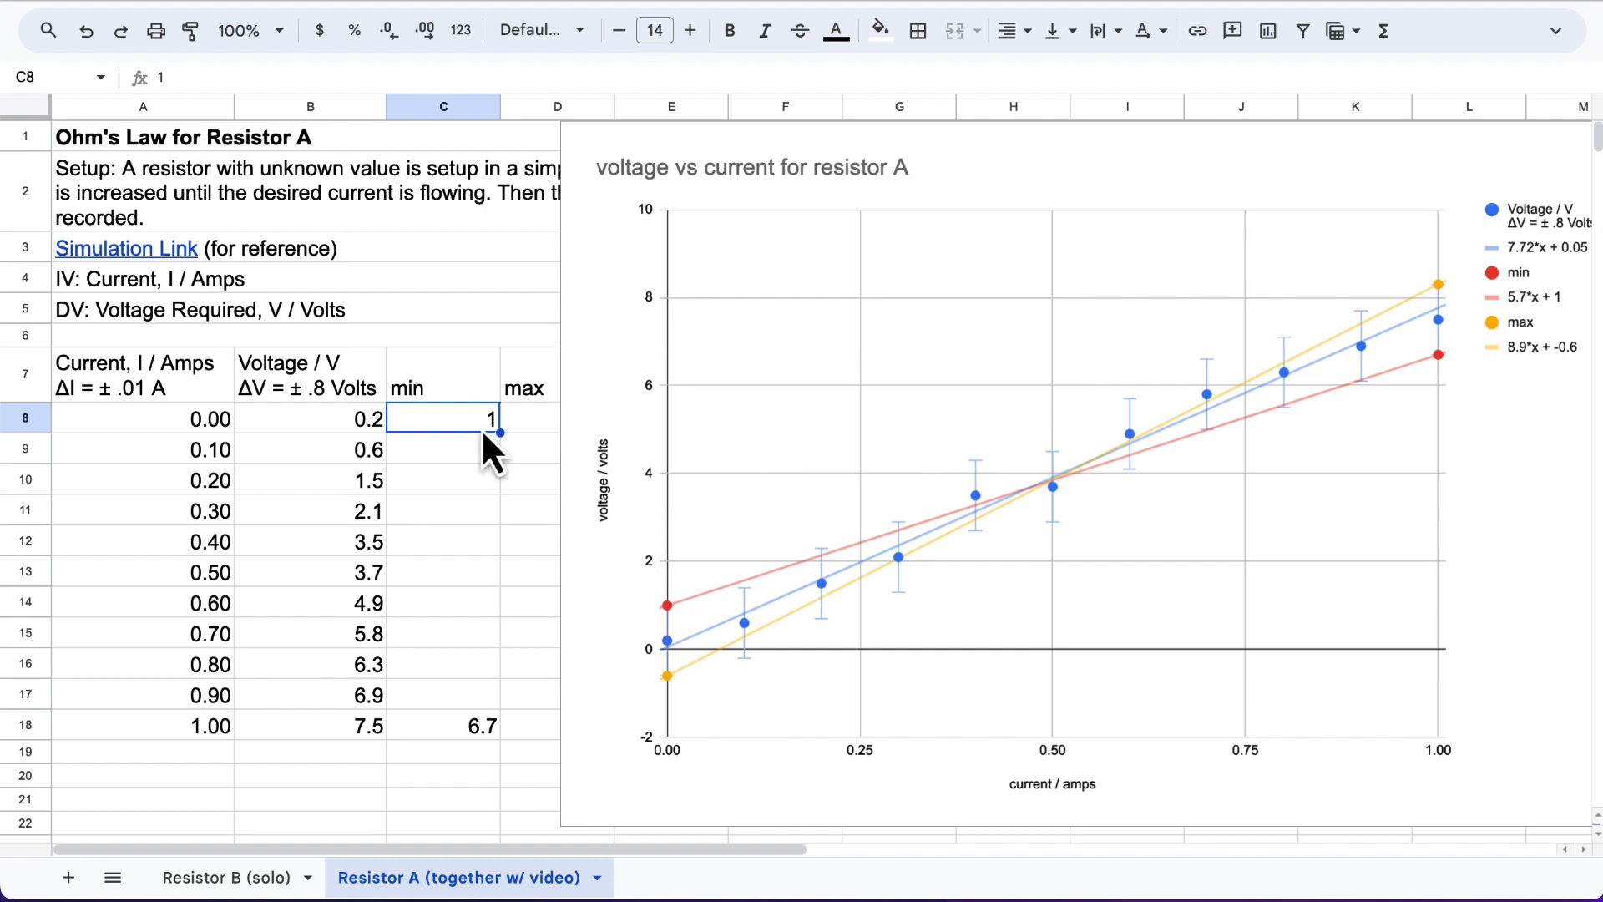
{"action": "type", "text": "1.5"}
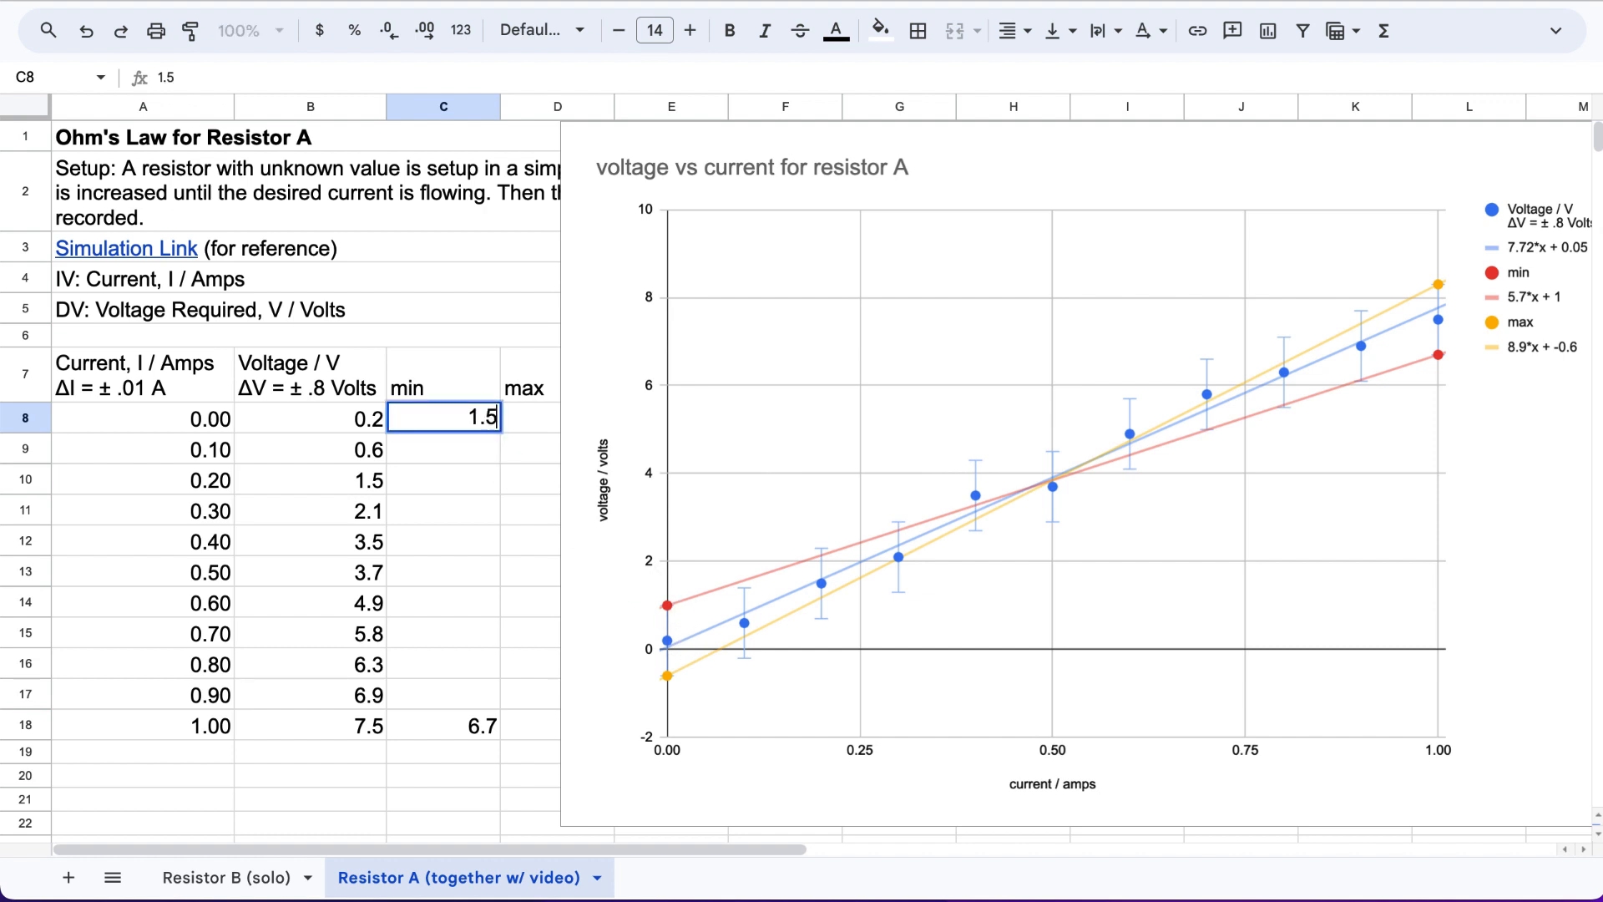
{"action": "key", "text": "Return"}
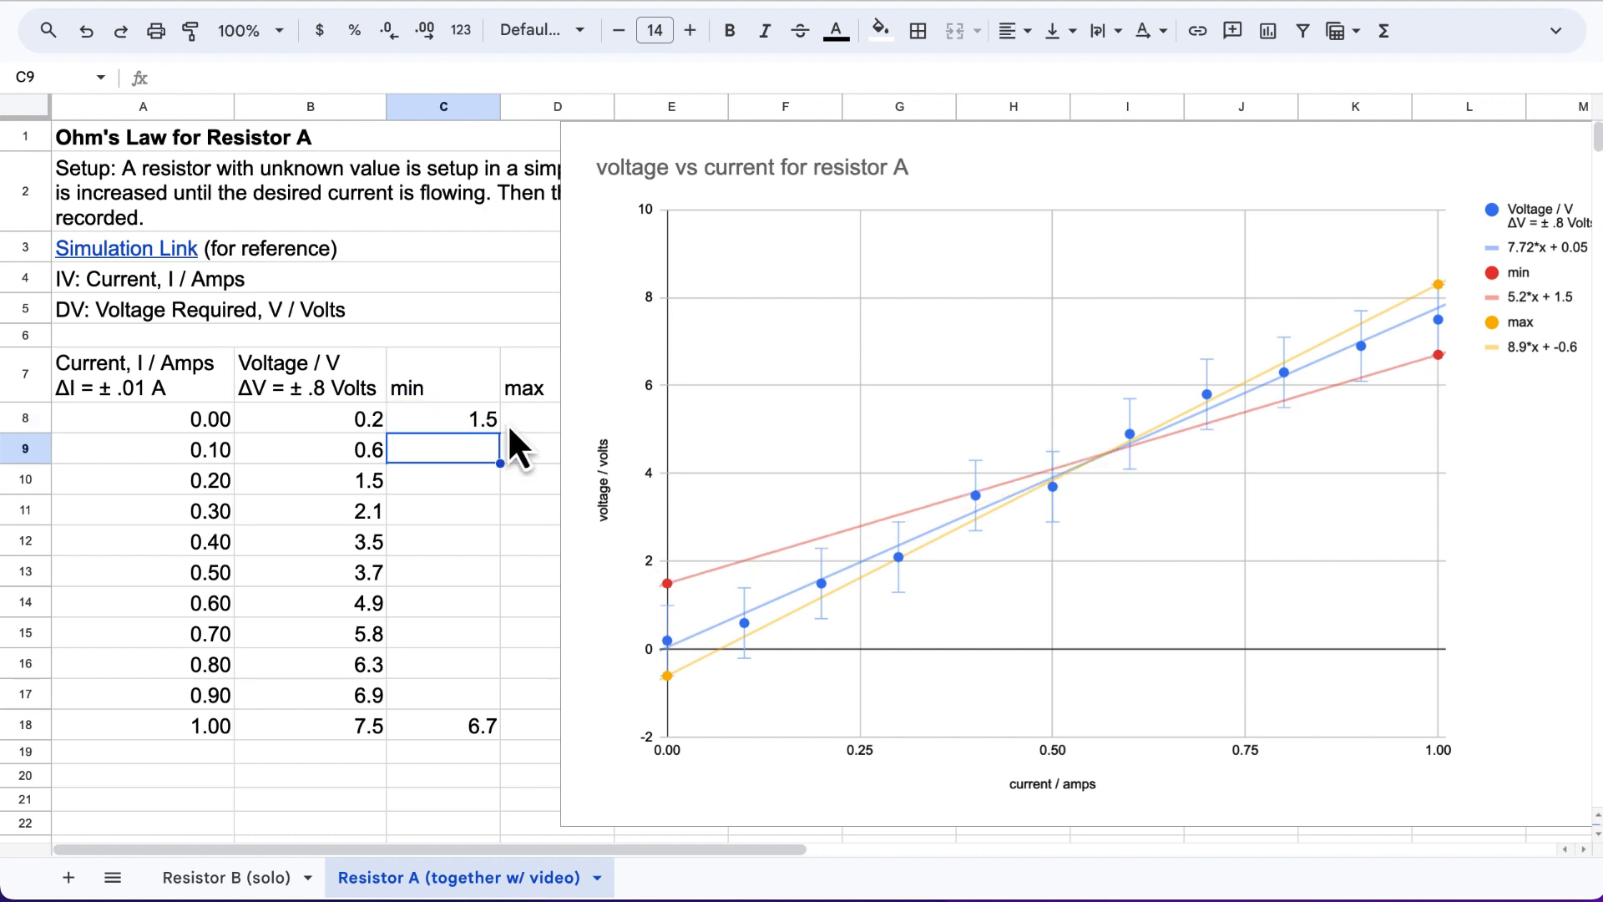
Try 0 and 1 in C8 as the min line's voltage at 0.00 A.
{"action": "left_click", "coordinate": [479, 419]}
{"action": "type", "text": "0"}
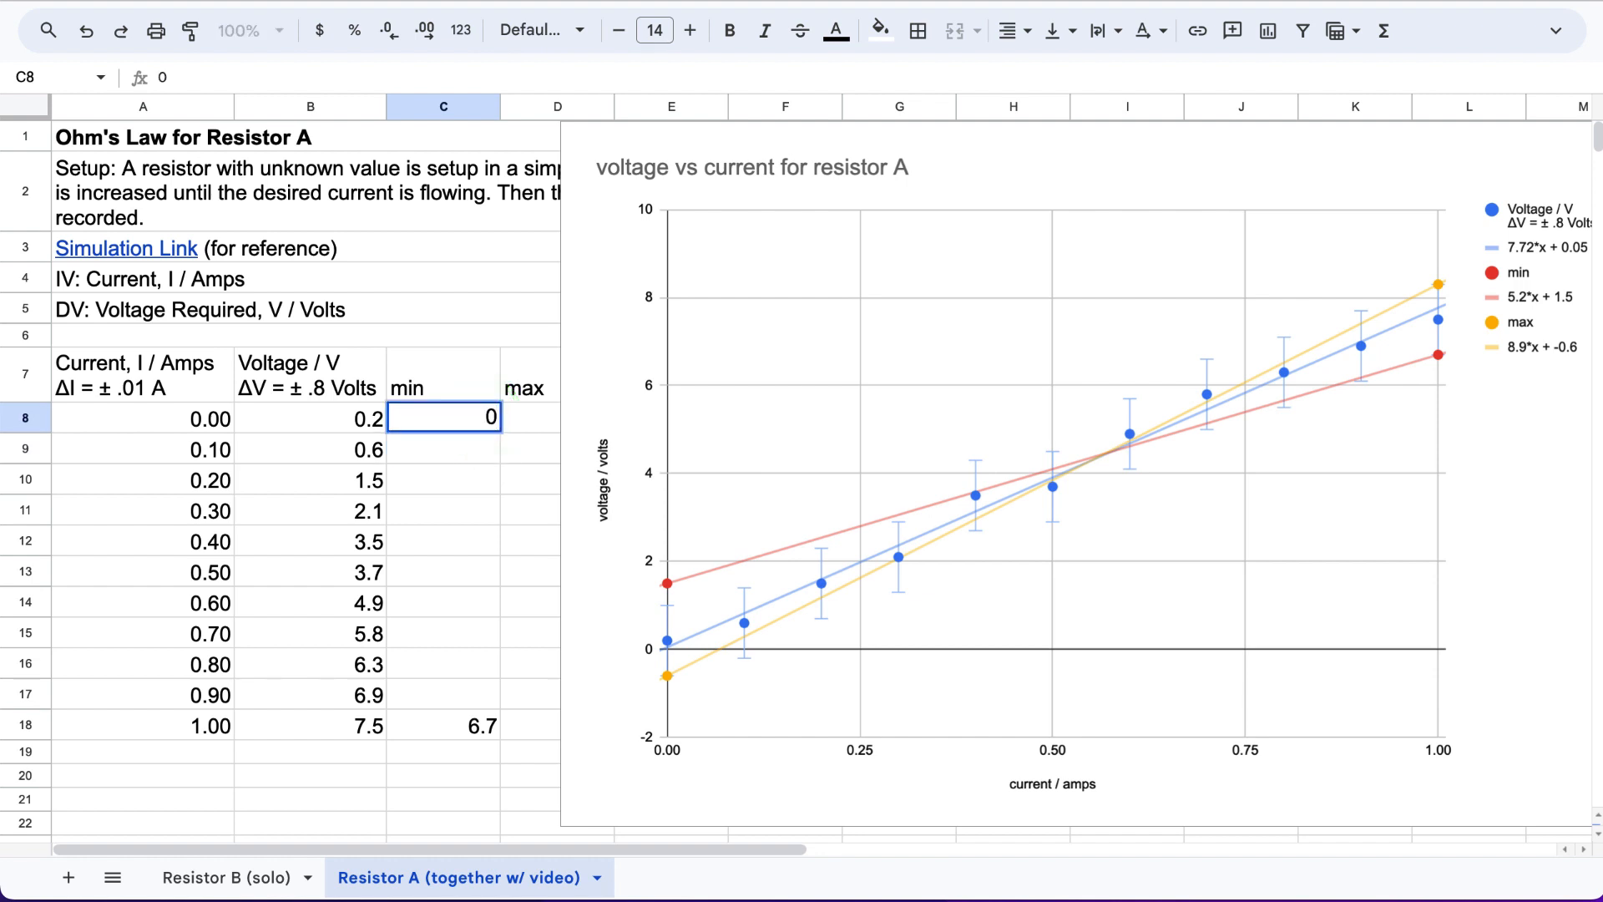
{"action": "key", "text": "Return"}
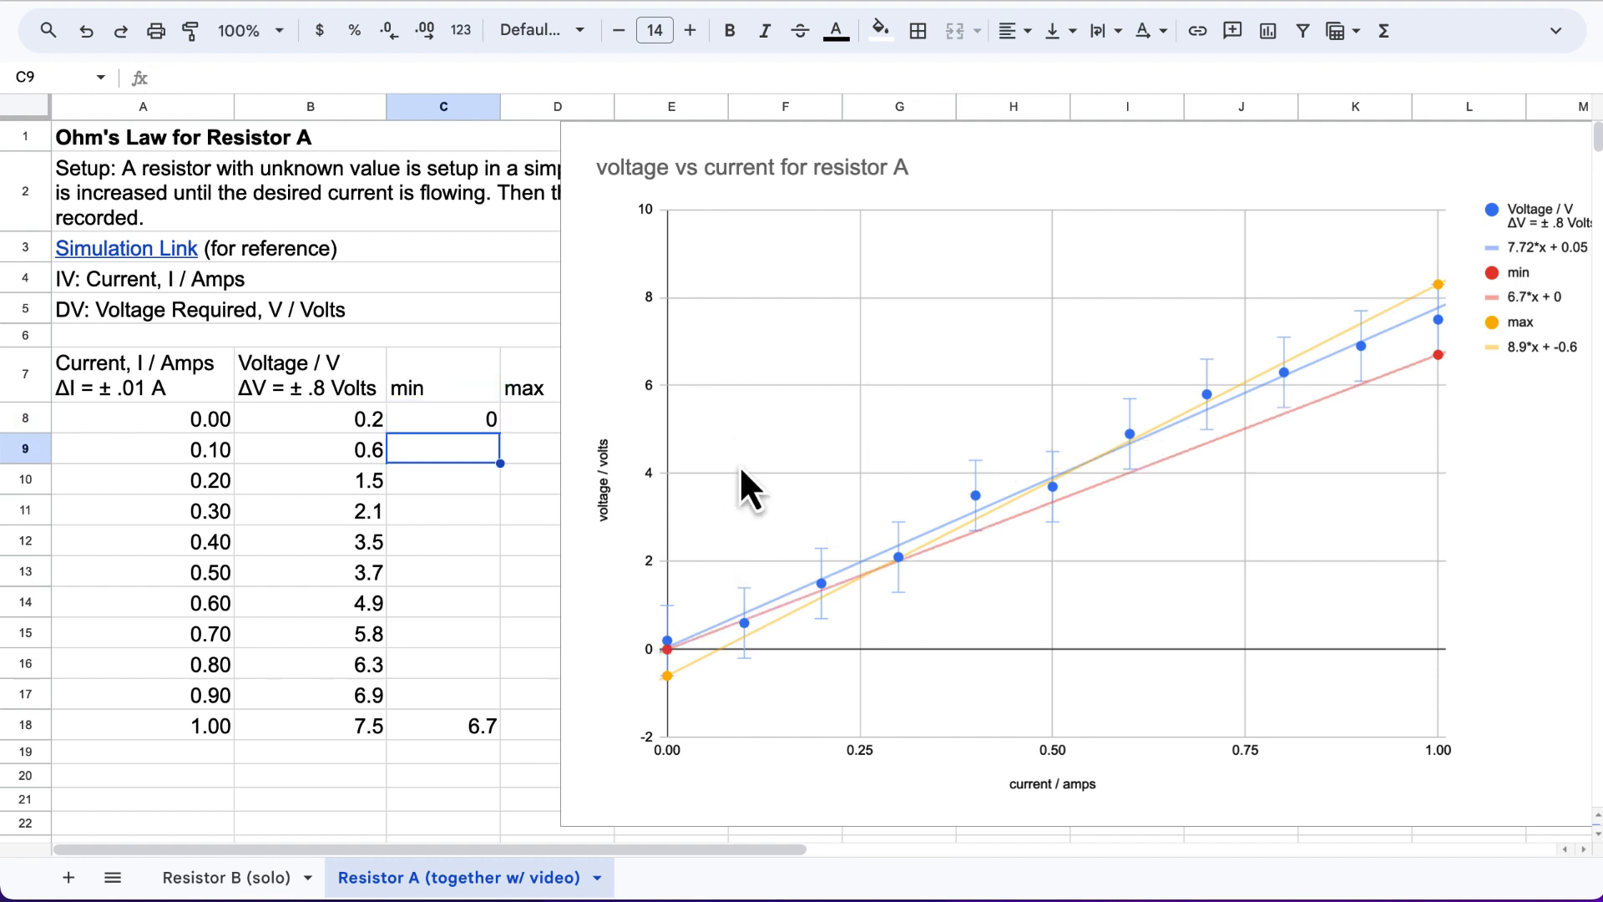
{"action": "left_click", "coordinate": [490, 418]}
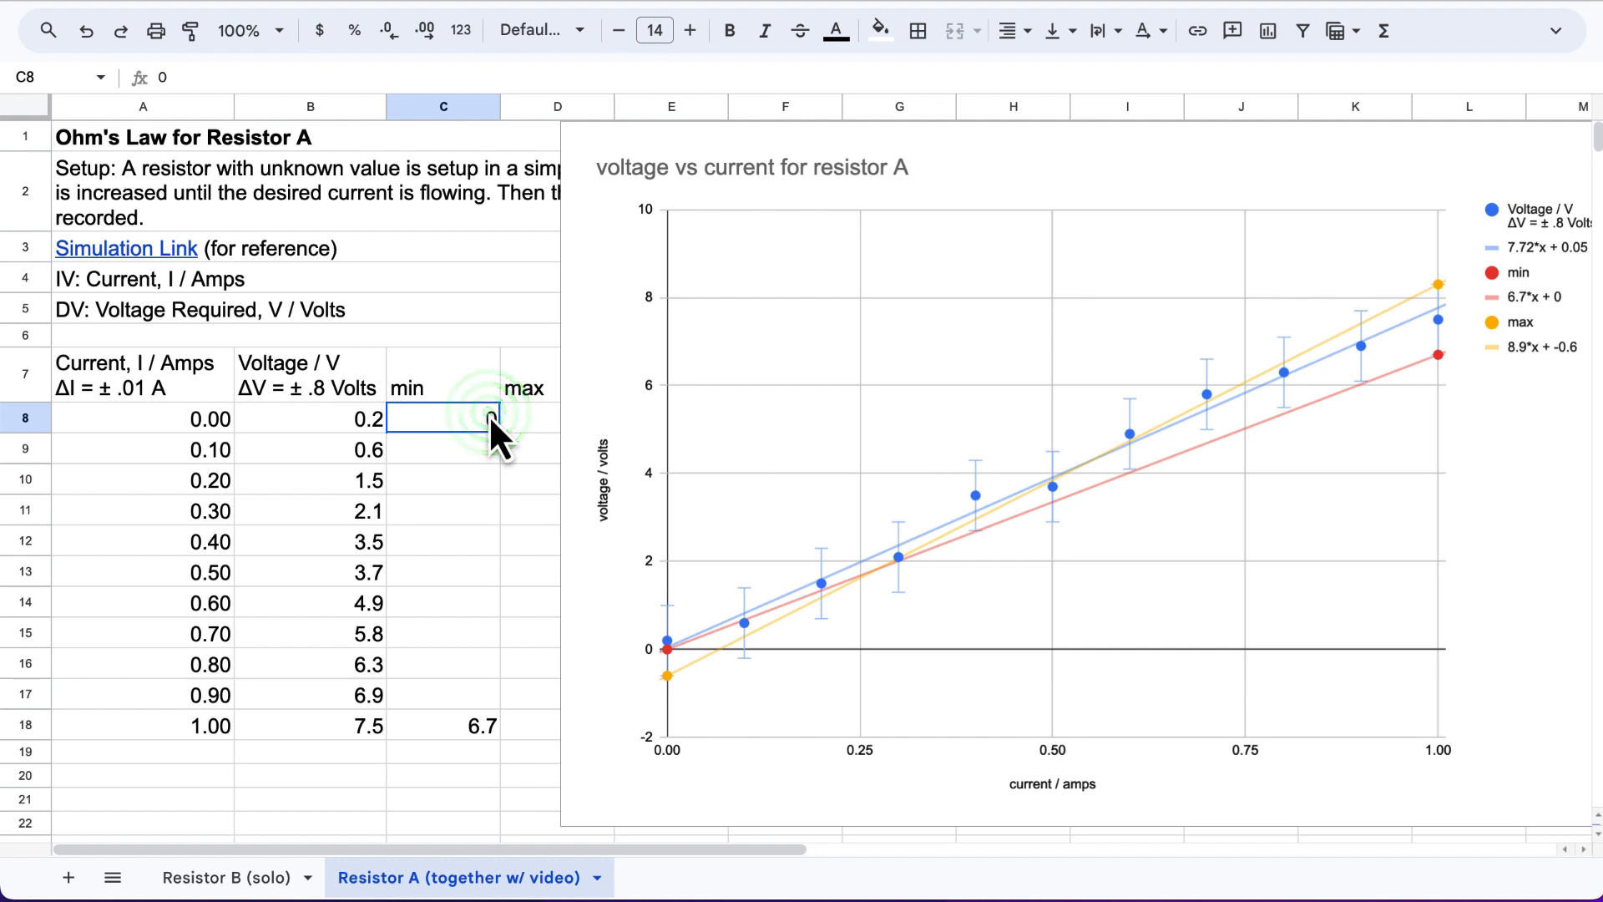
{"action": "type", "text": "1"}
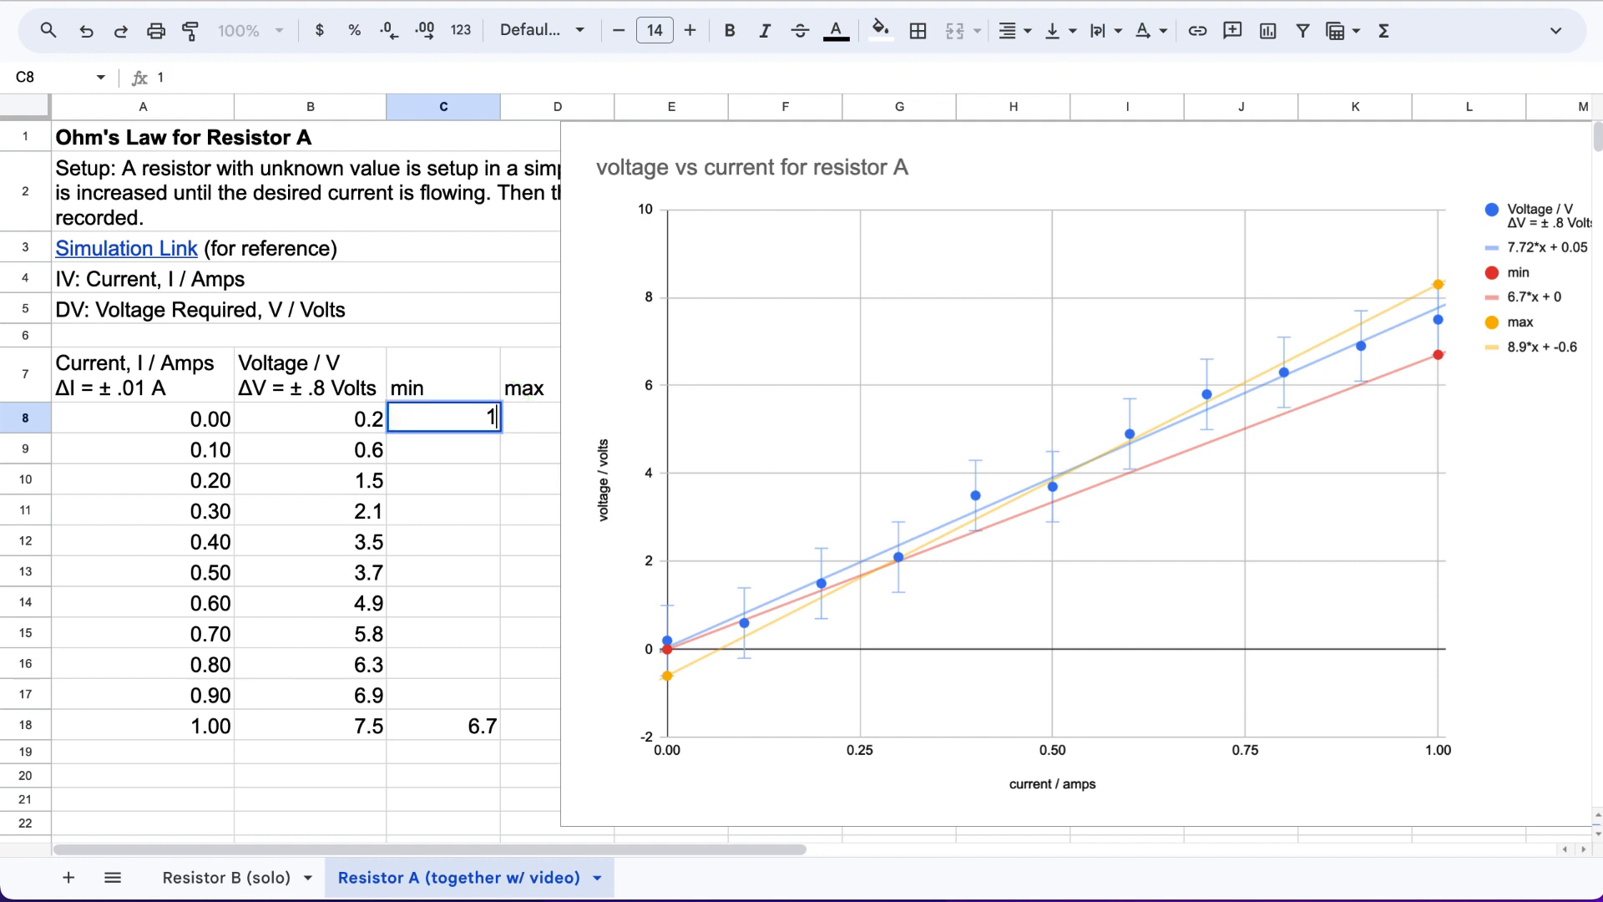
{"action": "key", "text": "Return"}
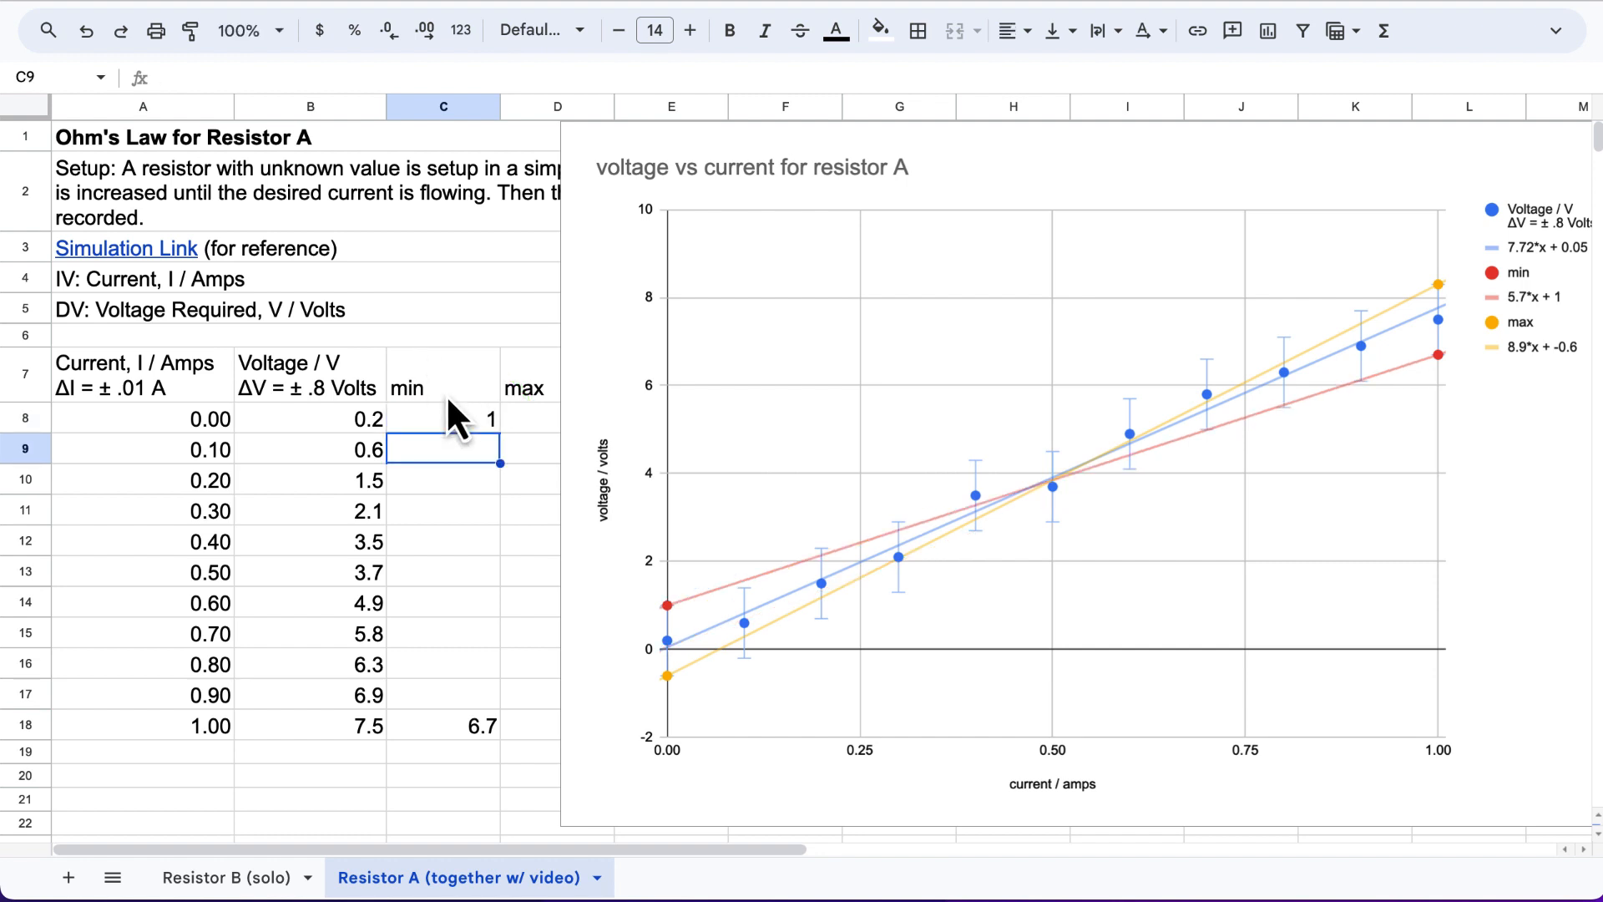
Move the voltage vs current chart over the min and max columns so its whole legend is in view.
{"action": "left_click", "coordinate": [1145, 136]}
{"action": "left_click_drag", "start_coordinate": [1032, 151], "coordinate": [910, 161]}
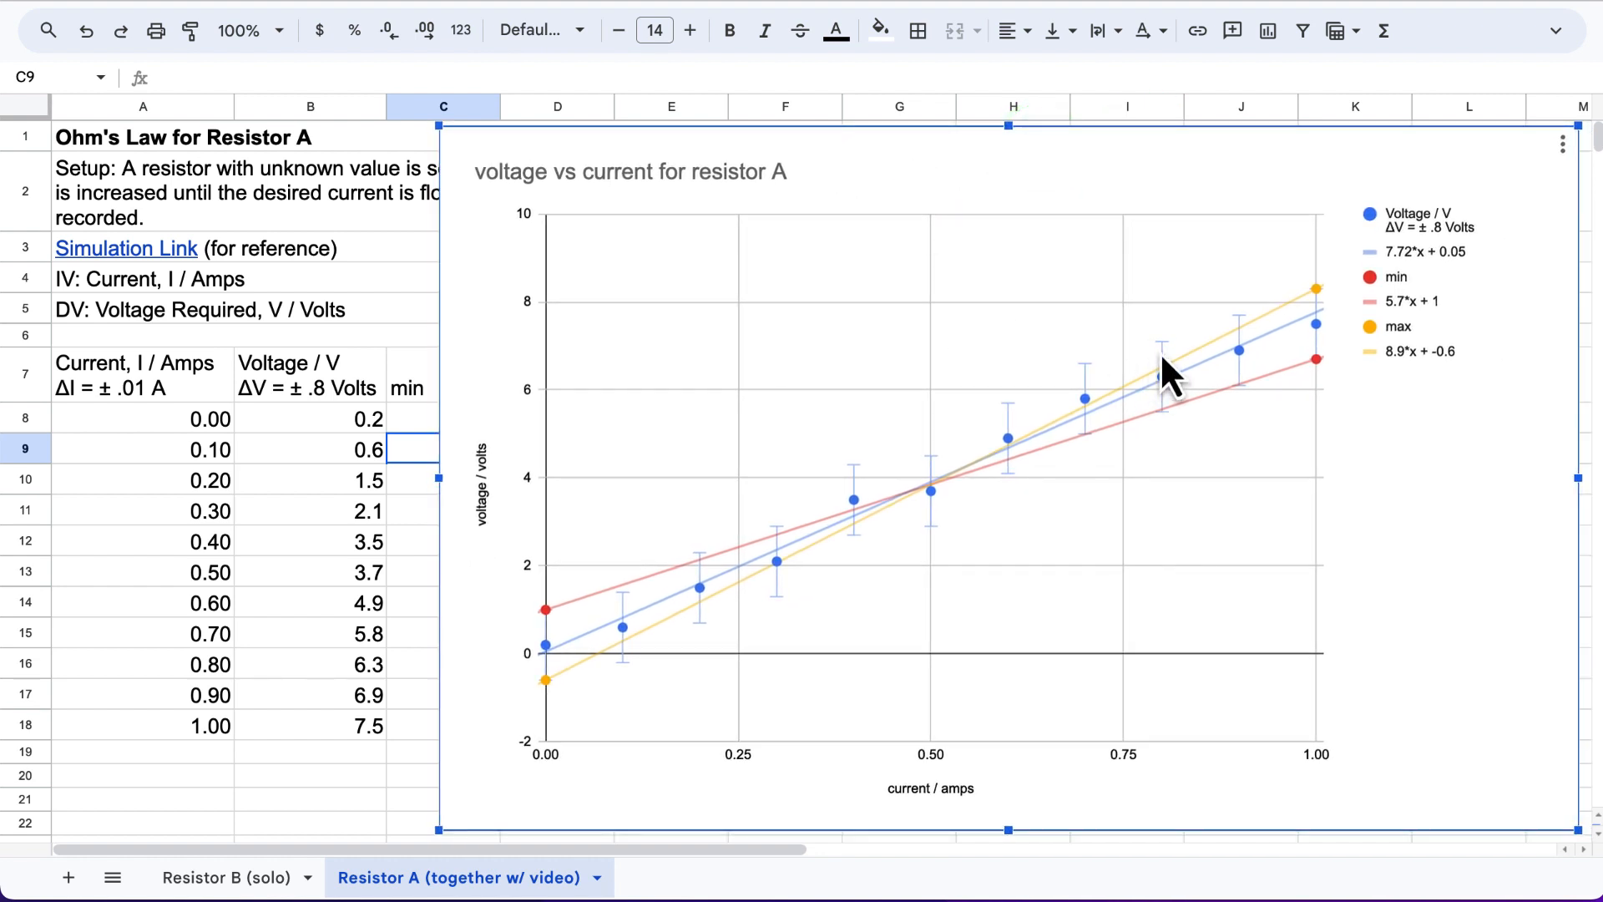
{"action": "mouse_move", "coordinate": [1320, 292]}
{"action": "left_mouse_down"}
{"action": "mouse_move", "coordinate": [1326, 346]}
{"action": "mouse_move", "coordinate": [1294, 205]}
{"action": "left_mouse_up"}
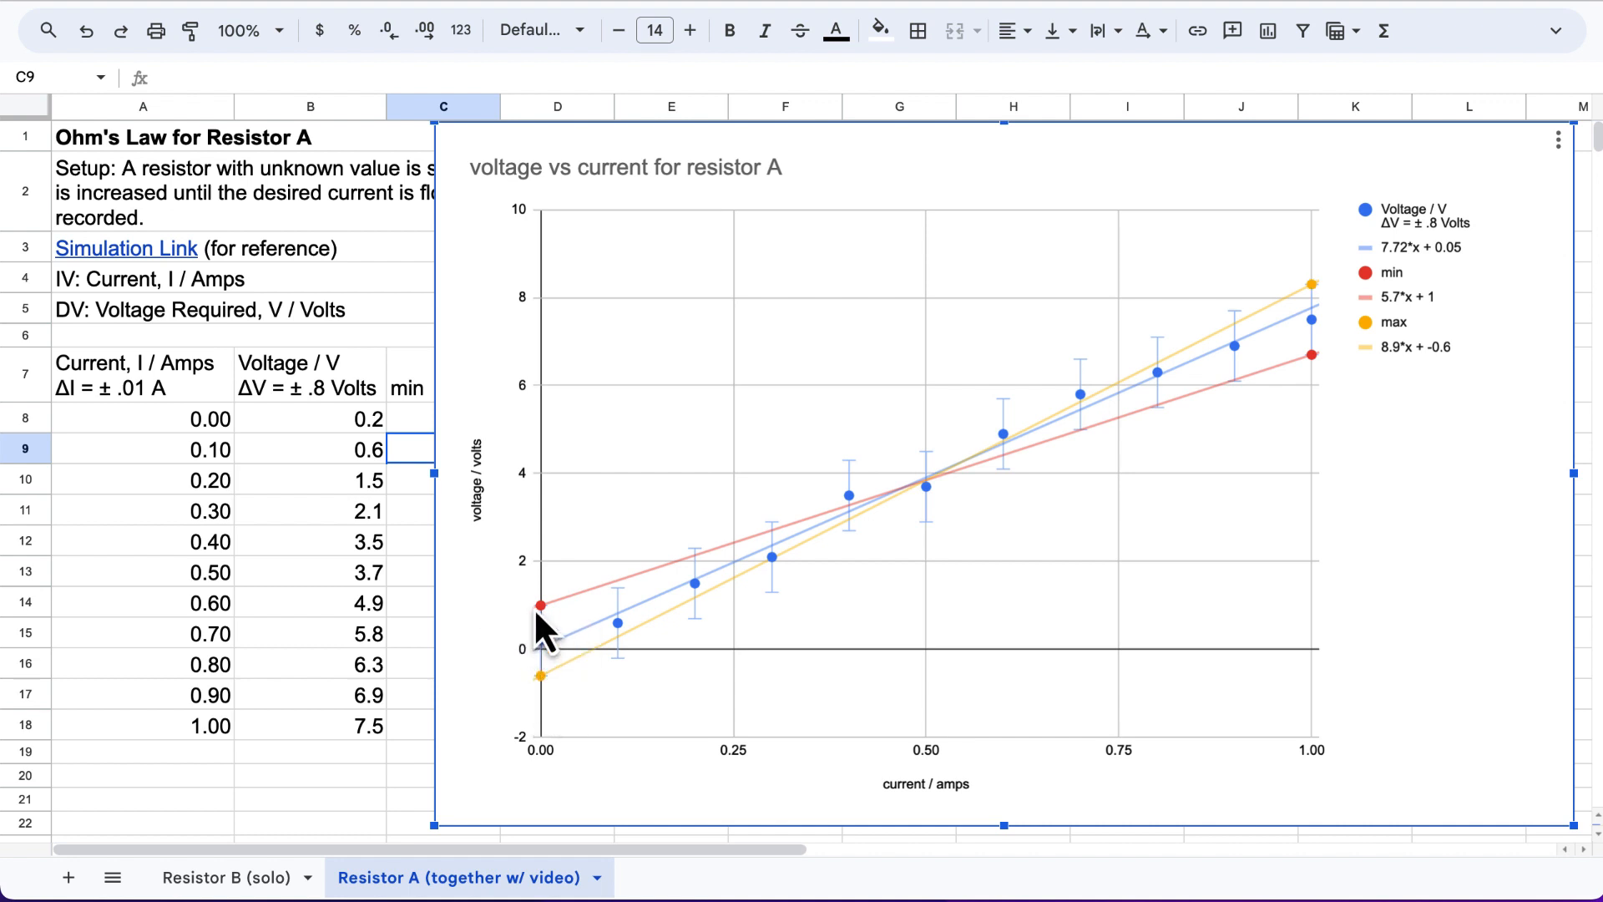
Open the chart for editing and set the min series' point size to None.
{"action": "mouse_move", "coordinate": [541, 611]}
{"action": "left_click", "coordinate": [542, 605]}
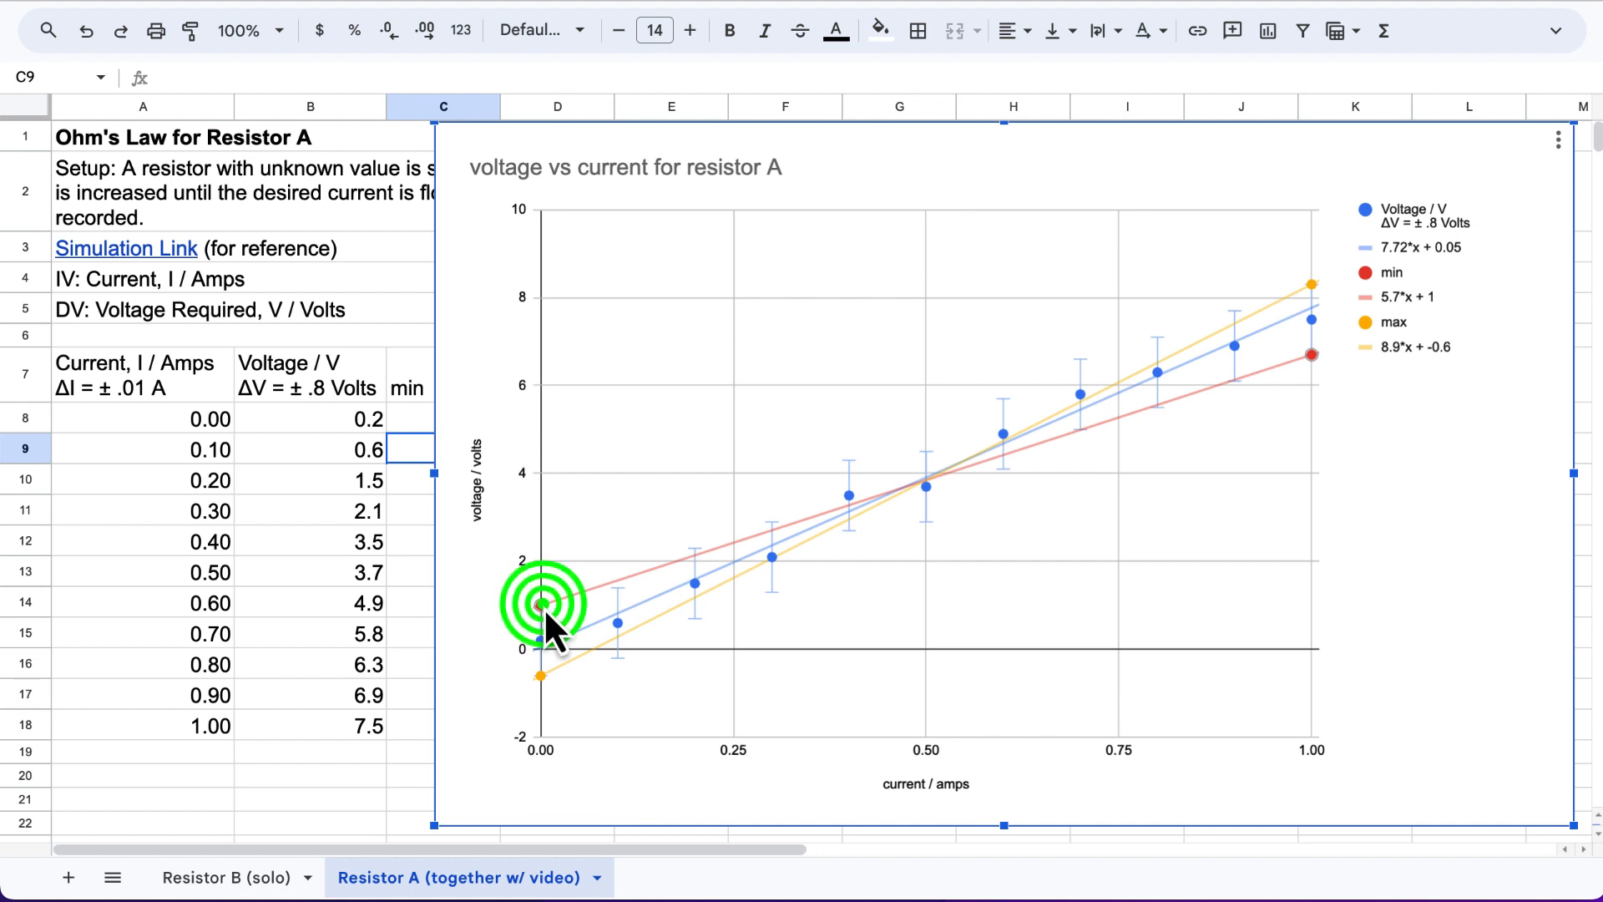
{"action": "left_click", "coordinate": [1558, 140]}
{"action": "left_click", "coordinate": [1520, 182]}
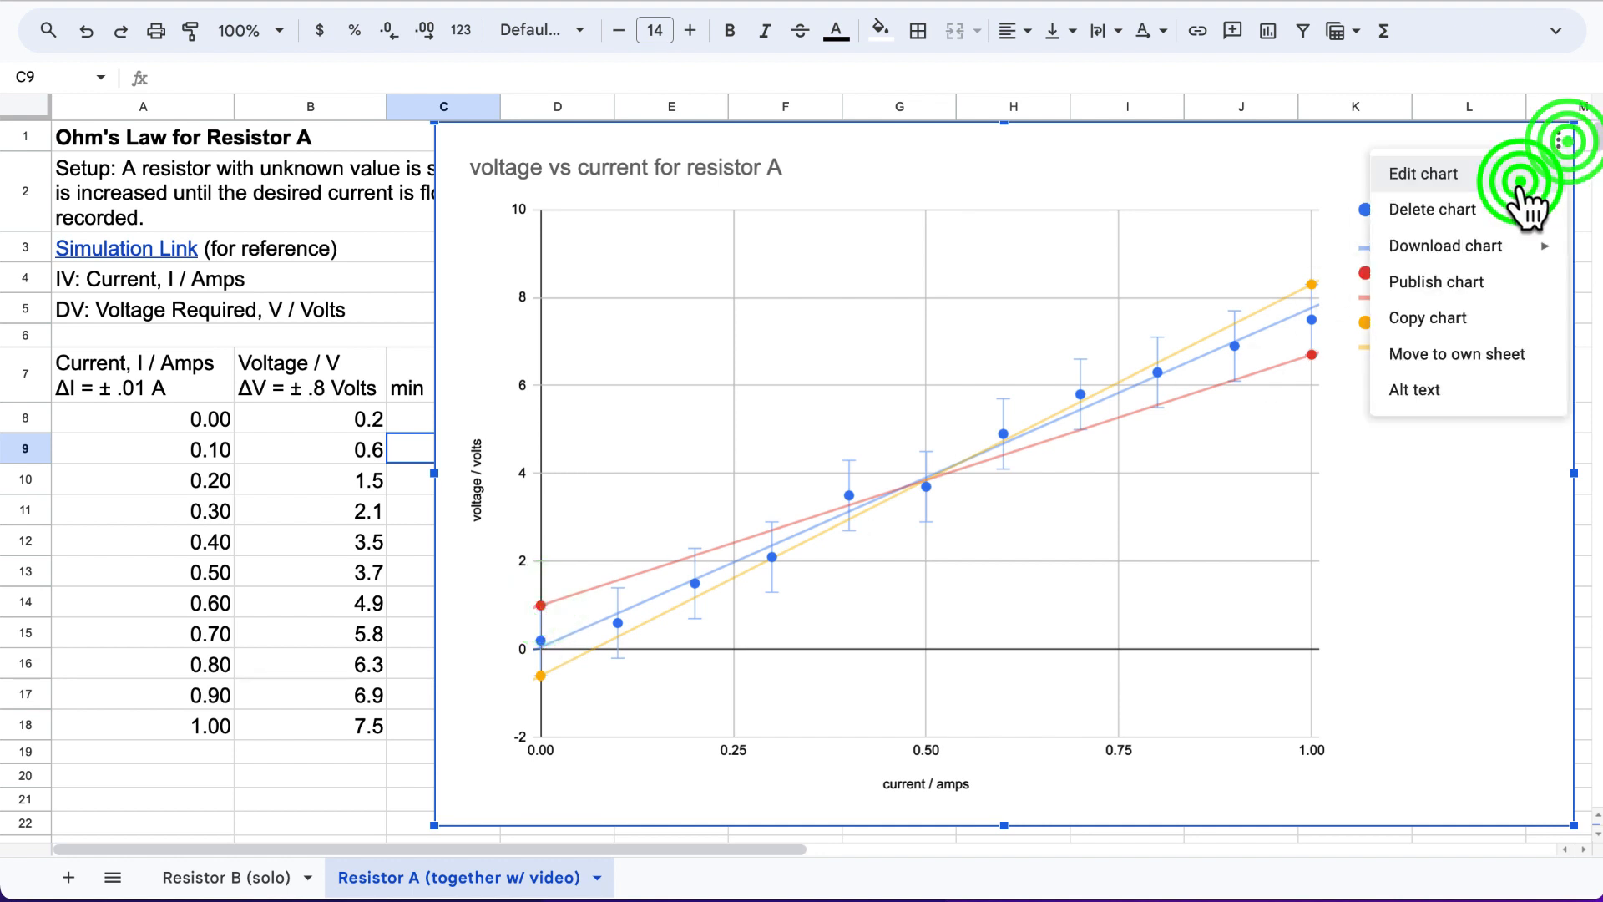
{"action": "left_click", "coordinate": [1478, 100]}
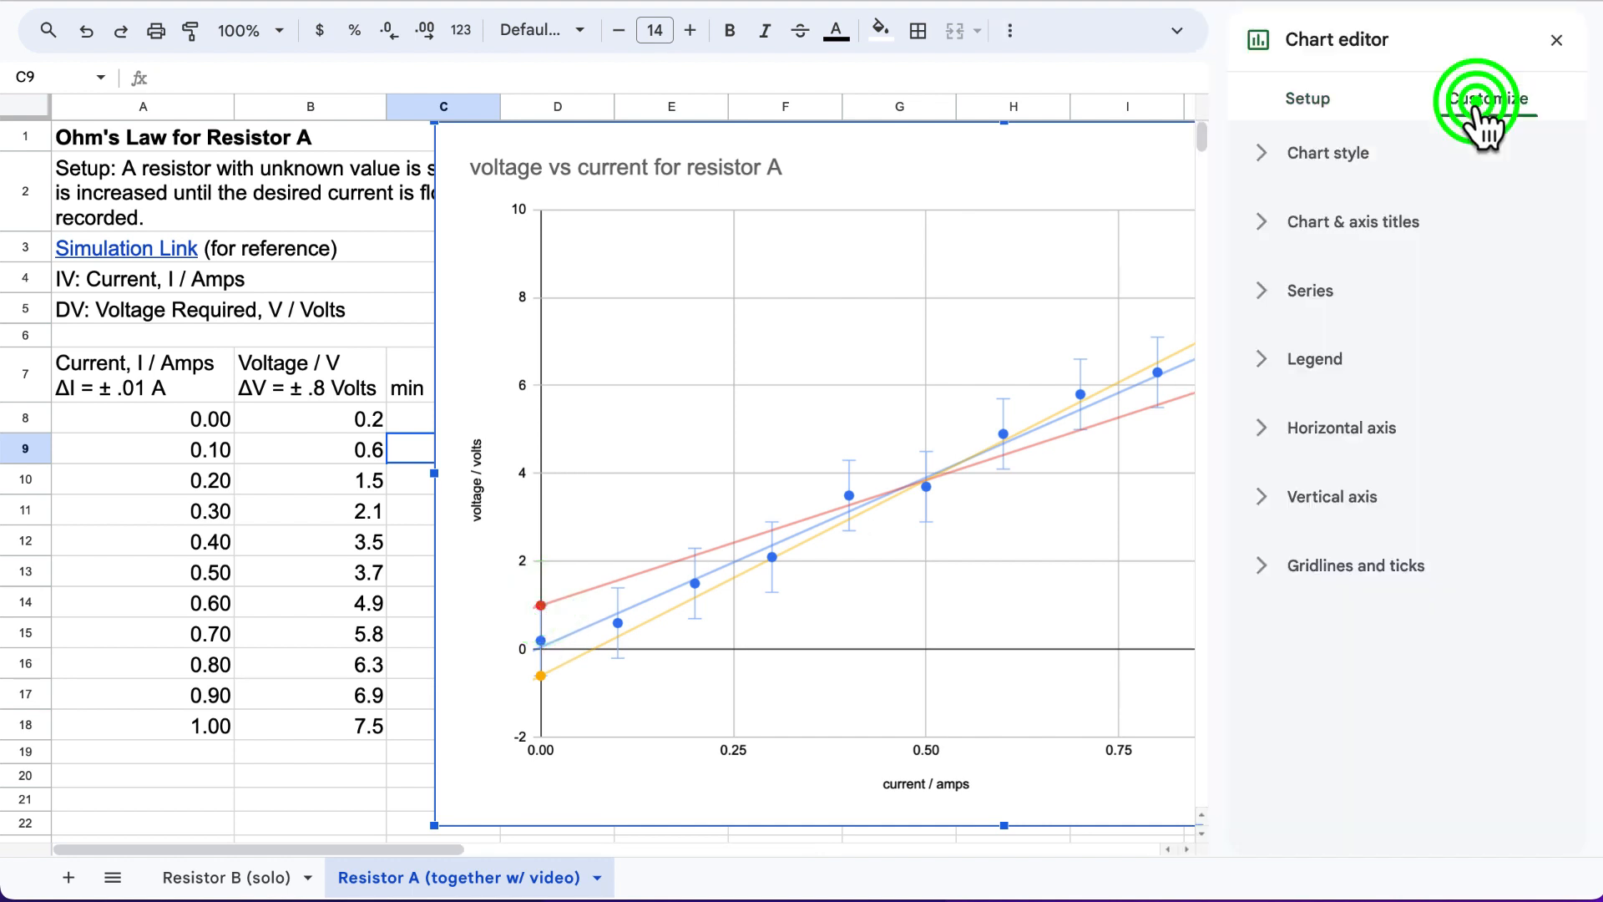
{"action": "left_click", "coordinate": [1309, 292]}
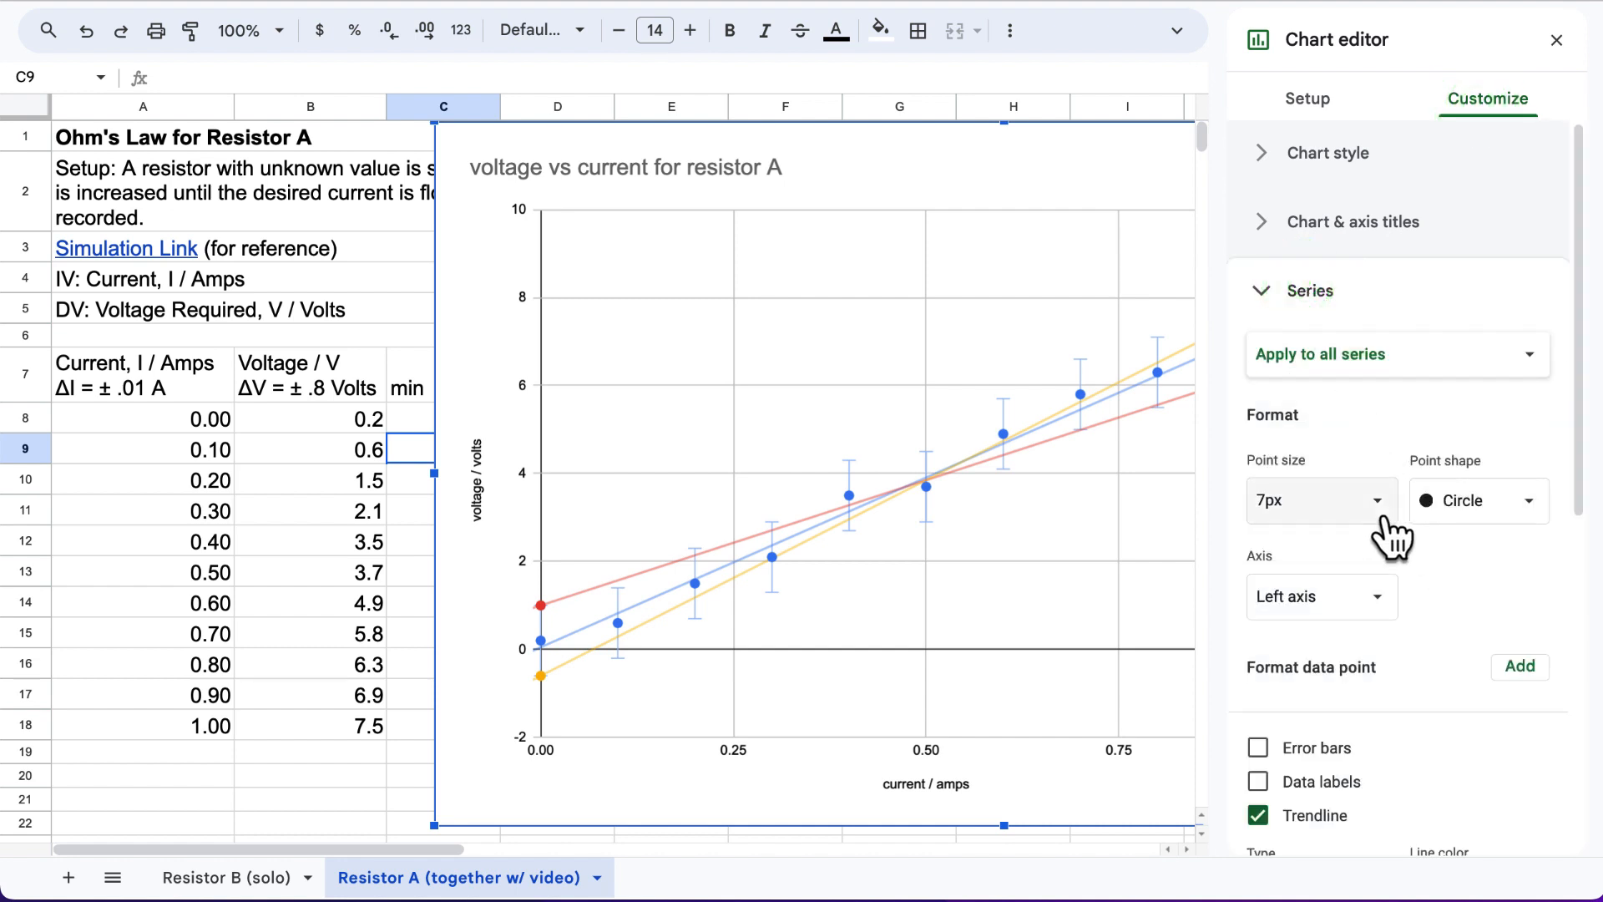
{"action": "left_click", "coordinate": [1344, 361]}
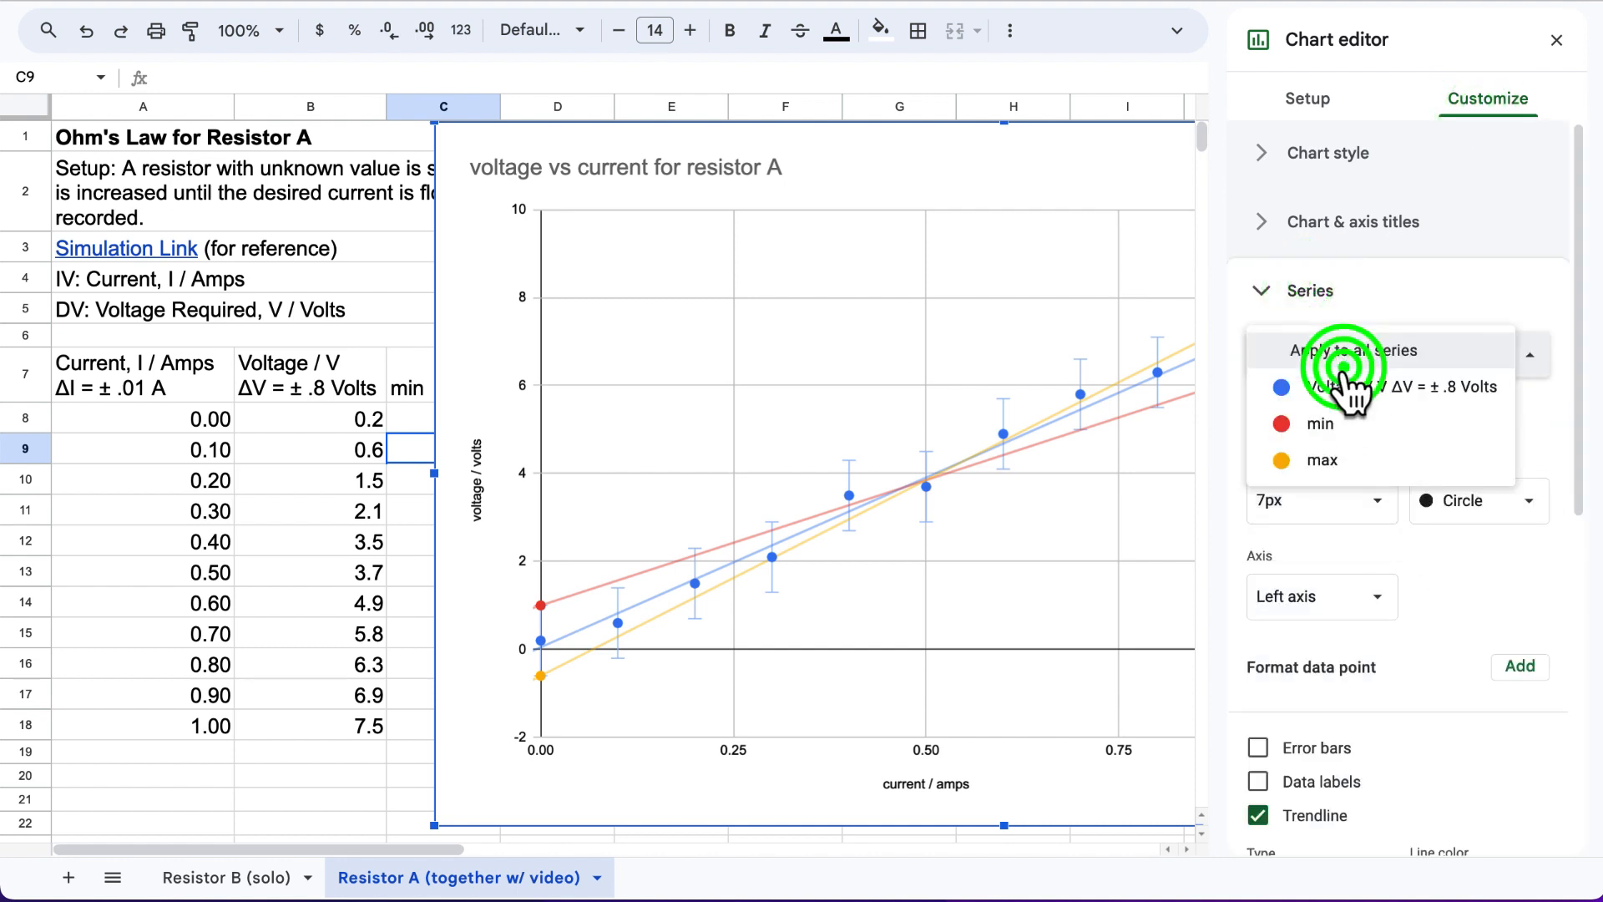
{"action": "left_click", "coordinate": [1344, 386]}
{"action": "left_click", "coordinate": [1349, 359]}
{"action": "left_click", "coordinate": [1350, 399]}
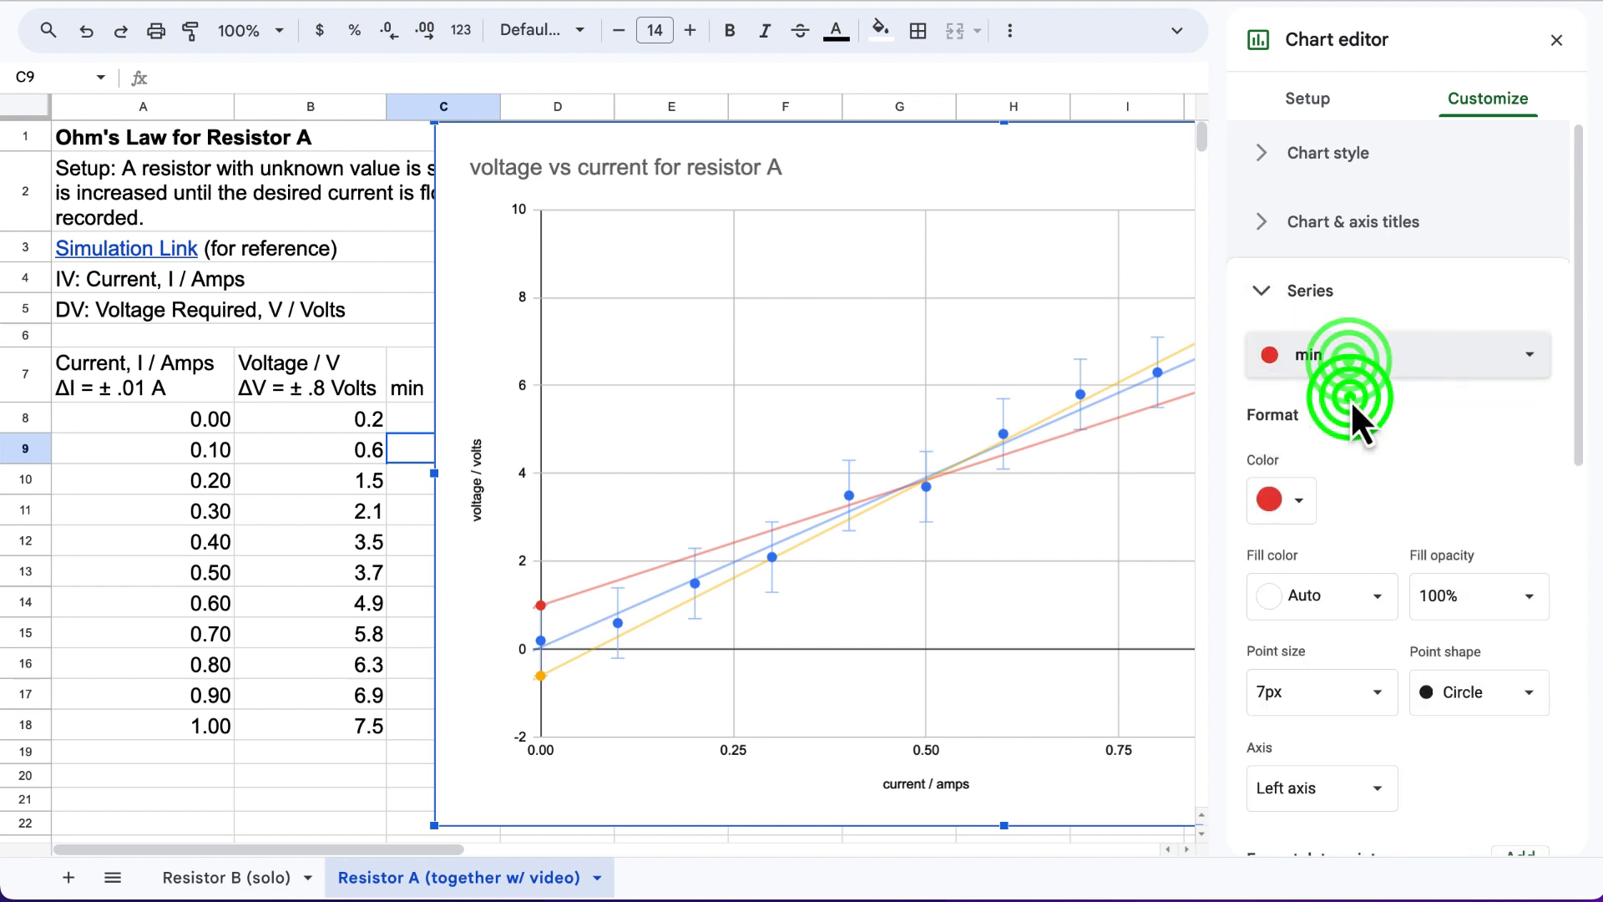
{"action": "left_click", "coordinate": [1390, 709]}
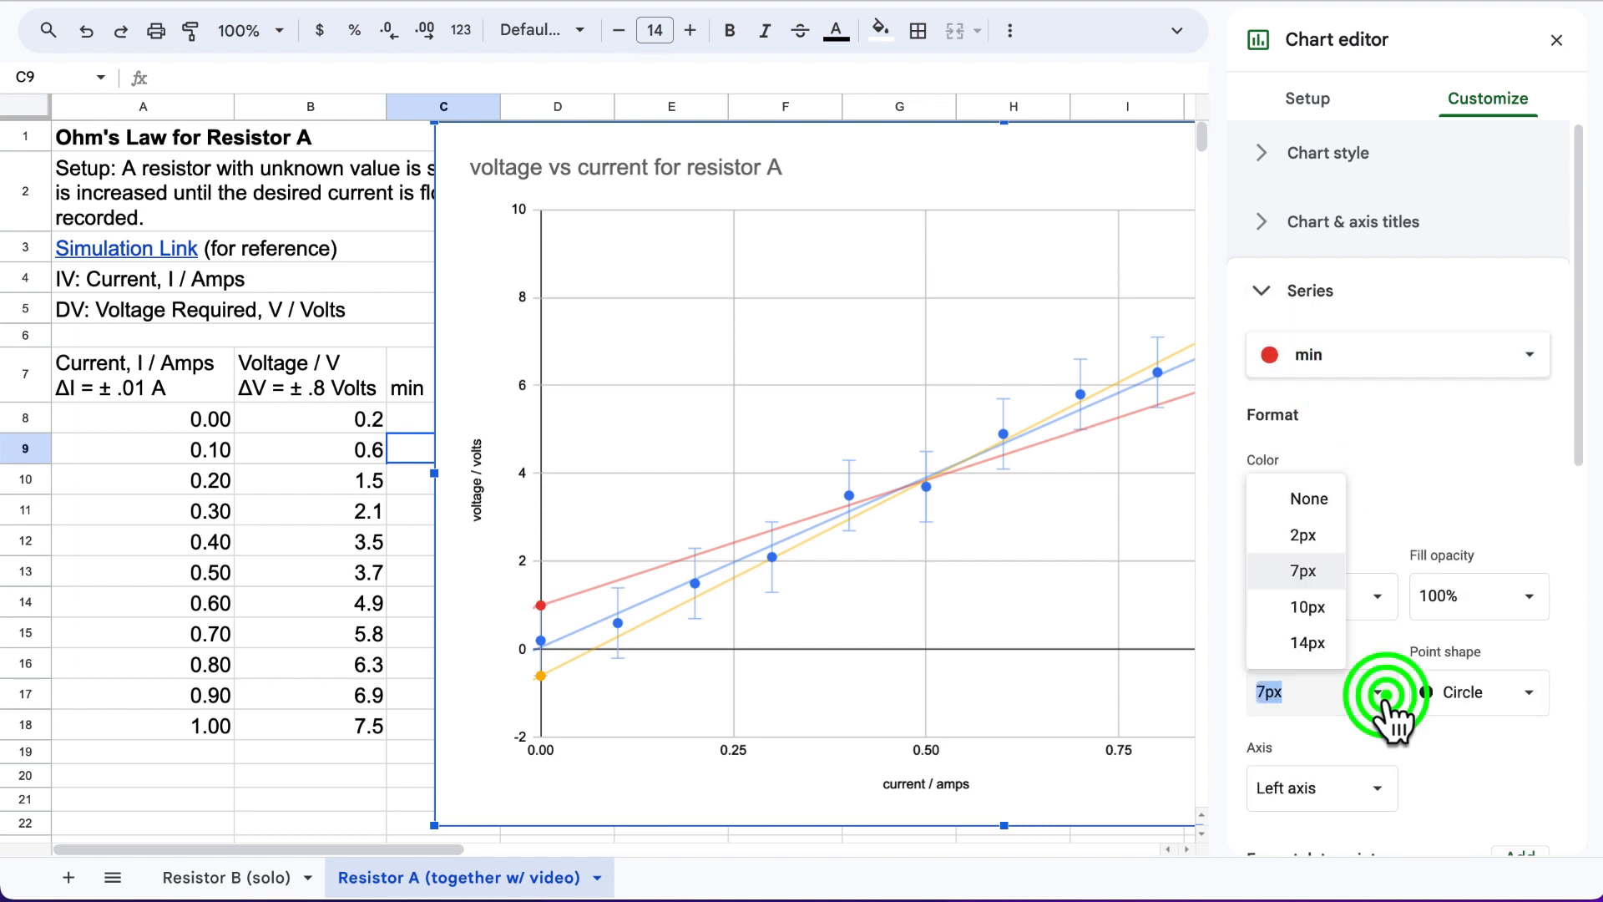
{"action": "left_click", "coordinate": [1308, 499]}
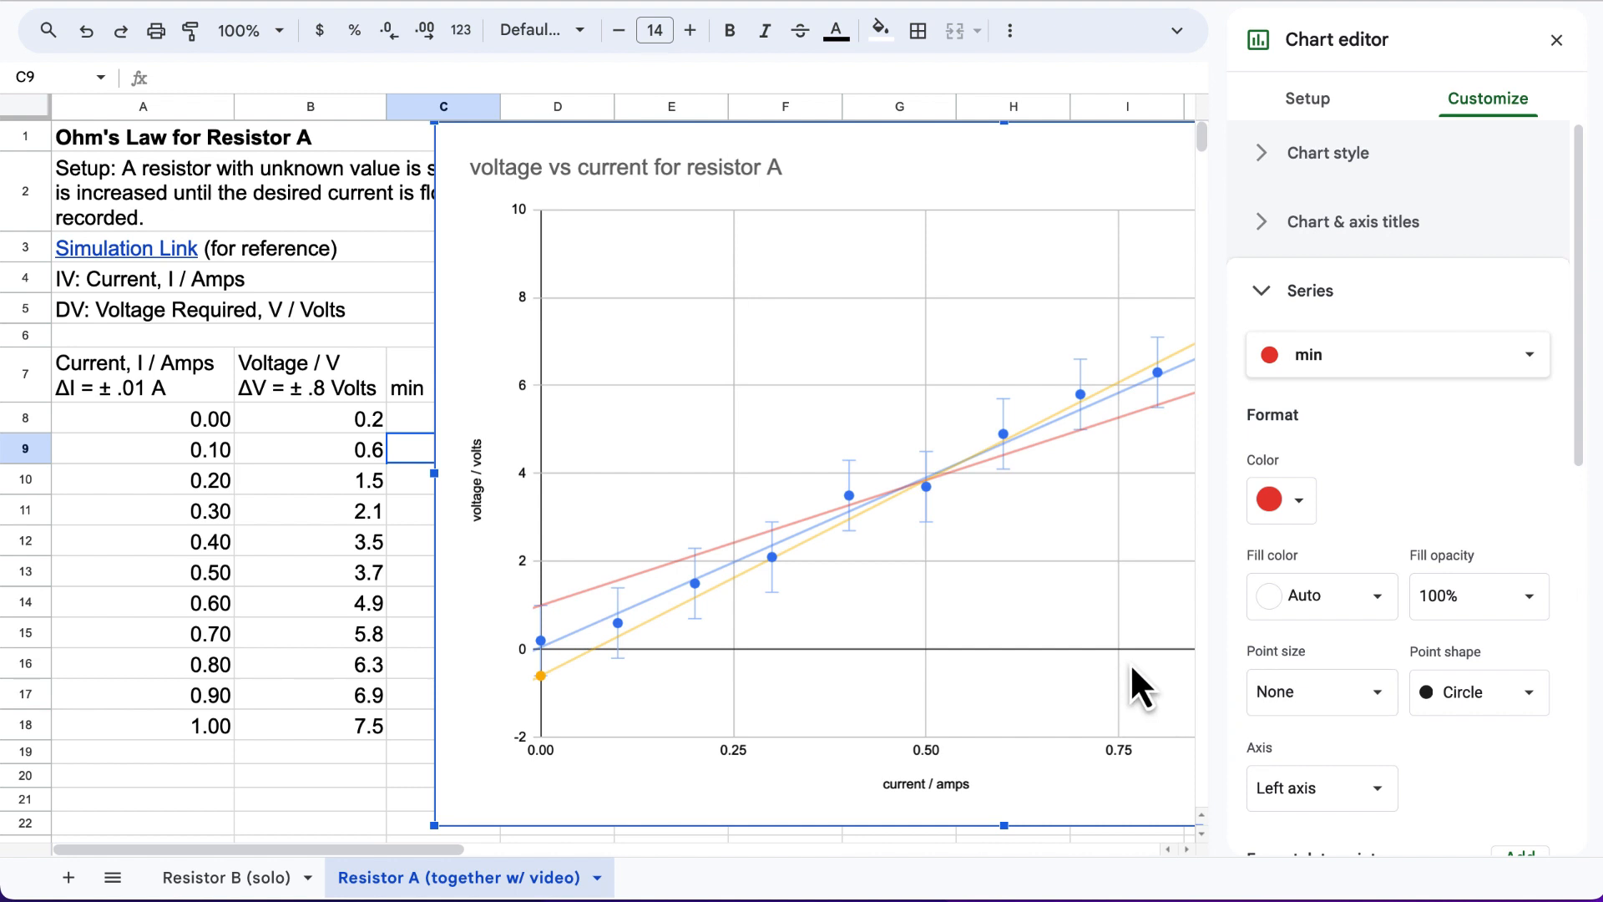
Set the max series' point size to None and close the chart editor.
{"action": "left_click", "coordinate": [1419, 368]}
{"action": "left_click", "coordinate": [1411, 388]}
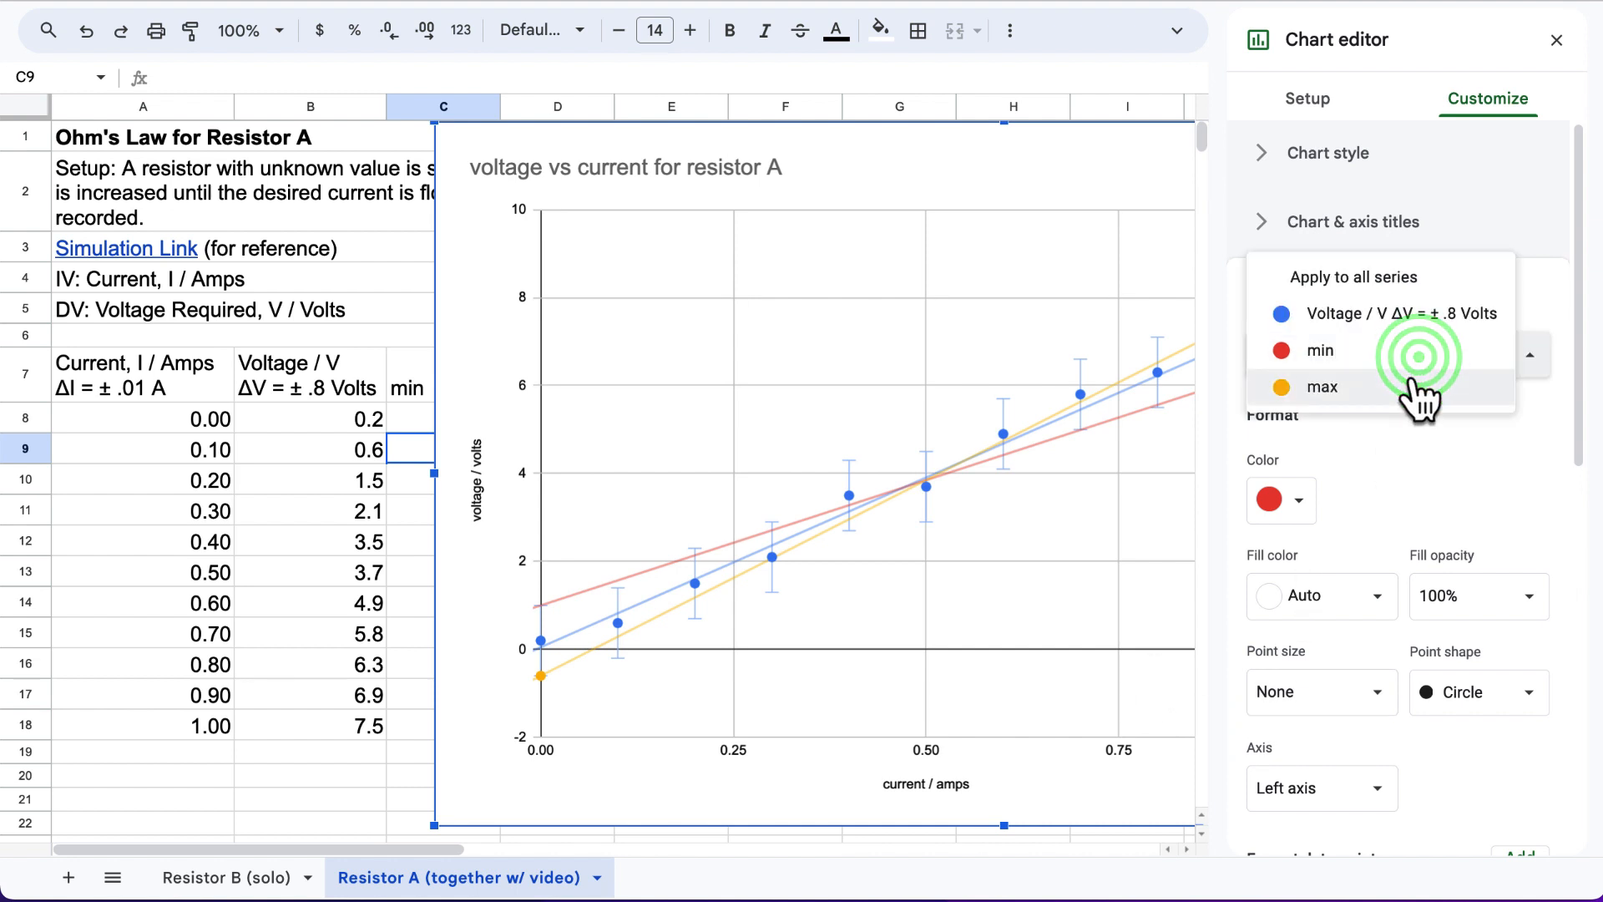
{"action": "left_click", "coordinate": [1354, 693]}
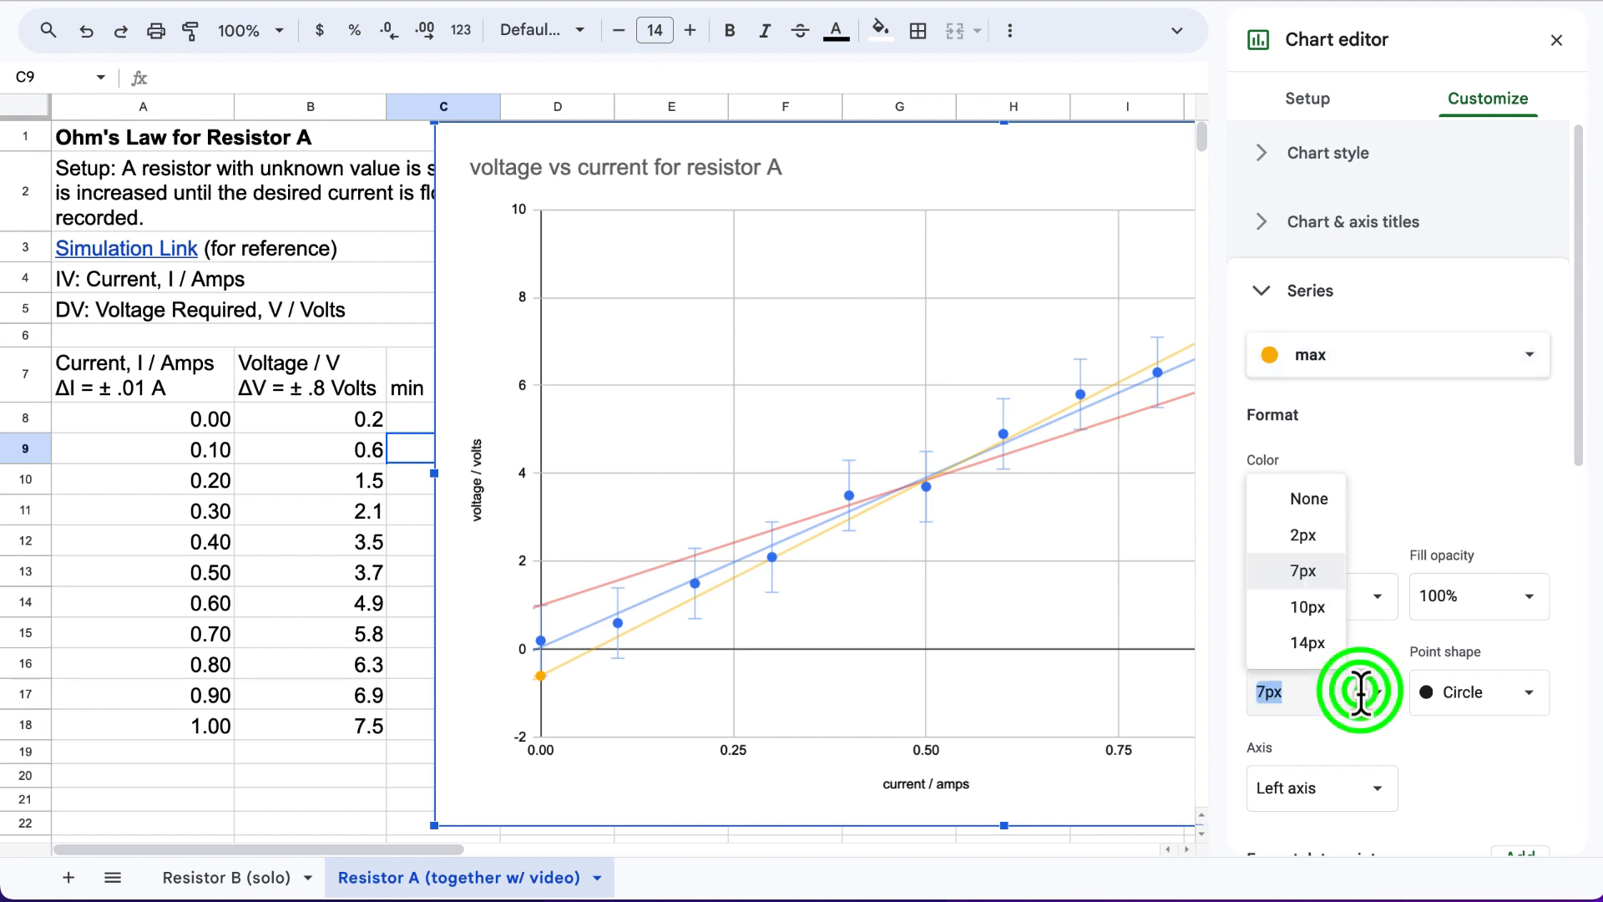
{"action": "left_click", "coordinate": [1306, 509]}
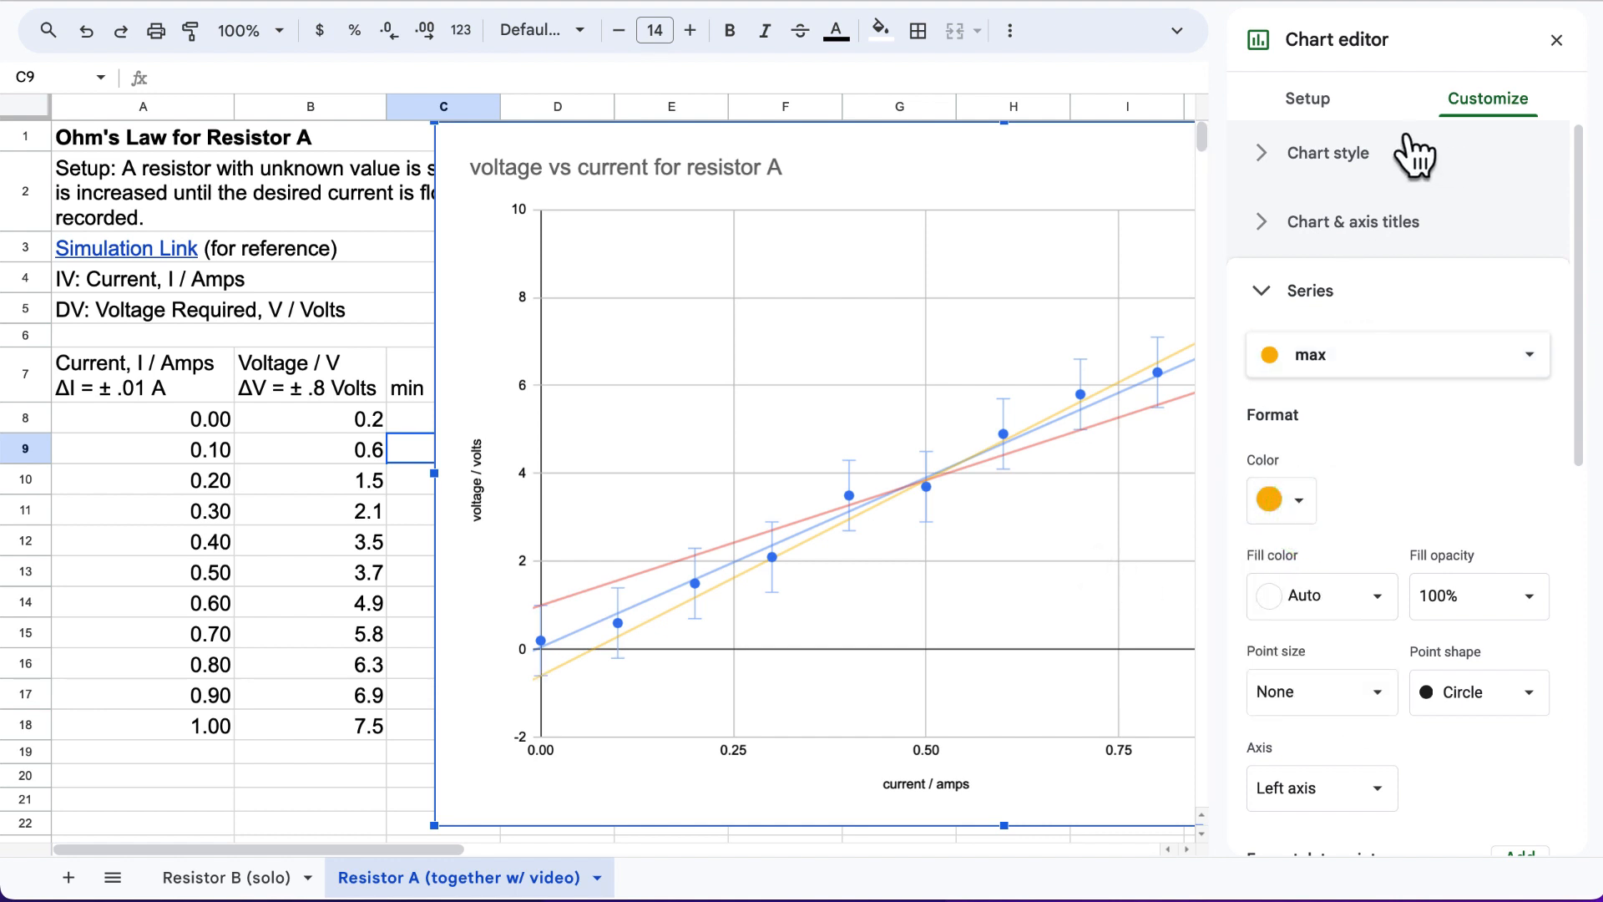
{"action": "left_click", "coordinate": [1555, 41]}
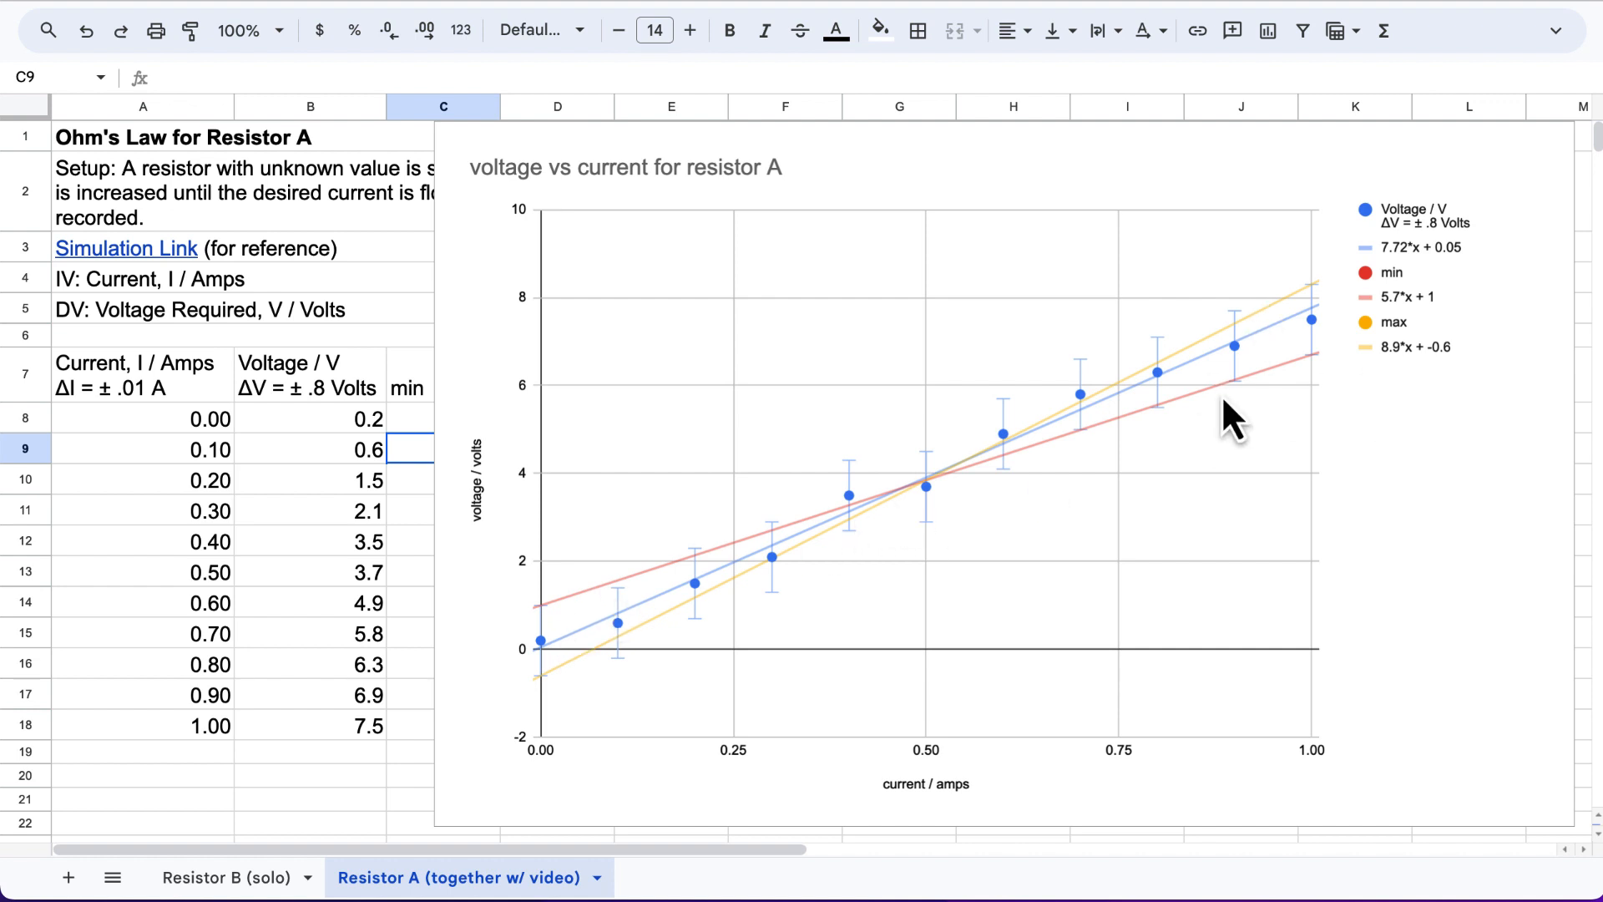
{"action": "left_click", "coordinate": [1394, 288]}
{"action": "left_click", "coordinate": [1396, 253]}
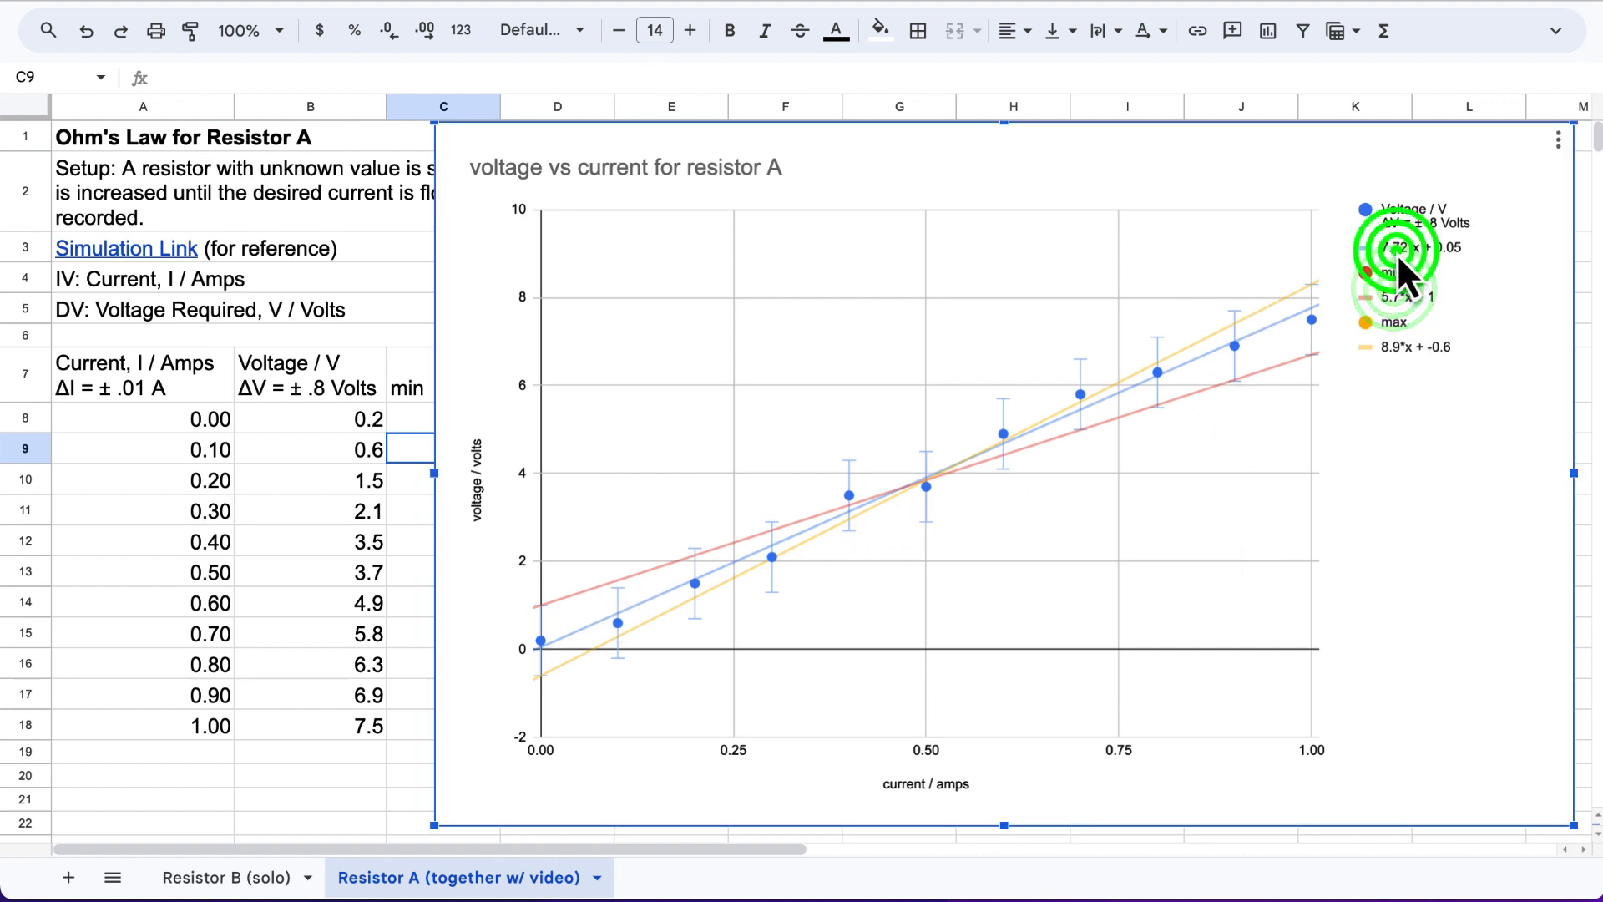
{"action": "left_click", "coordinate": [1394, 293]}
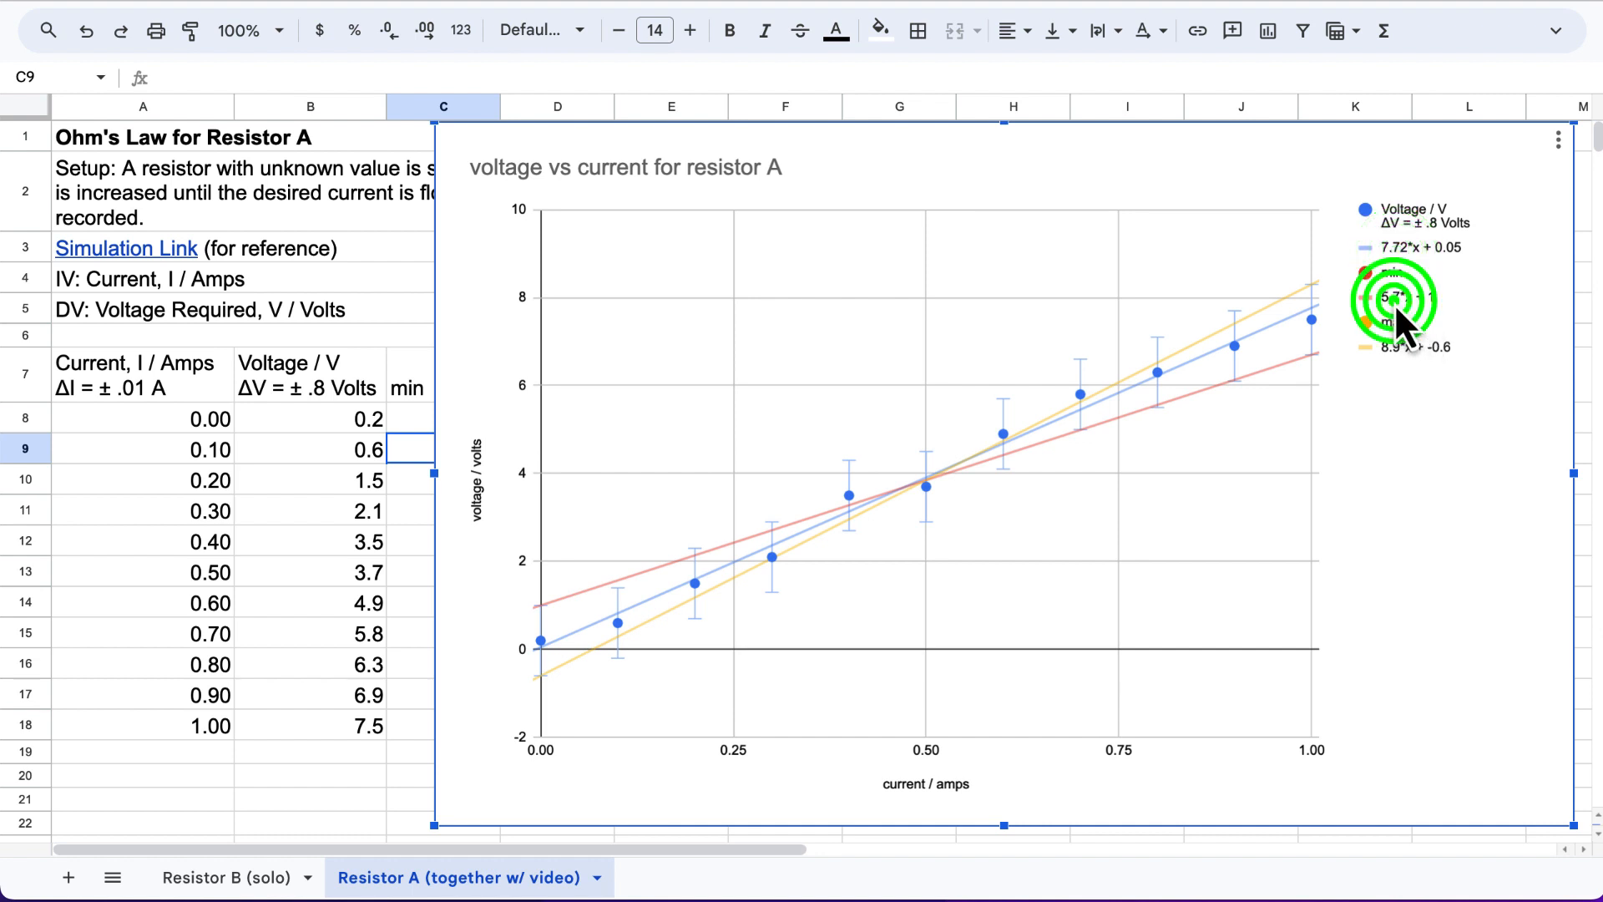
{"action": "left_click", "coordinate": [1398, 351]}
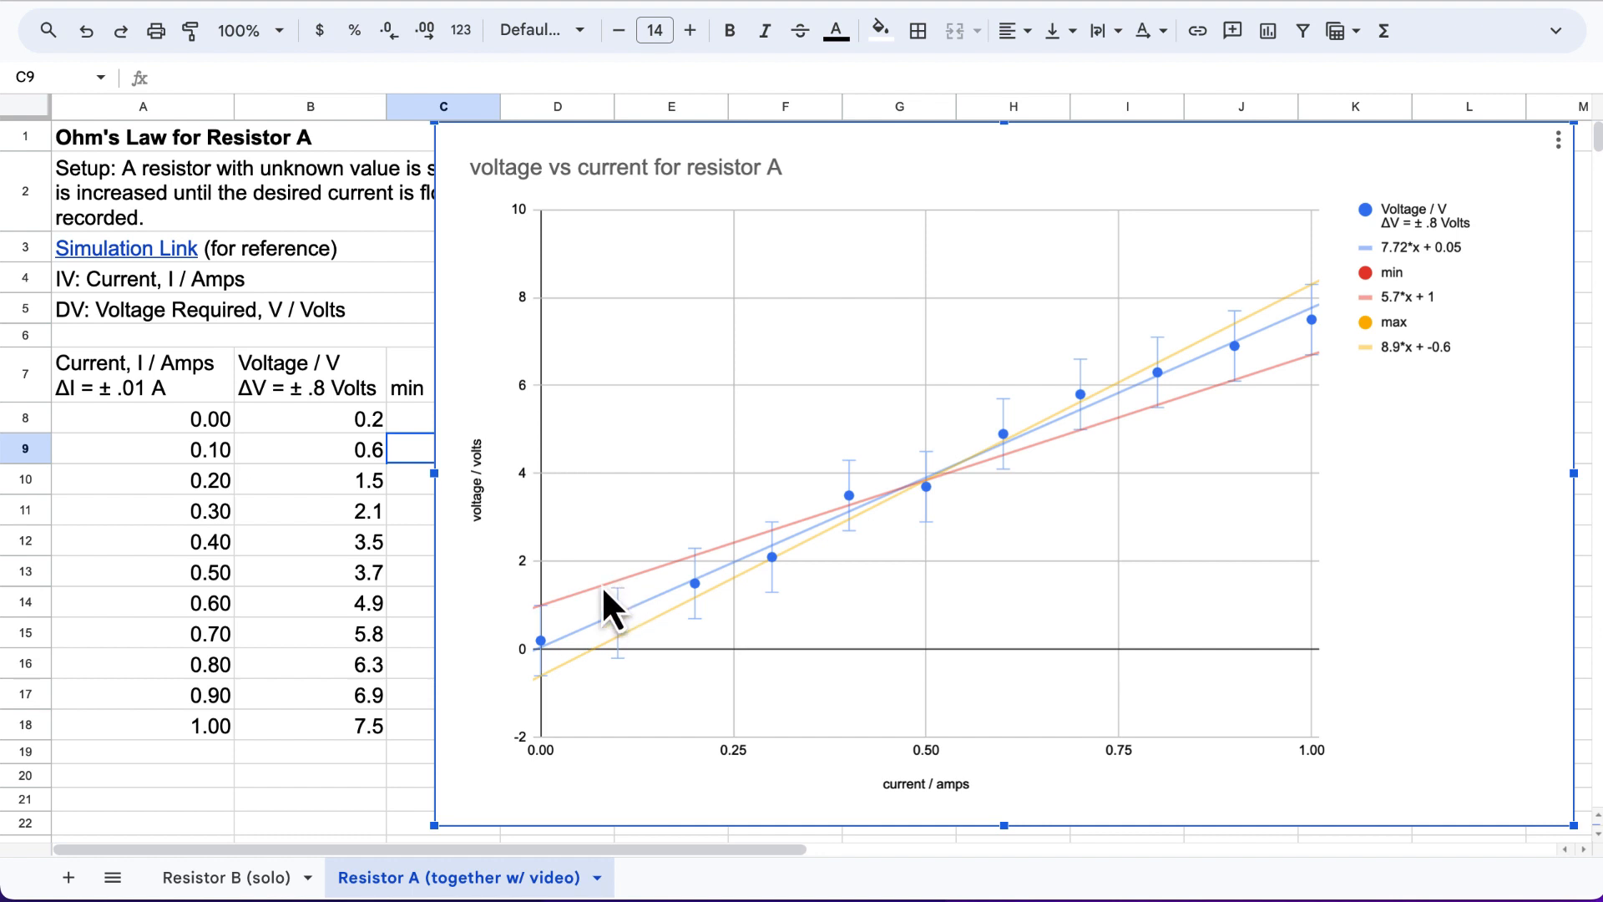
Move the chart off the min column and set C8 to 0.8 as the min line's voltage at 0.00 A.
{"action": "left_click_drag", "start_coordinate": [442, 129], "coordinate": [576, 138]}
{"action": "left_click", "coordinate": [408, 426]}
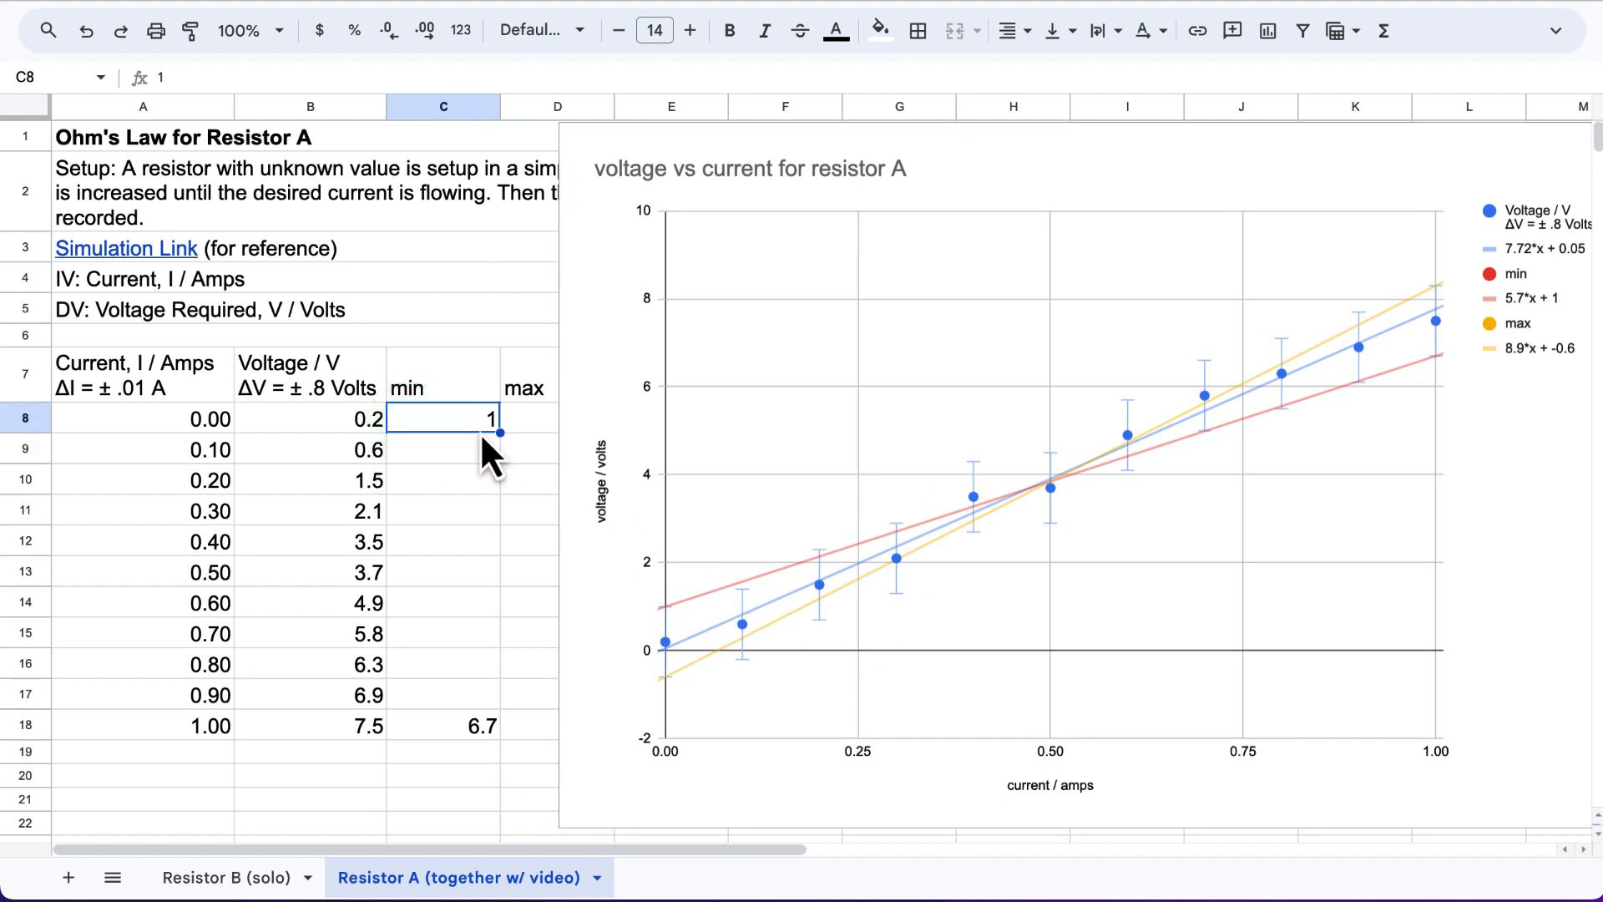
{"action": "type", "text": ".8"}
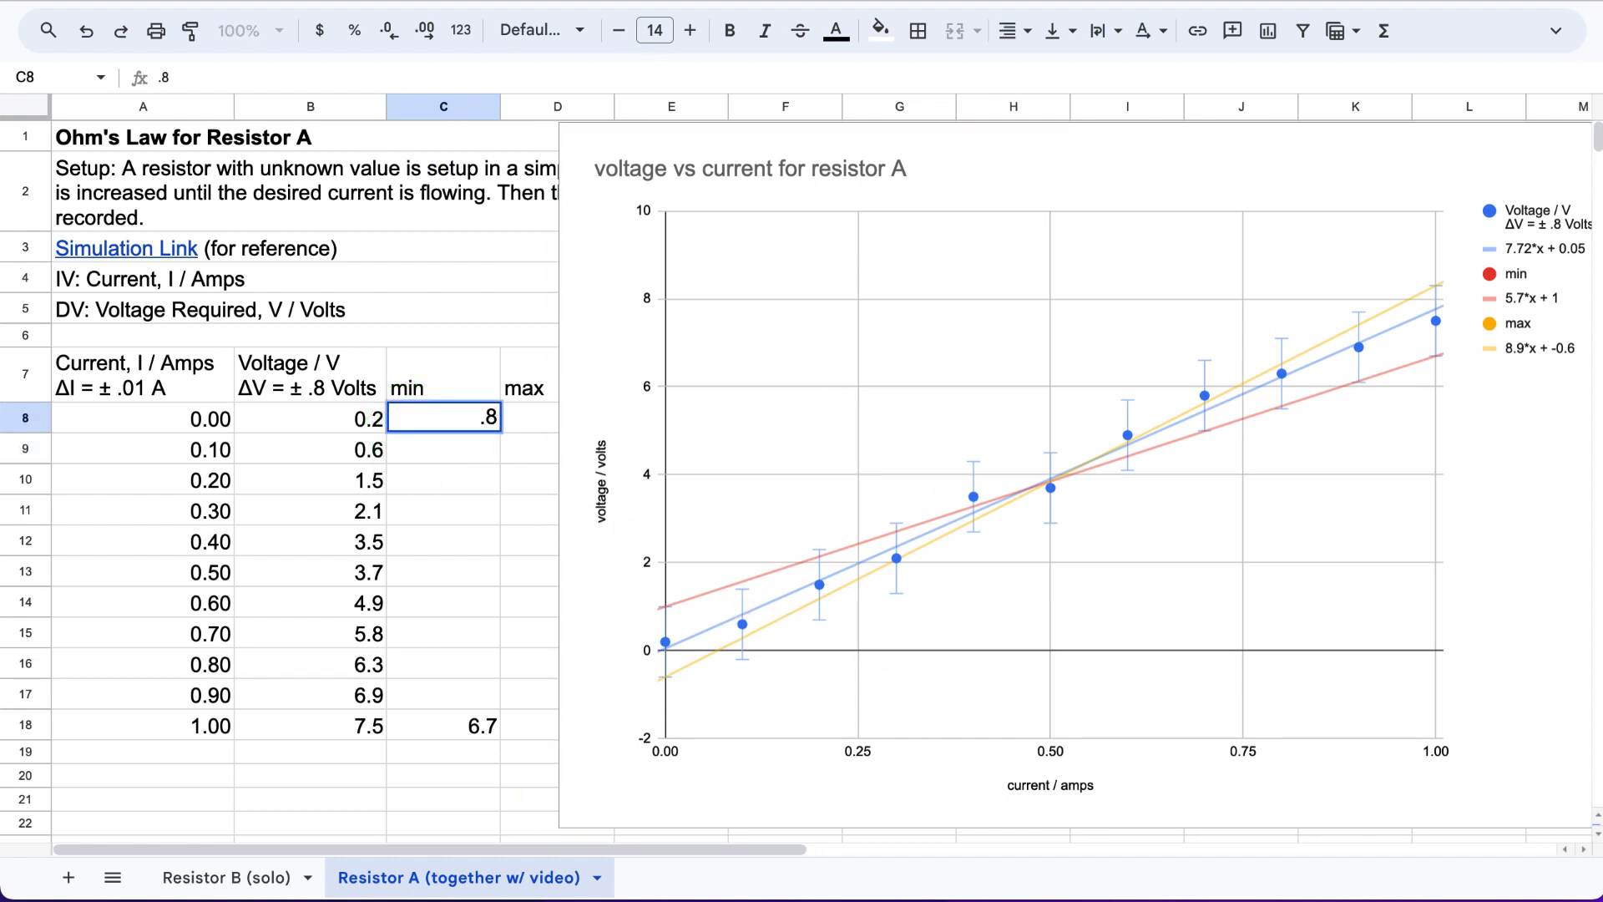
{"action": "key", "text": "Return"}
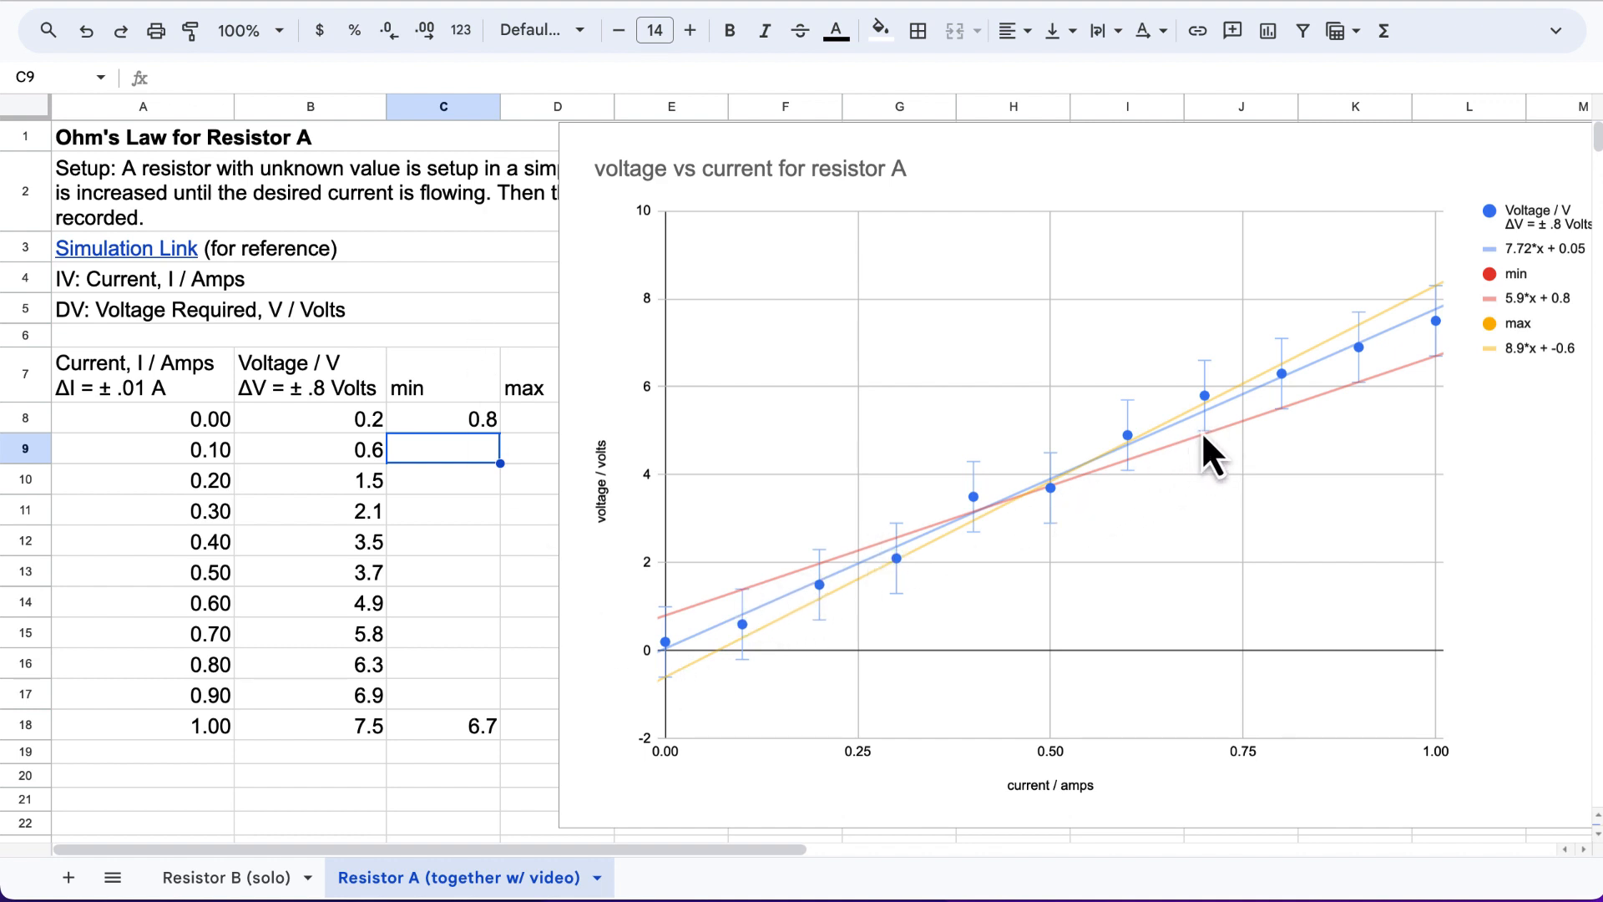
Set C18 to 6.8 as the min line's voltage at 1.00 A.
{"action": "left_click", "coordinate": [450, 727]}
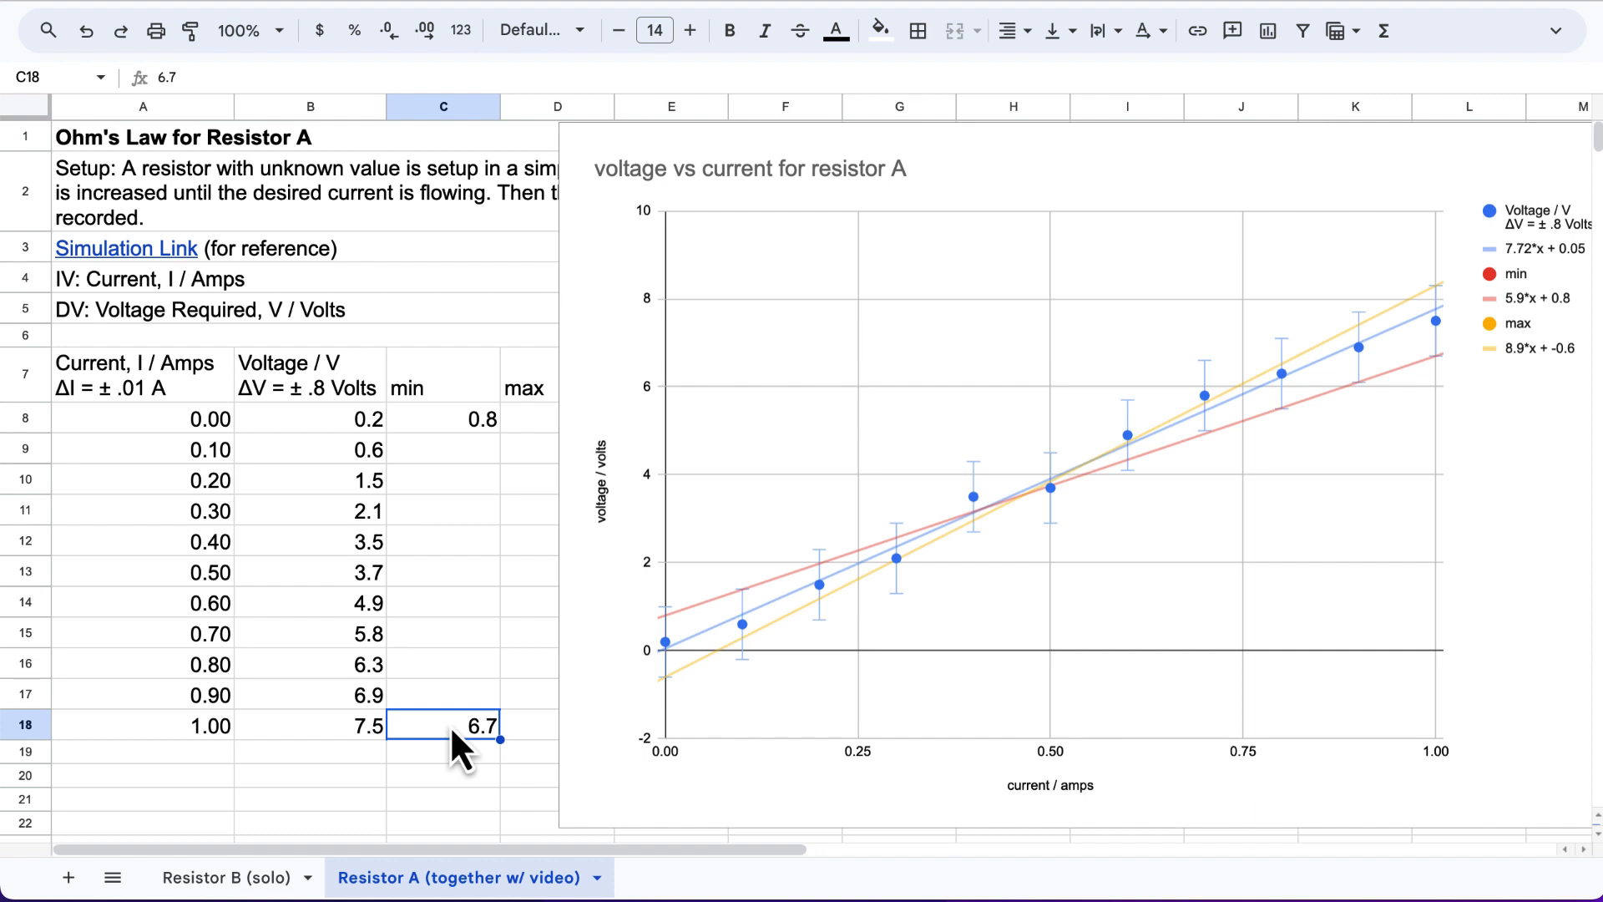
{"action": "type", "text": "6.8"}
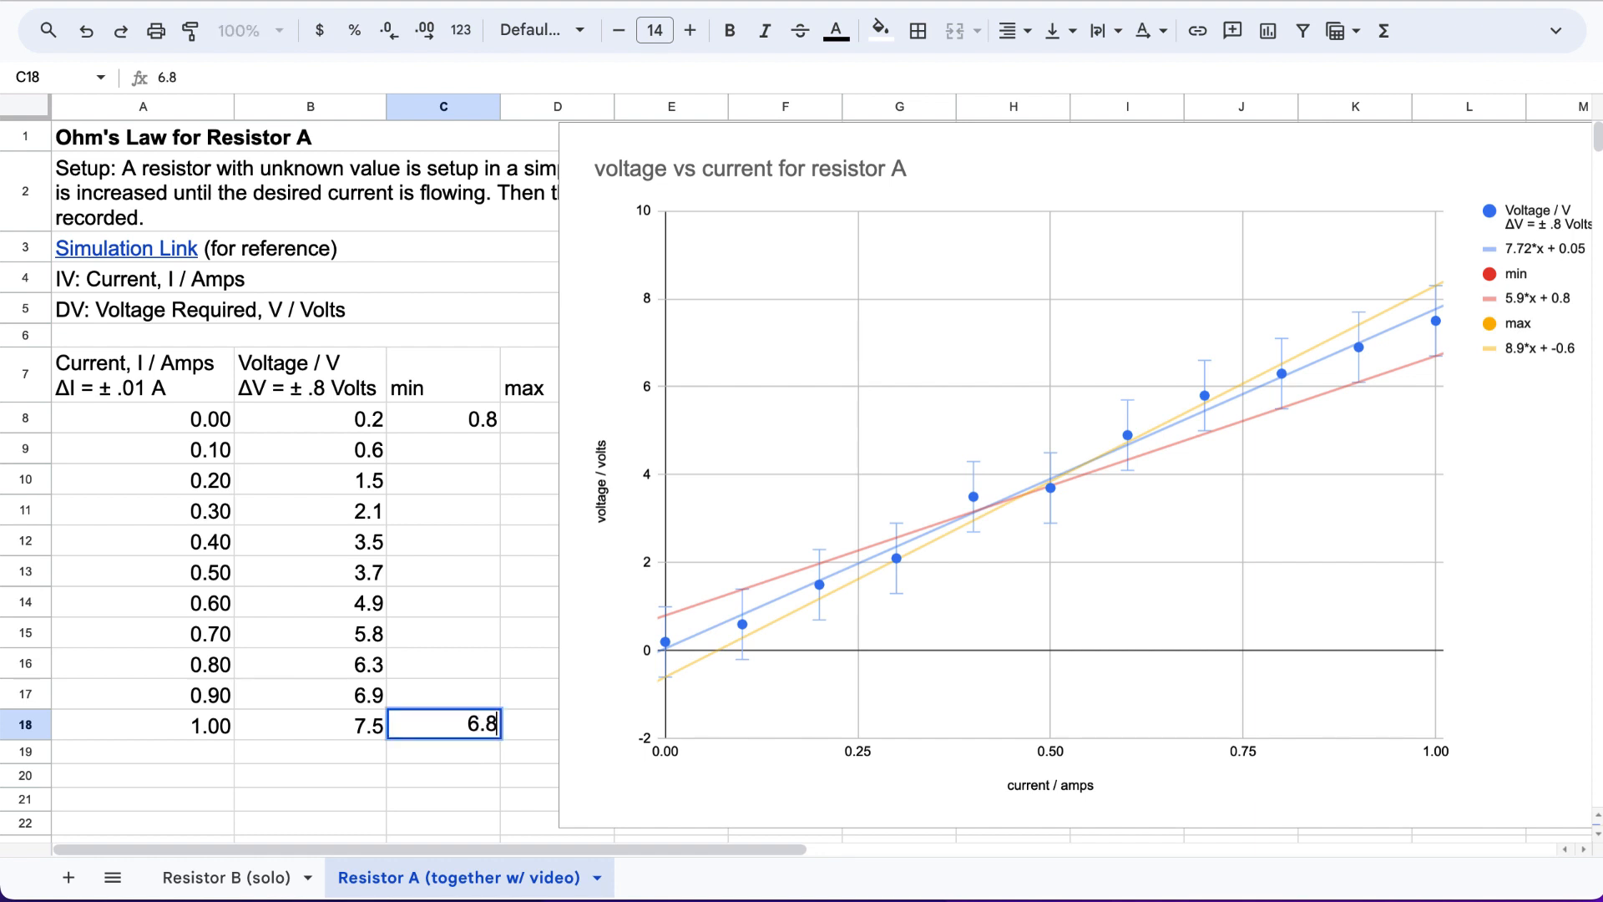
{"action": "key", "text": "Return"}
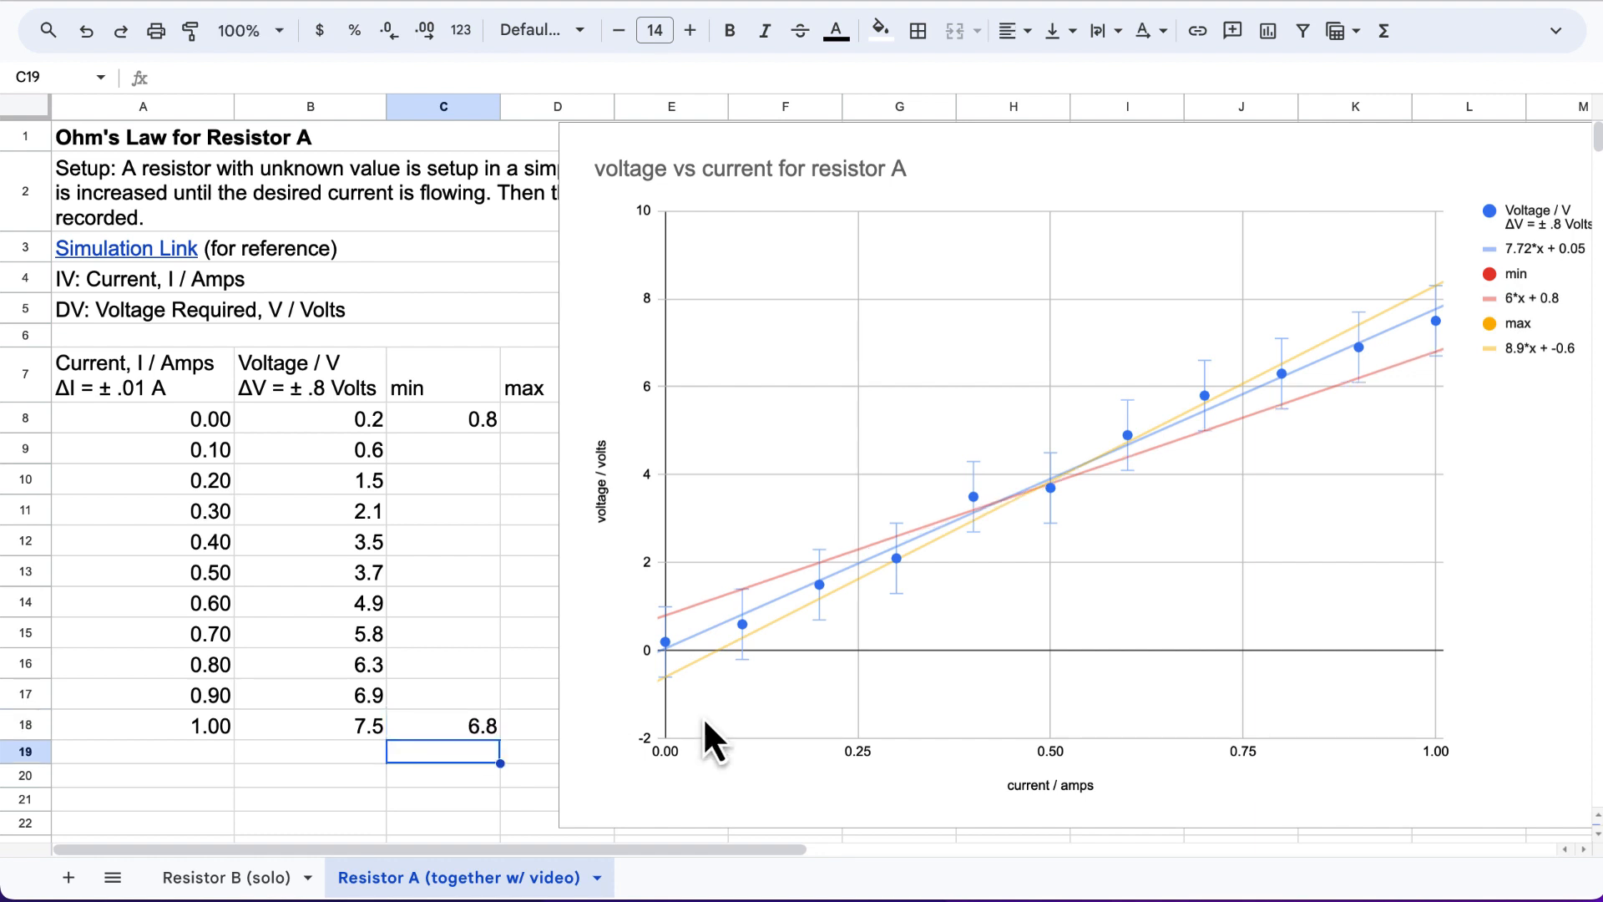
Move the voltage vs current chart over the min and max columns so the plot and legend are fully in view.
{"action": "left_click", "coordinate": [1205, 433]}
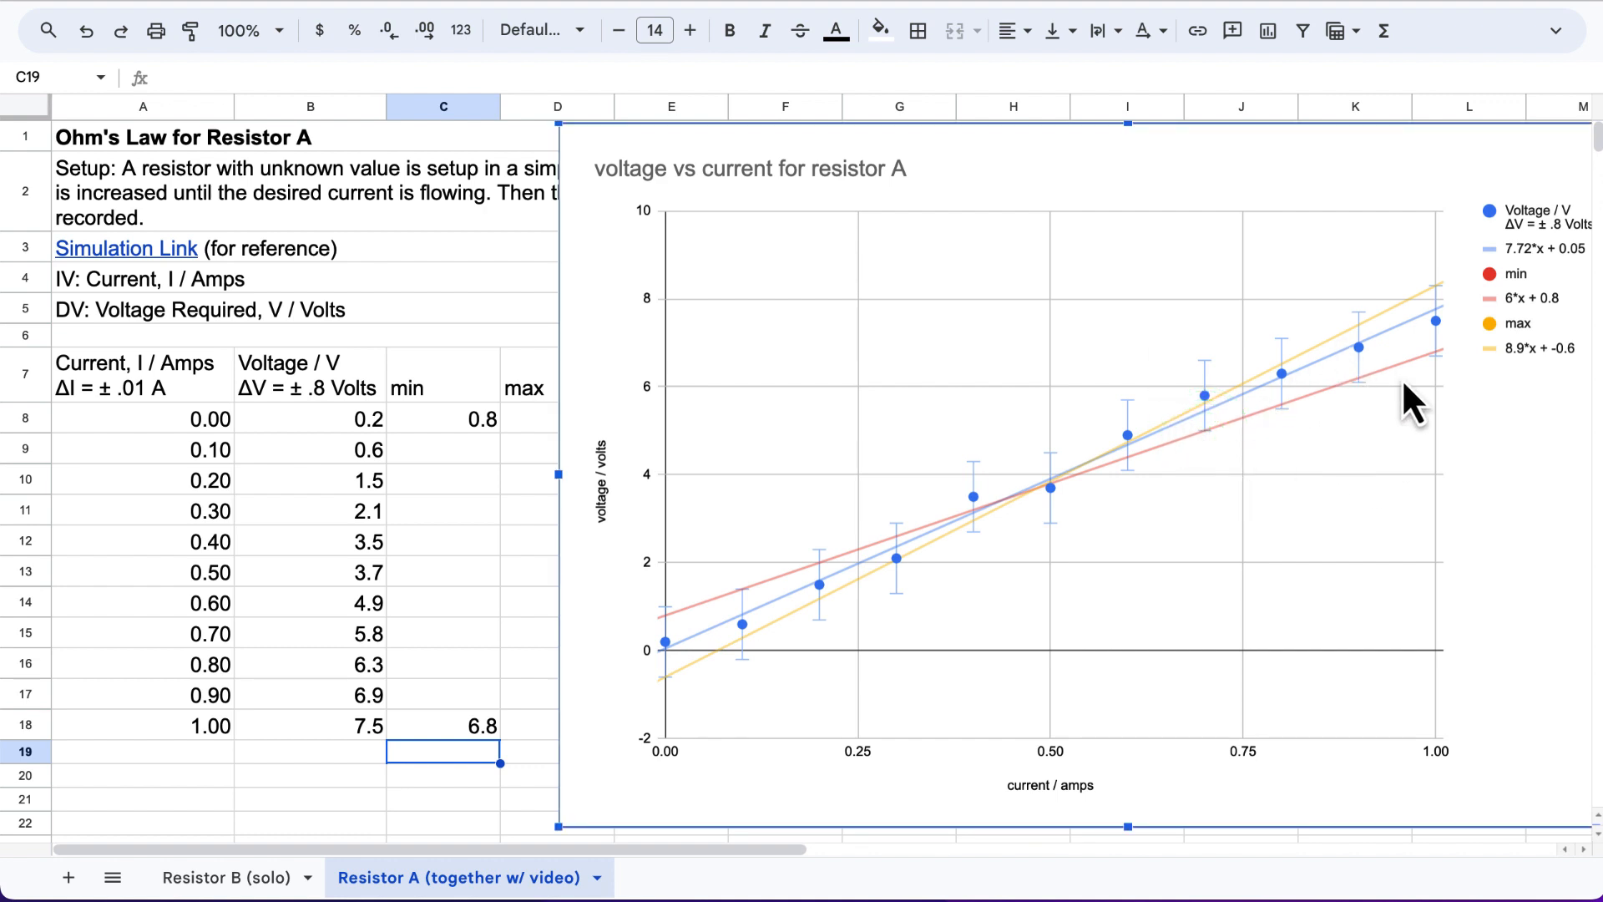
{"action": "mouse_move", "coordinate": [1437, 361]}
{"action": "left_click_drag", "start_coordinate": [1447, 192], "coordinate": [1311, 298]}
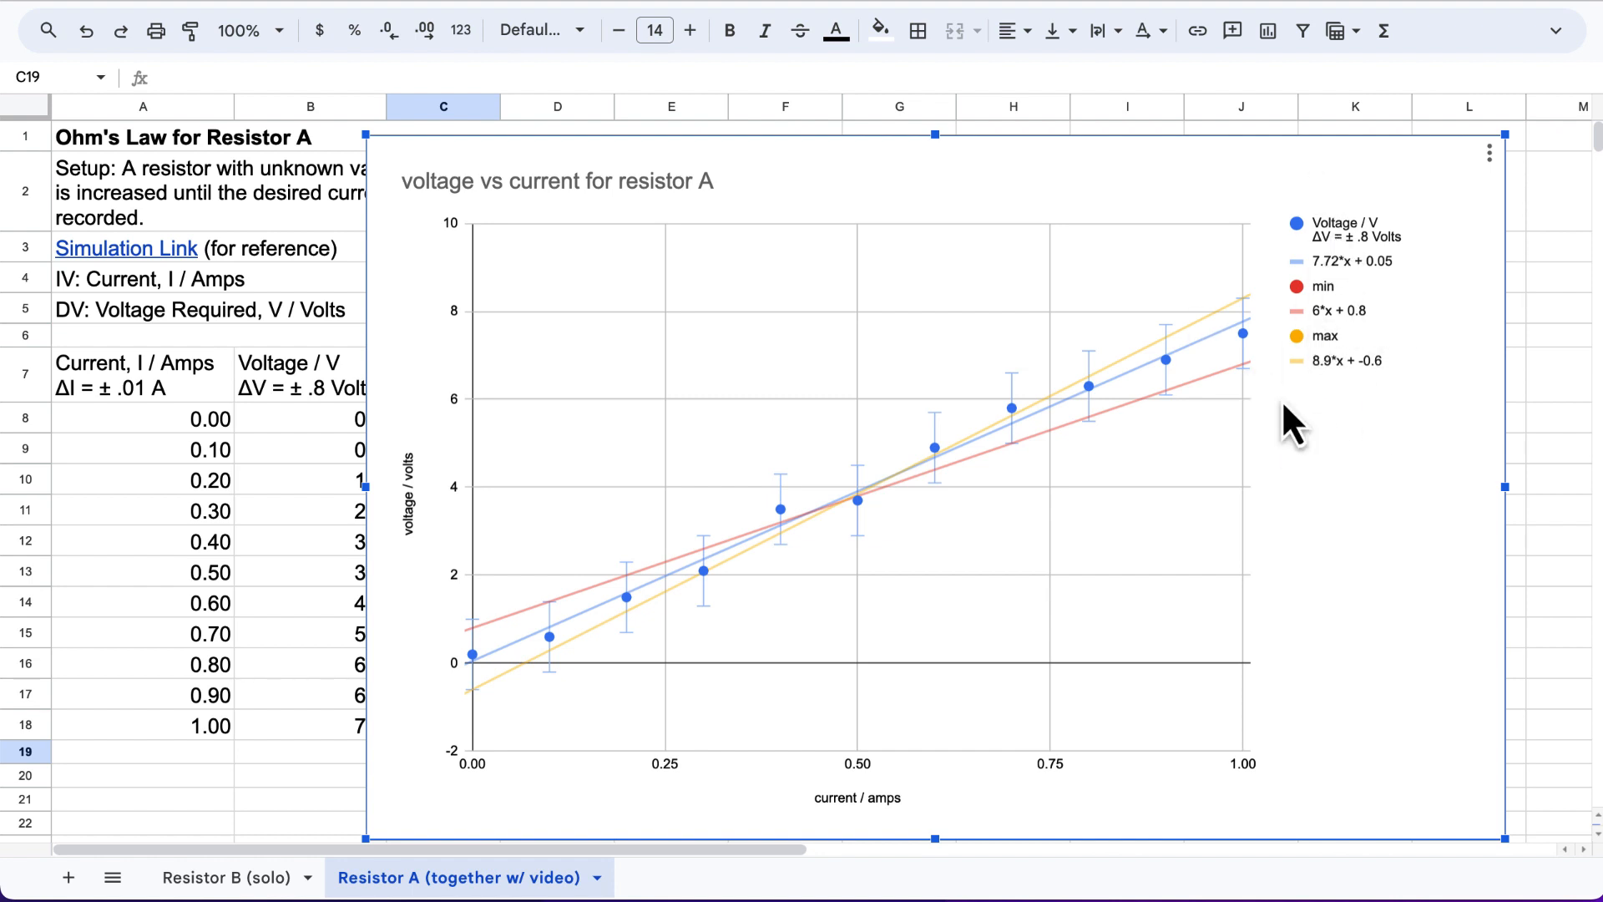
{"action": "double_click", "coordinate": [1224, 448]}
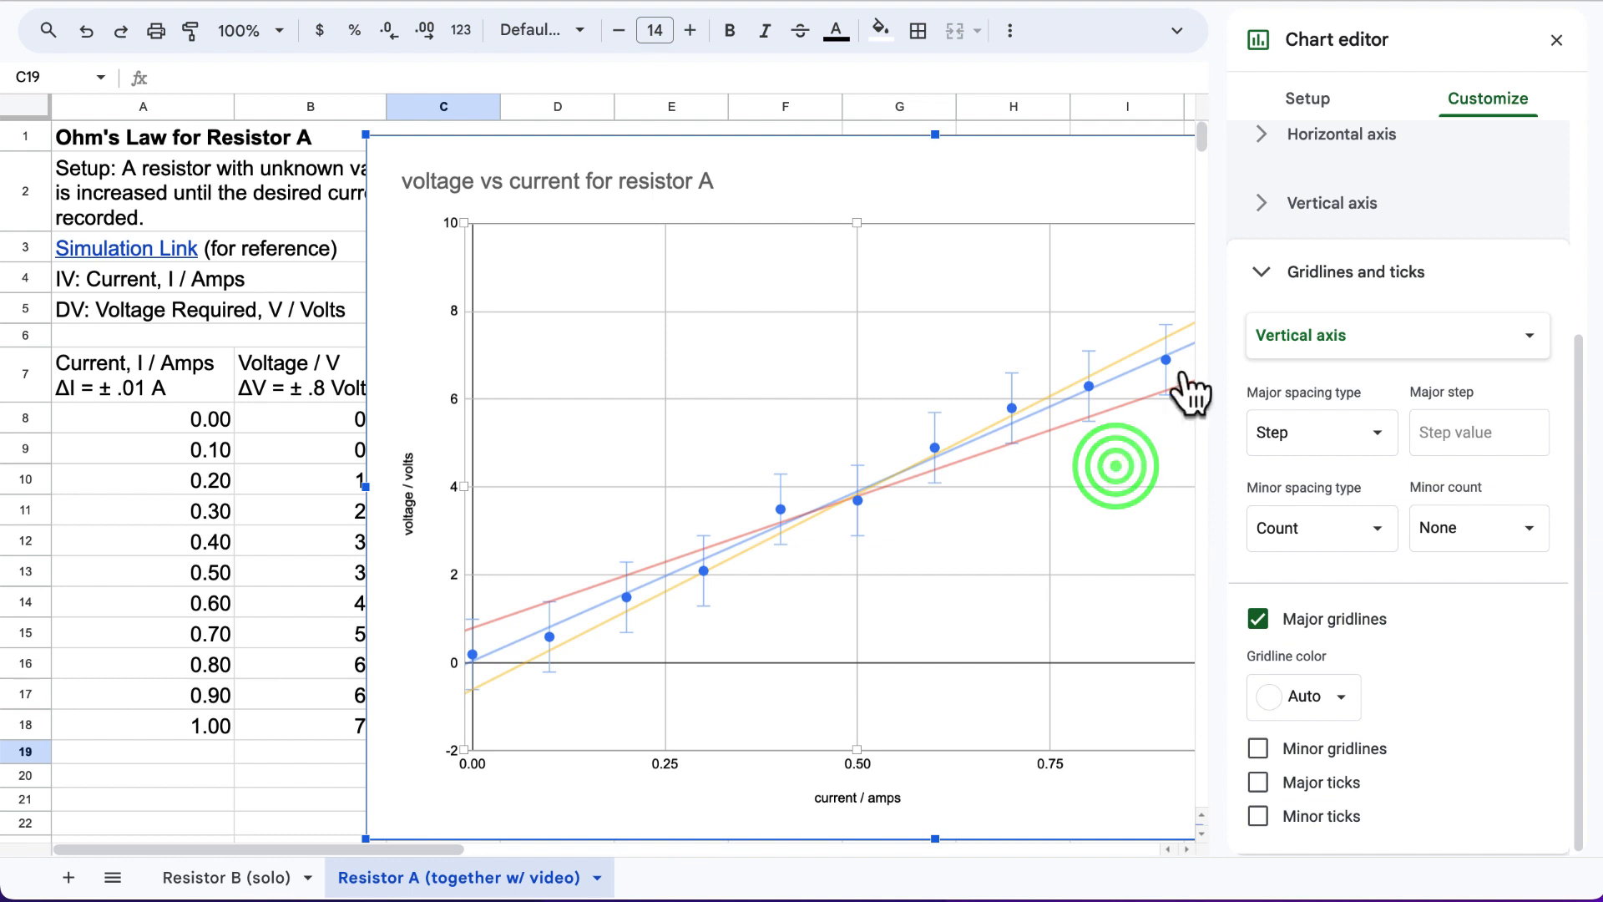
{"action": "left_click", "coordinate": [1555, 40]}
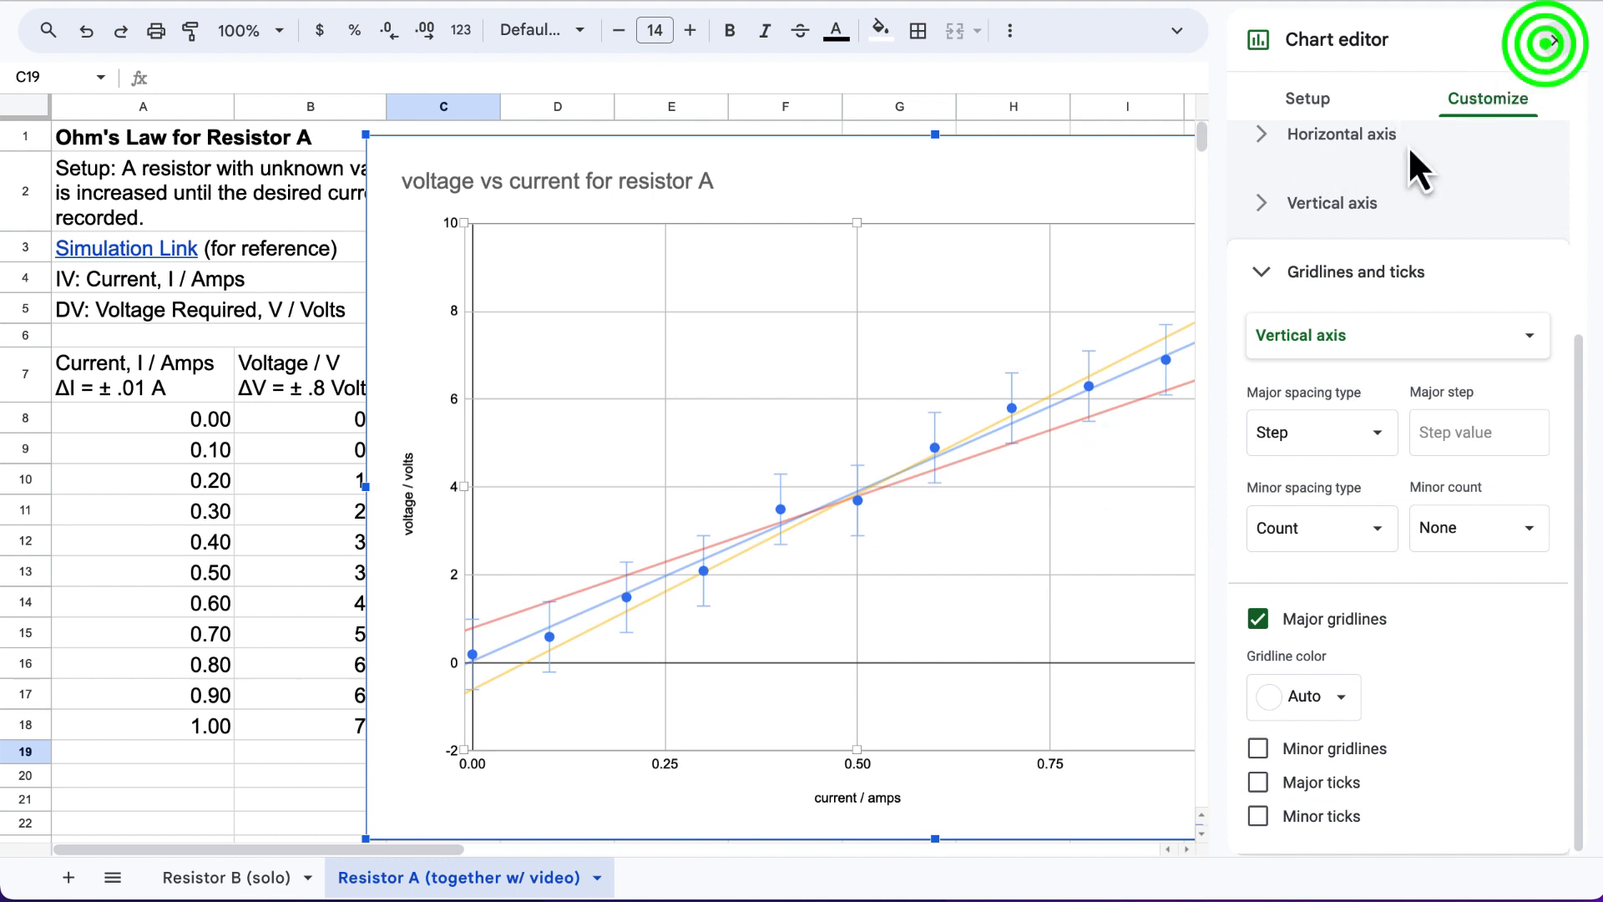
{"action": "left_click", "coordinate": [1010, 227]}
{"action": "left_click", "coordinate": [1037, 322]}
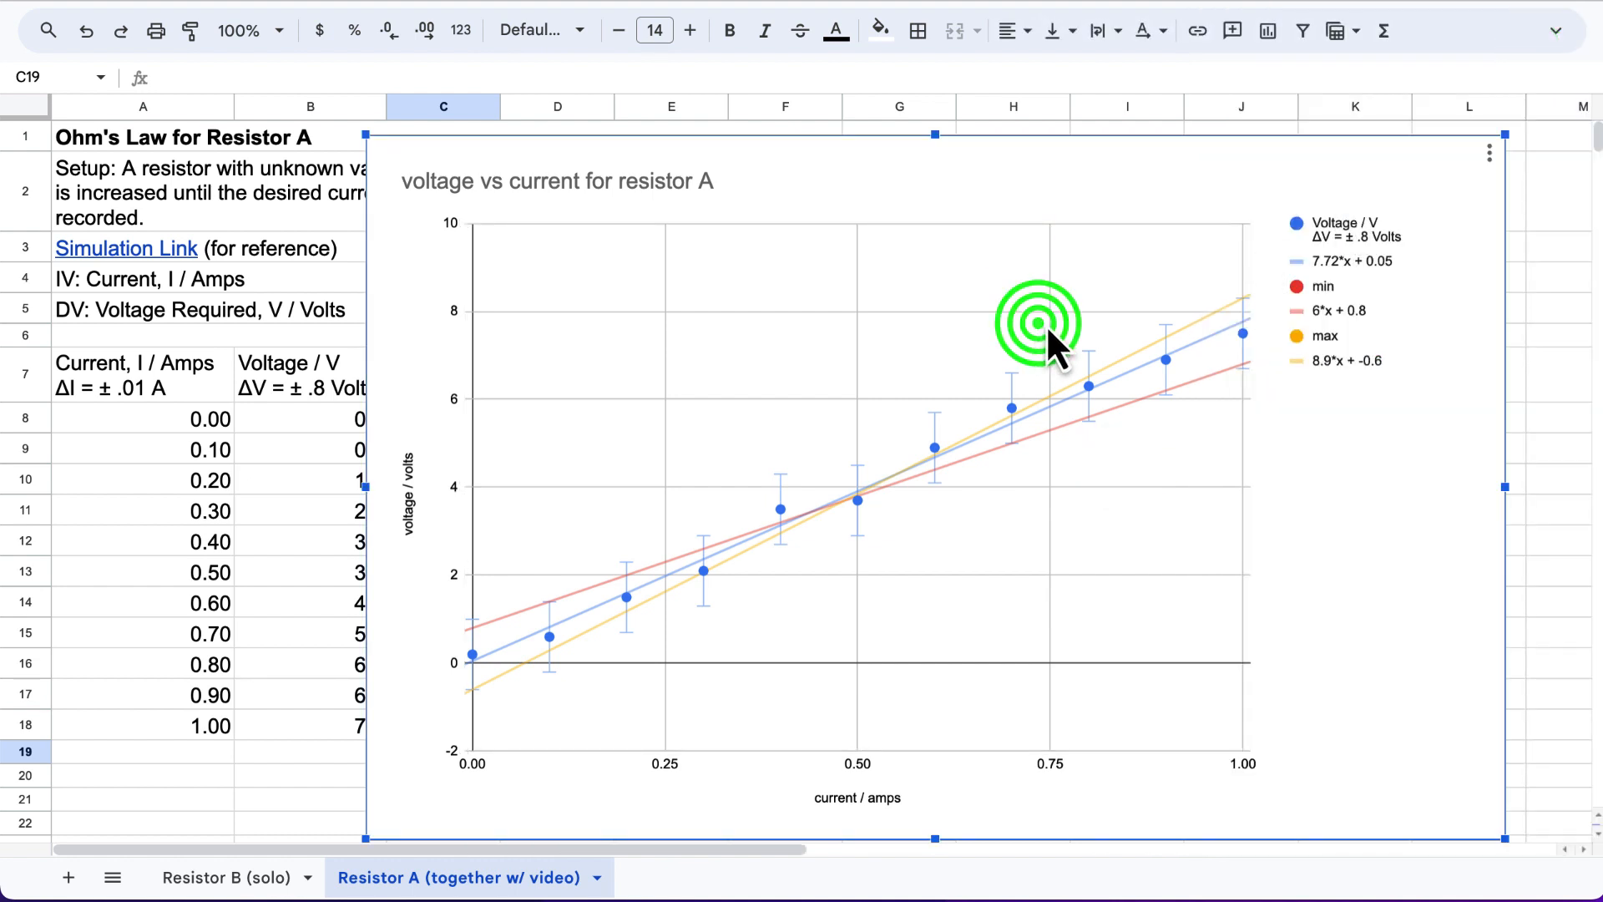
{"action": "left_click", "coordinate": [1052, 316]}
{"action": "left_click", "coordinate": [1244, 285]}
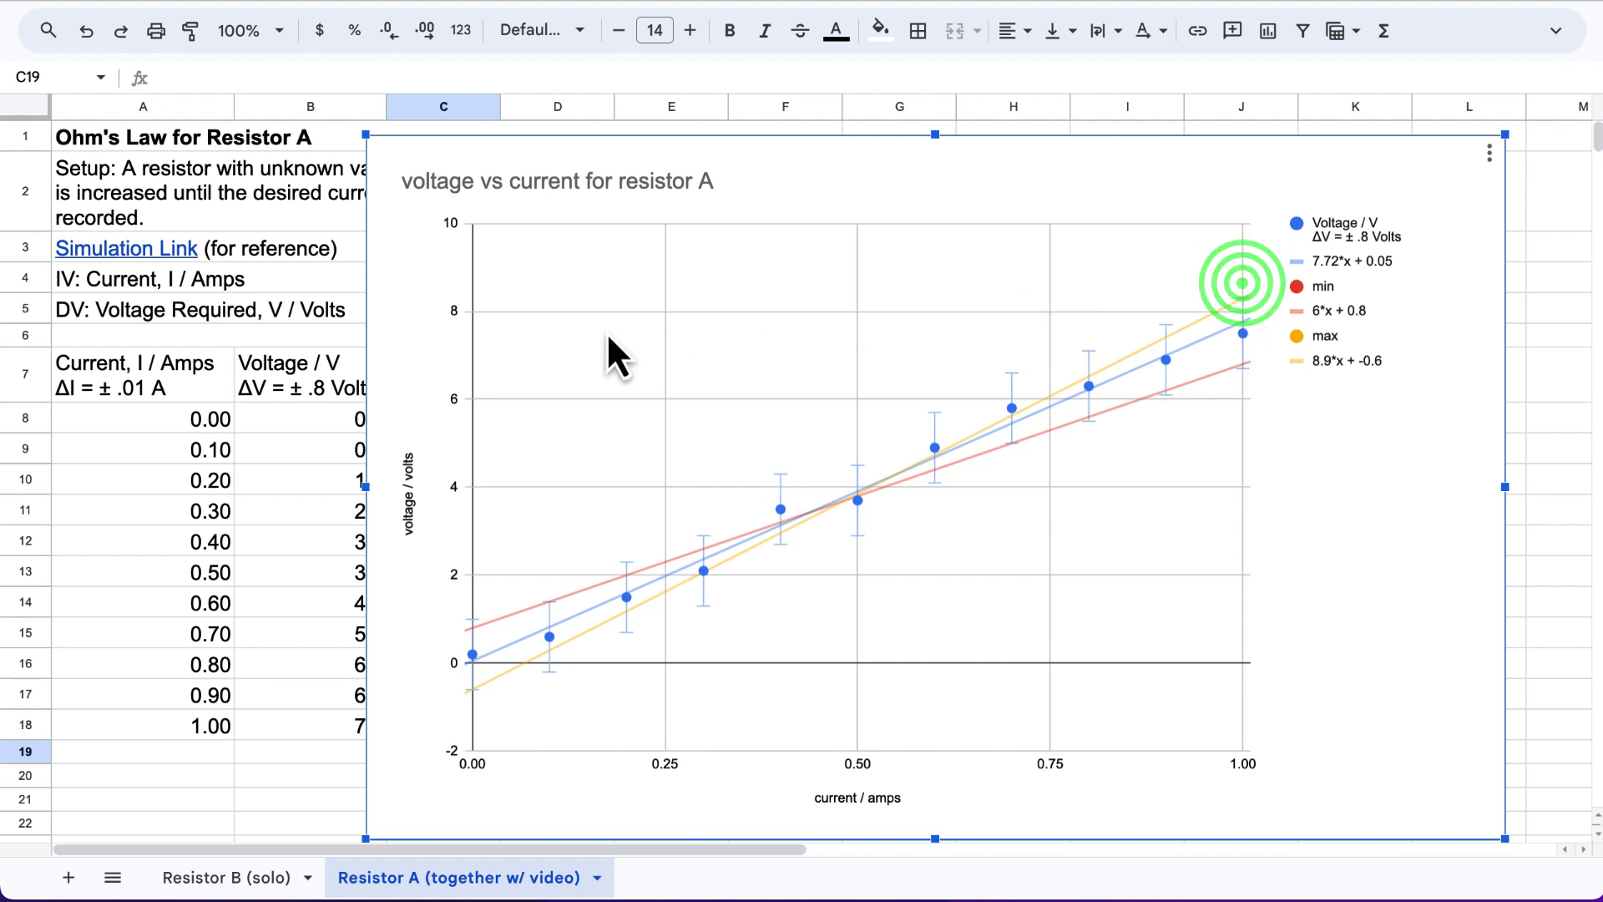
{"action": "left_click", "coordinate": [459, 314]}
{"action": "right_click", "coordinate": [504, 233]}
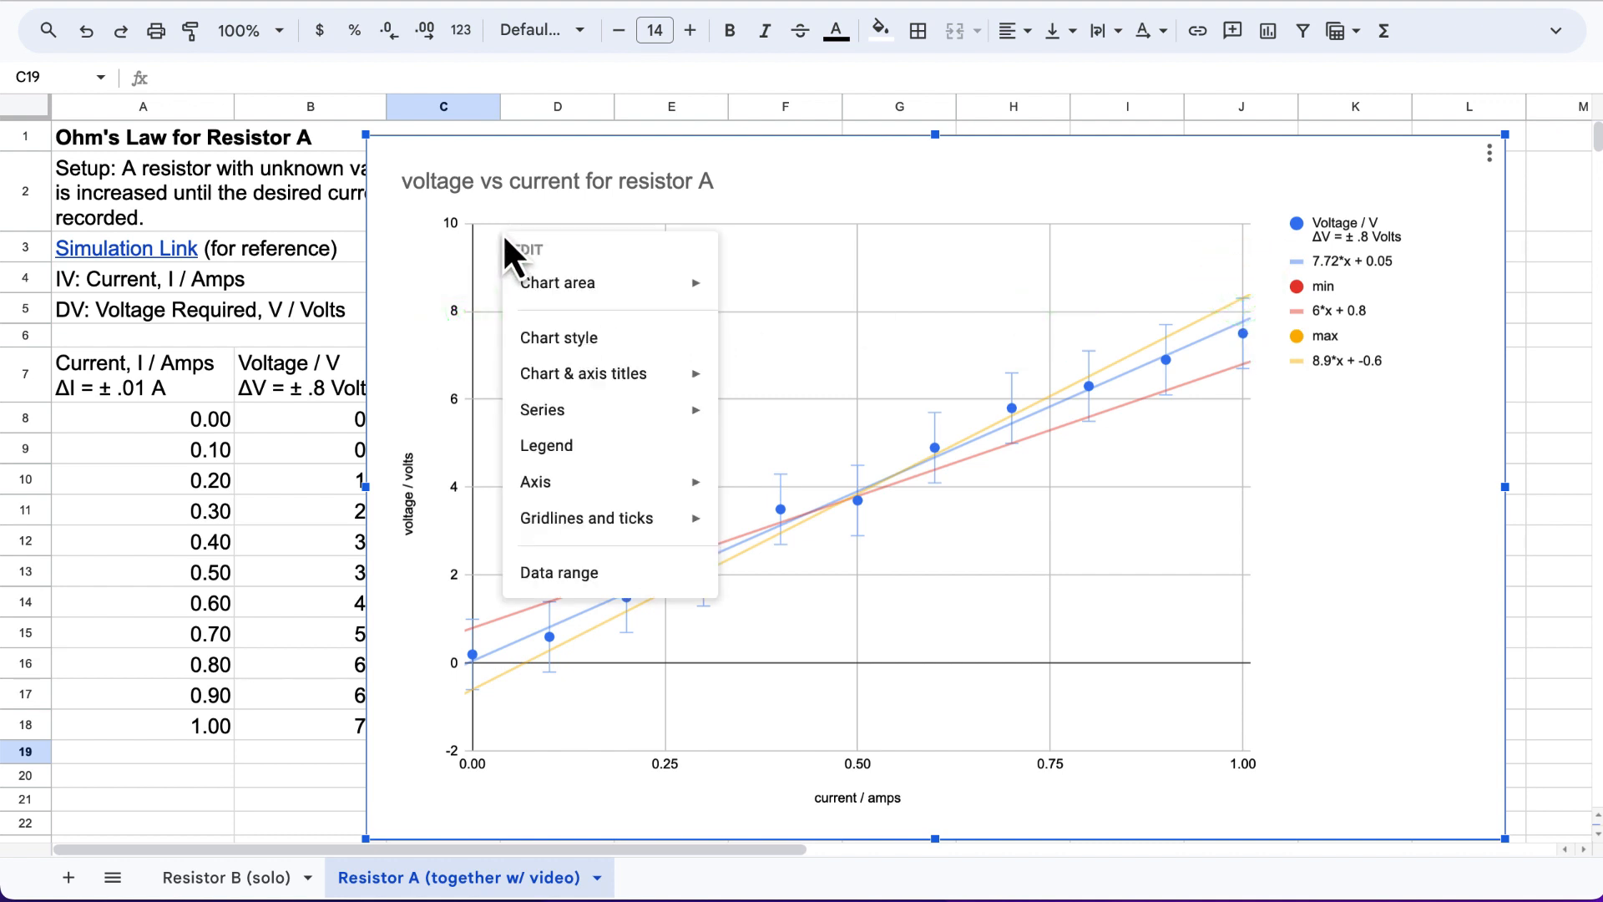
Start resizing the chart area and move the whole chart over the data columns so its plot and legend fit beside the chart editor.
{"action": "mouse_move", "coordinate": [570, 300]}
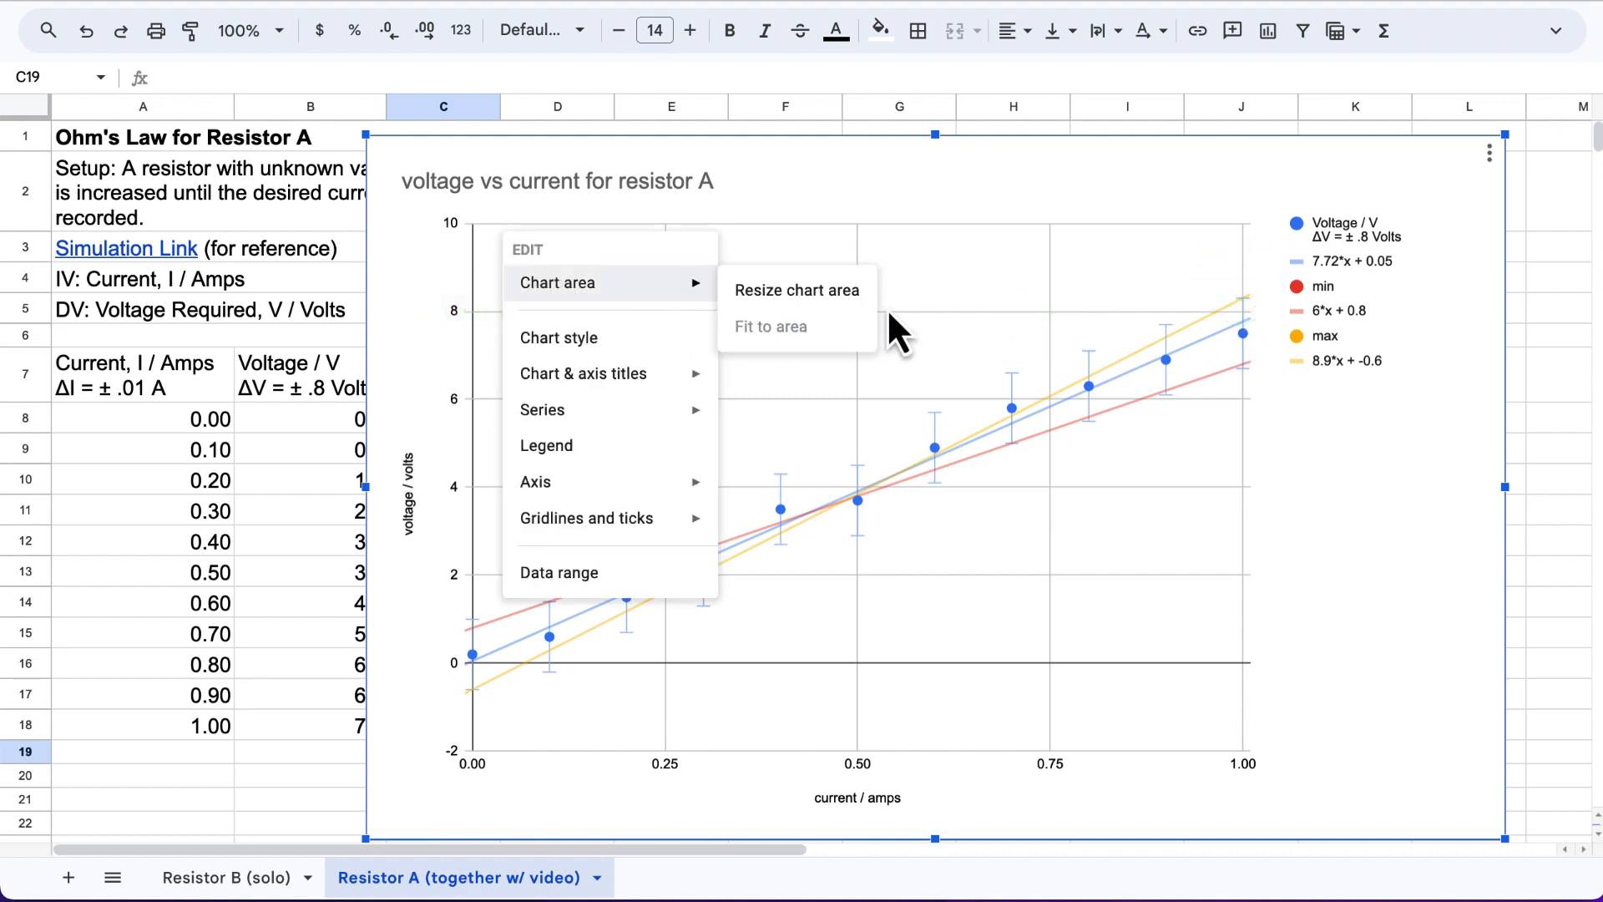
{"action": "left_click", "coordinate": [855, 293]}
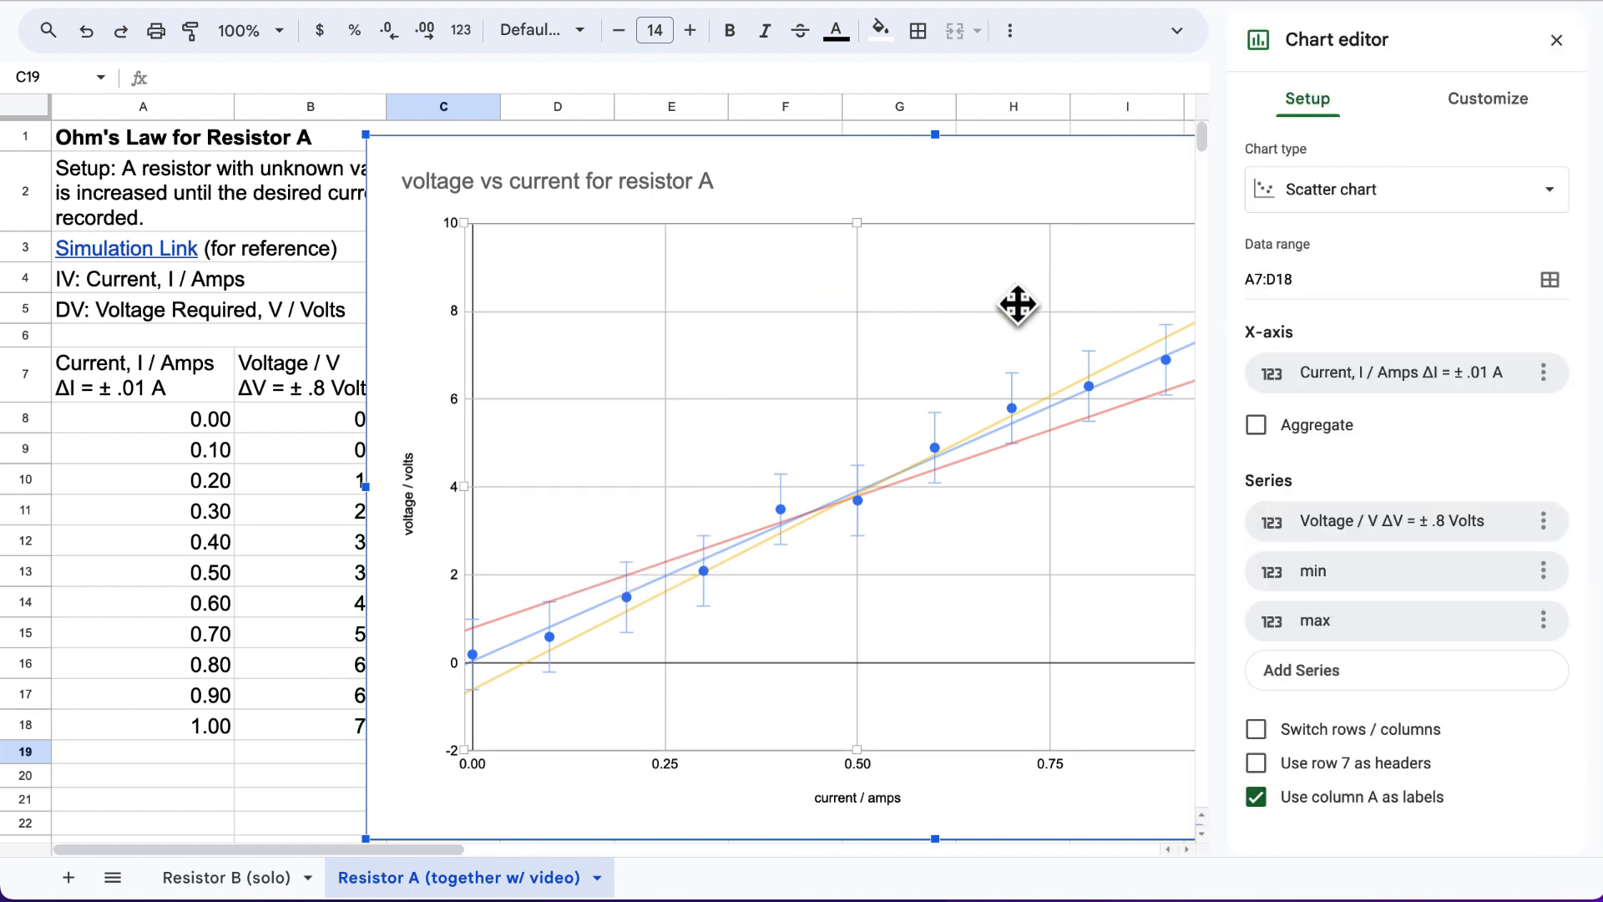
{"action": "left_click", "coordinate": [912, 264]}
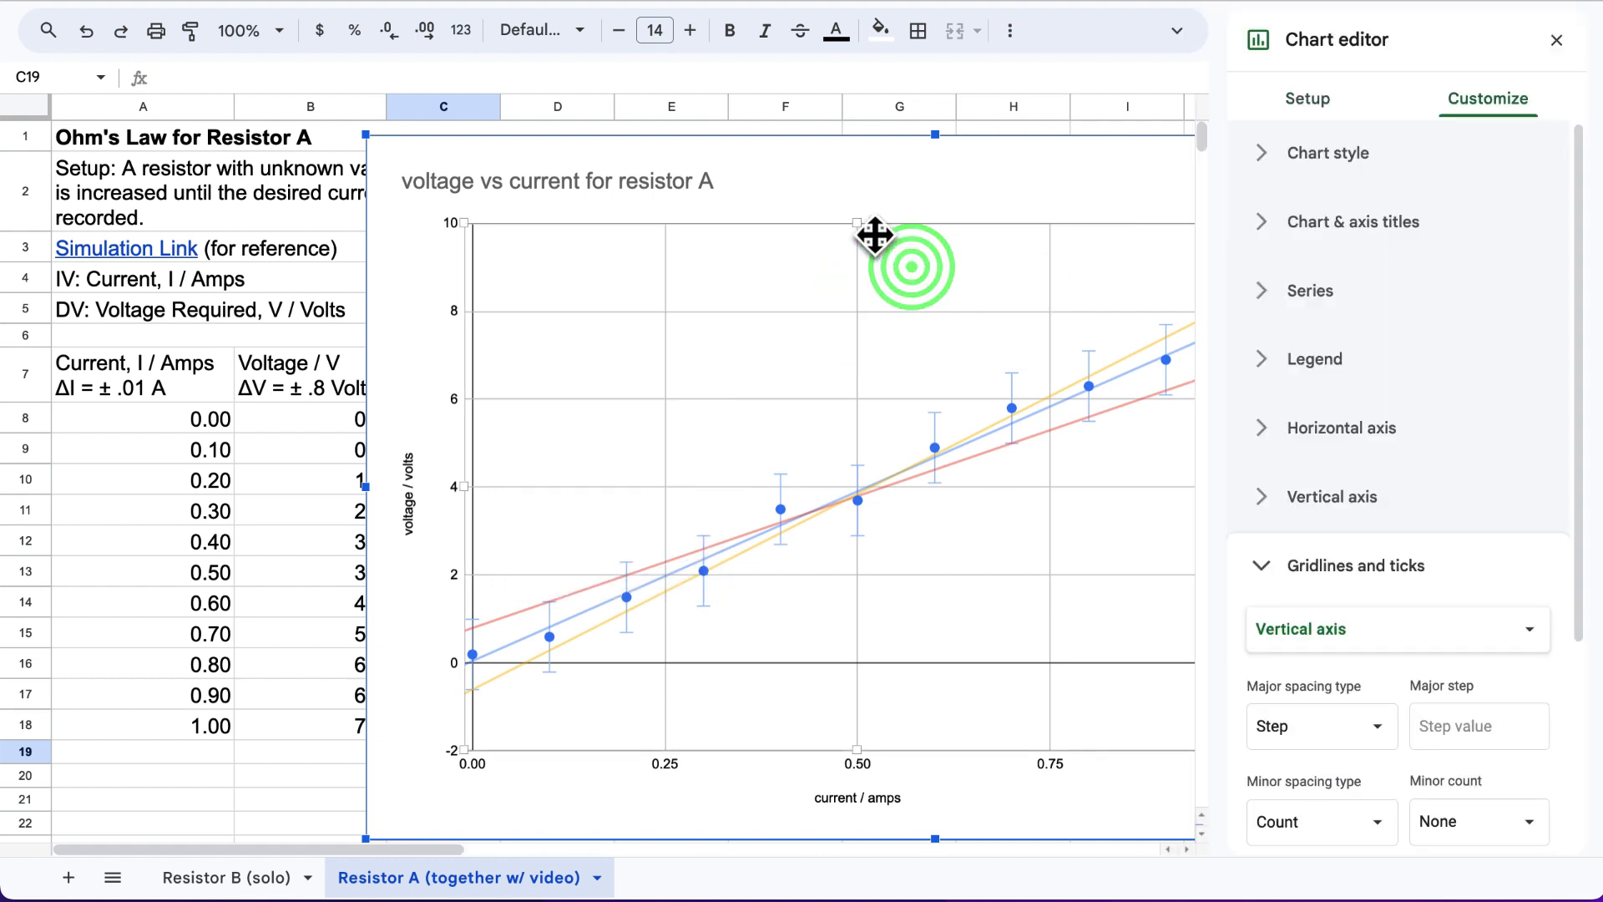
{"action": "left_click", "coordinate": [917, 169]}
{"action": "left_click_drag", "start_coordinate": [917, 169], "coordinate": [618, 179]}
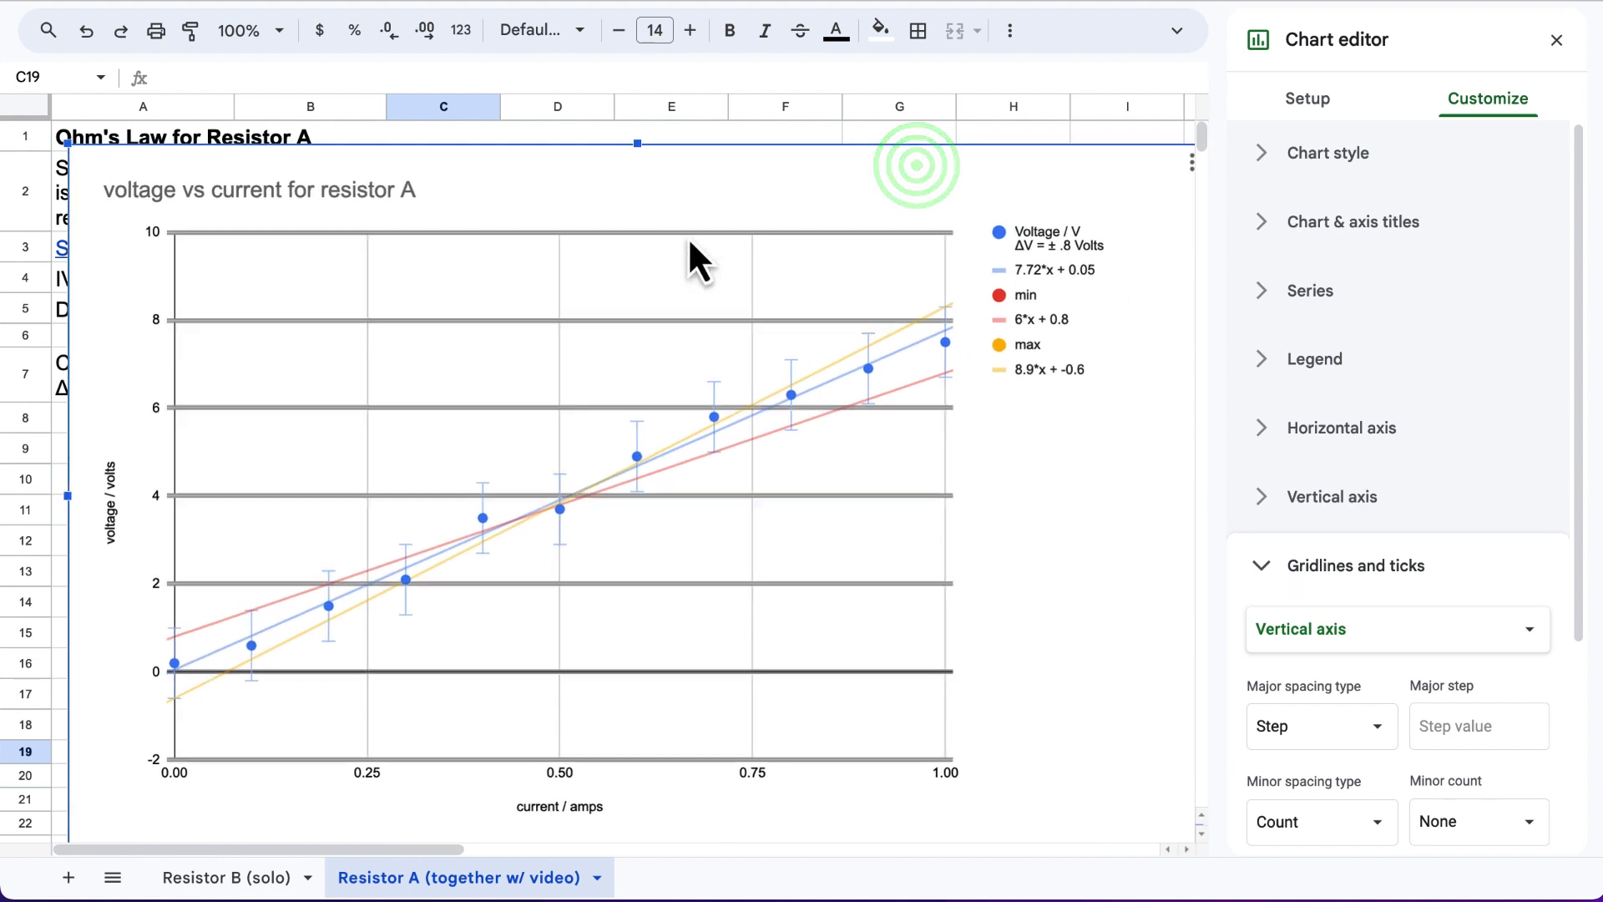
Select the plot area inside the voltage vs current chart and widen it slightly toward the legend.
{"action": "left_click", "coordinate": [673, 232]}
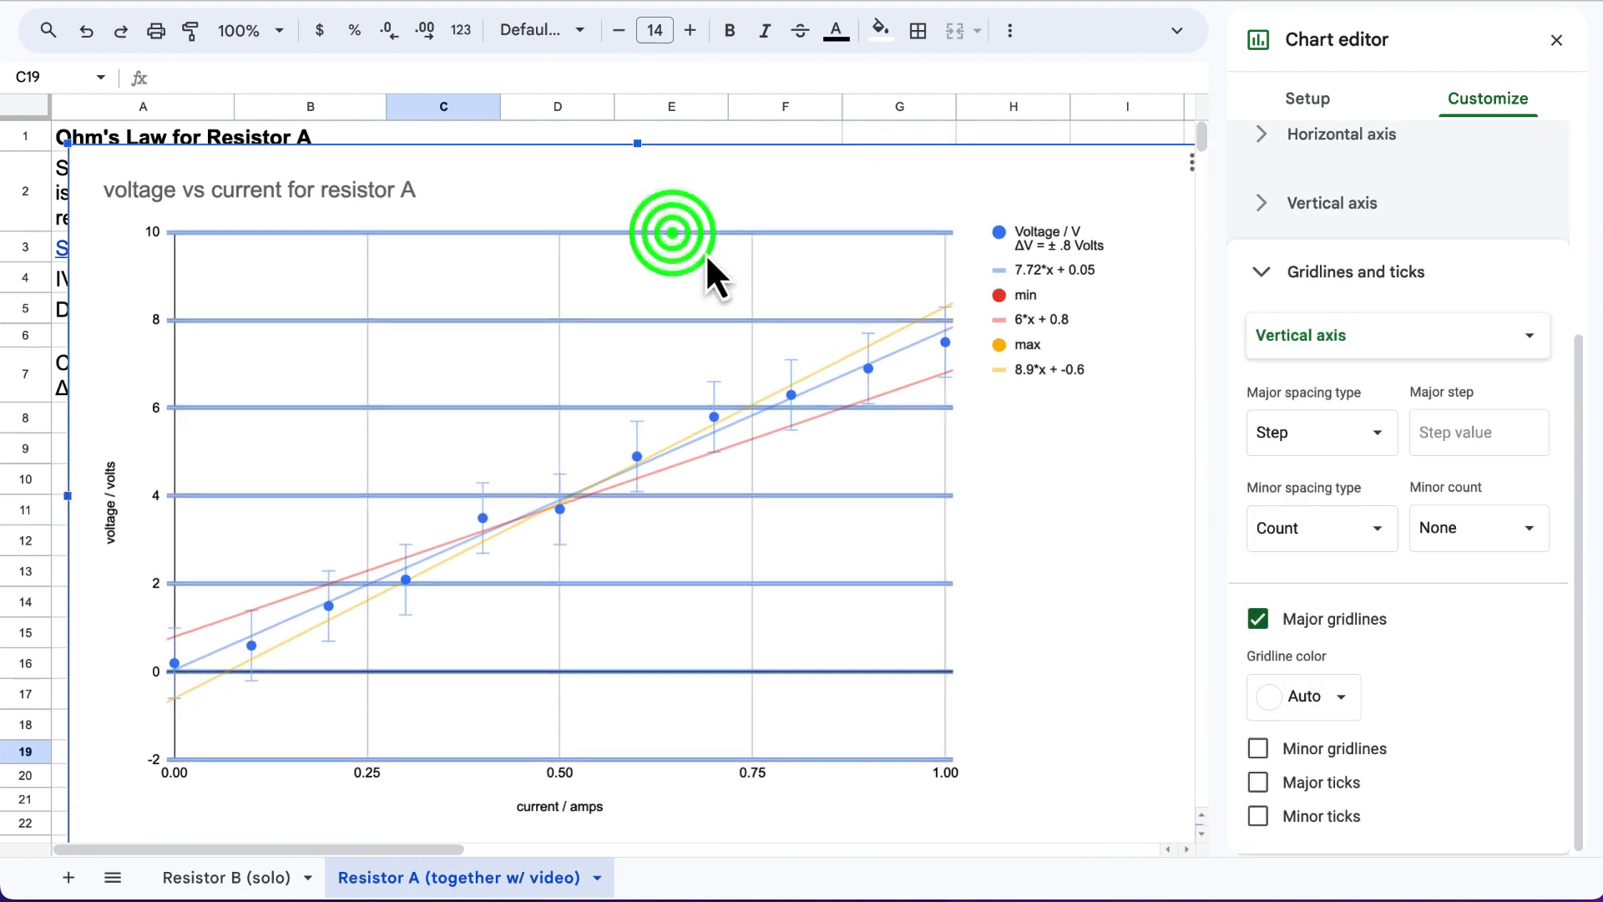
{"action": "left_click", "coordinate": [941, 532]}
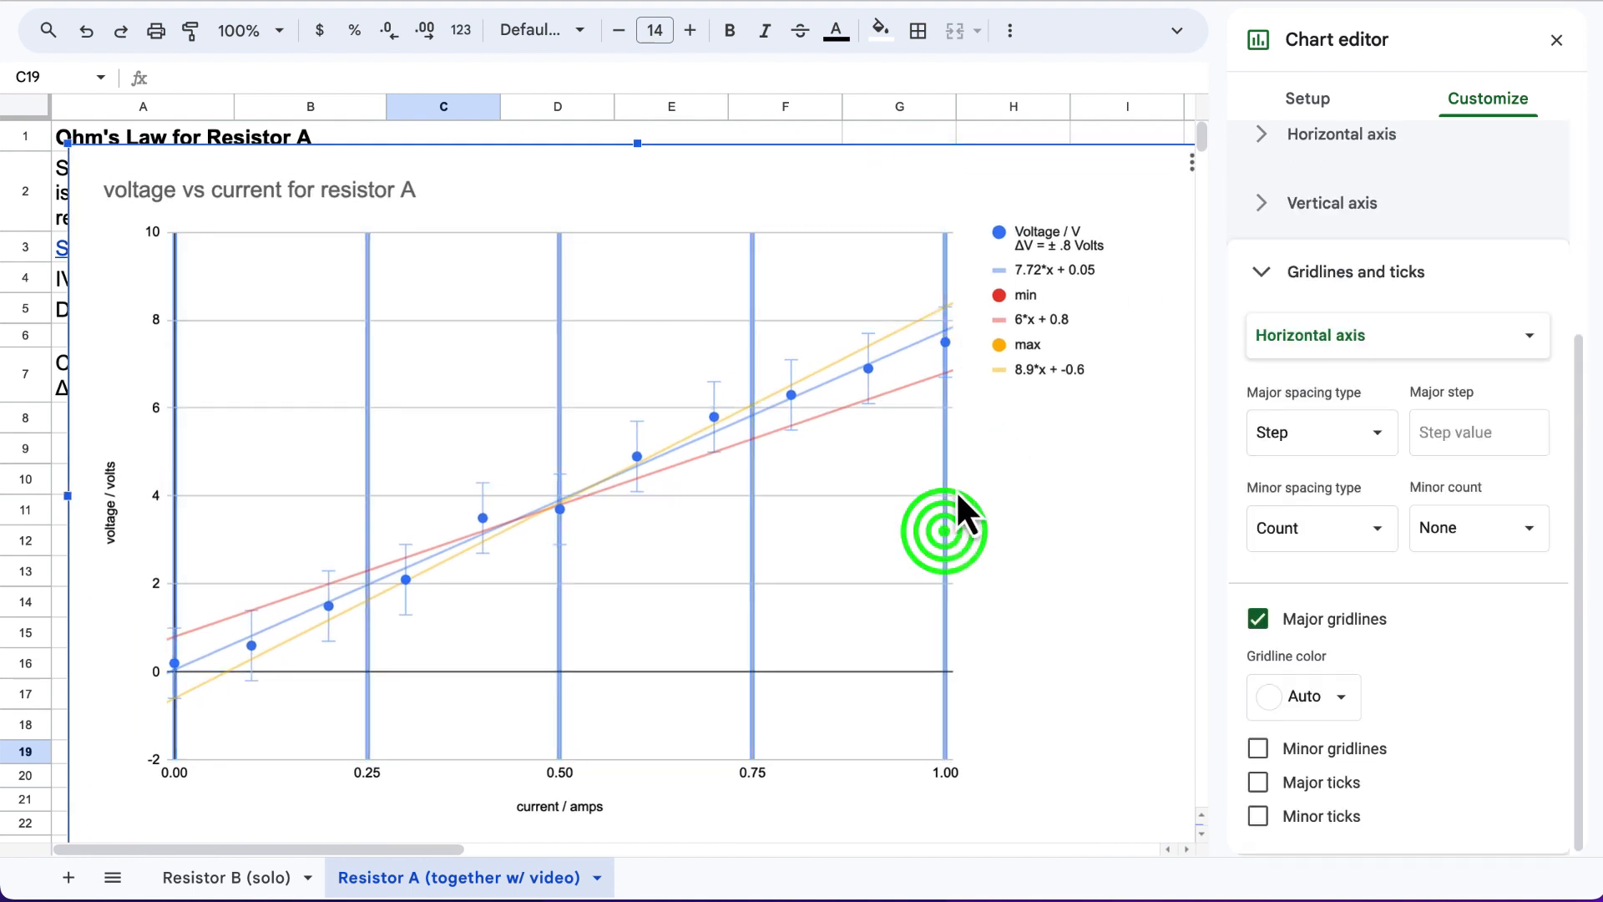
{"action": "left_click", "coordinate": [899, 420]}
{"action": "left_click", "coordinate": [873, 468]}
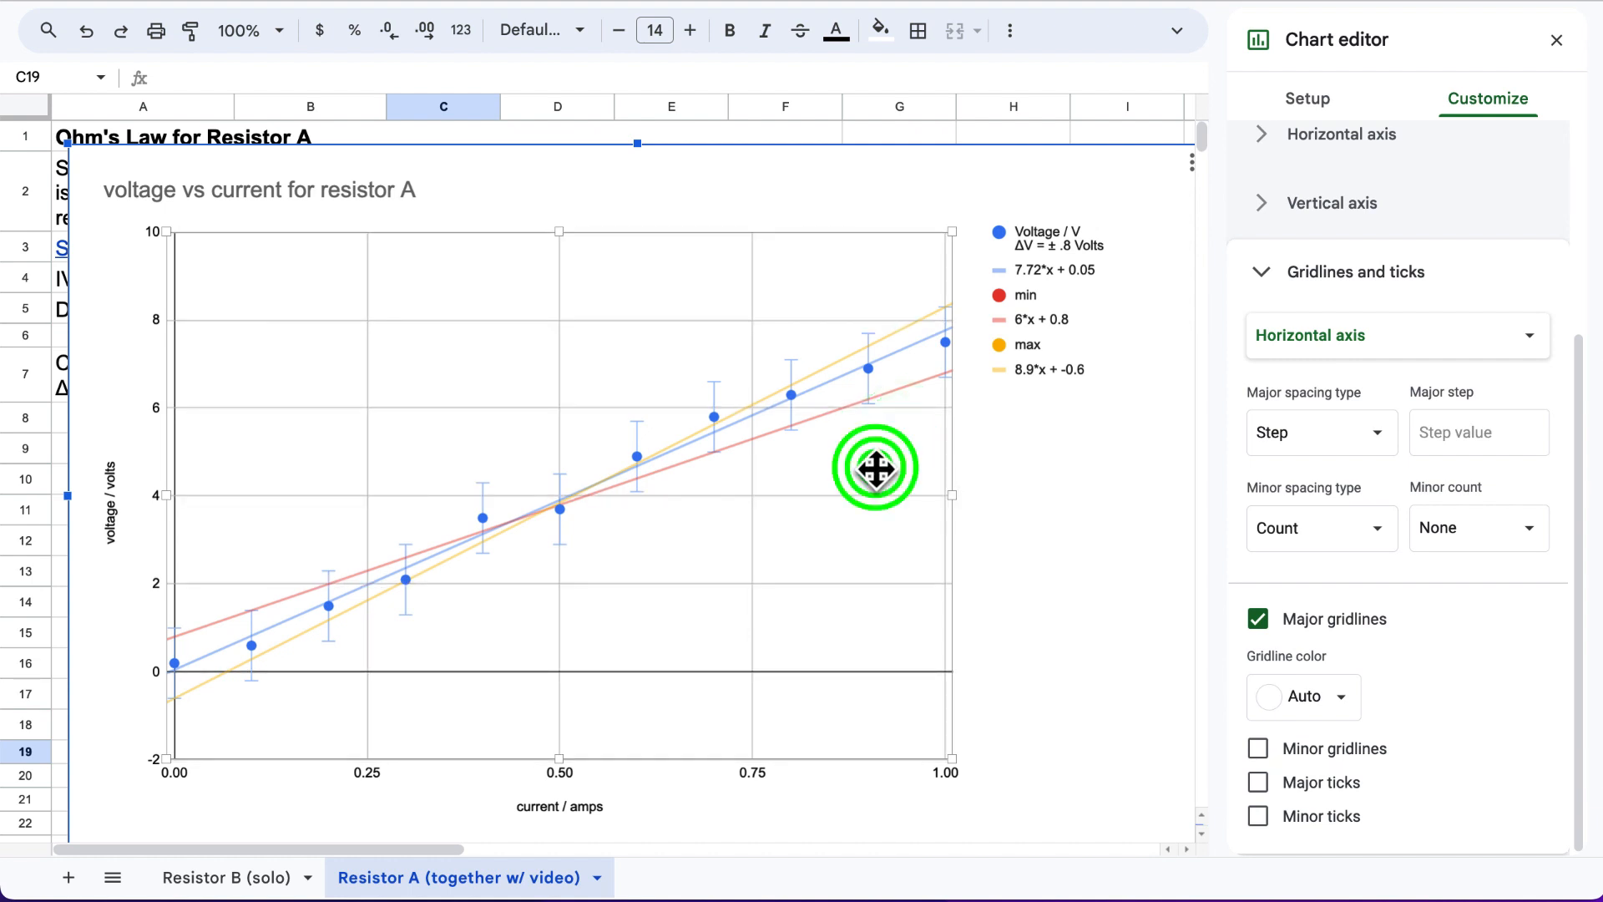
{"action": "left_click", "coordinate": [952, 494]}
{"action": "left_click_drag", "start_coordinate": [951, 494], "coordinate": [1025, 498]}
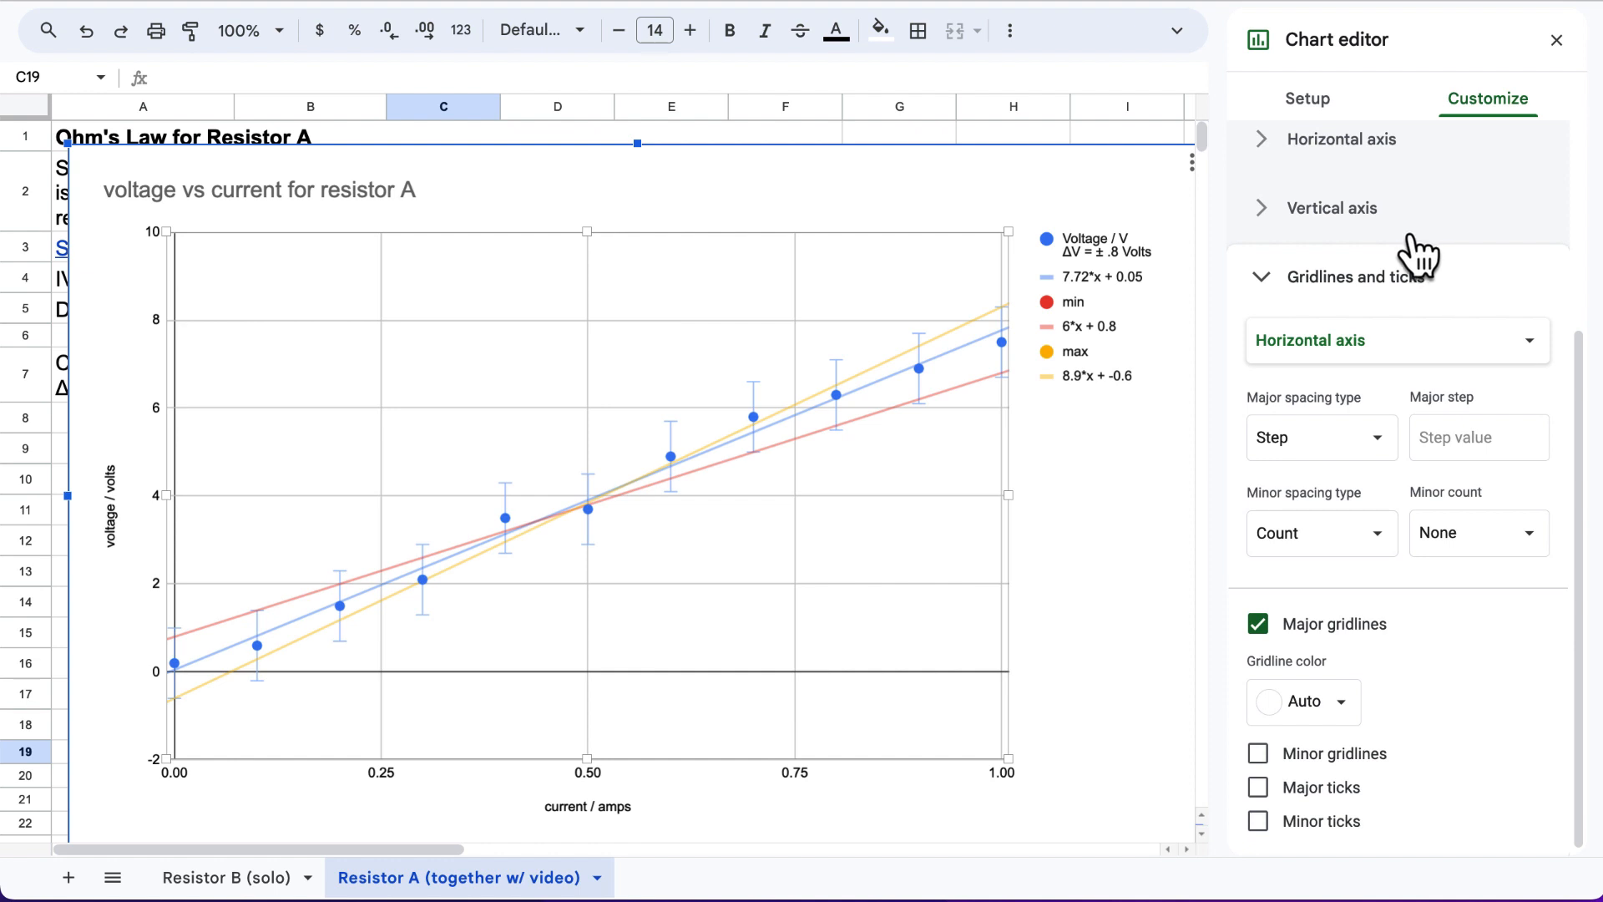
Set the legend position to Top and stretch the plot area across the freed width of the chart.
{"action": "scroll", "coordinate": [1419, 255], "scroll_direction": "up", "scroll_amount": 3}
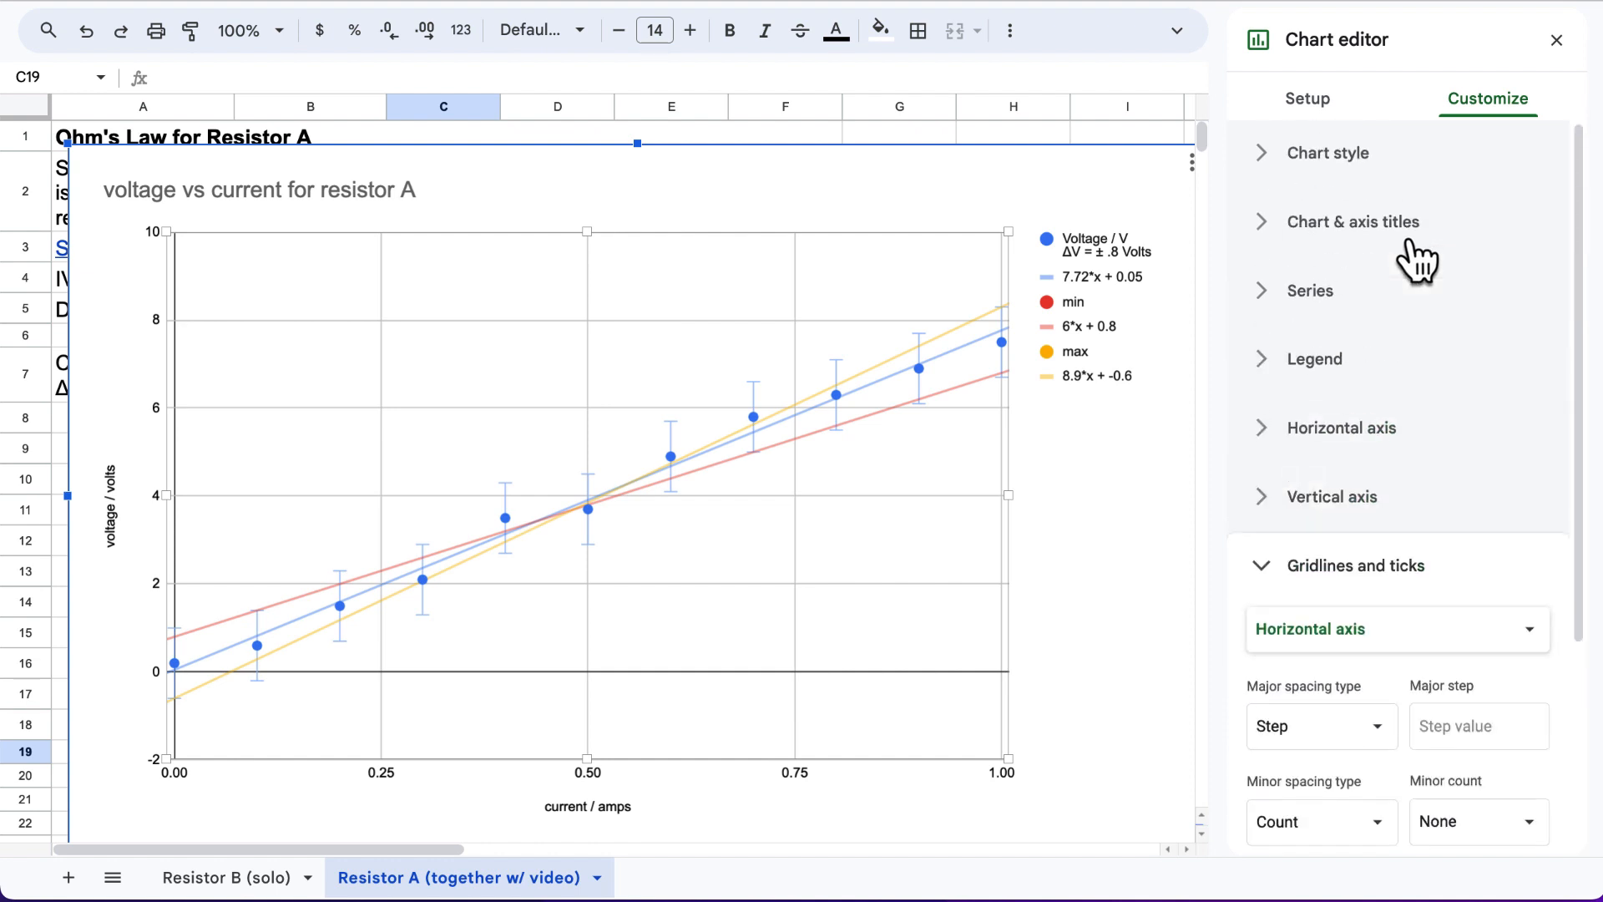
{"action": "left_click", "coordinate": [1332, 359]}
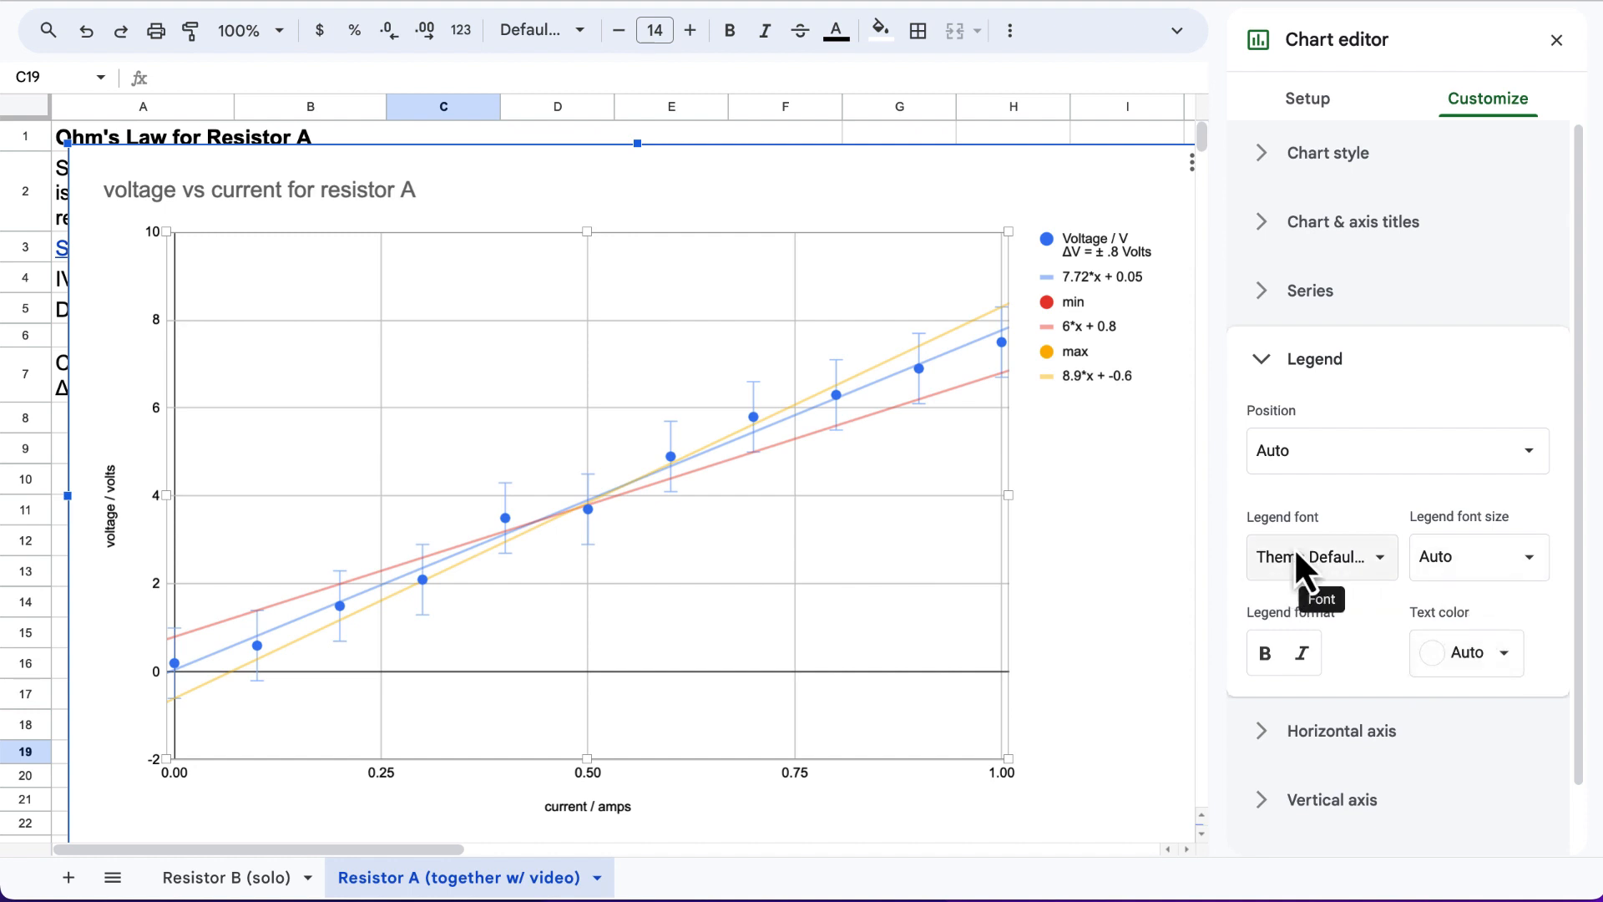
{"action": "left_click", "coordinate": [1317, 449]}
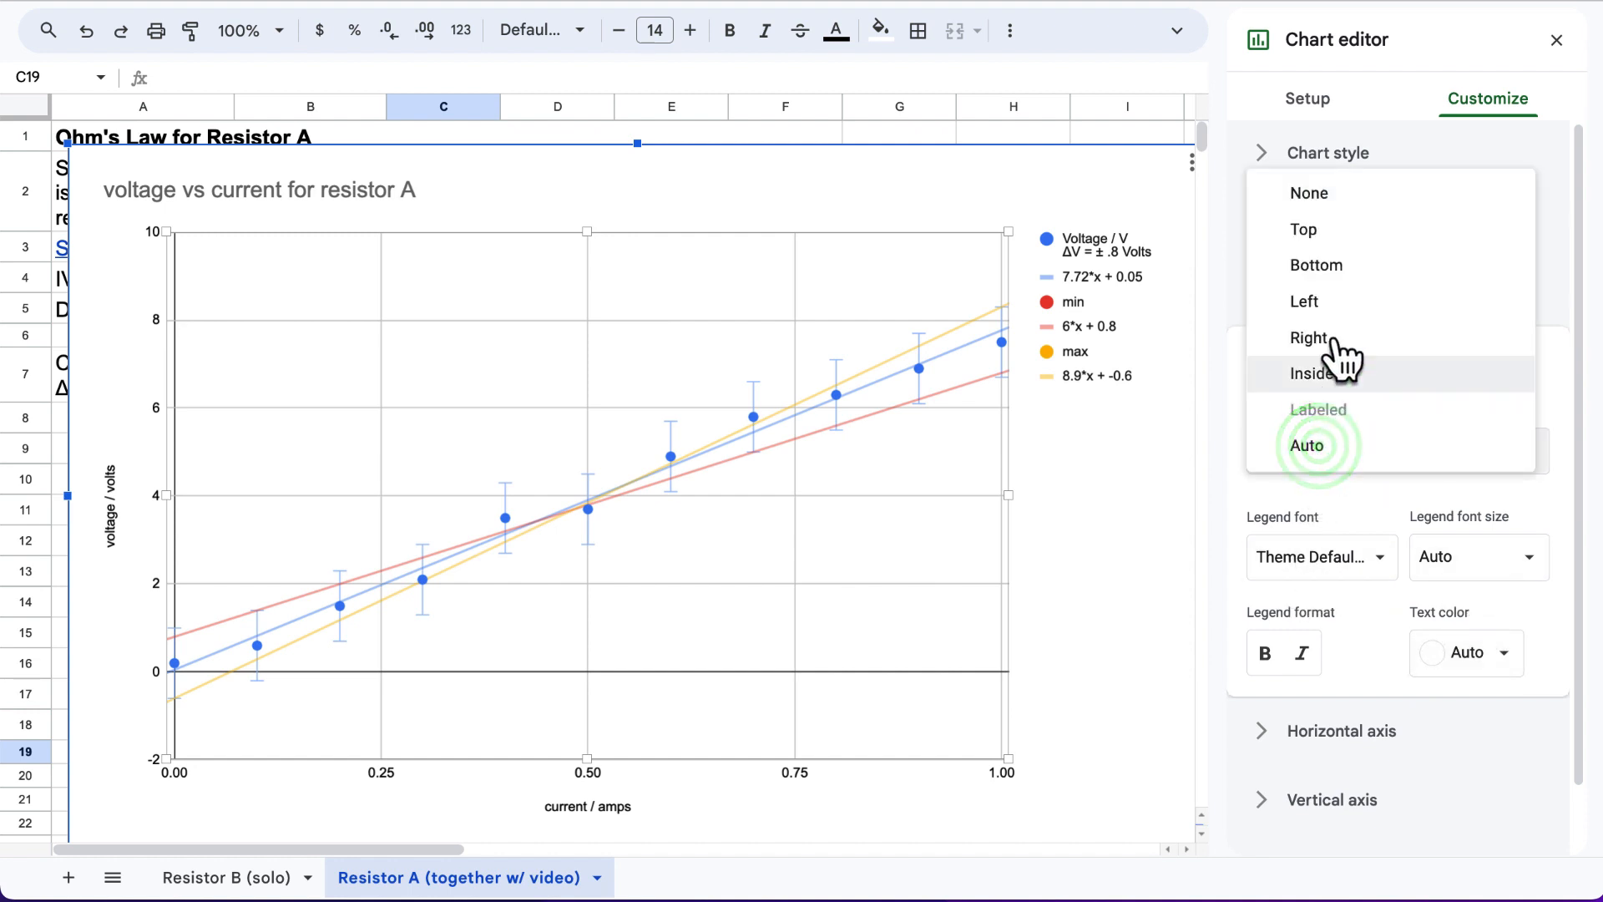
{"action": "left_click", "coordinate": [1363, 242]}
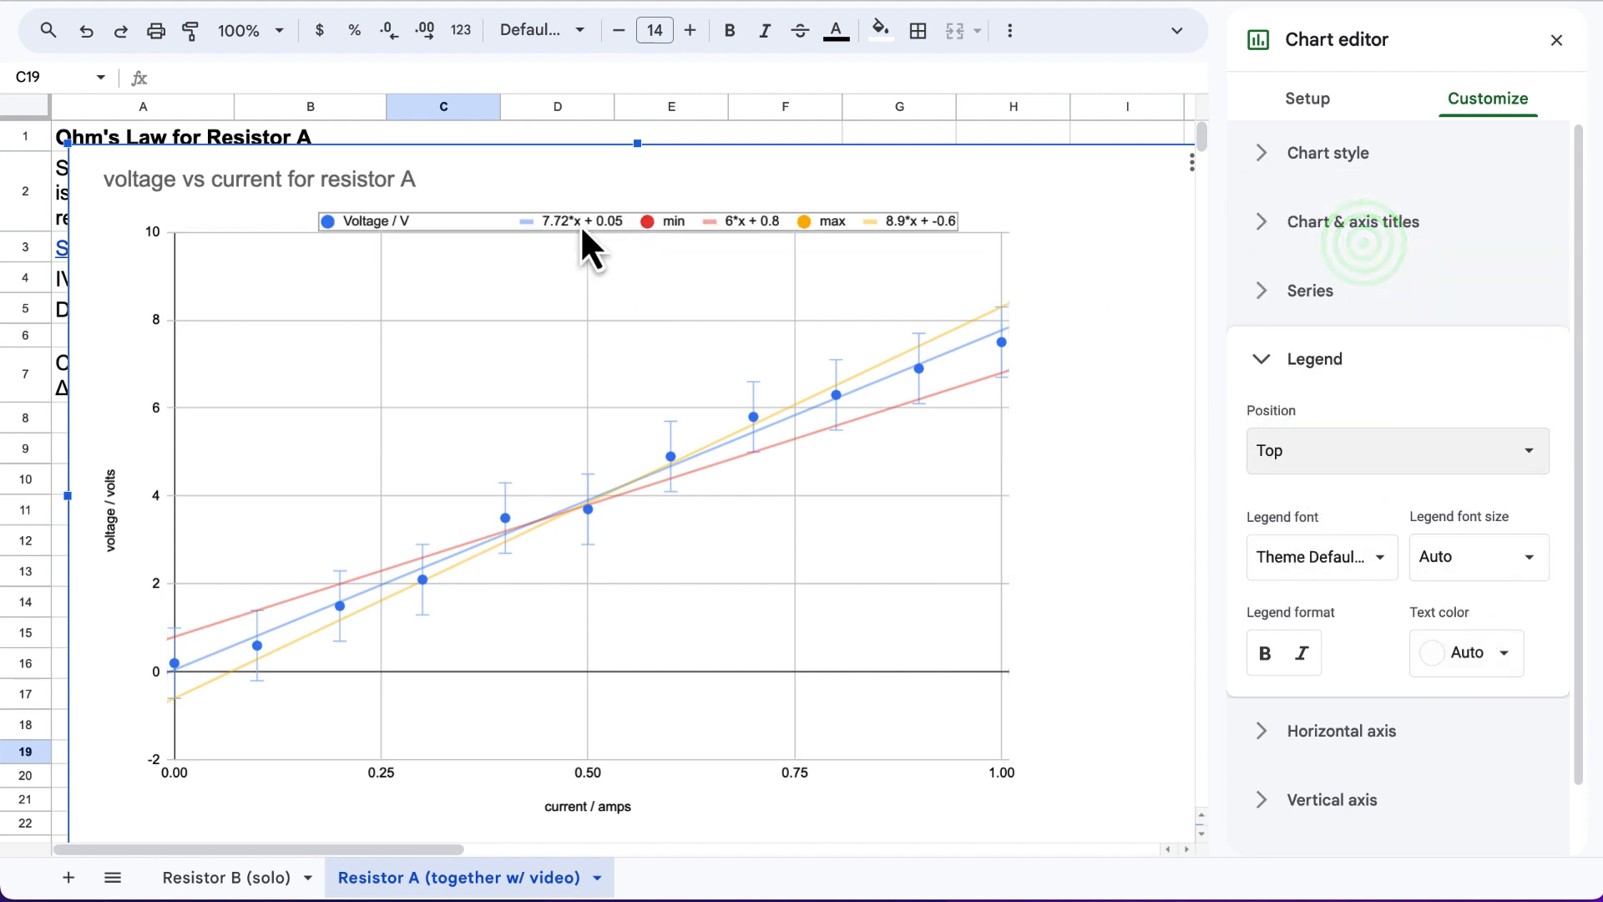
{"action": "left_click", "coordinate": [970, 451]}
{"action": "left_click_drag", "start_coordinate": [1010, 492], "coordinate": [1167, 492]}
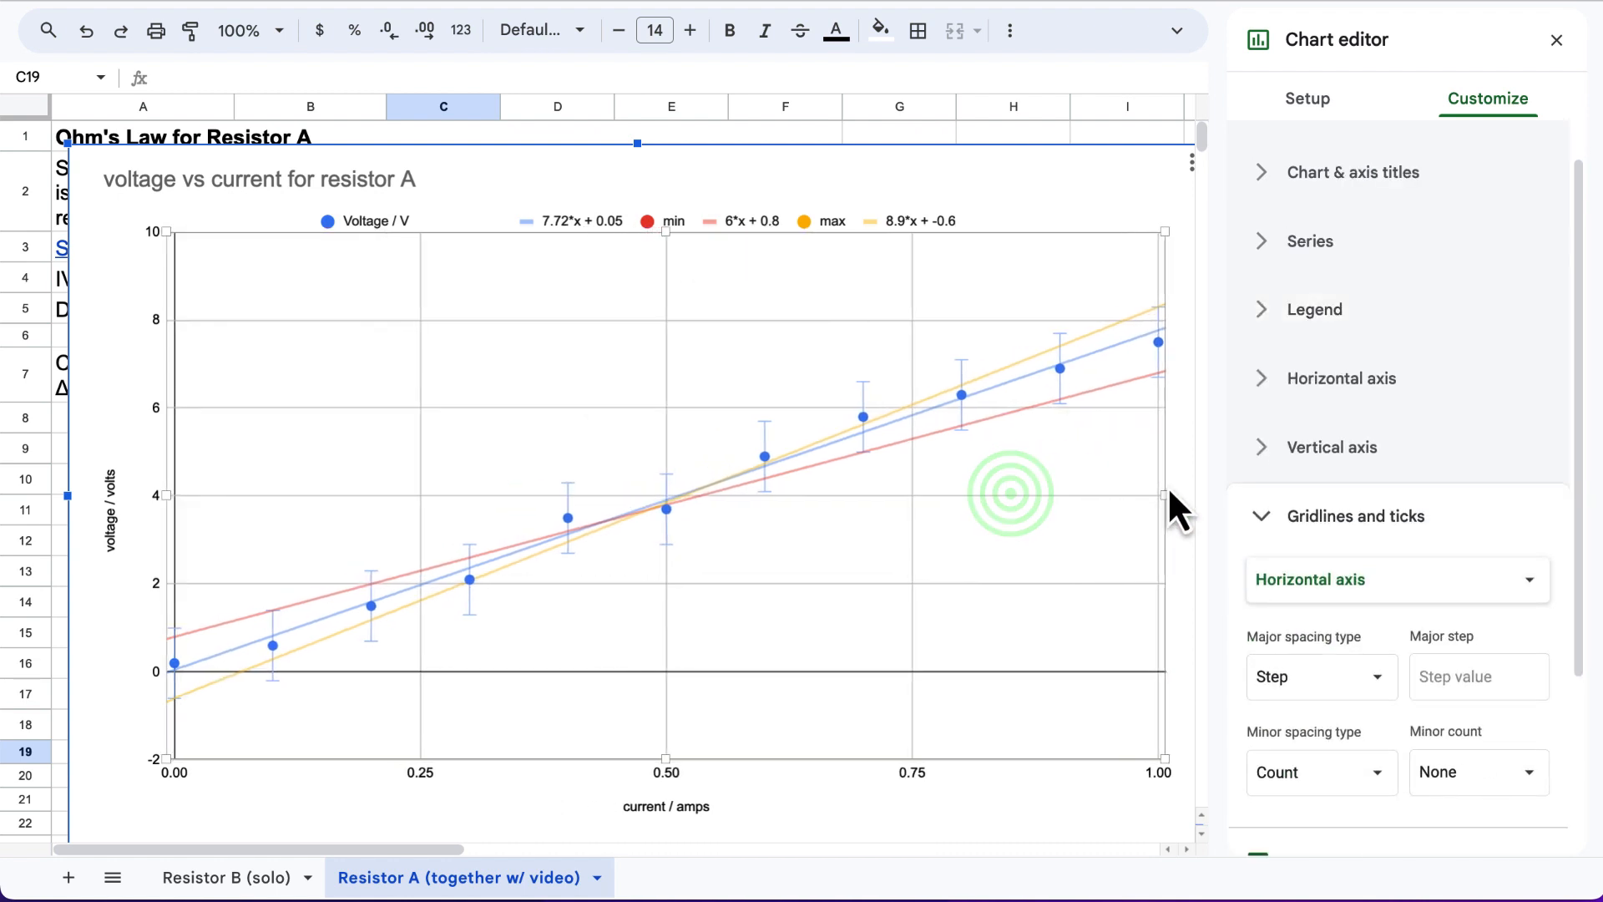
Set both the horizontal axis labels and the "current / amps" axis title to font size 20.
{"action": "left_click", "coordinate": [673, 777]}
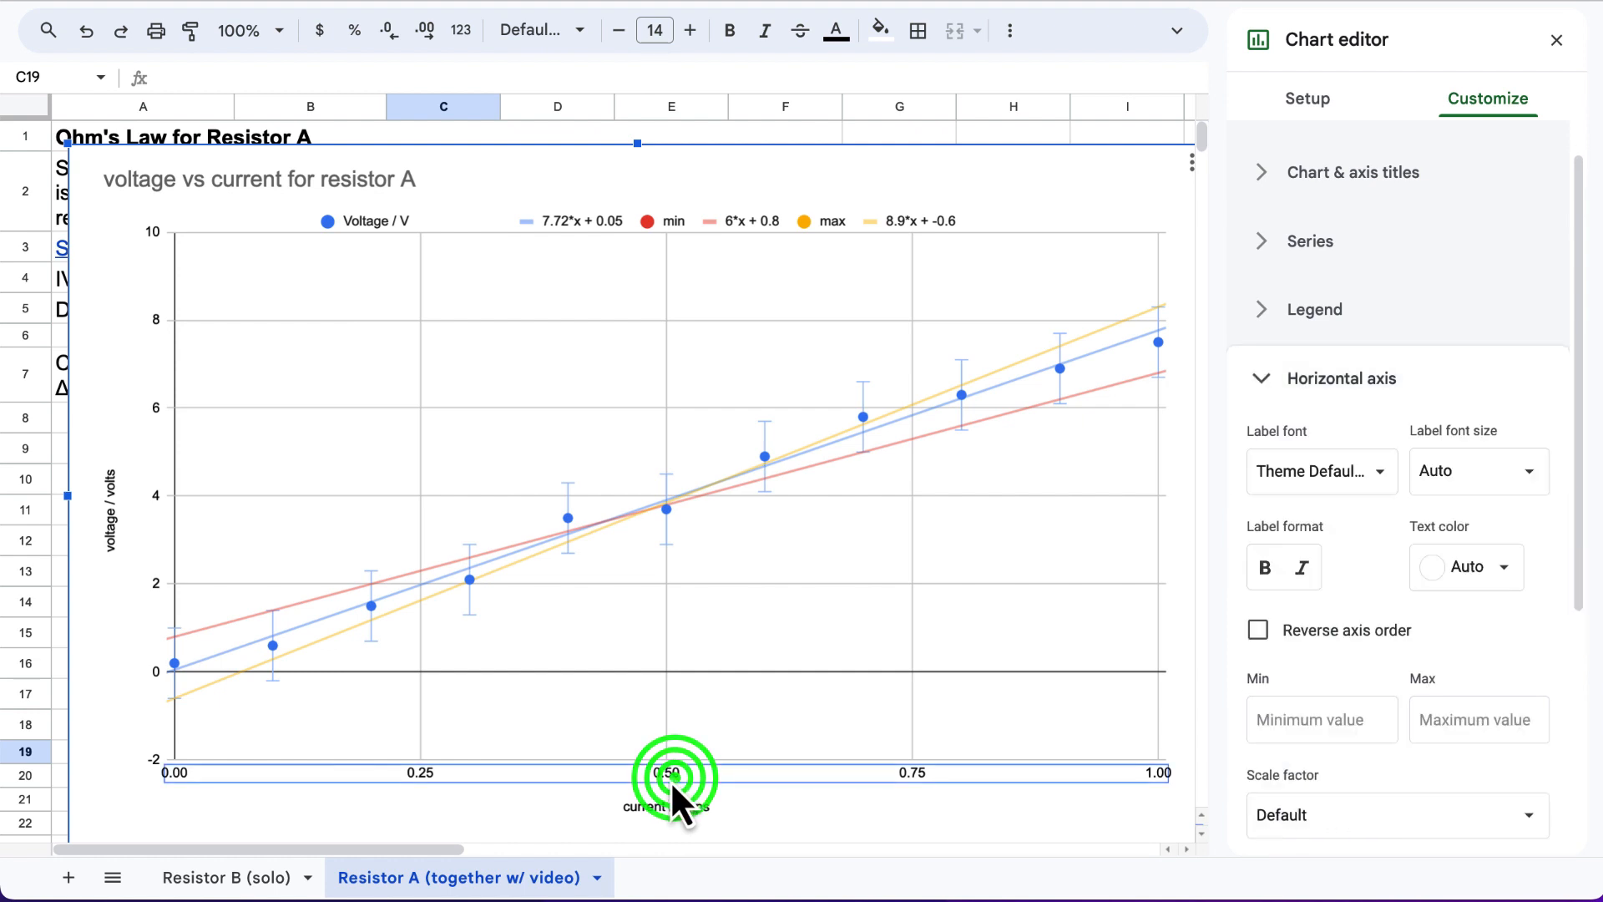
{"action": "left_click", "coordinate": [1437, 472]}
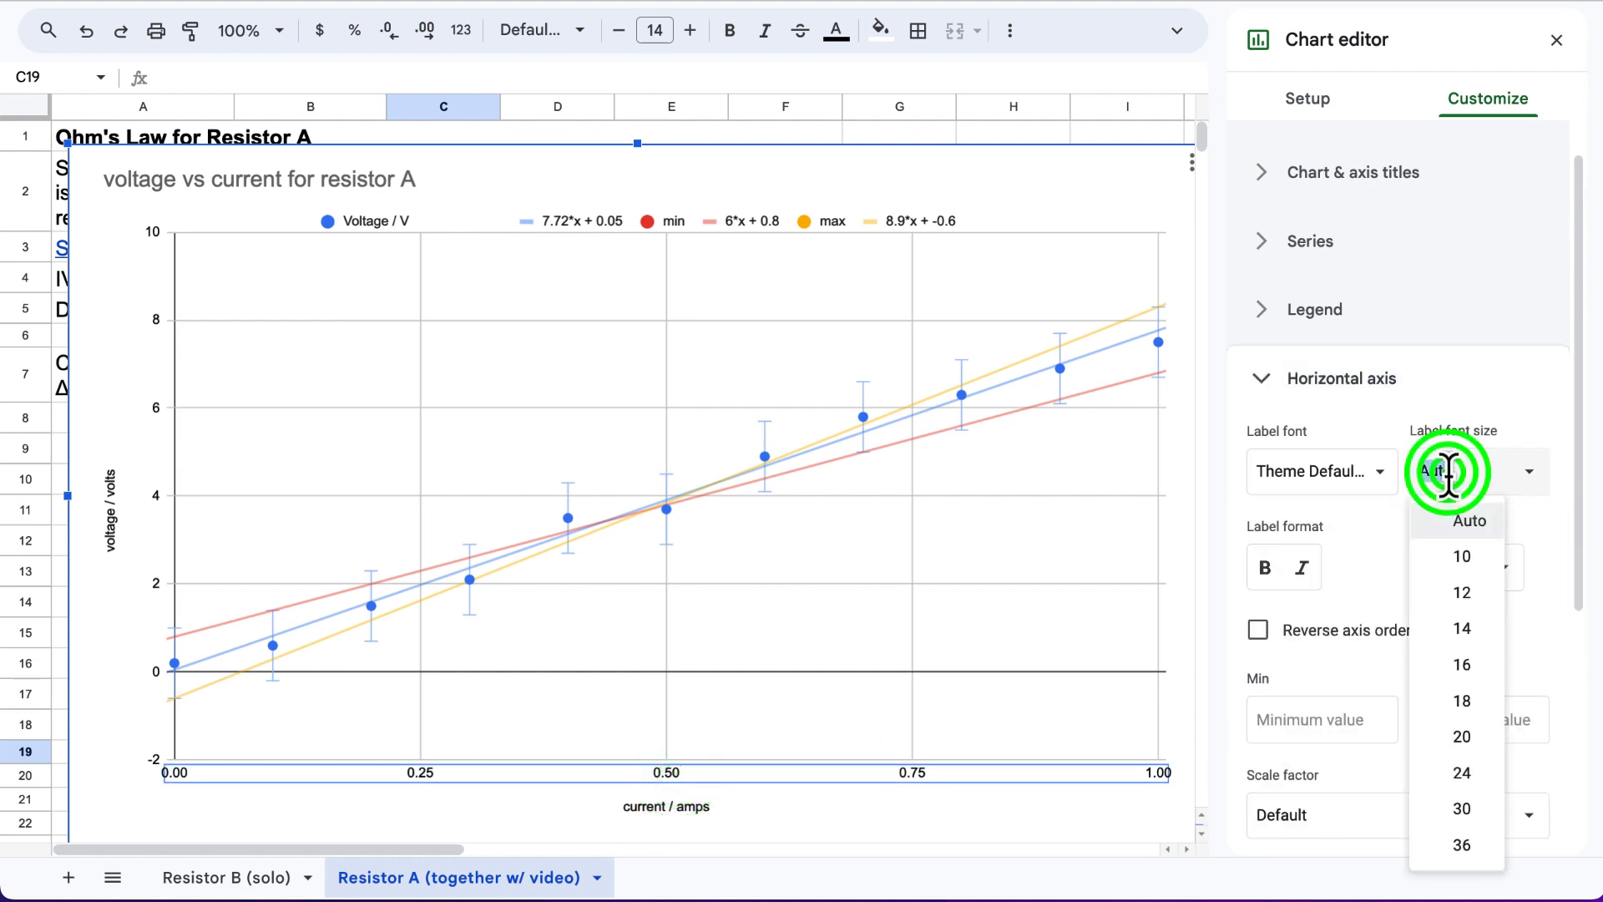
{"action": "left_click", "coordinate": [1462, 733]}
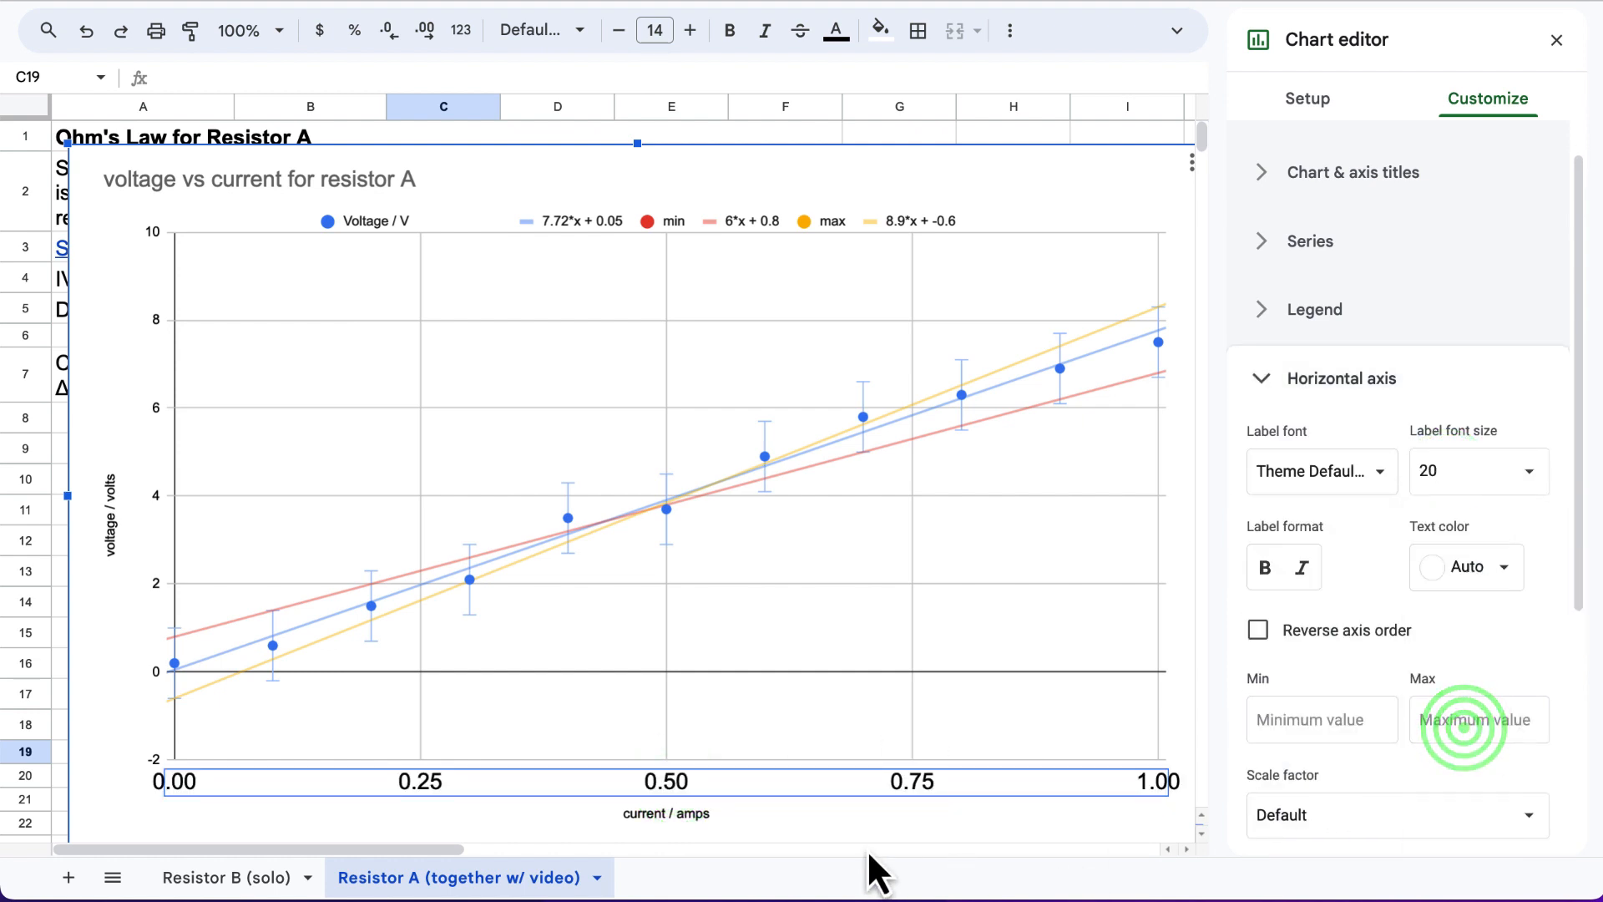
{"action": "left_click", "coordinate": [713, 812]}
{"action": "left_click", "coordinate": [1447, 433]}
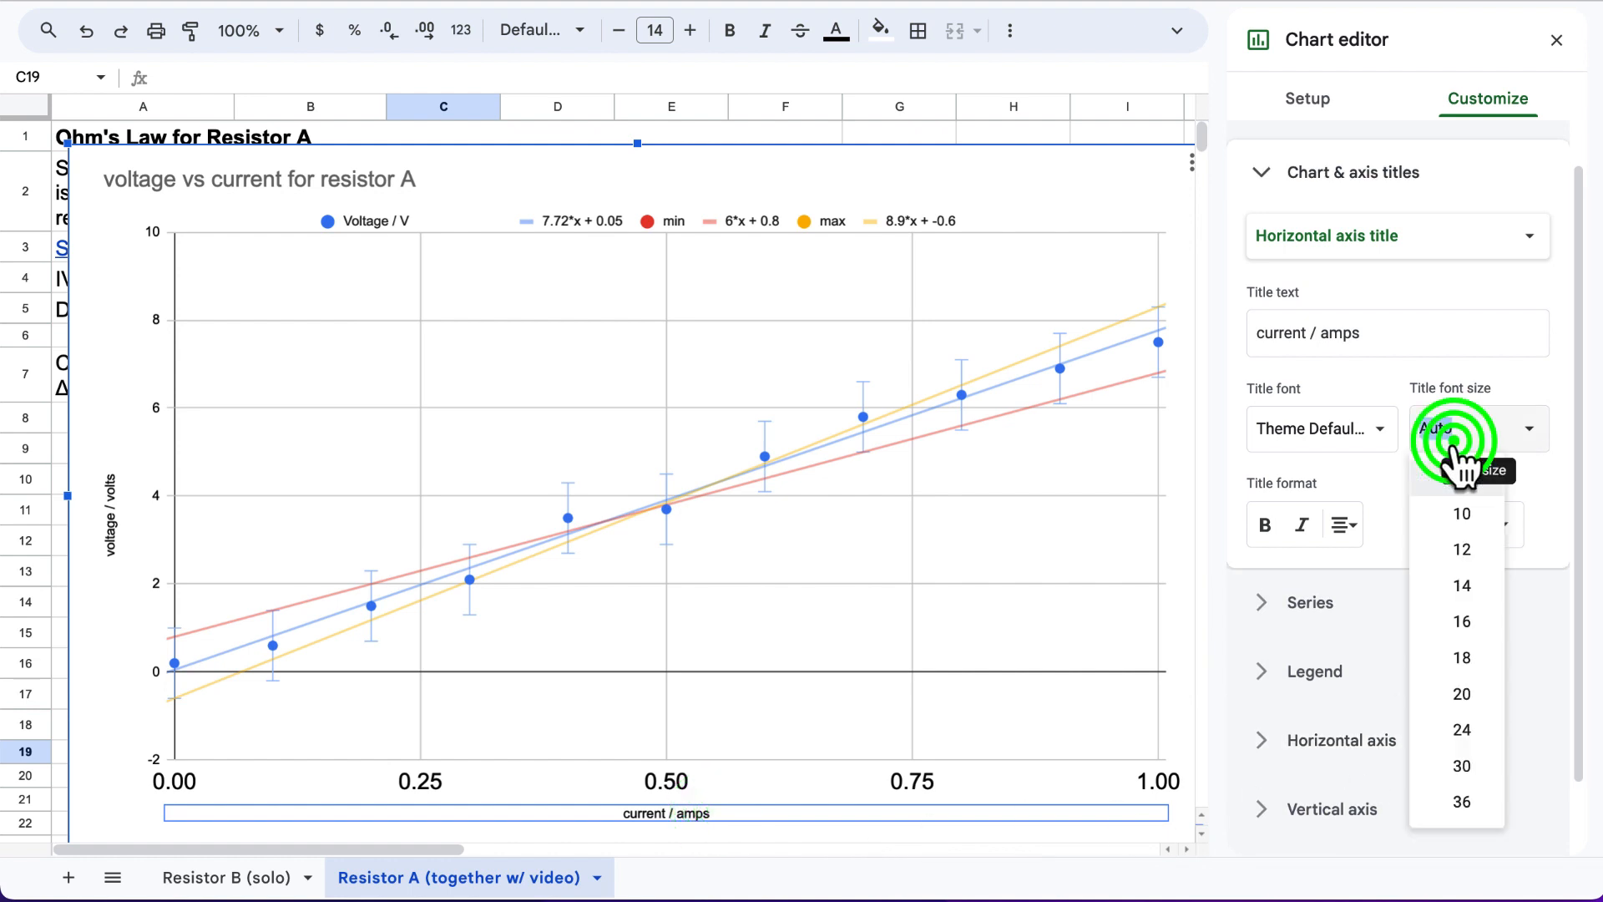
{"action": "left_click", "coordinate": [1462, 694]}
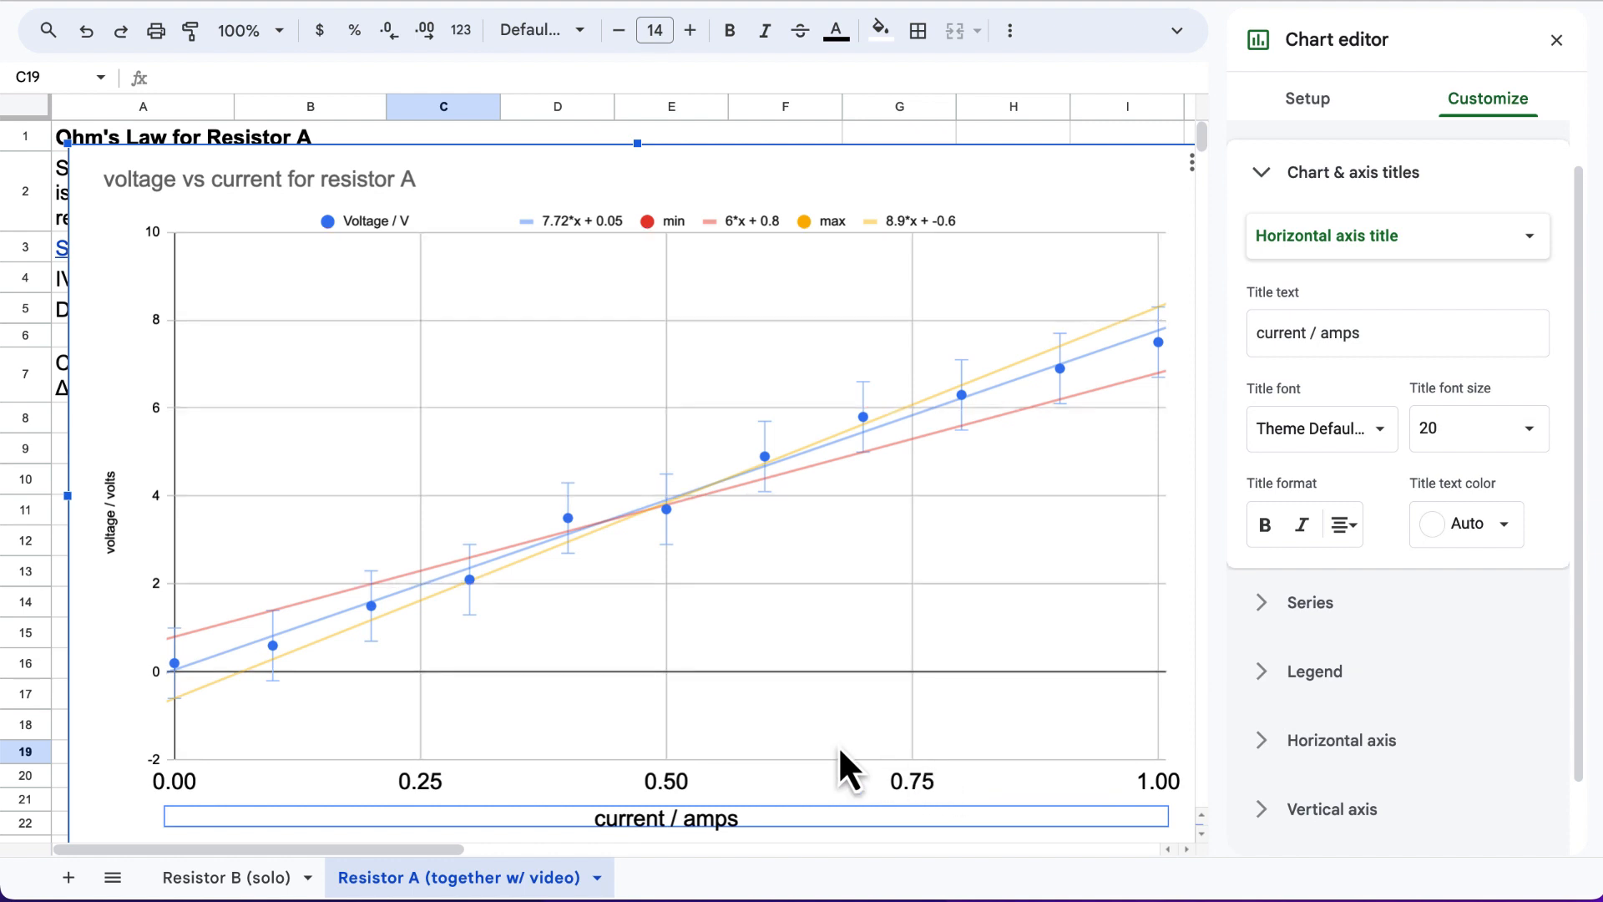
Close the chart editor, shrink the chart, and move it off the current, voltage and min columns.
{"action": "left_click", "coordinate": [1134, 128]}
{"action": "left_click", "coordinate": [90, 168]}
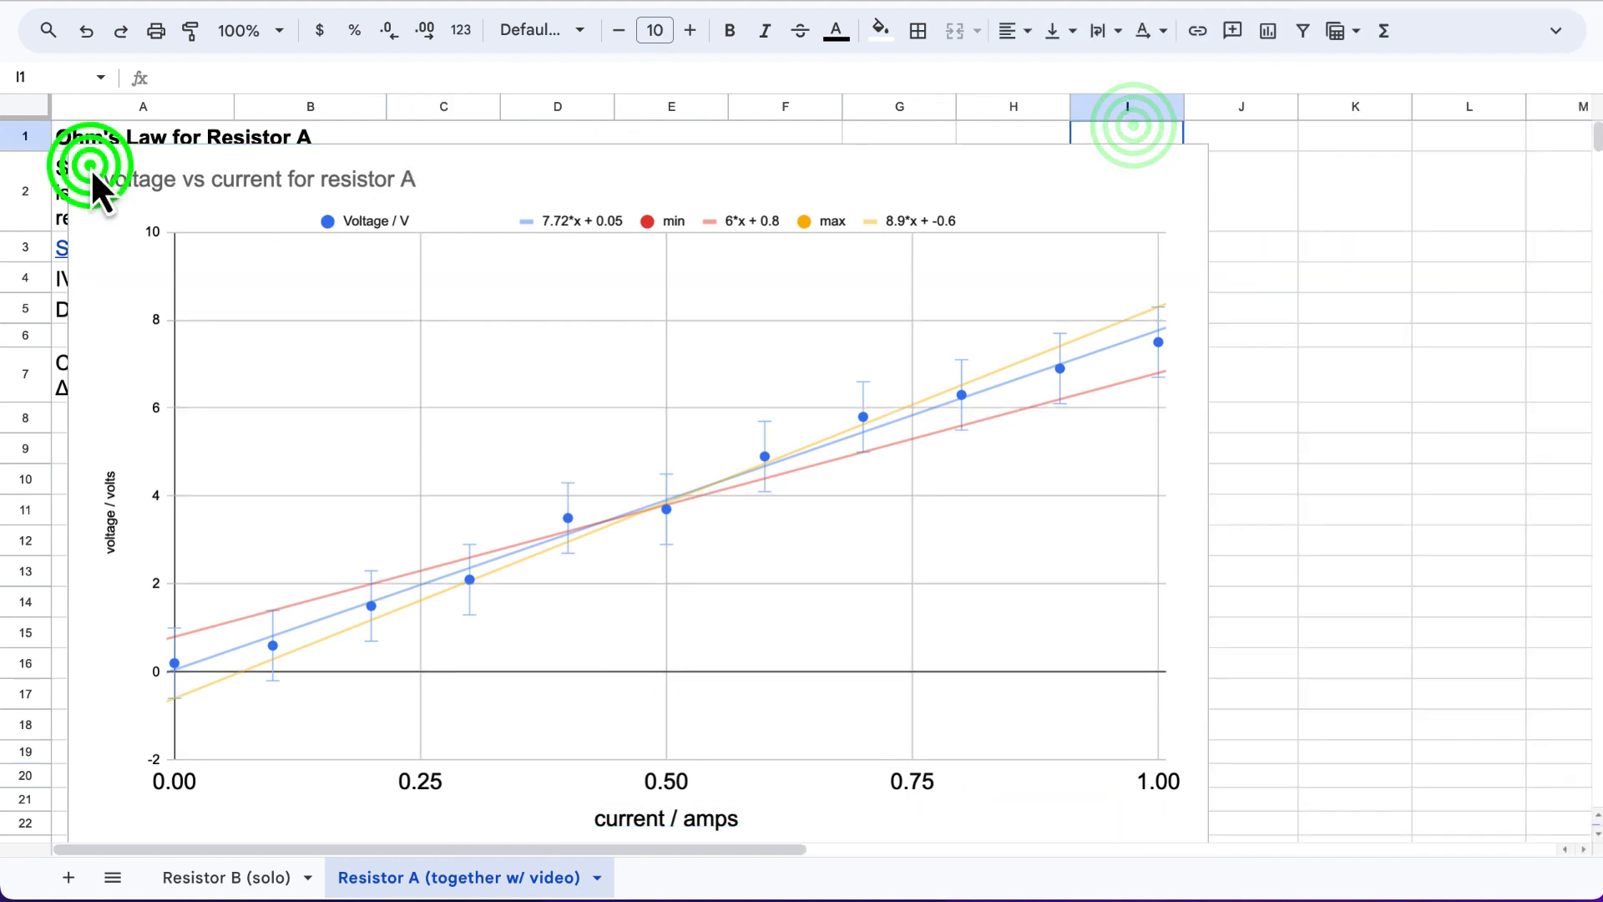
{"action": "left_click_drag", "start_coordinate": [70, 145], "coordinate": [251, 257]}
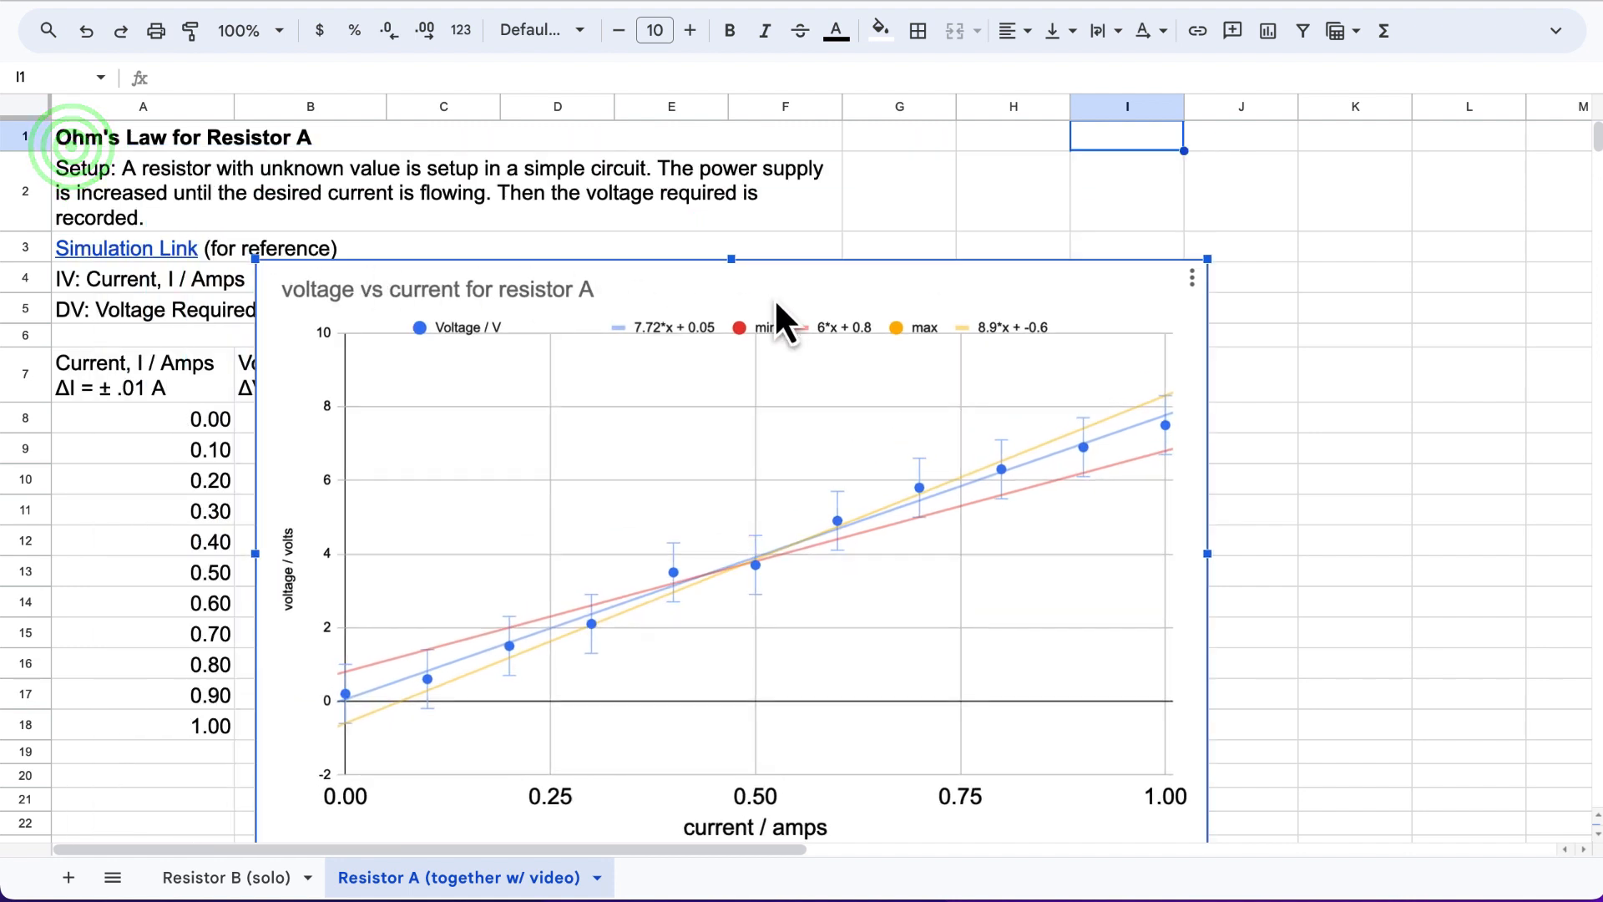
{"action": "left_click_drag", "start_coordinate": [818, 296], "coordinate": [1096, 239]}
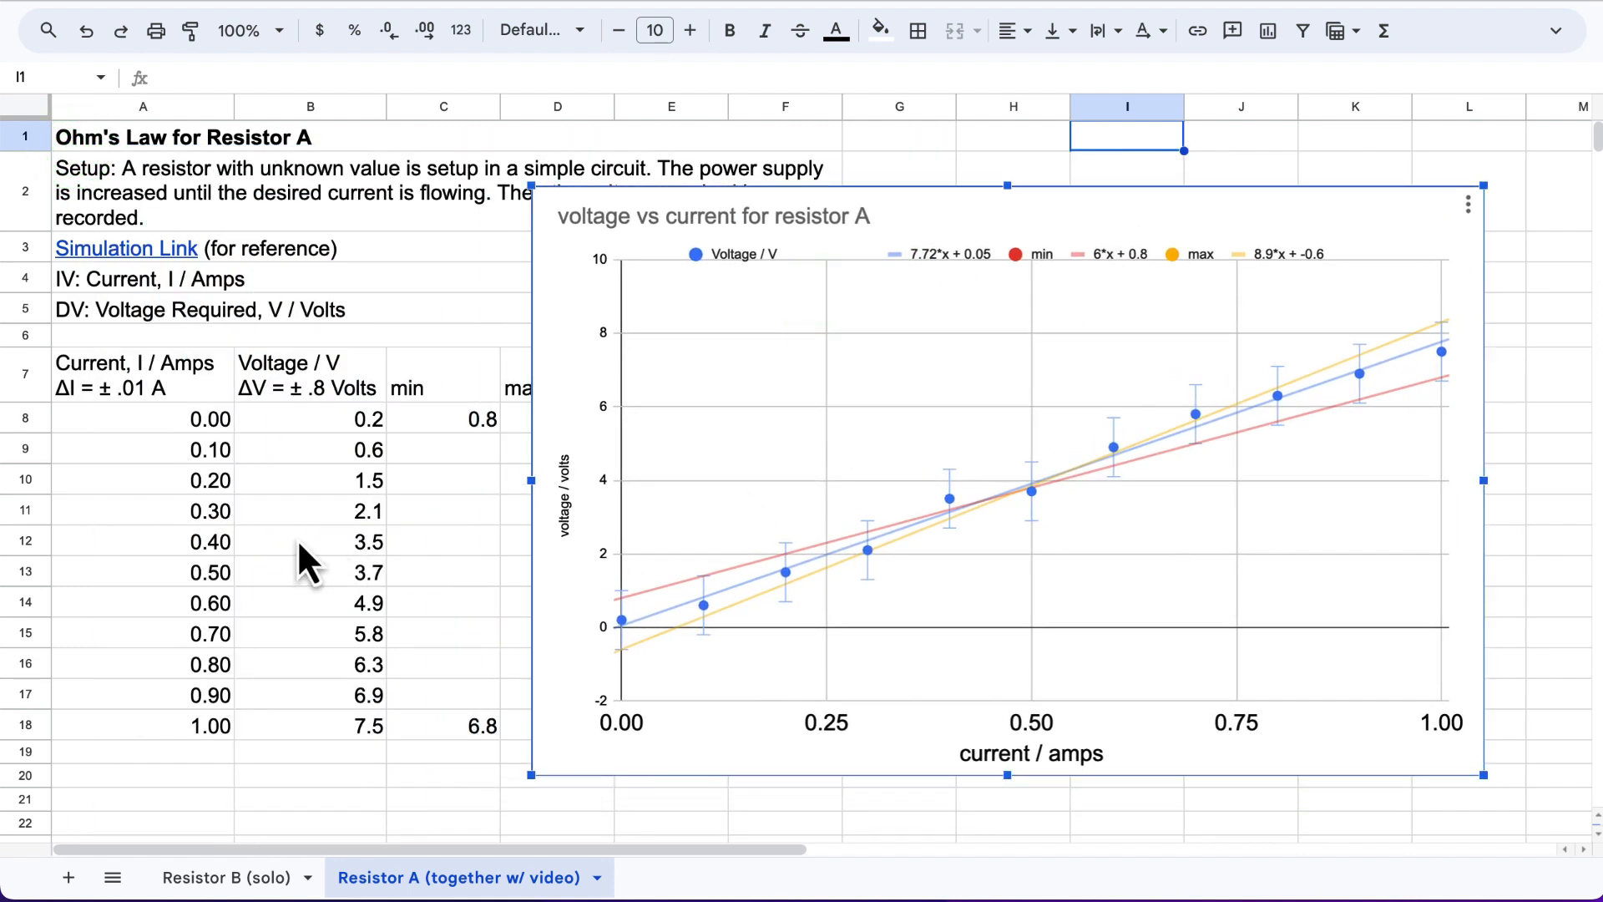
Enter the best-fit line equation y=7.72*x+.05 in B26 beside Equation / Results.
{"action": "scroll", "coordinate": [429, 614], "scroll_direction": "down", "scroll_amount": 5}
{"action": "left_click", "coordinate": [219, 550]}
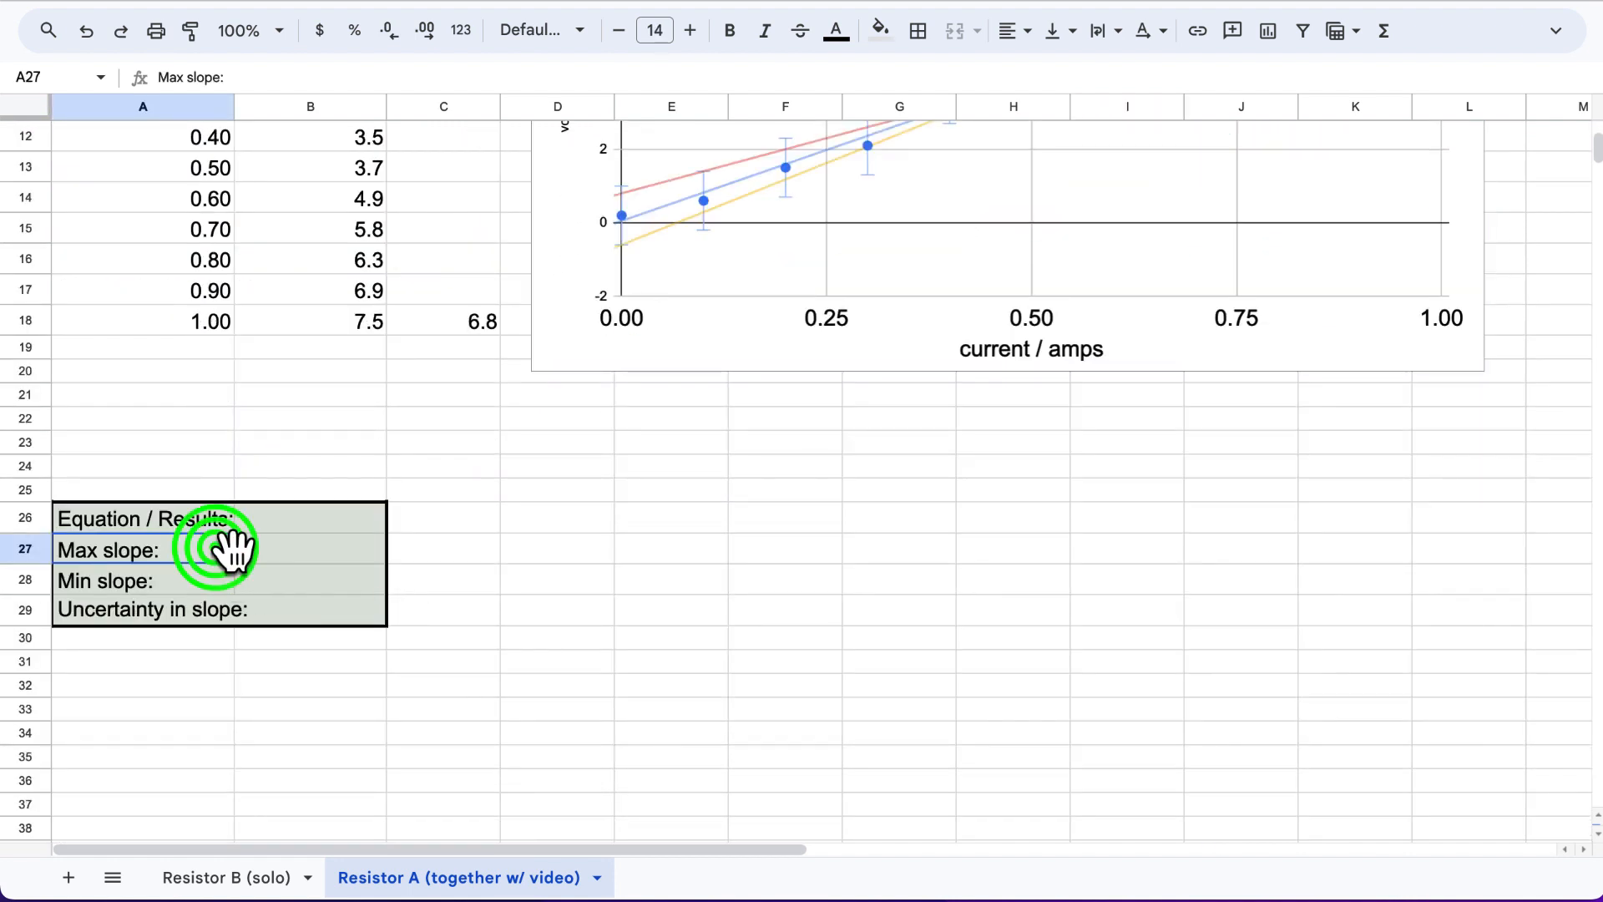
{"action": "left_click", "coordinate": [251, 553]}
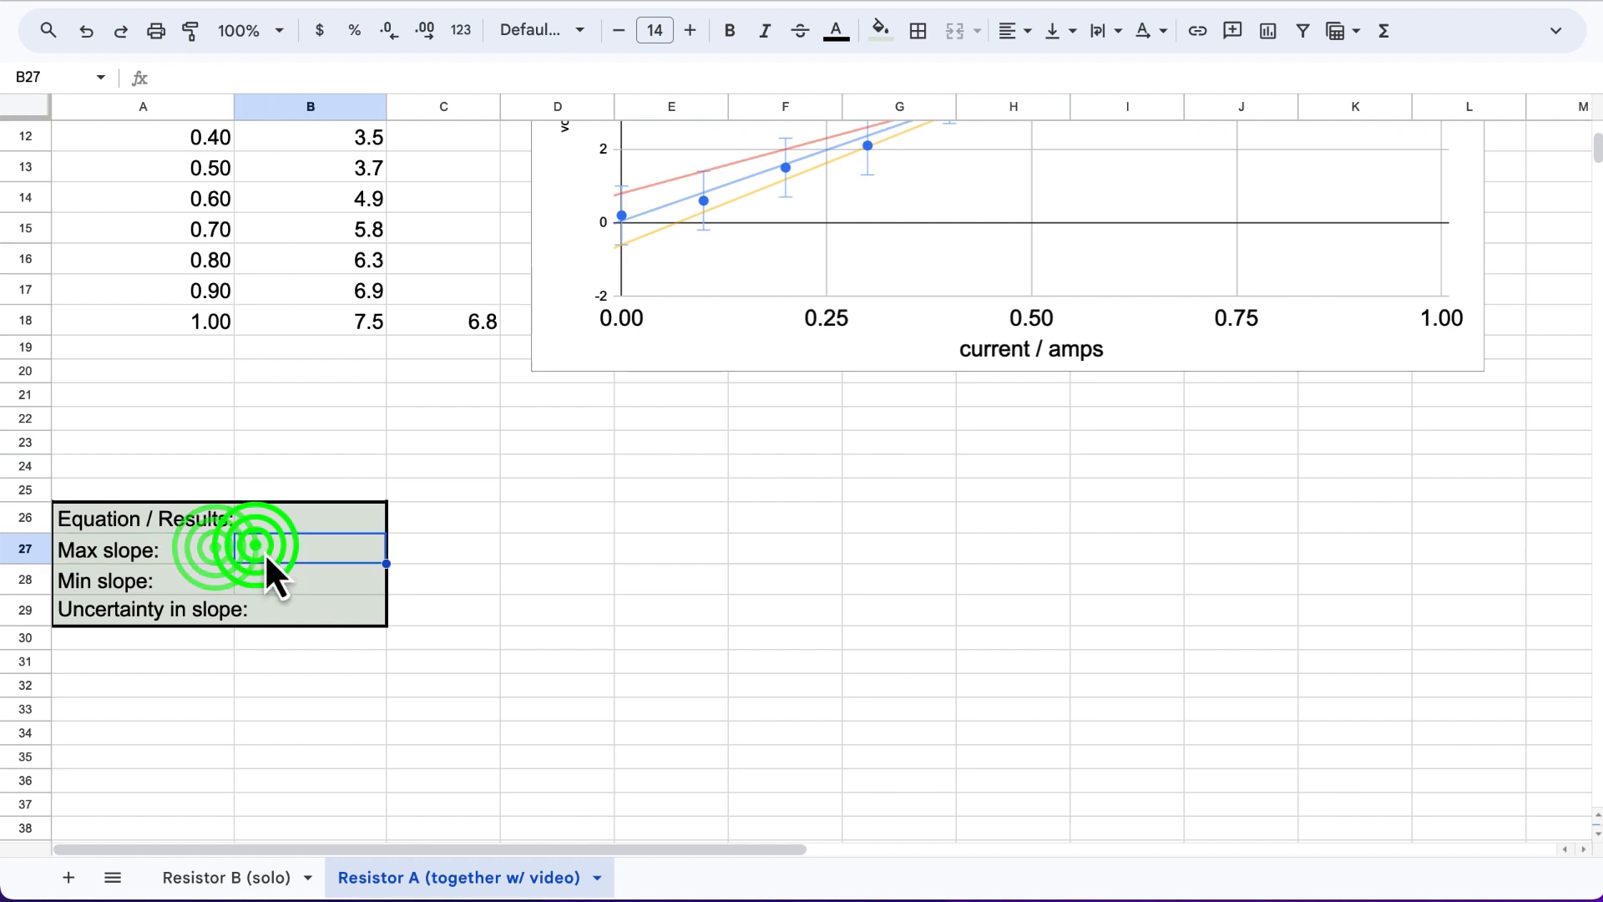
{"action": "left_click", "coordinate": [326, 517]}
{"action": "scroll", "coordinate": [443, 567], "scroll_direction": "up", "scroll_amount": 5}
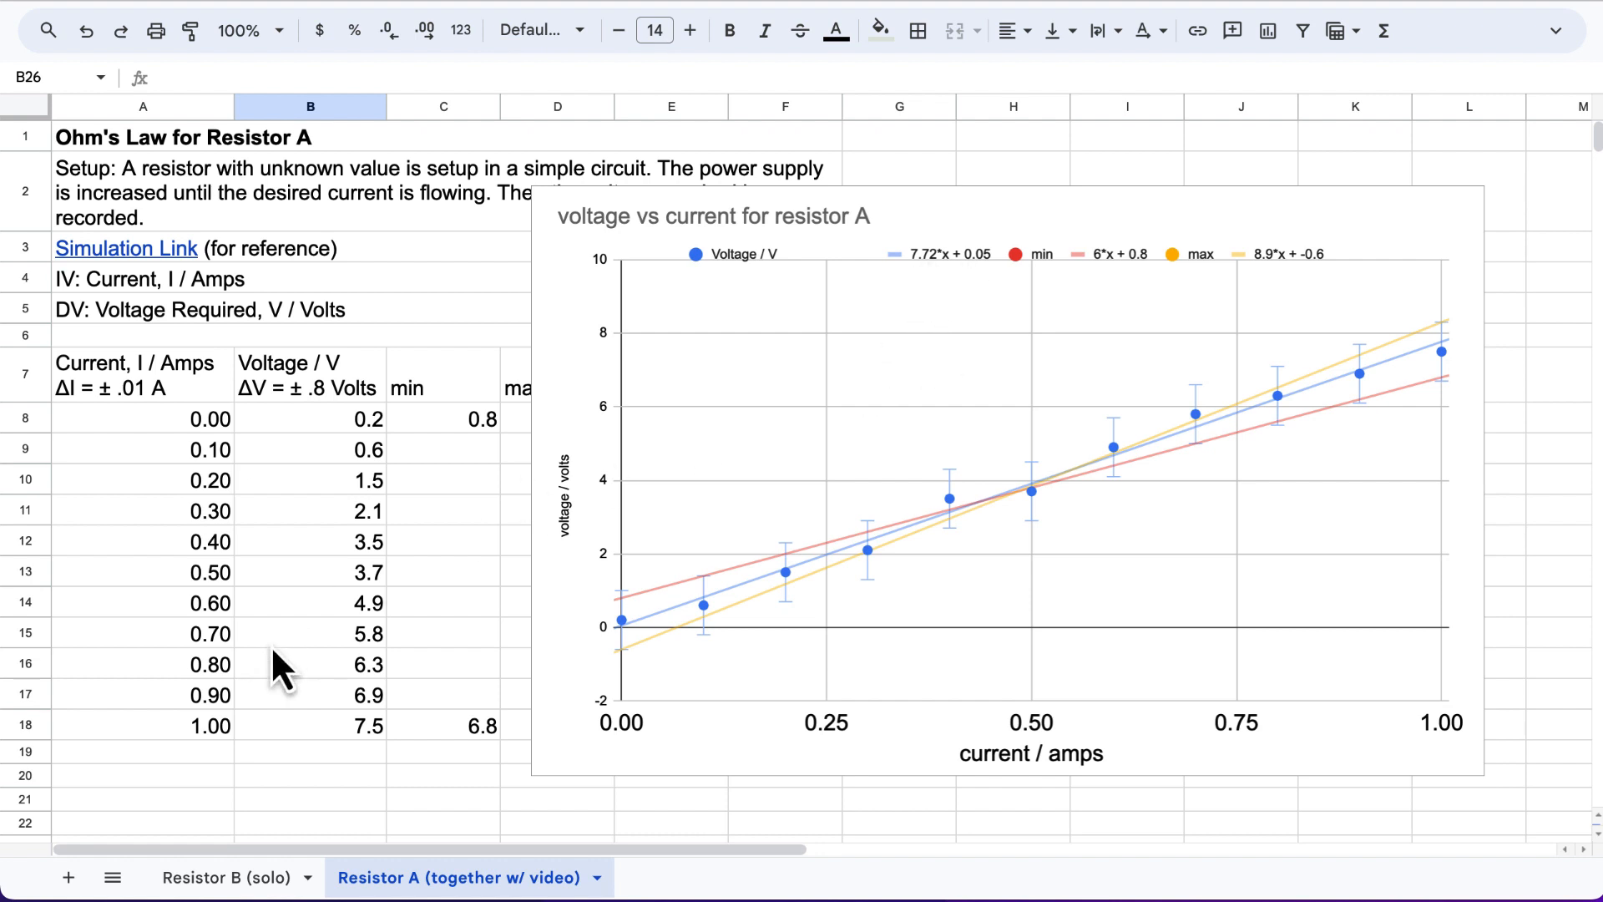
{"action": "scroll", "coordinate": [270, 645], "scroll_direction": "down", "scroll_amount": 2}
{"action": "double_click", "coordinate": [275, 802]}
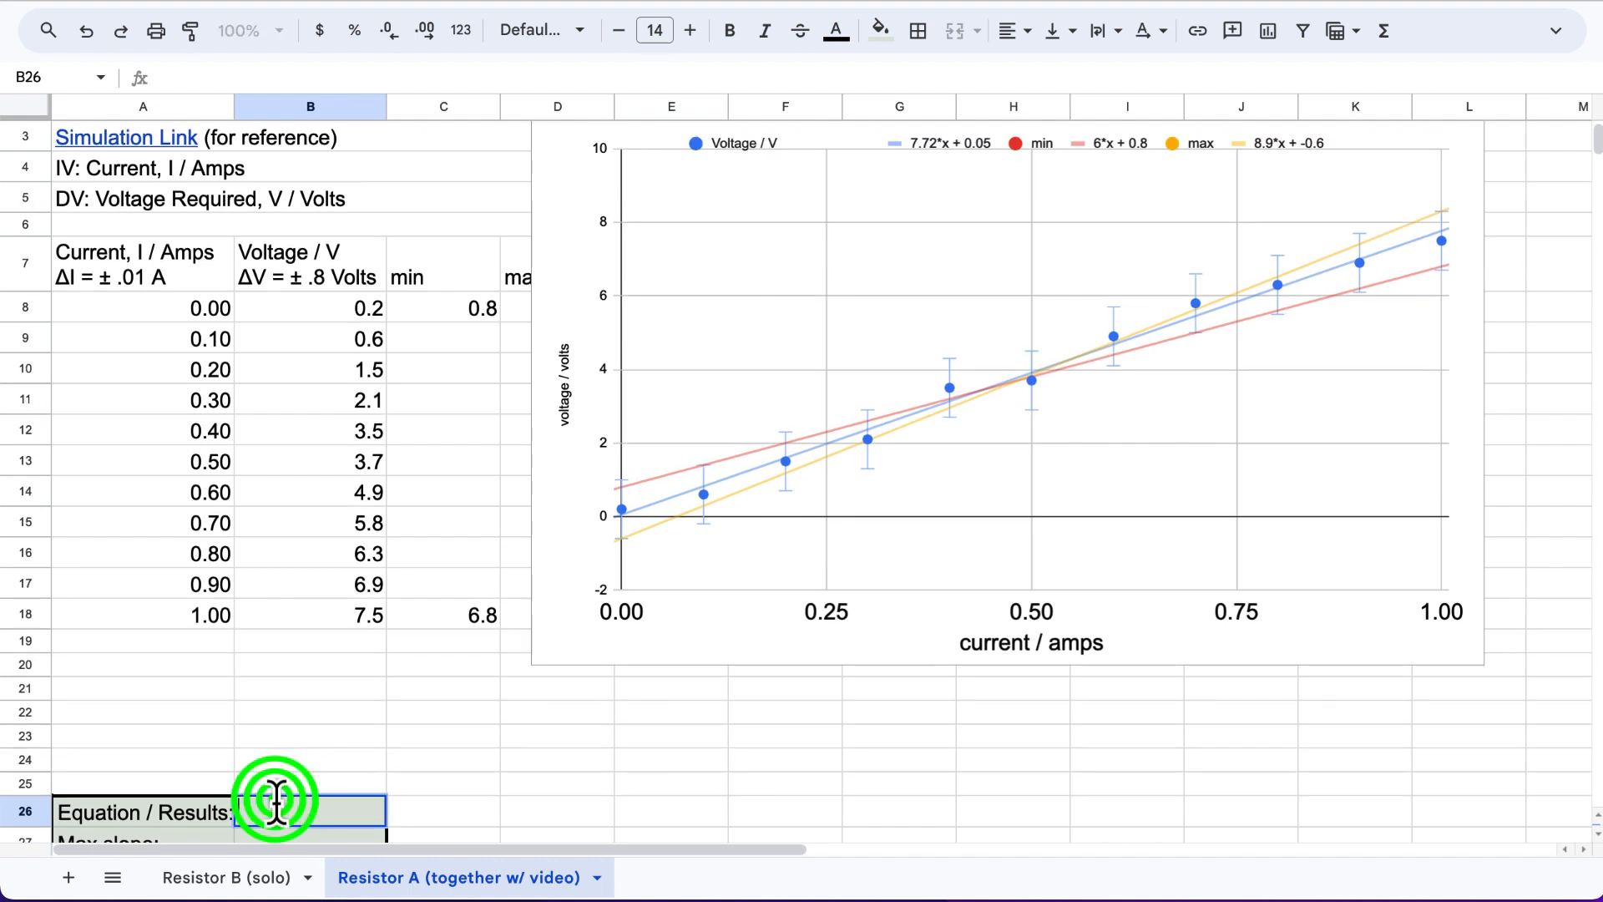
{"action": "type", "text": "y="}
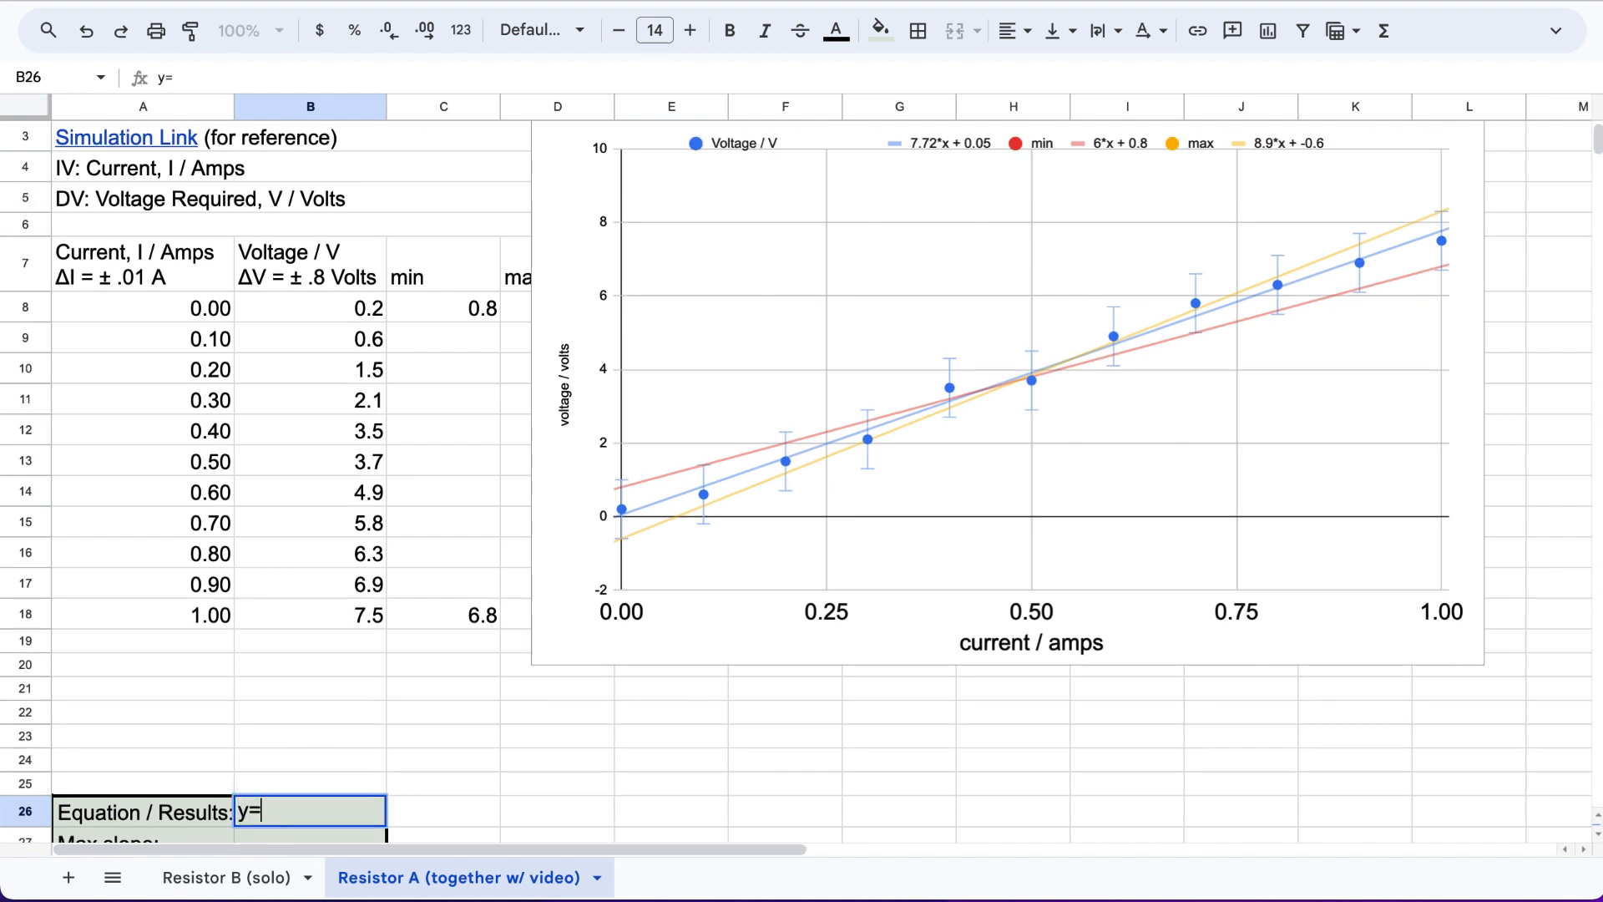
{"action": "type", "text": "7.72*x"}
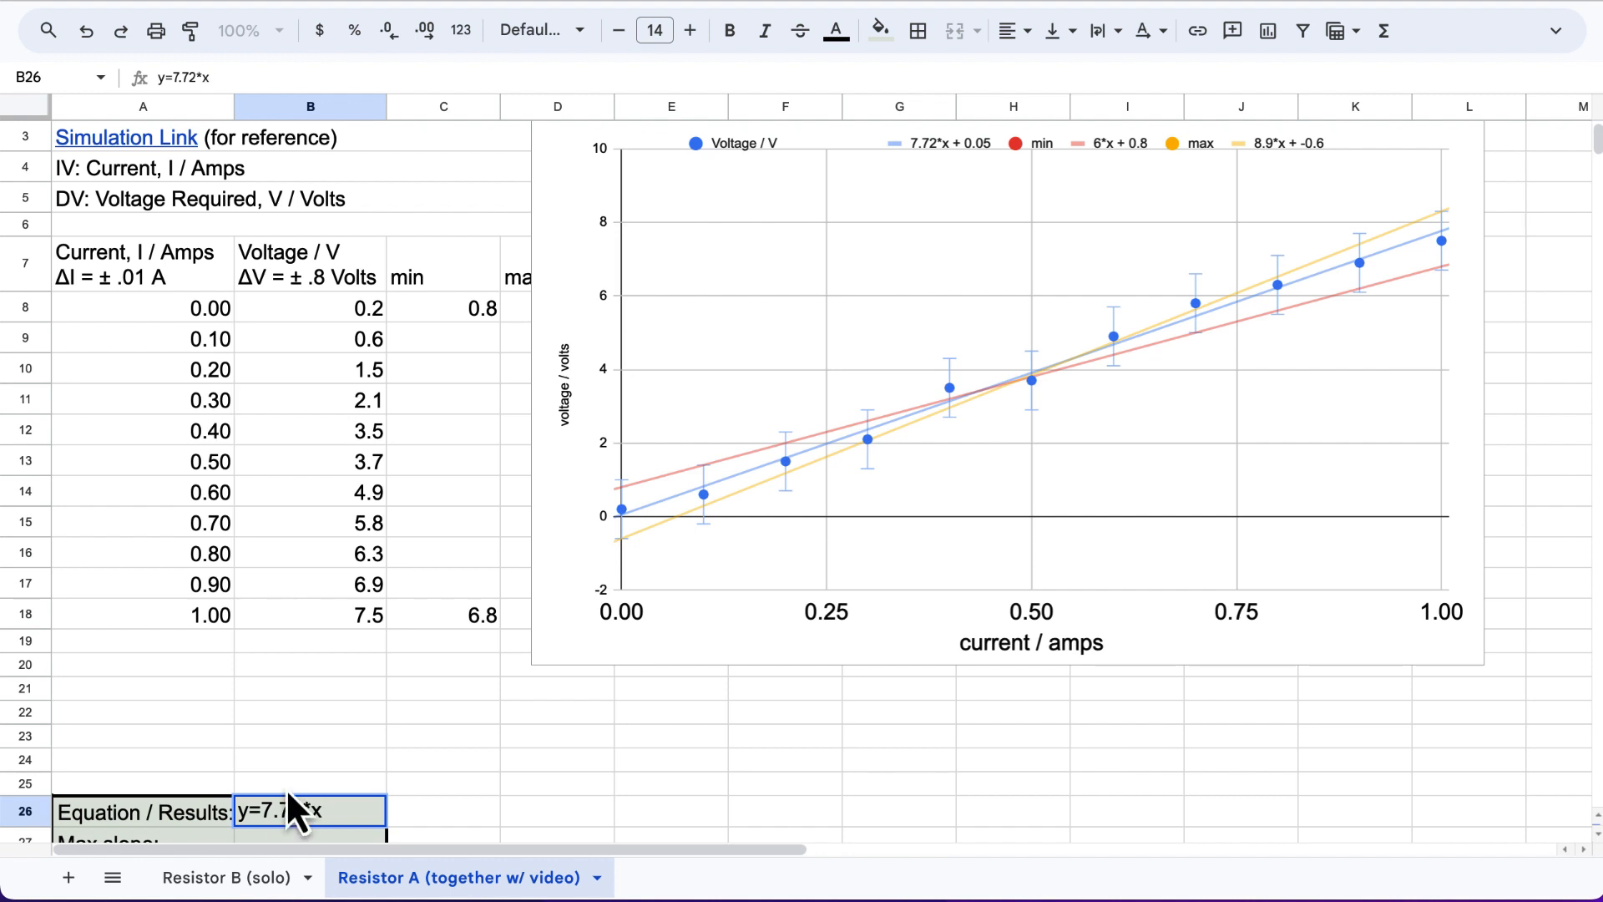
{"action": "type", "text": "+.05"}
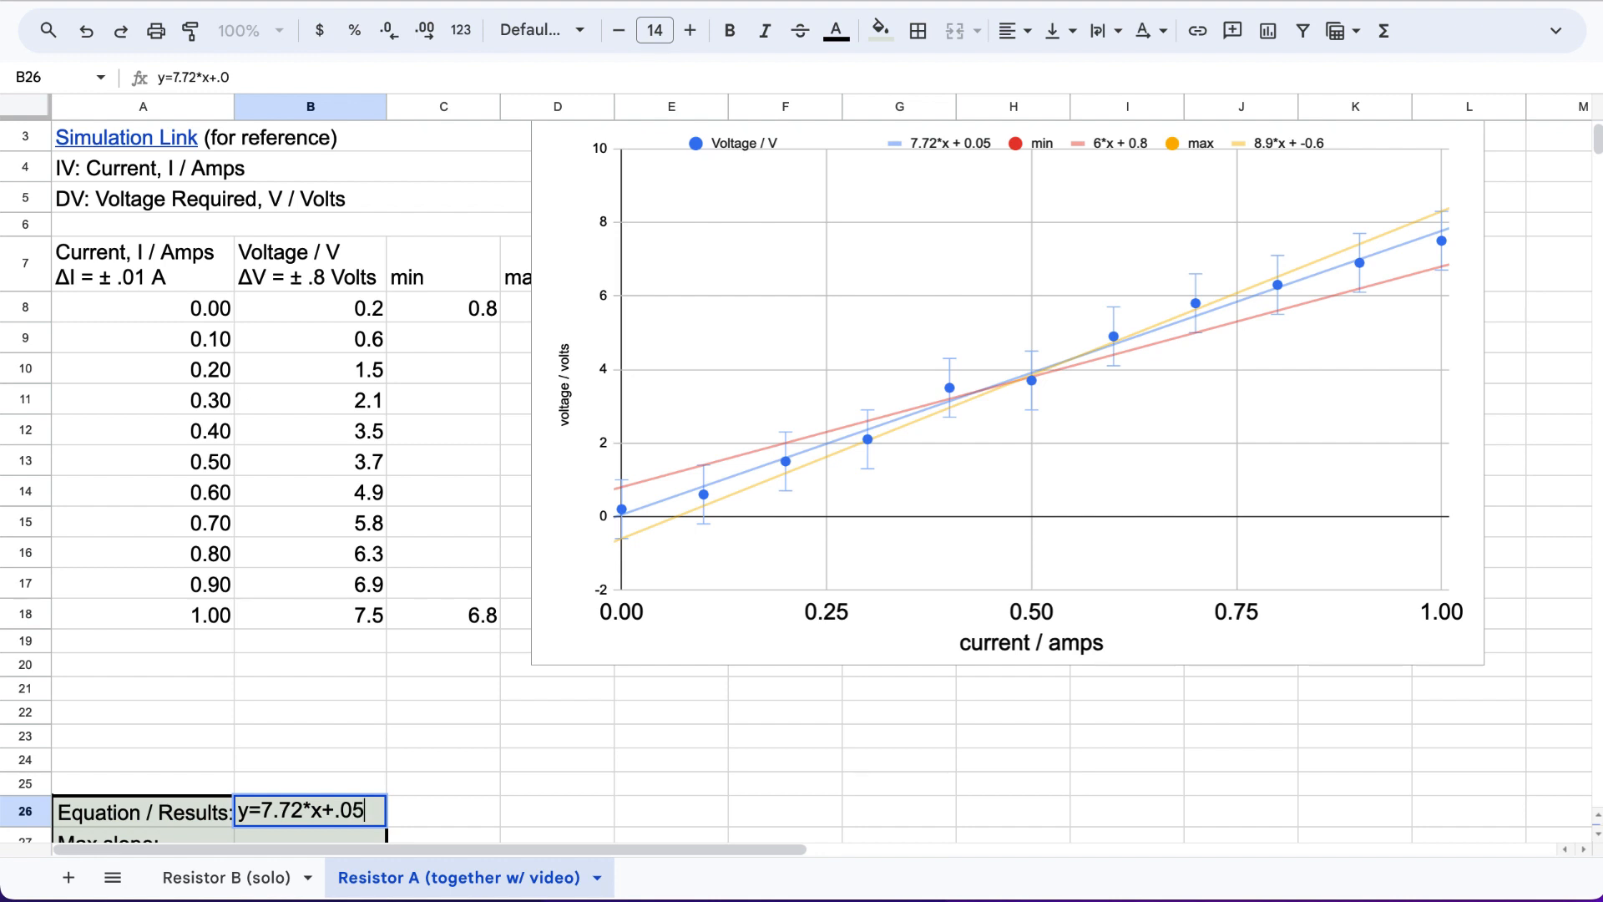
Replace y with I and x with V in B26 so the equation reads I=7.72*V+.05, and commit the entry.
{"action": "left_click", "coordinate": [240, 810]}
{"action": "key", "text": "BackSpace"}
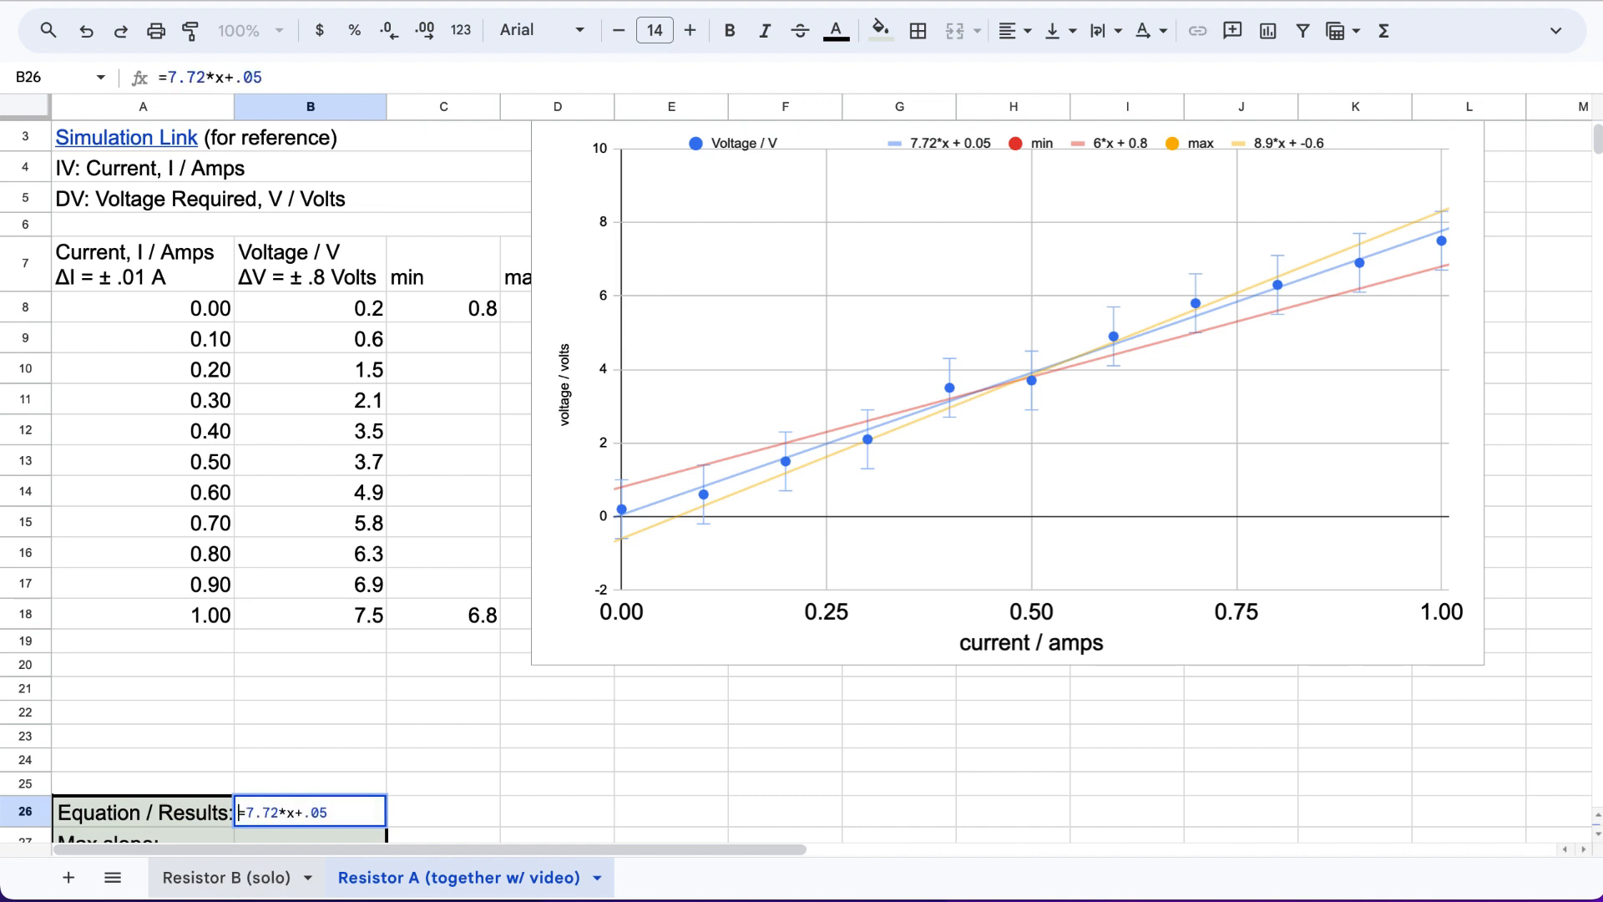
{"action": "type", "text": "I"}
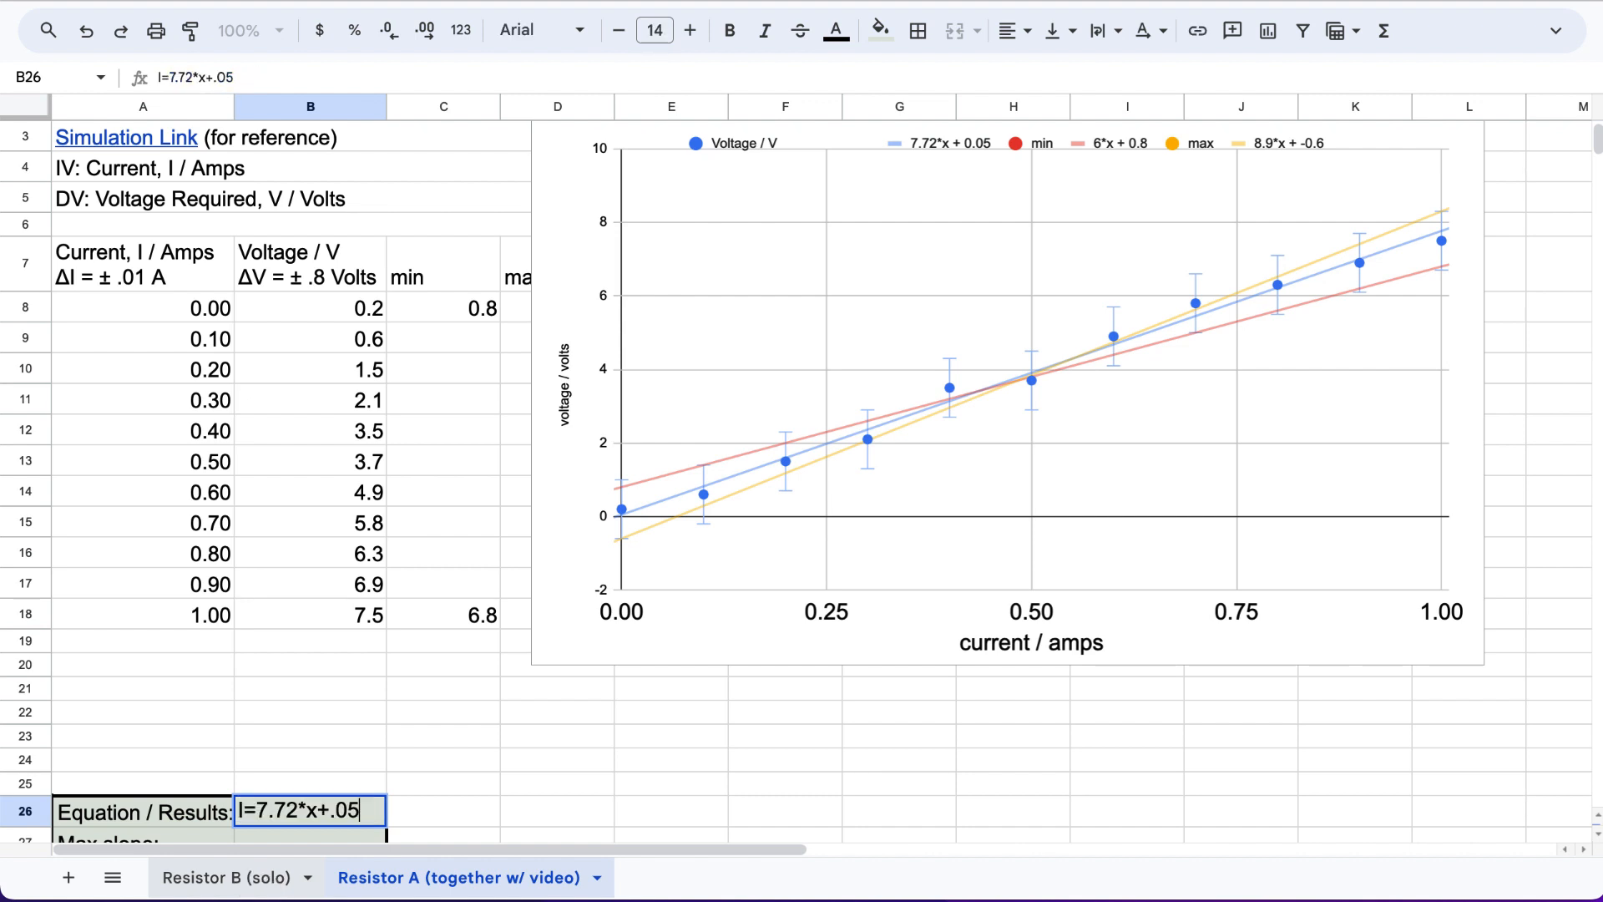
{"action": "left_click", "coordinate": [311, 810]}
{"action": "key", "text": "BackSpace"}
{"action": "type", "text": "V"}
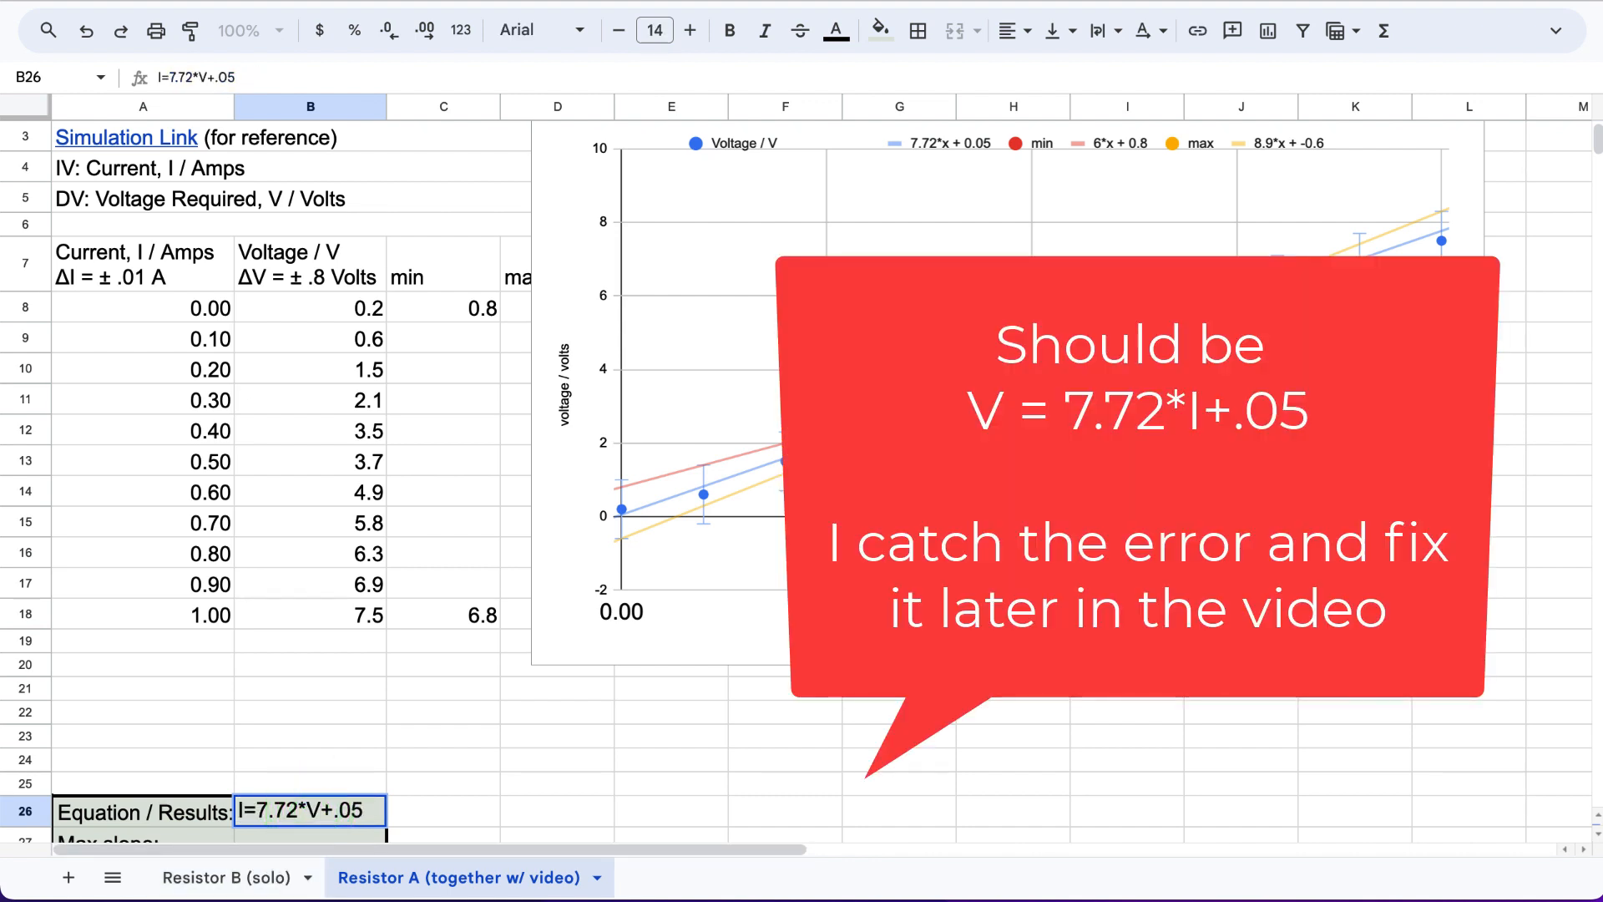
{"action": "left_click", "coordinate": [415, 786]}
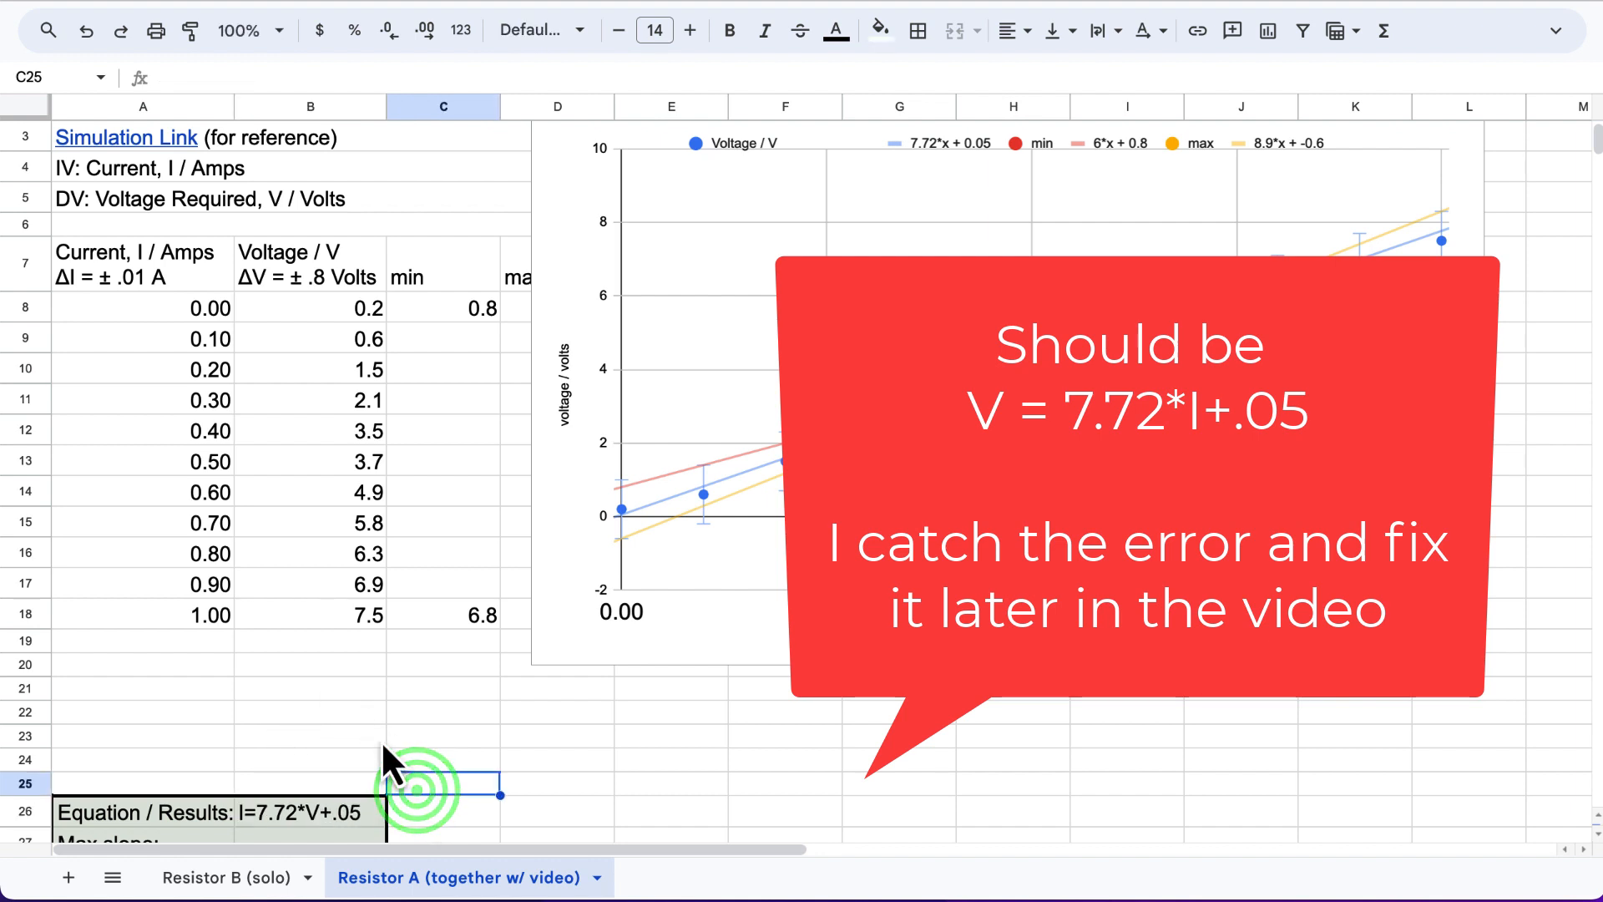
Enter the chart's max slope 8.9 in B27 and its min slope 6 in B28.
{"action": "scroll", "coordinate": [380, 731], "scroll_direction": "down", "scroll_amount": 2}
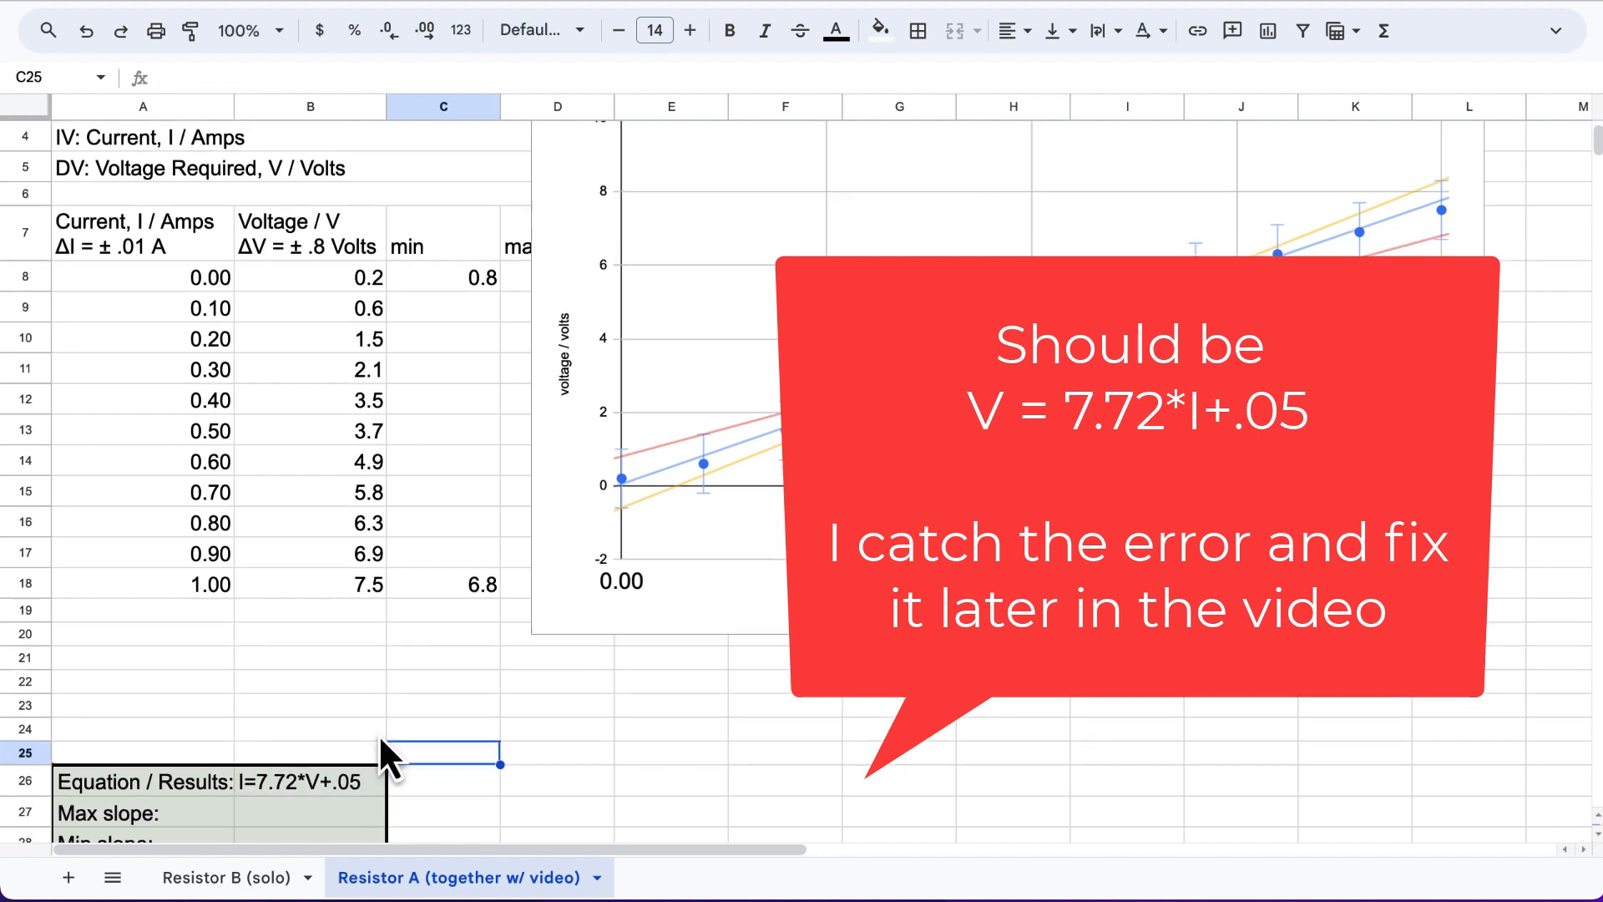
{"action": "left_click", "coordinate": [290, 780]}
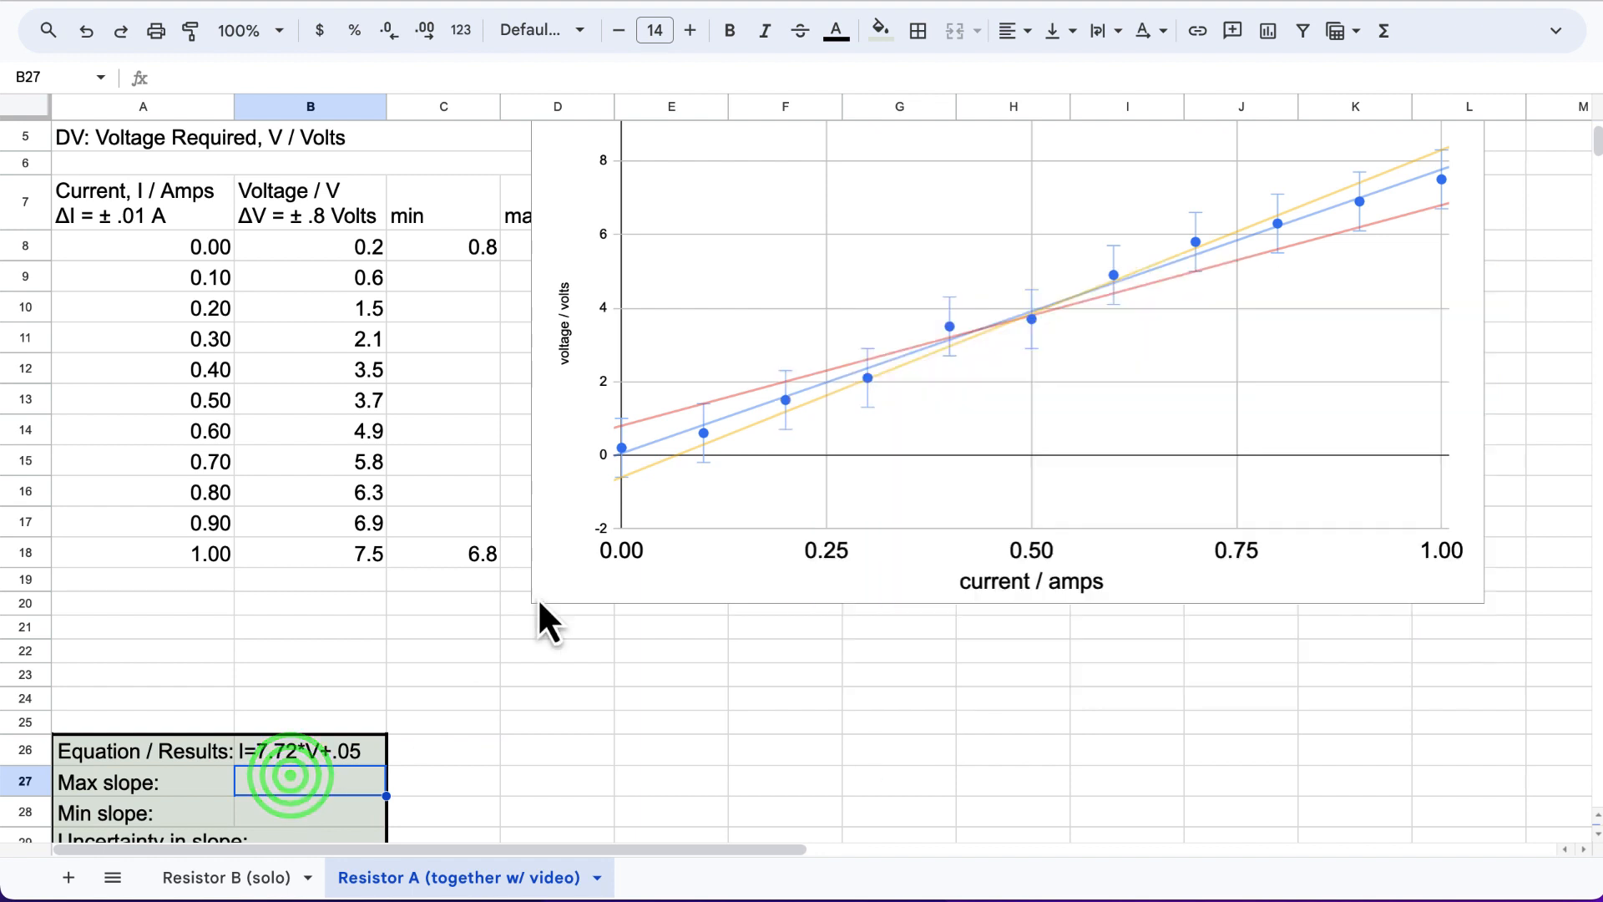
{"action": "scroll", "coordinate": [995, 506], "scroll_direction": "up", "scroll_amount": 3}
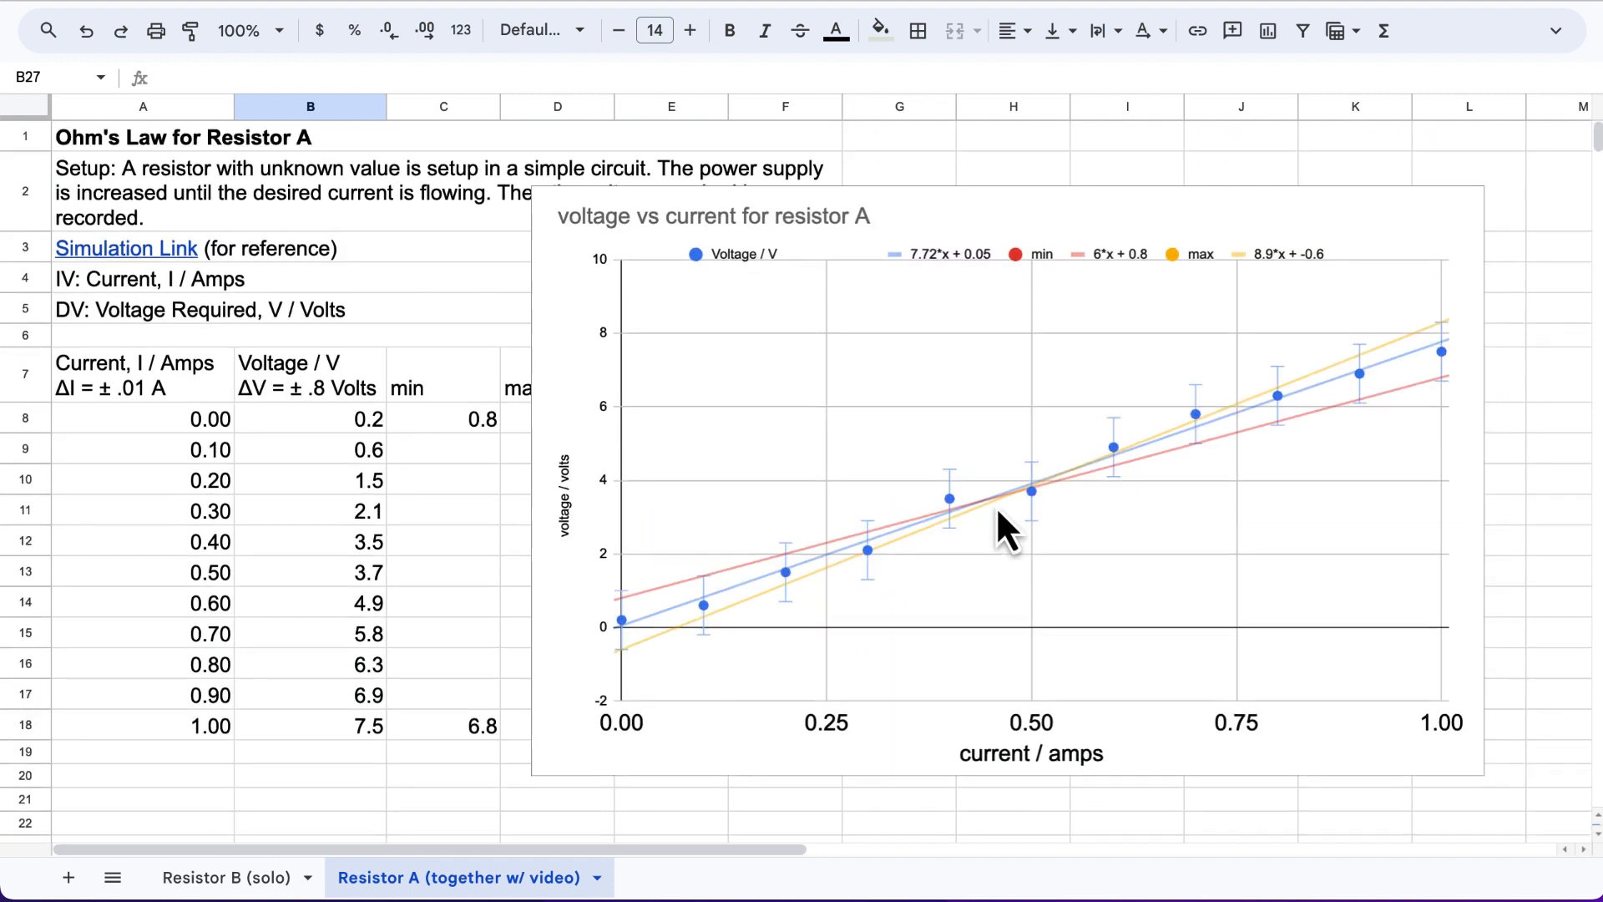
{"action": "left_click", "coordinate": [1261, 252]}
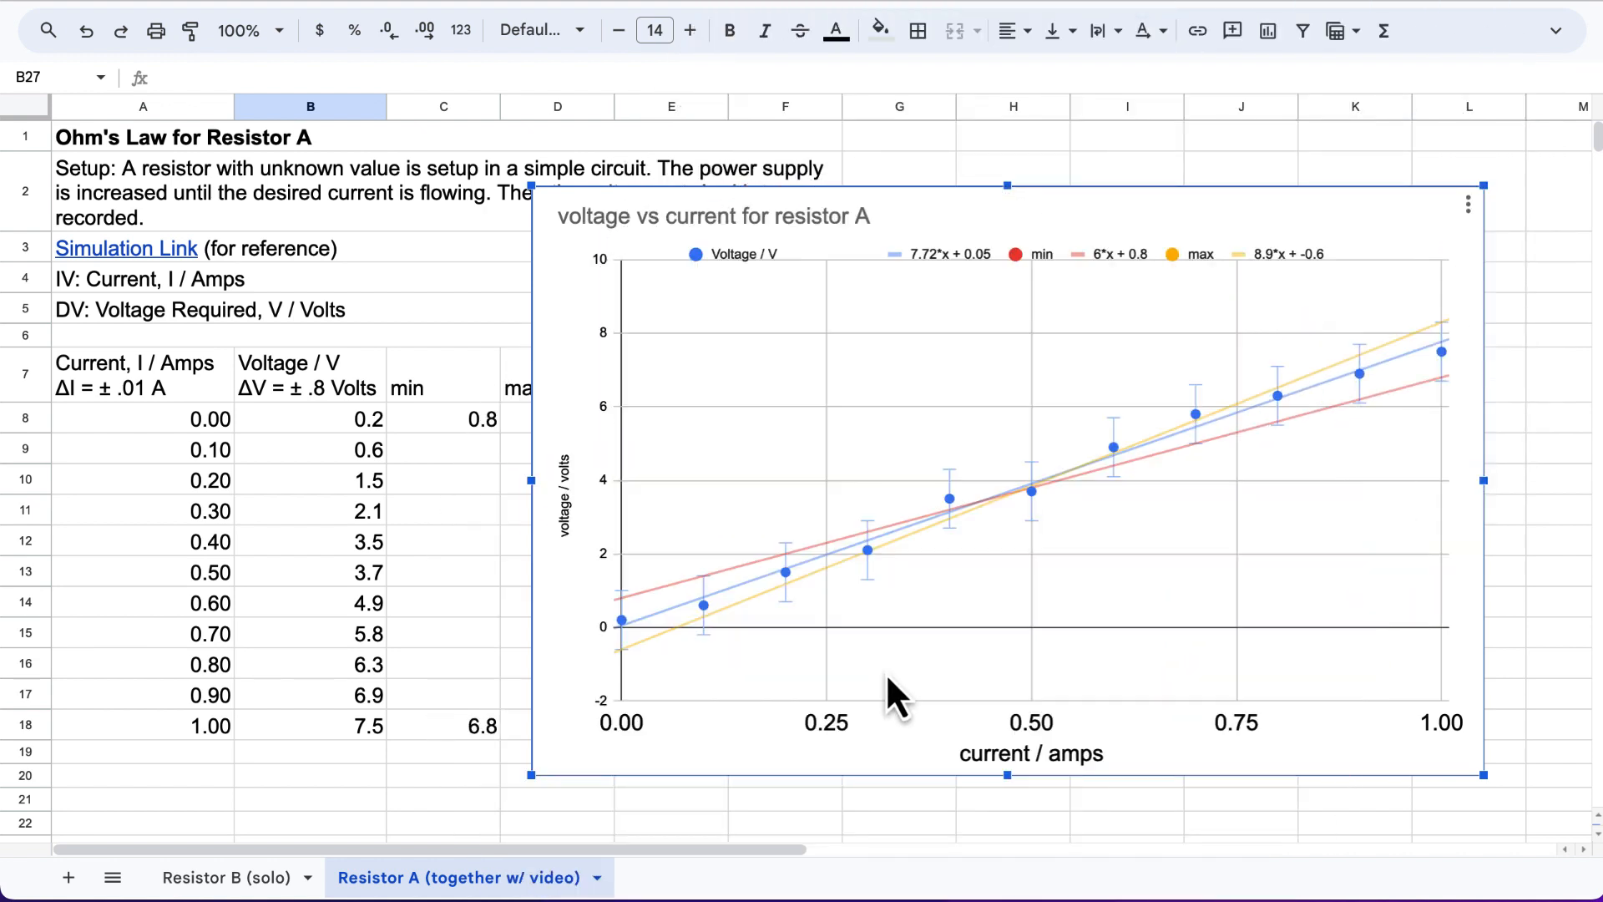
{"action": "scroll", "coordinate": [885, 673], "scroll_direction": "down", "scroll_amount": 5}
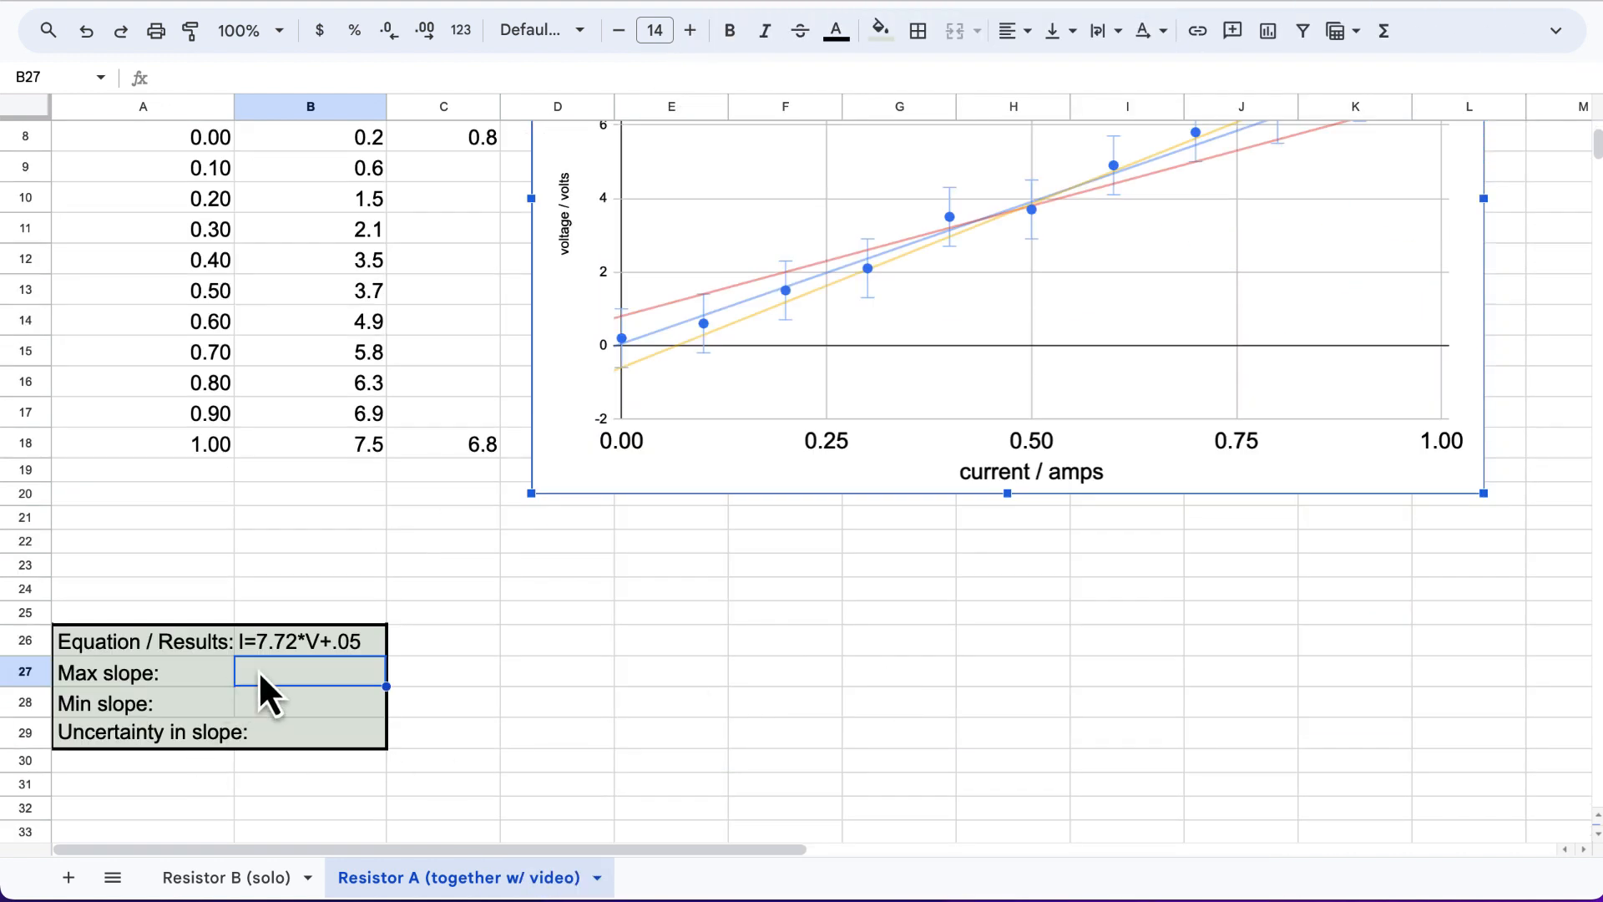
{"action": "left_click", "coordinate": [258, 669]}
{"action": "type", "text": "8."}
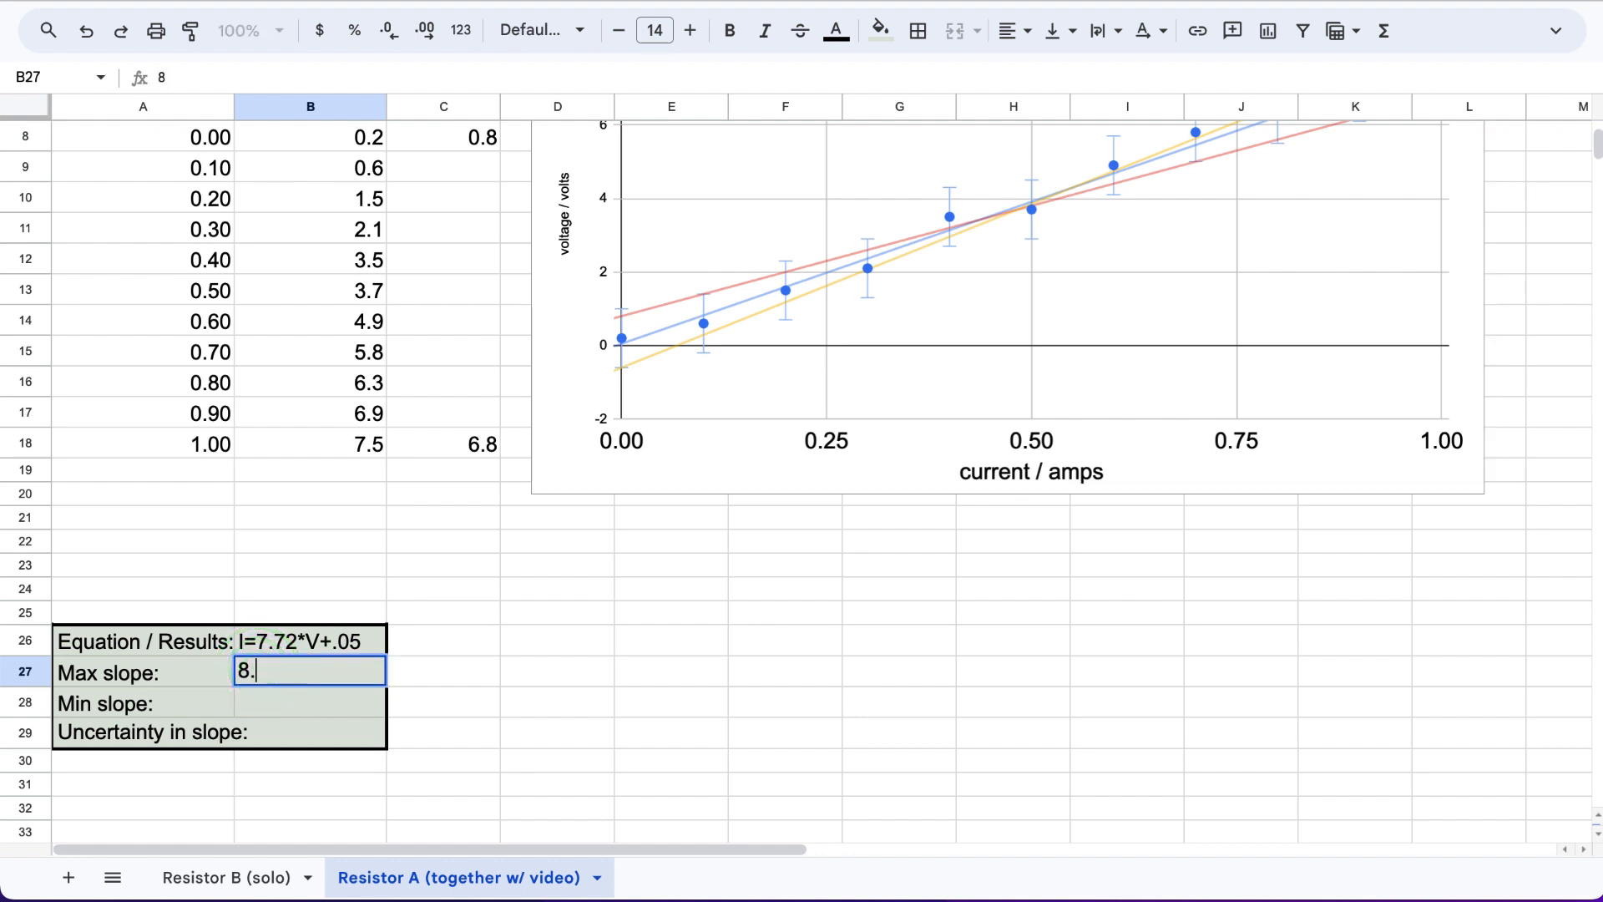
{"action": "type", "text": "9"}
{"action": "left_click", "coordinate": [326, 698]}
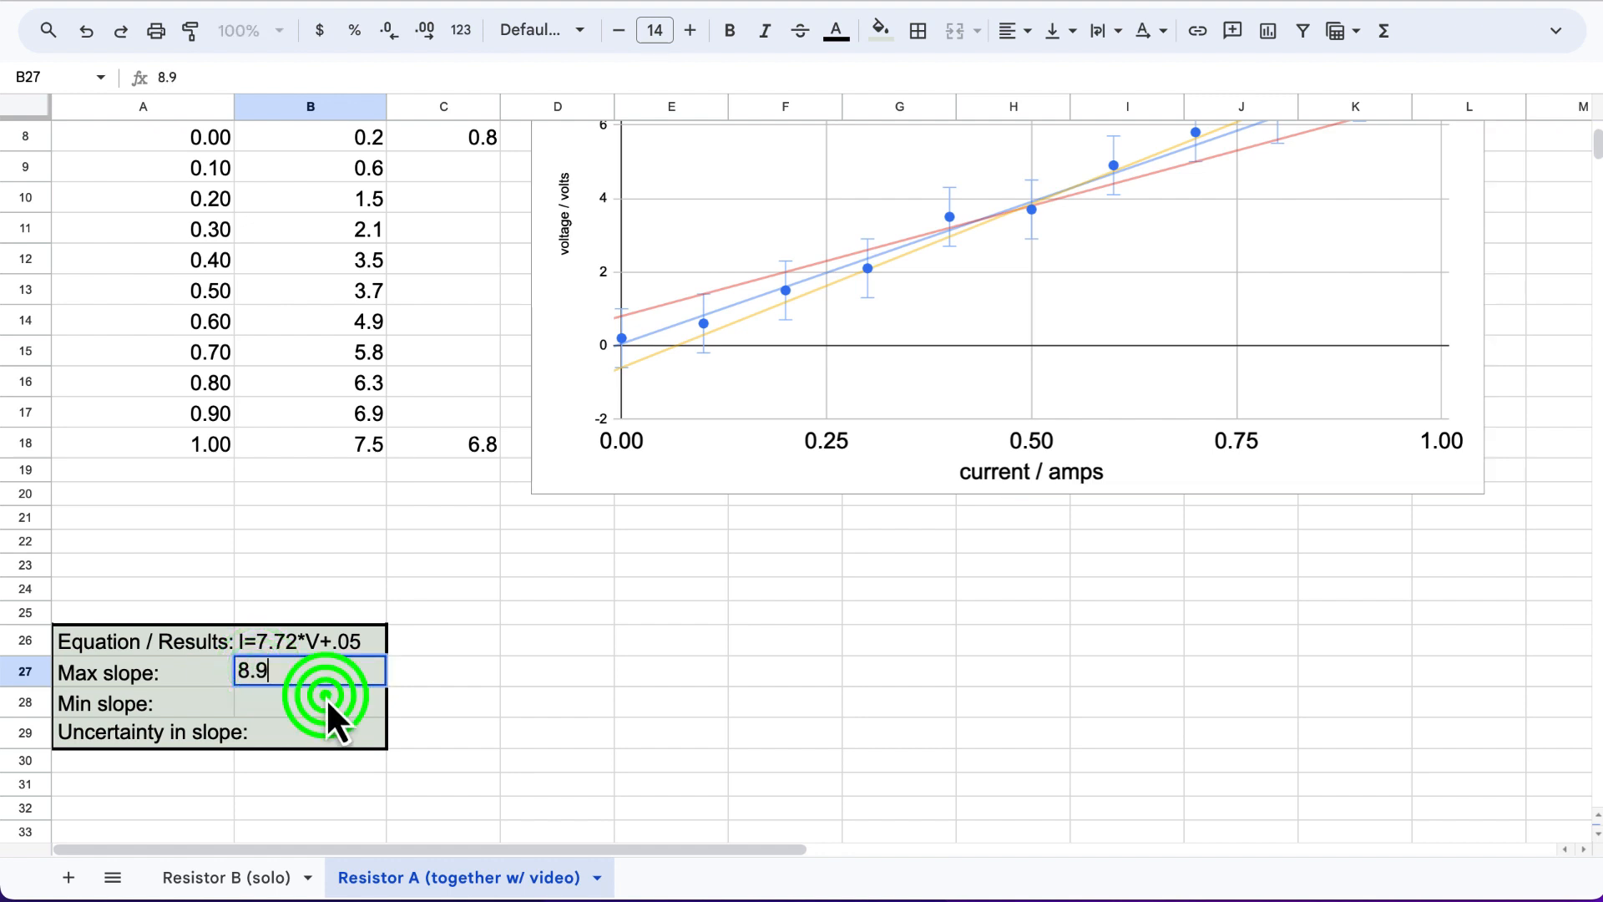
{"action": "type", "text": "6"}
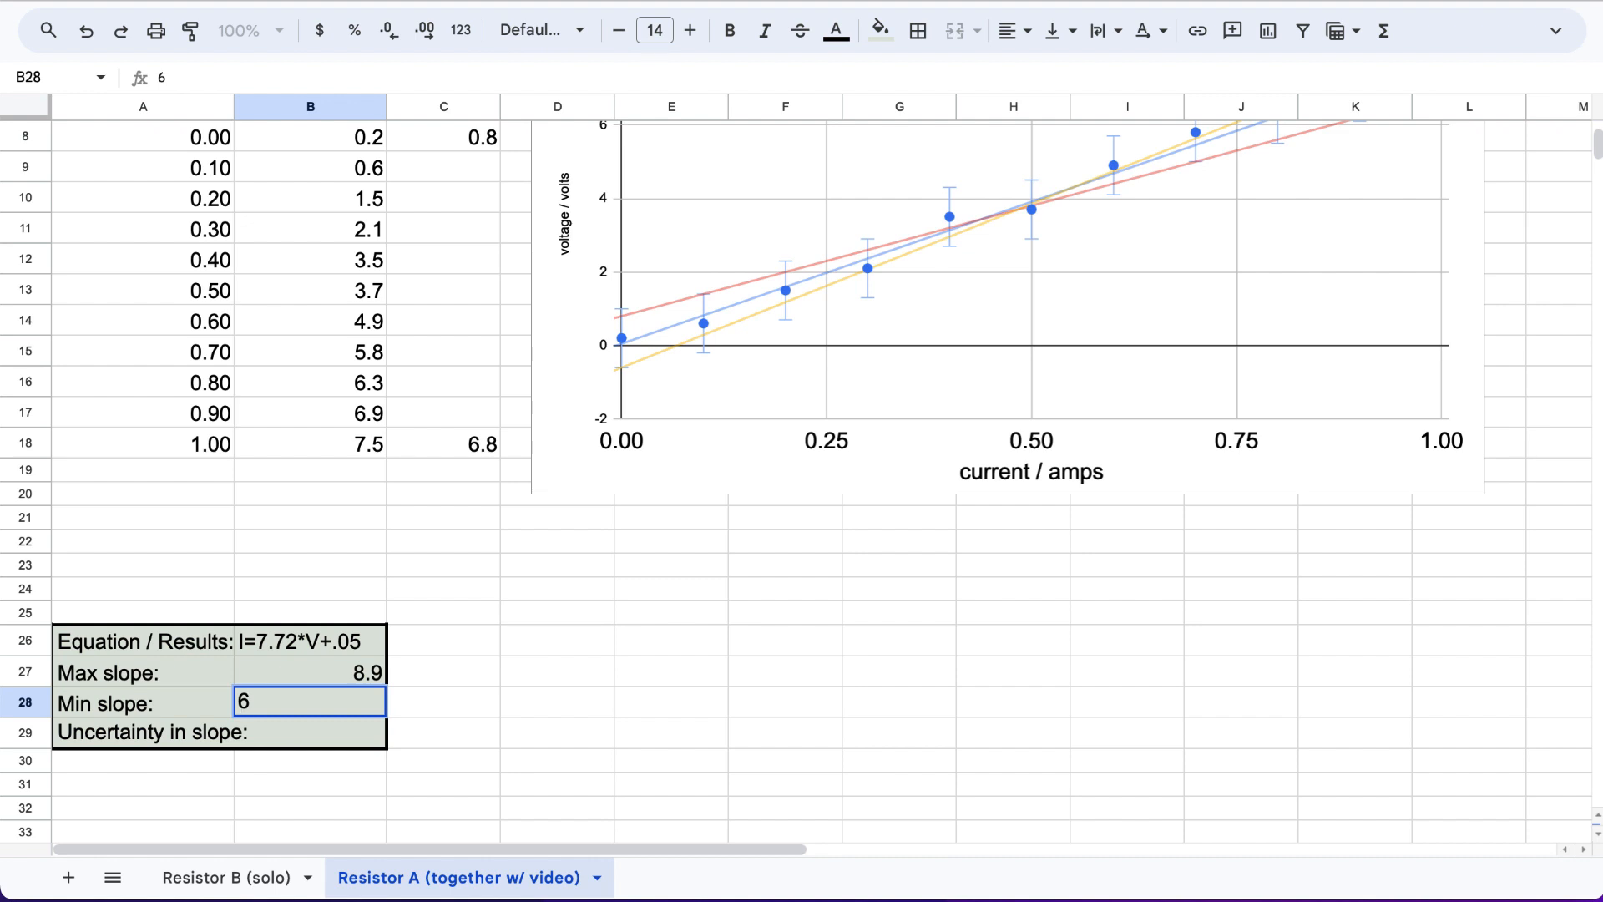
Calculate the uncertainty in slope in B29 as half the max–min slope difference, with the formula =(B27-B28)/2.
{"action": "left_click", "coordinate": [333, 739]}
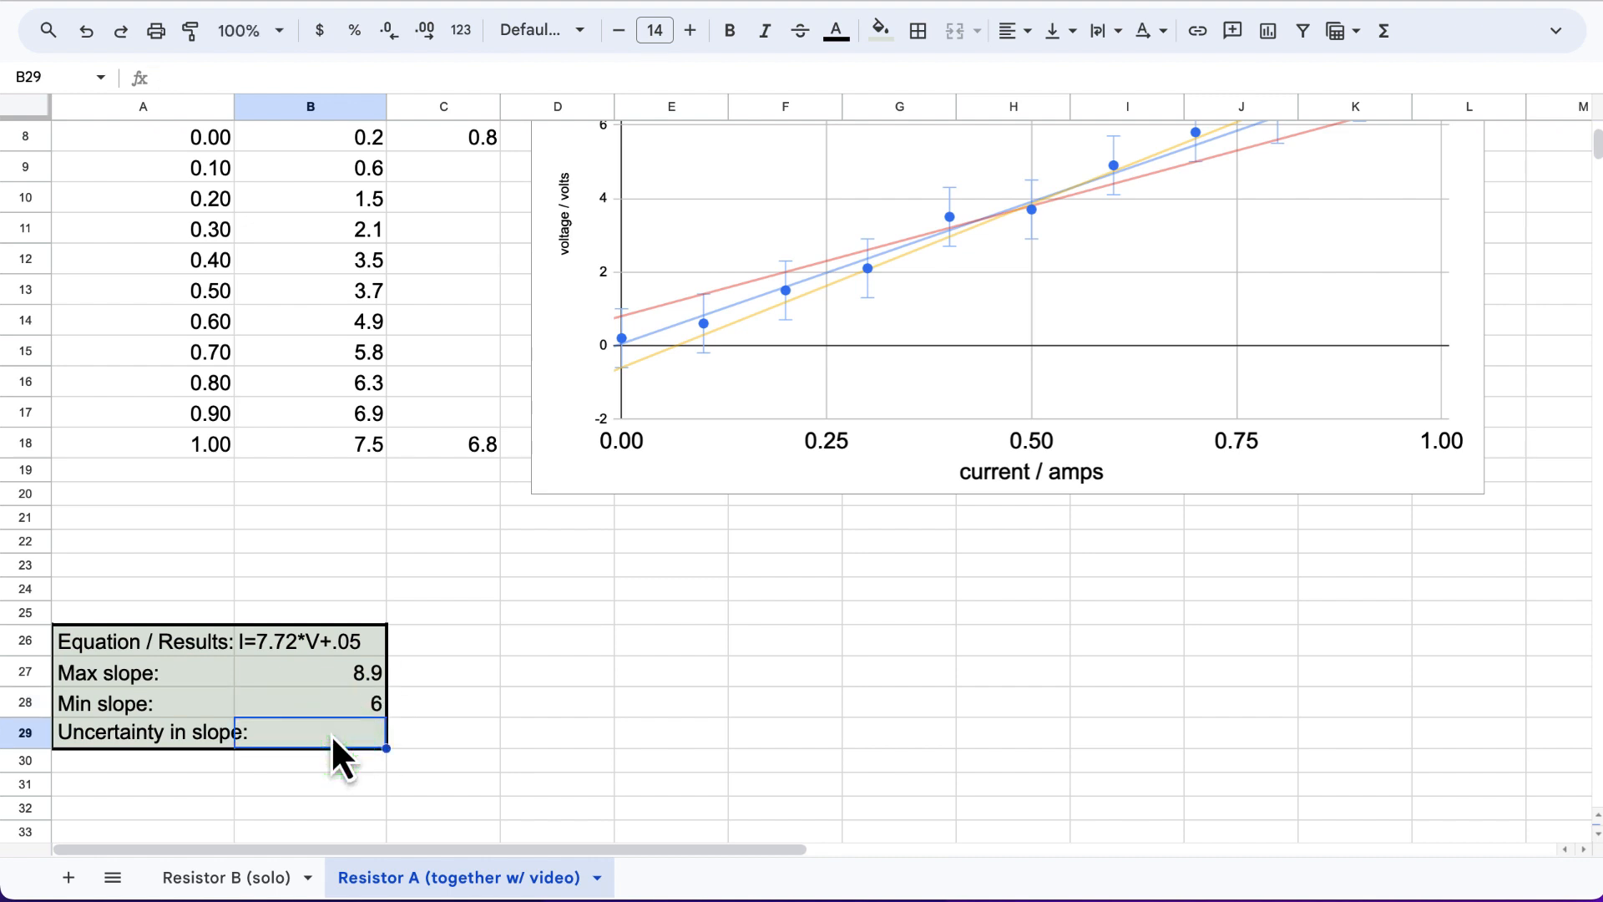
{"action": "type", "text": "=("}
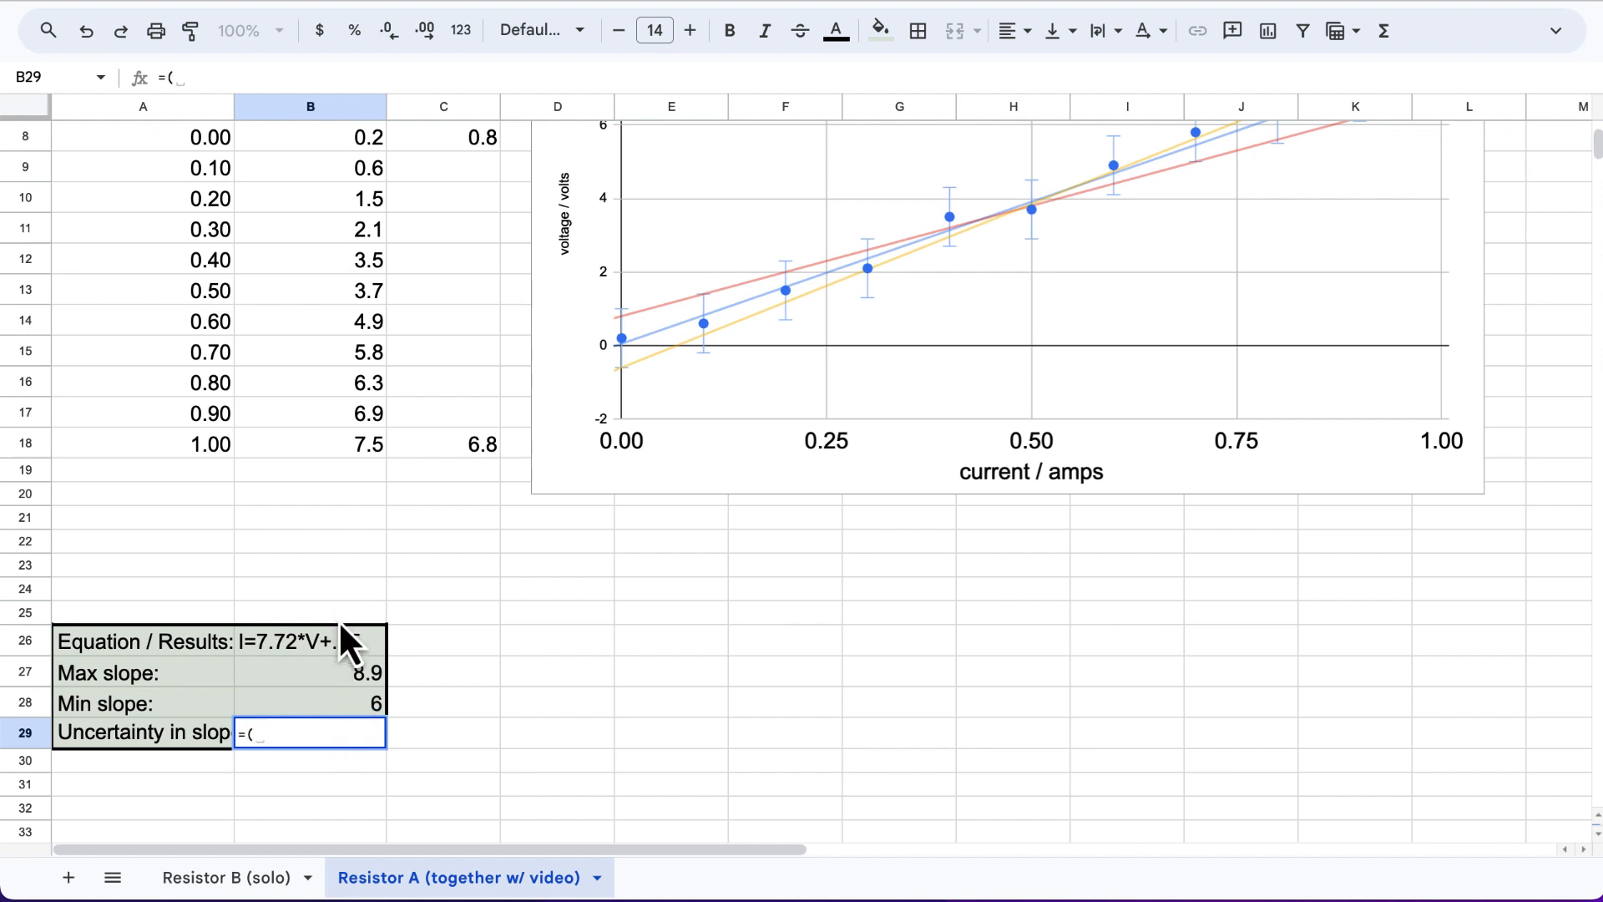
{"action": "left_click", "coordinate": [338, 675]}
{"action": "type", "text": "-"}
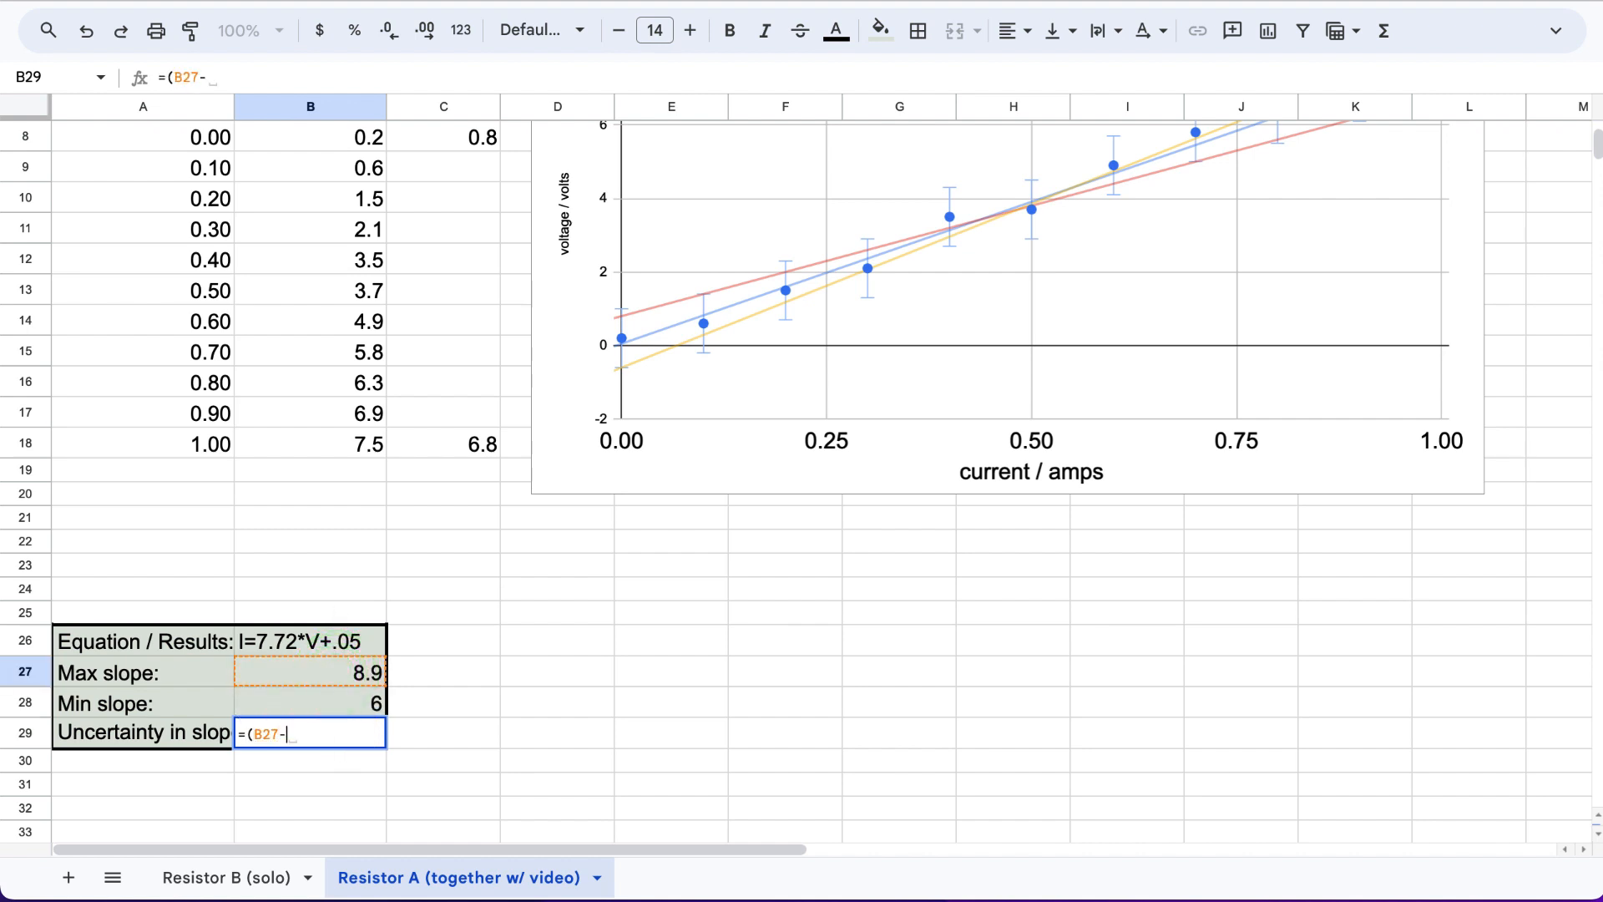
{"action": "left_click", "coordinate": [367, 693]}
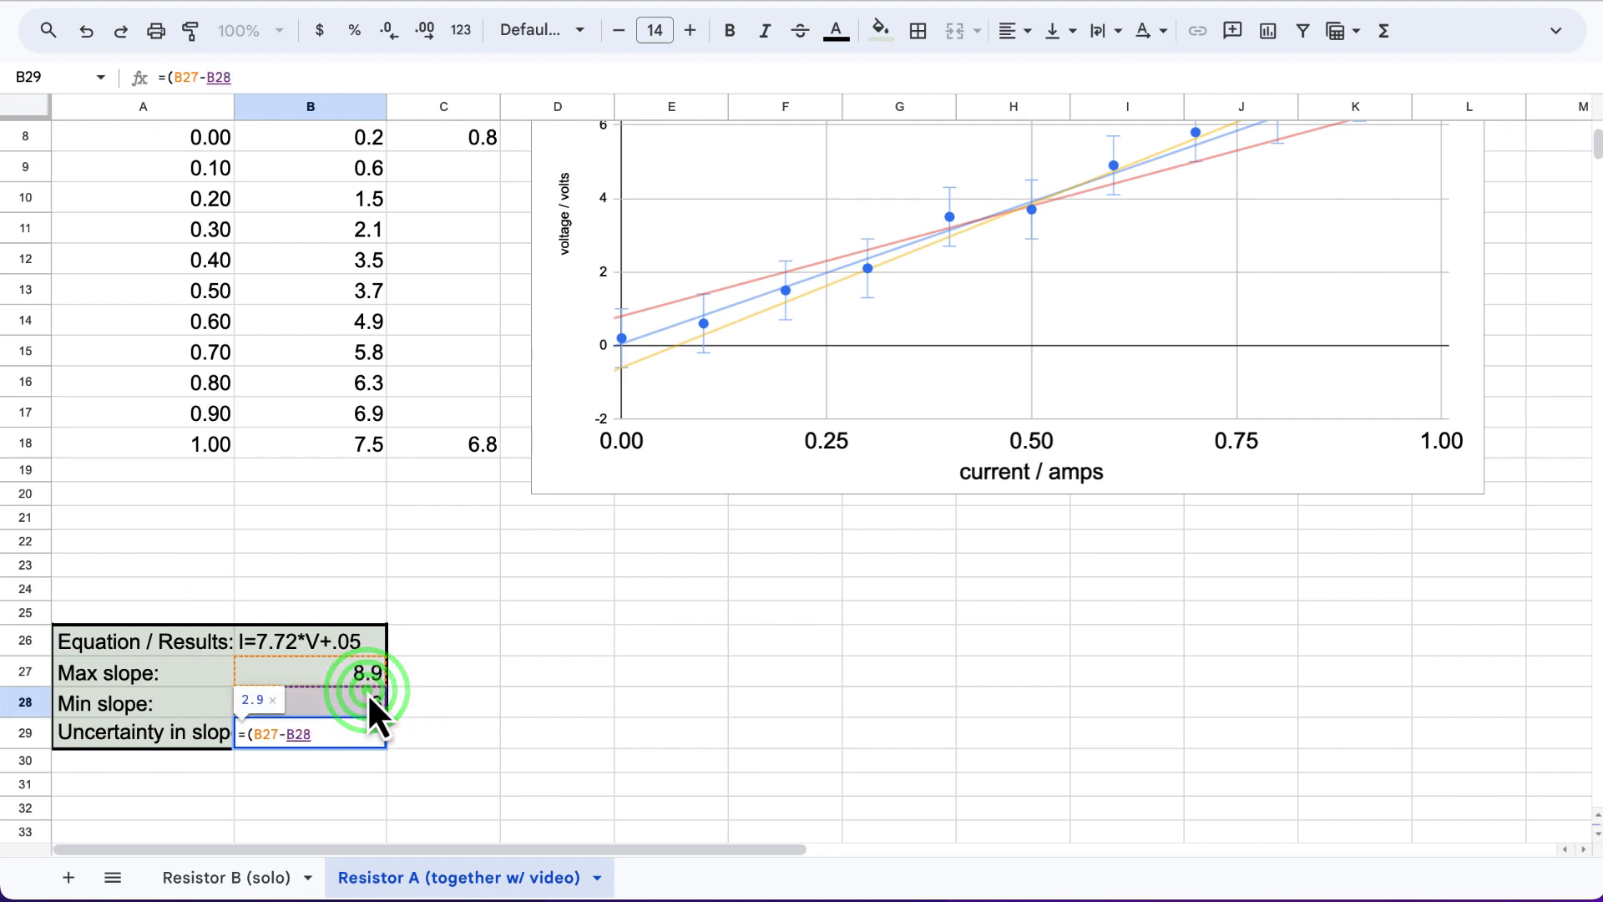
{"action": "type", "text": ")/2"}
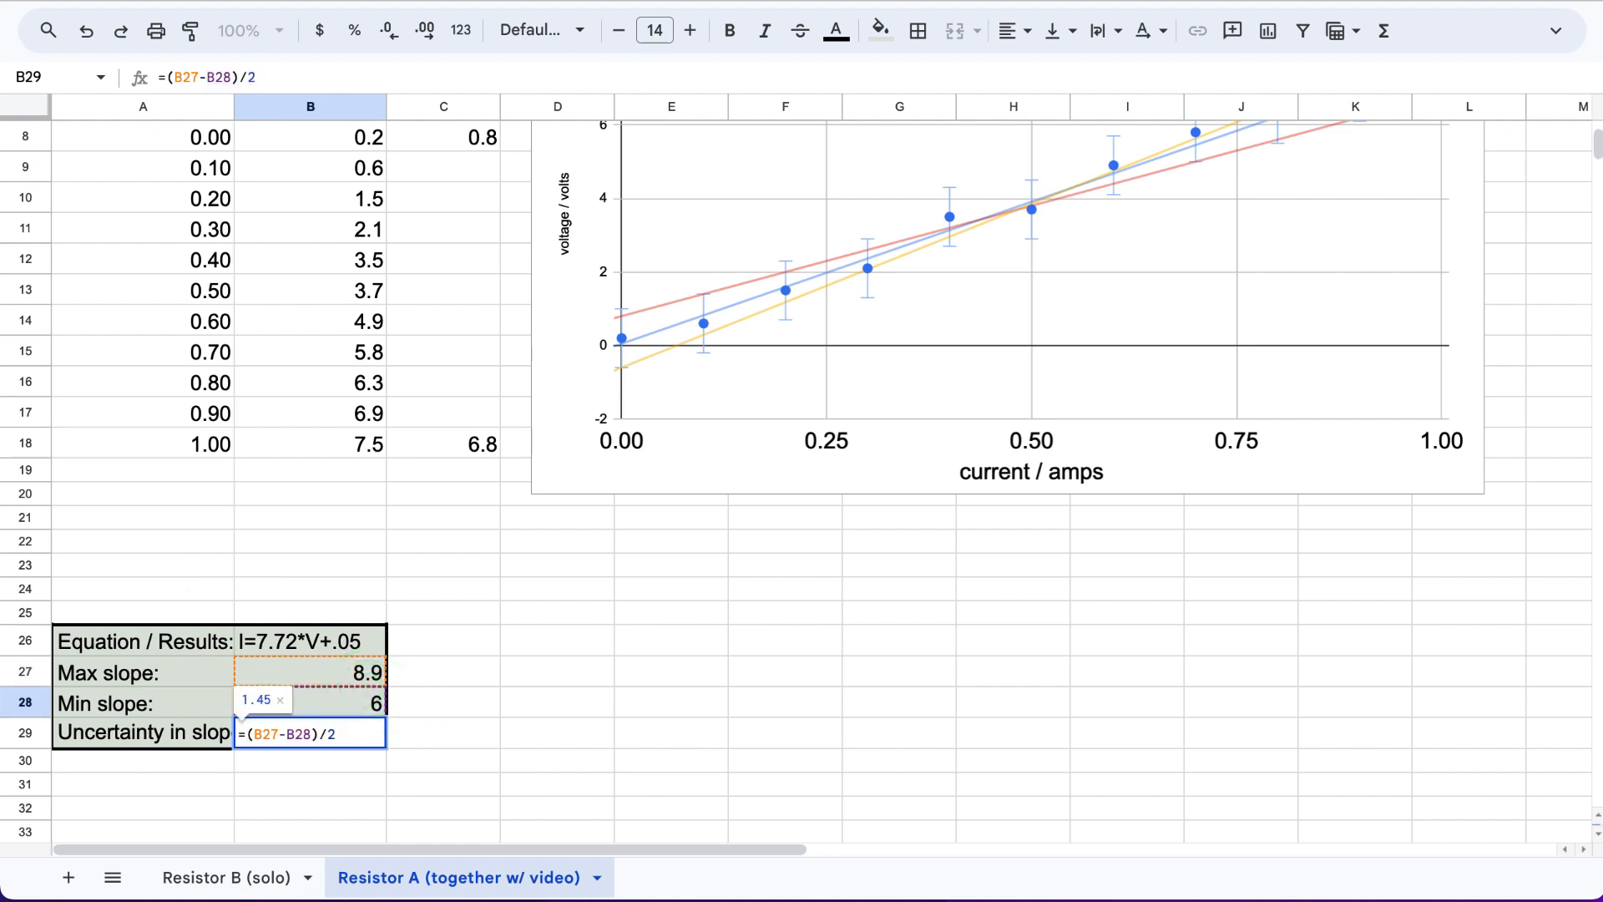
{"action": "key", "text": "Return"}
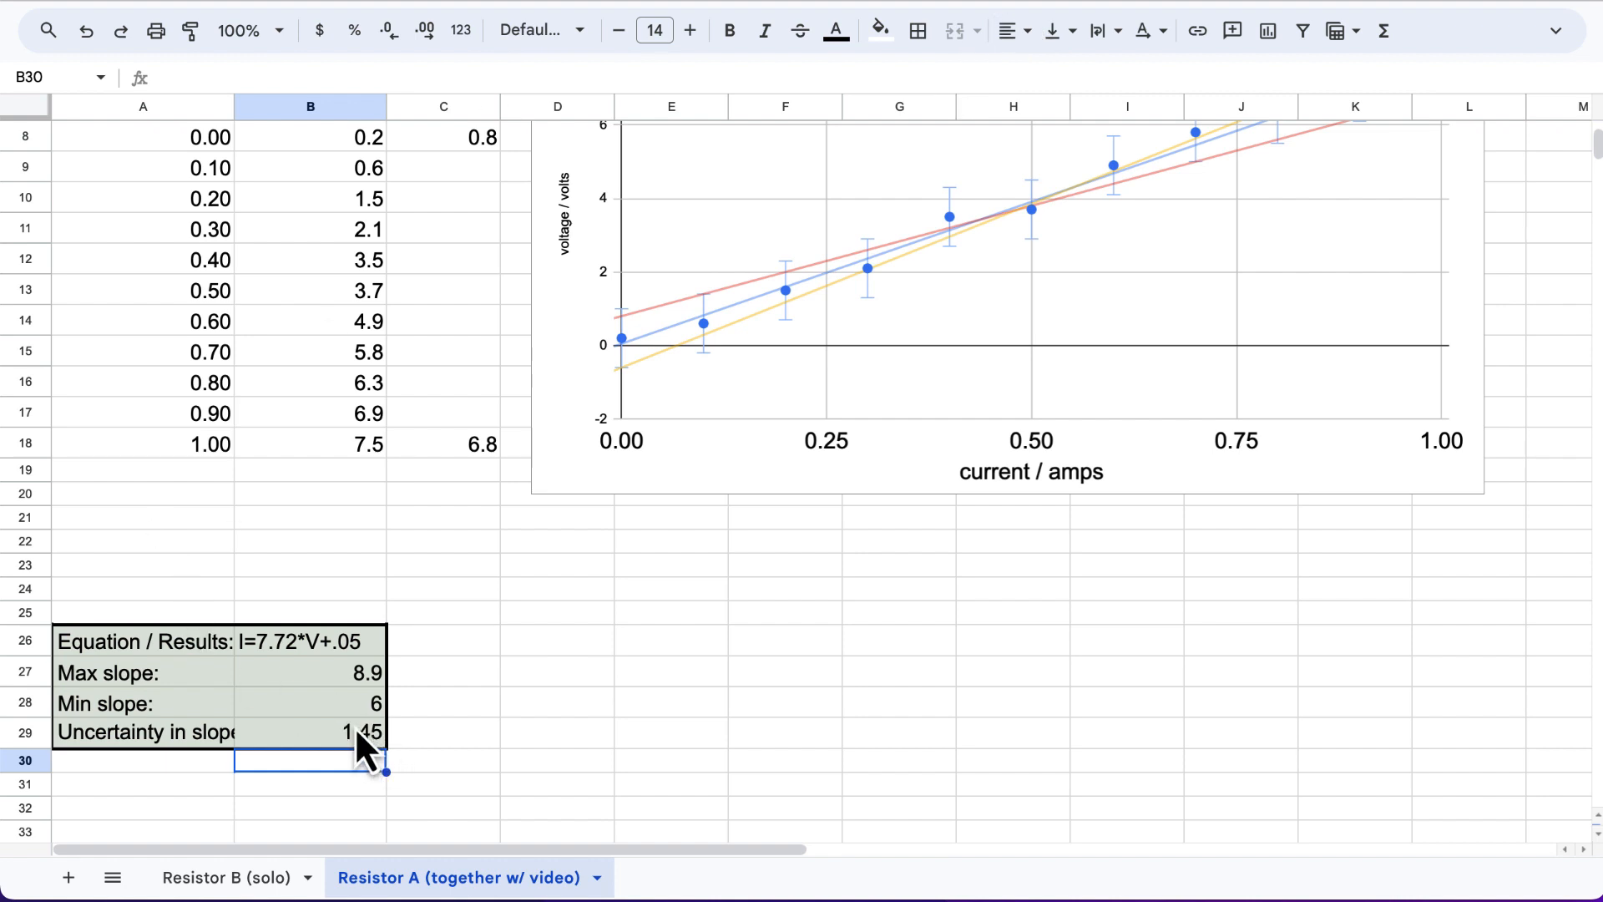
Swap the variables in the B26 equation so it reads V=7.72*I+.05, and commit the entry.
{"action": "left_click", "coordinate": [269, 647]}
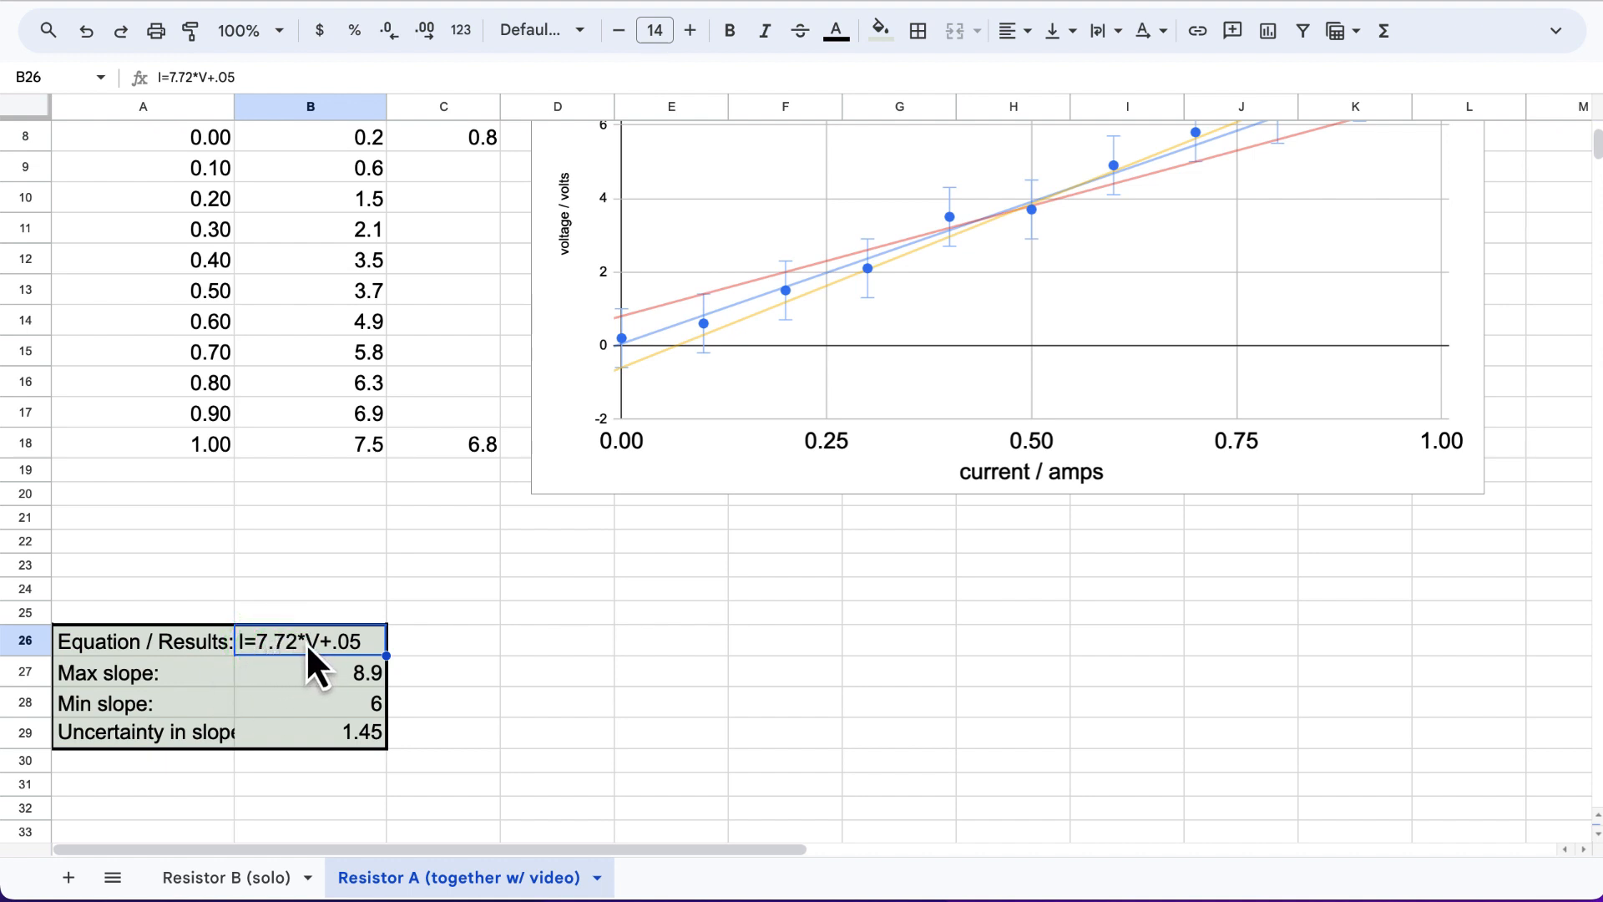
{"action": "double_click", "coordinate": [263, 643]}
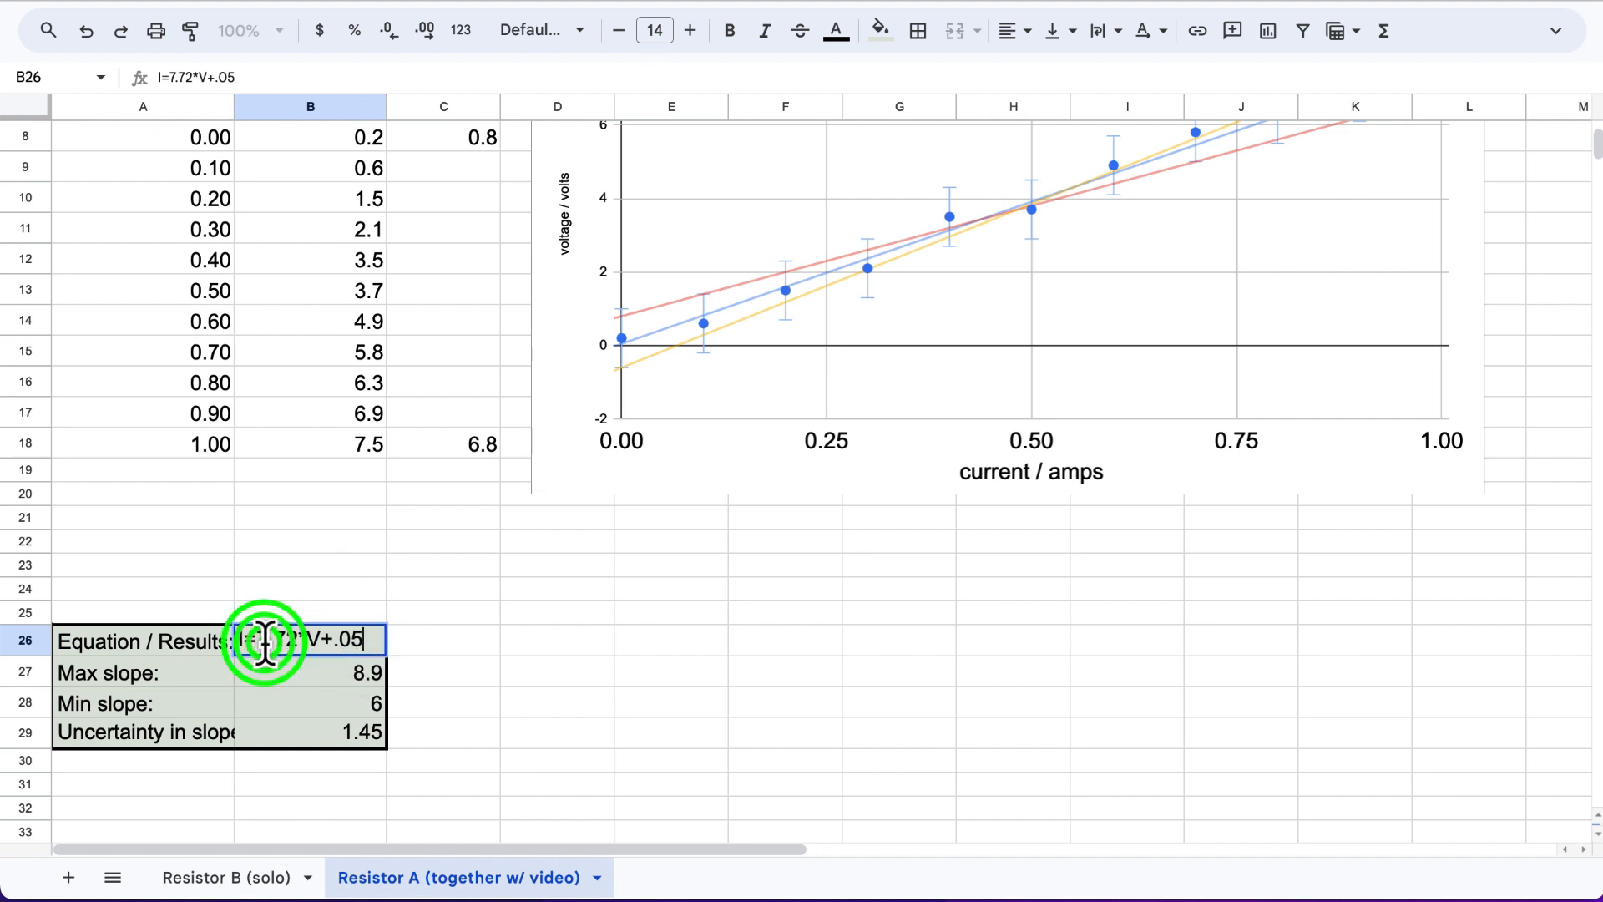
{"action": "left_click", "coordinate": [248, 638]}
{"action": "key", "text": "BackSpace"}
{"action": "type", "text": "V"}
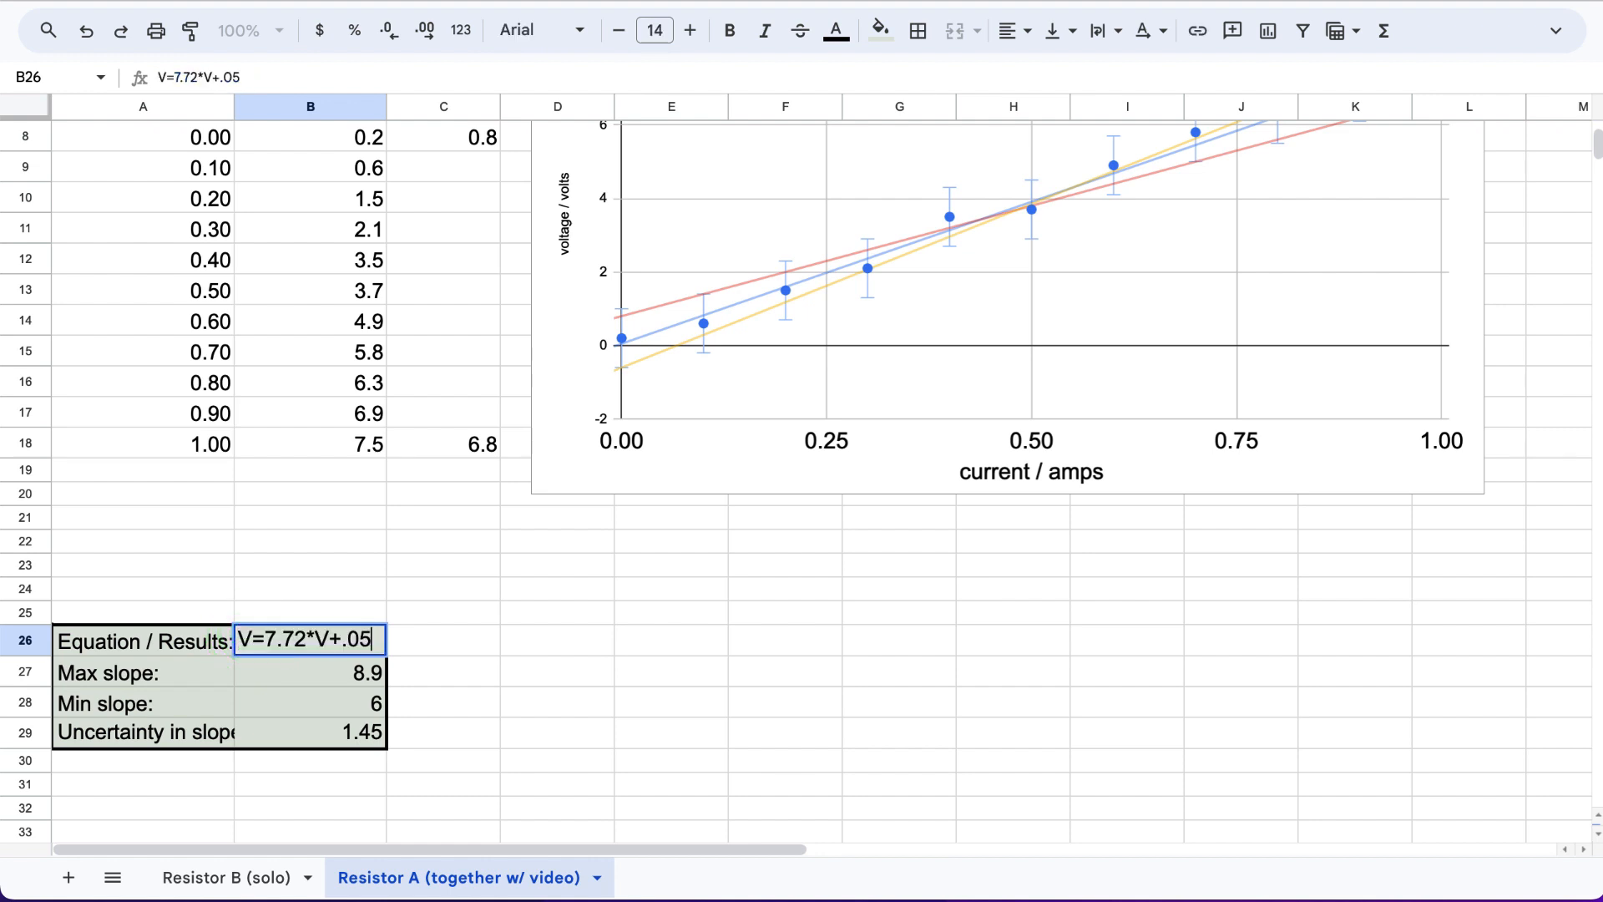
{"action": "left_click", "coordinate": [329, 638]}
{"action": "key", "text": "BackSpace"}
{"action": "type", "text": "I"}
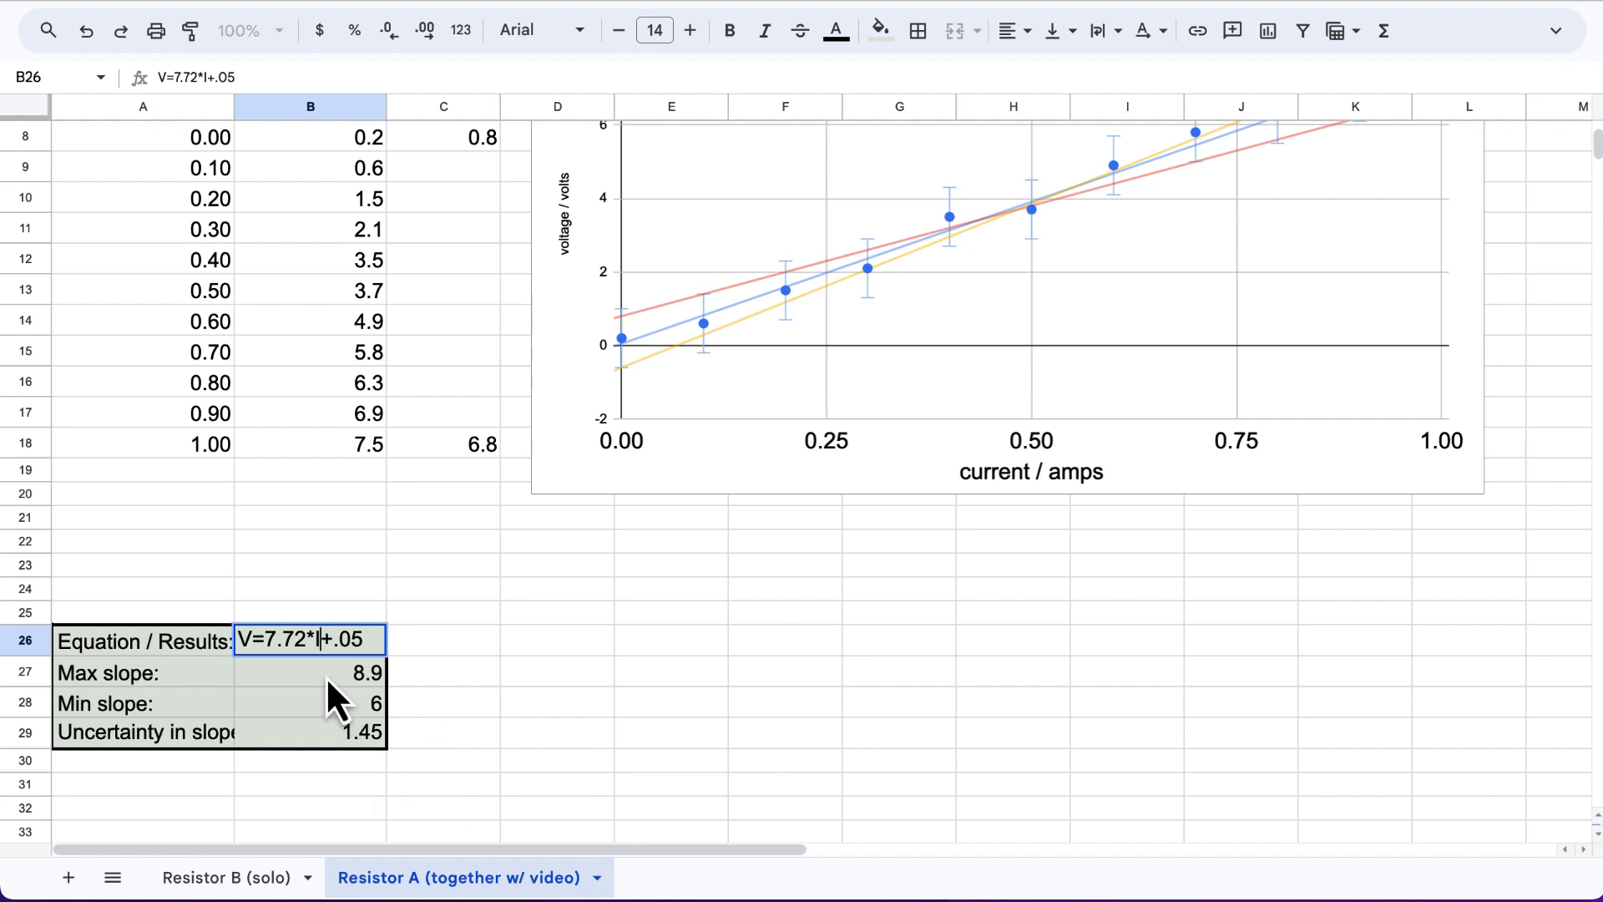
{"action": "left_click", "coordinate": [483, 666]}
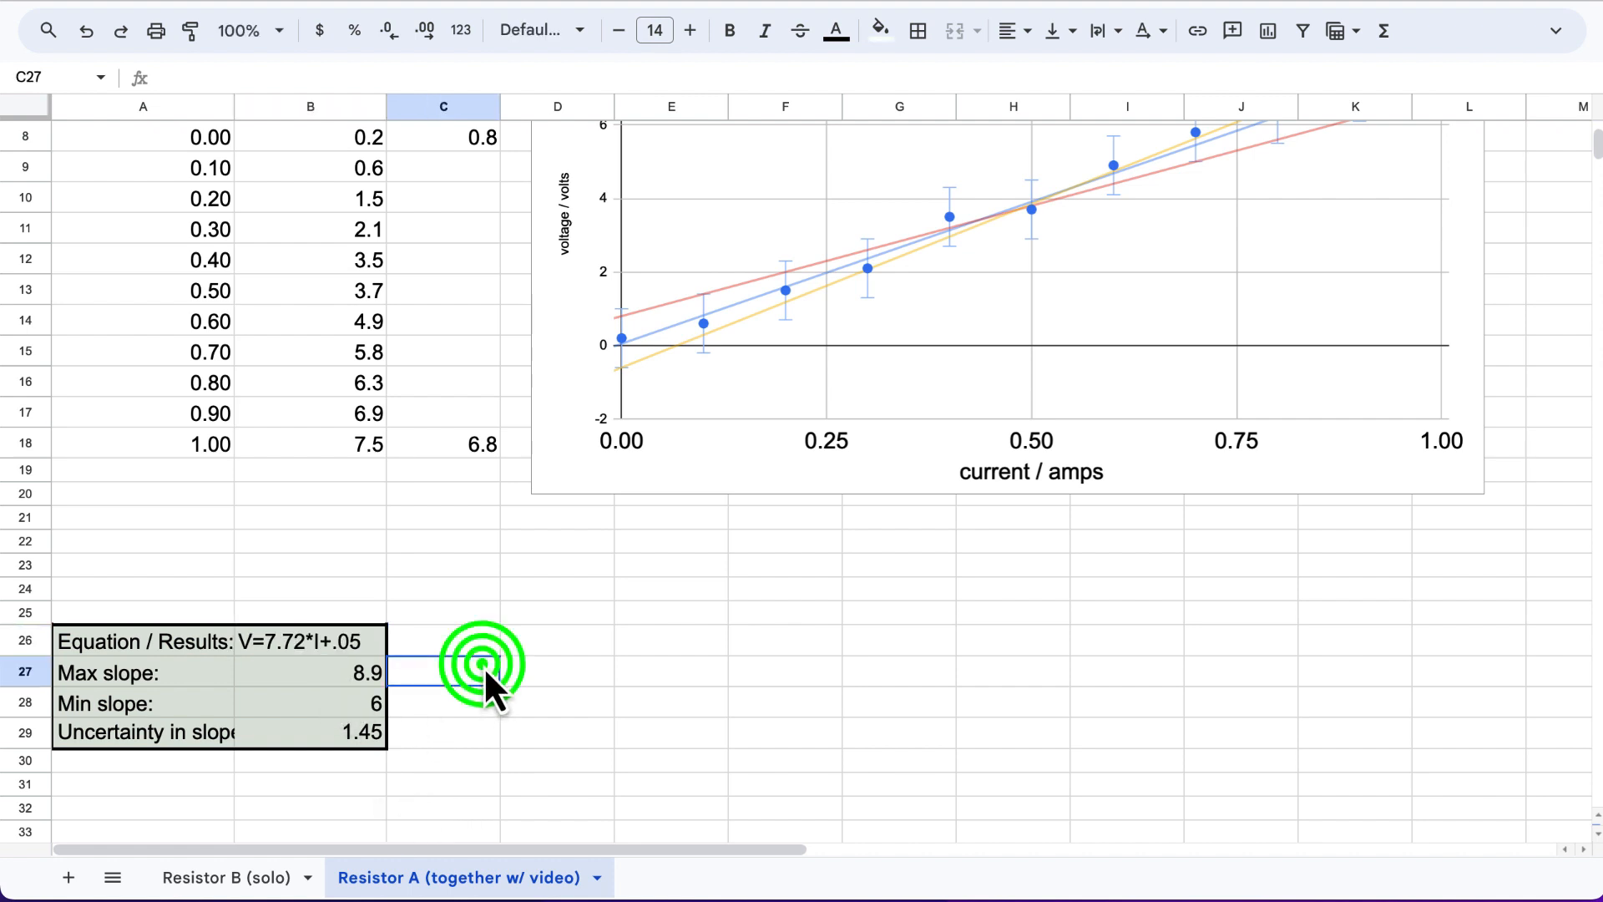
Reduce the displayed uncertainty in slope in B29 to one decimal place.
{"action": "left_click", "coordinate": [356, 739]}
{"action": "left_click", "coordinate": [293, 644]}
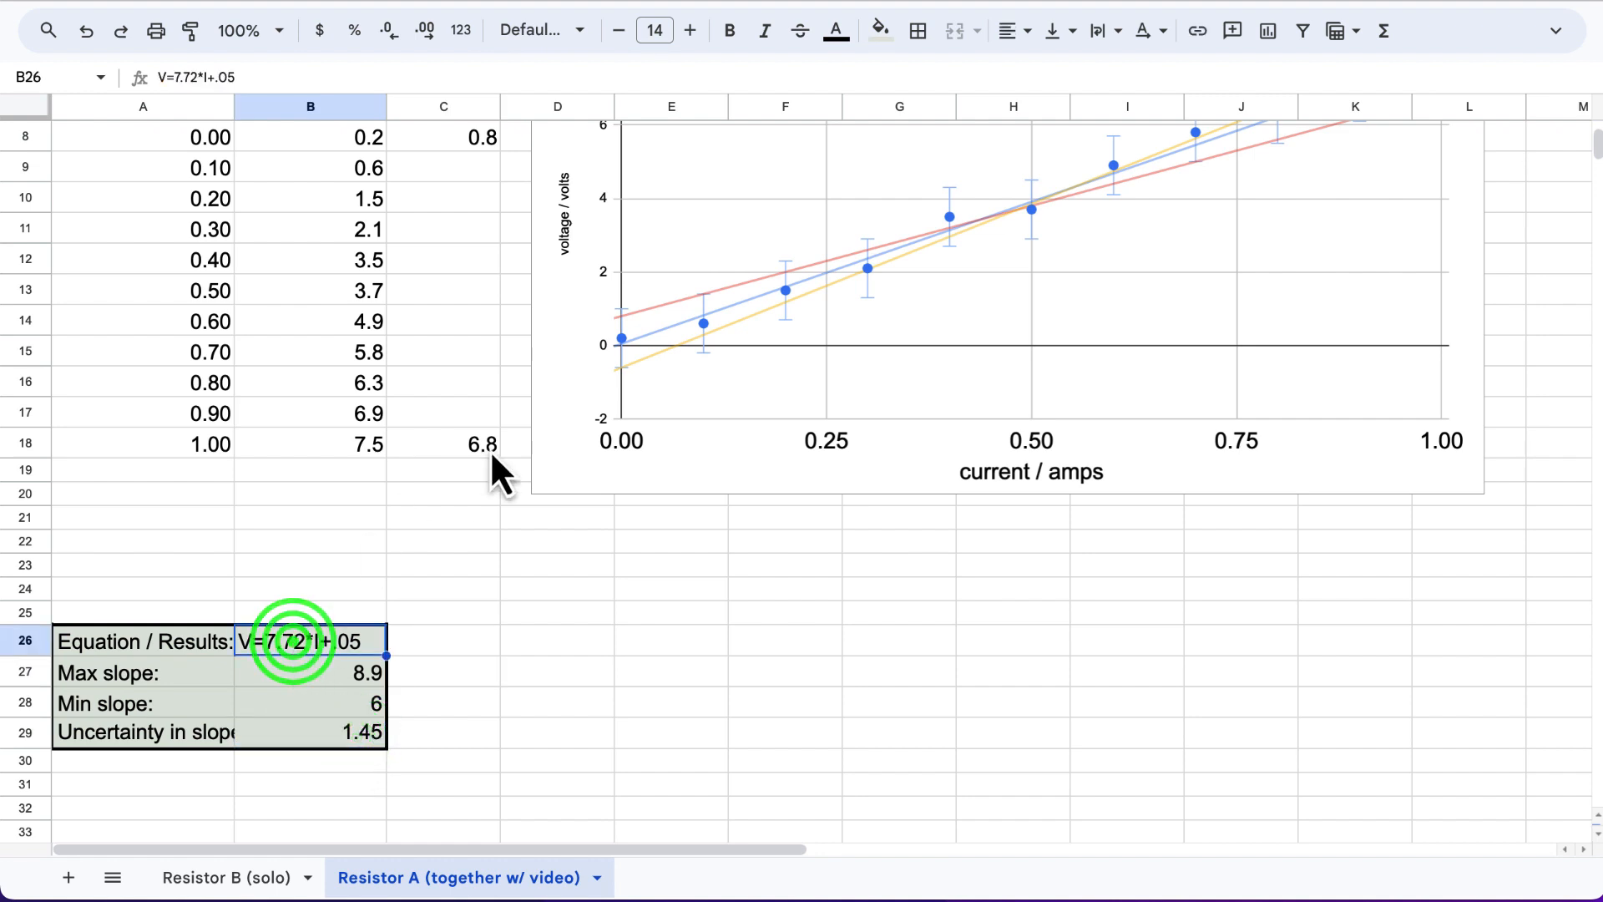
{"action": "left_click", "coordinate": [349, 740]}
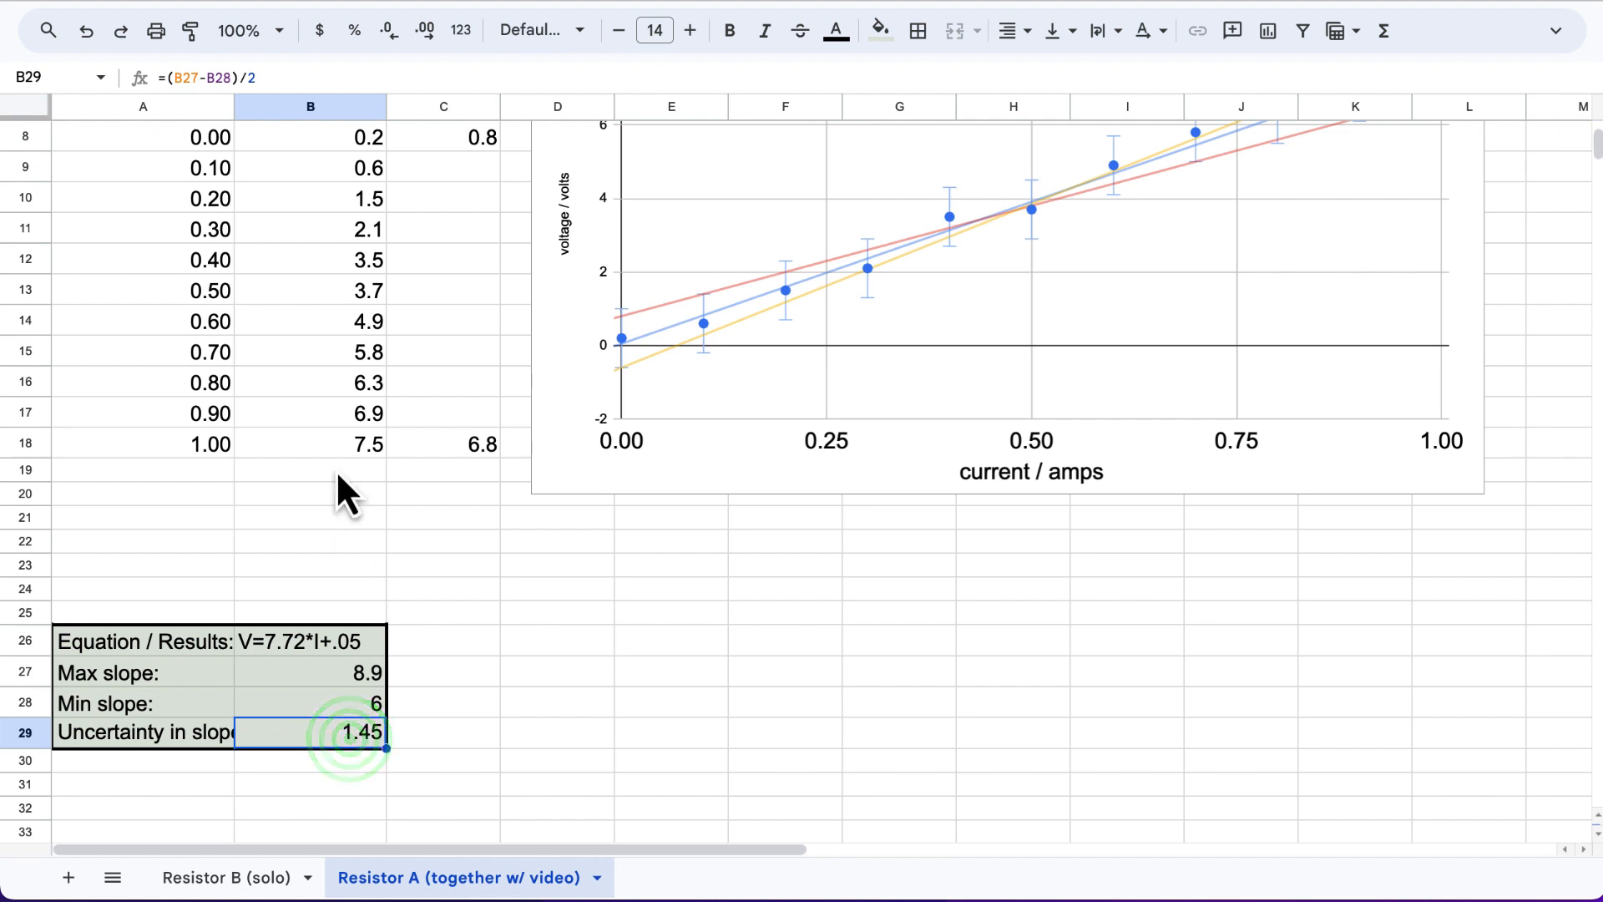
{"action": "left_click", "coordinate": [391, 30]}
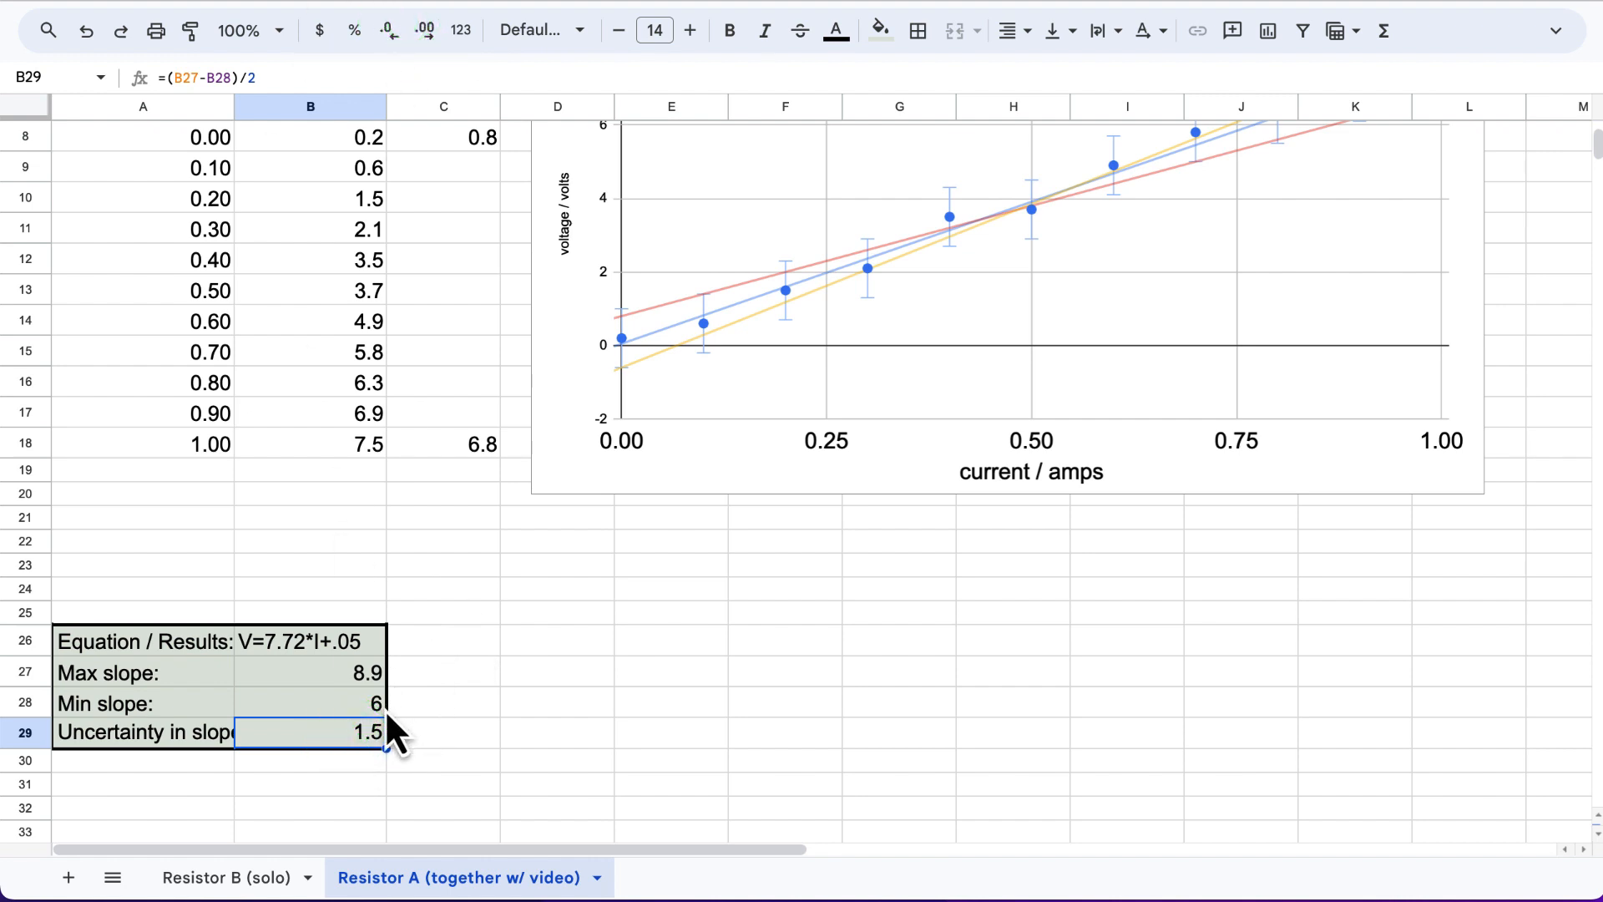
Shorten the slope in the B26 equation to 7.7 so it reads V=7.7*I+.05.
{"action": "left_click", "coordinate": [300, 643]}
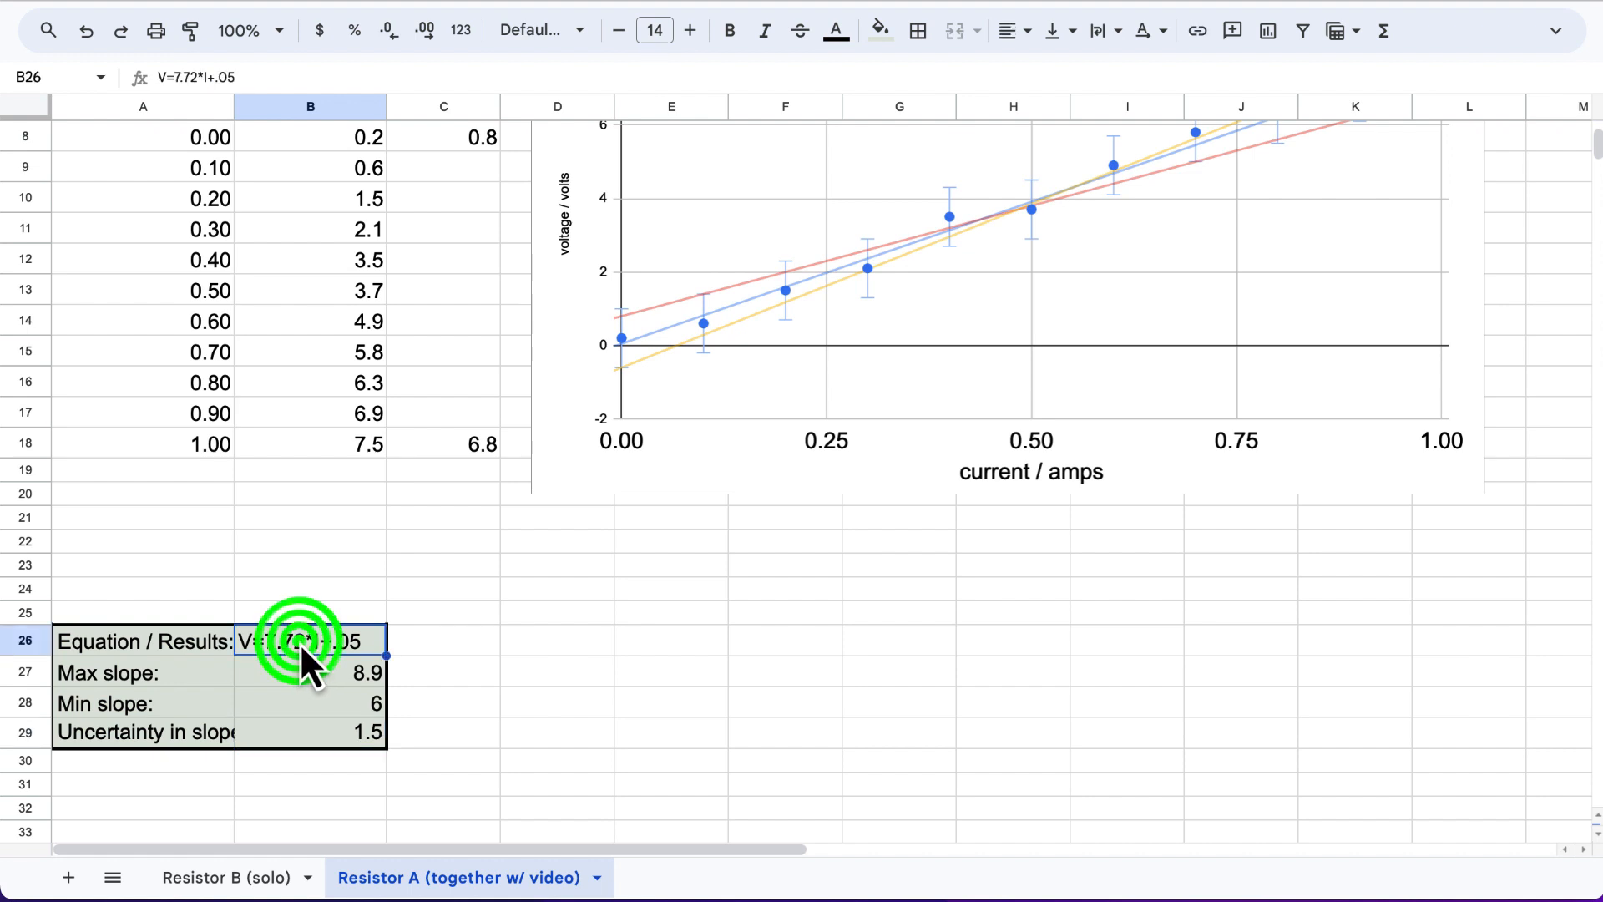
{"action": "double_click", "coordinate": [300, 643]}
{"action": "left_click", "coordinate": [316, 628]}
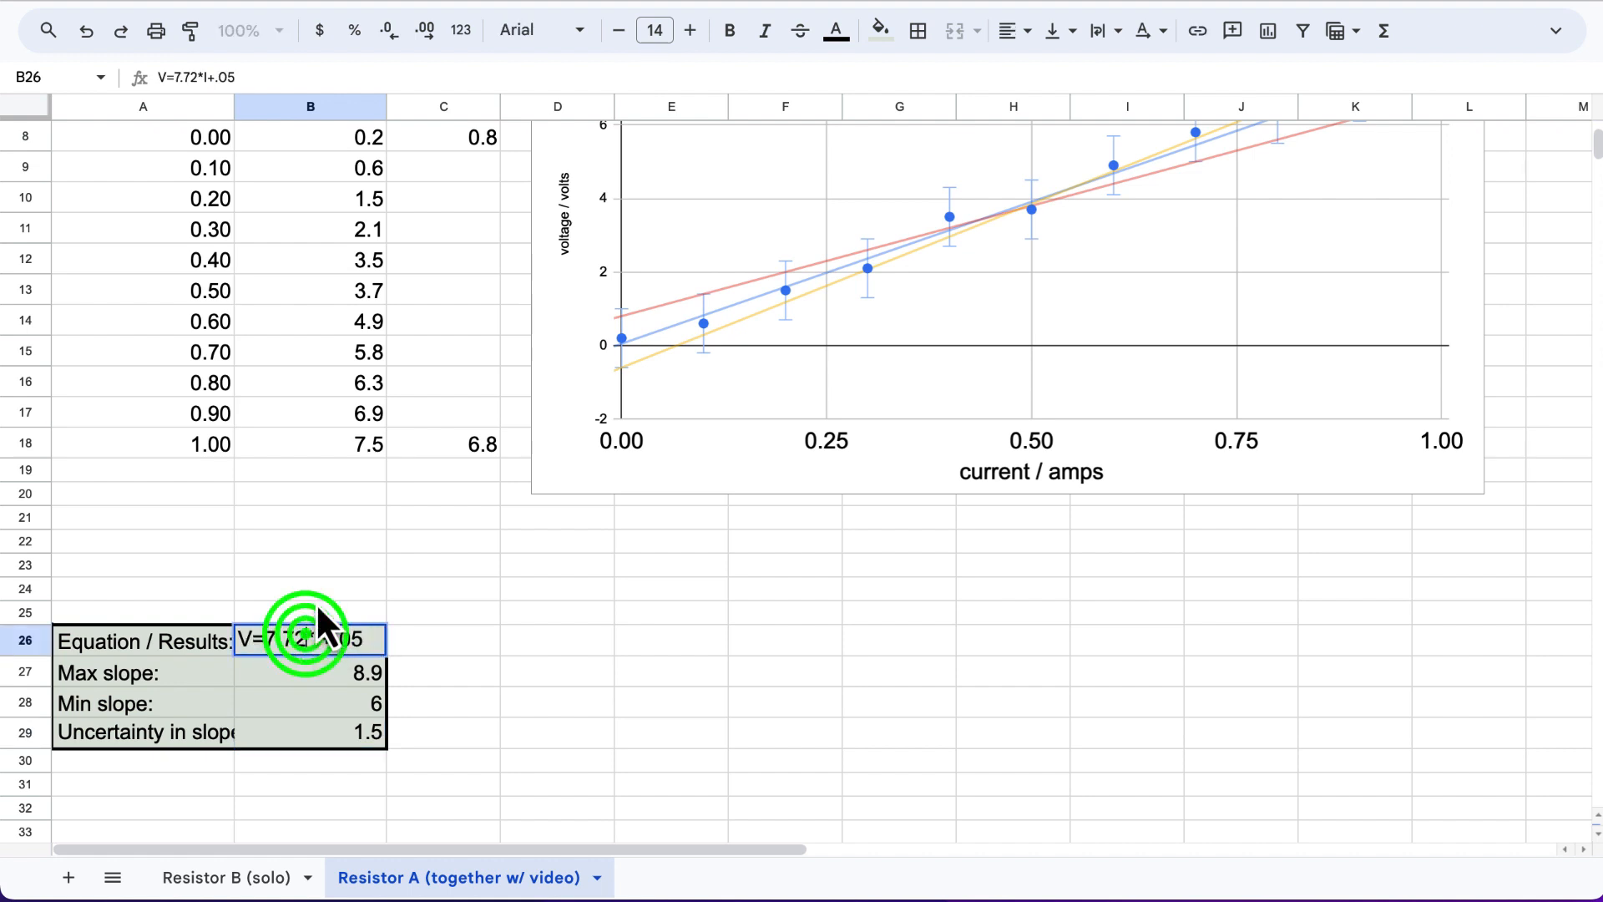
{"action": "key", "text": "BackSpace"}
{"action": "key", "text": "Return"}
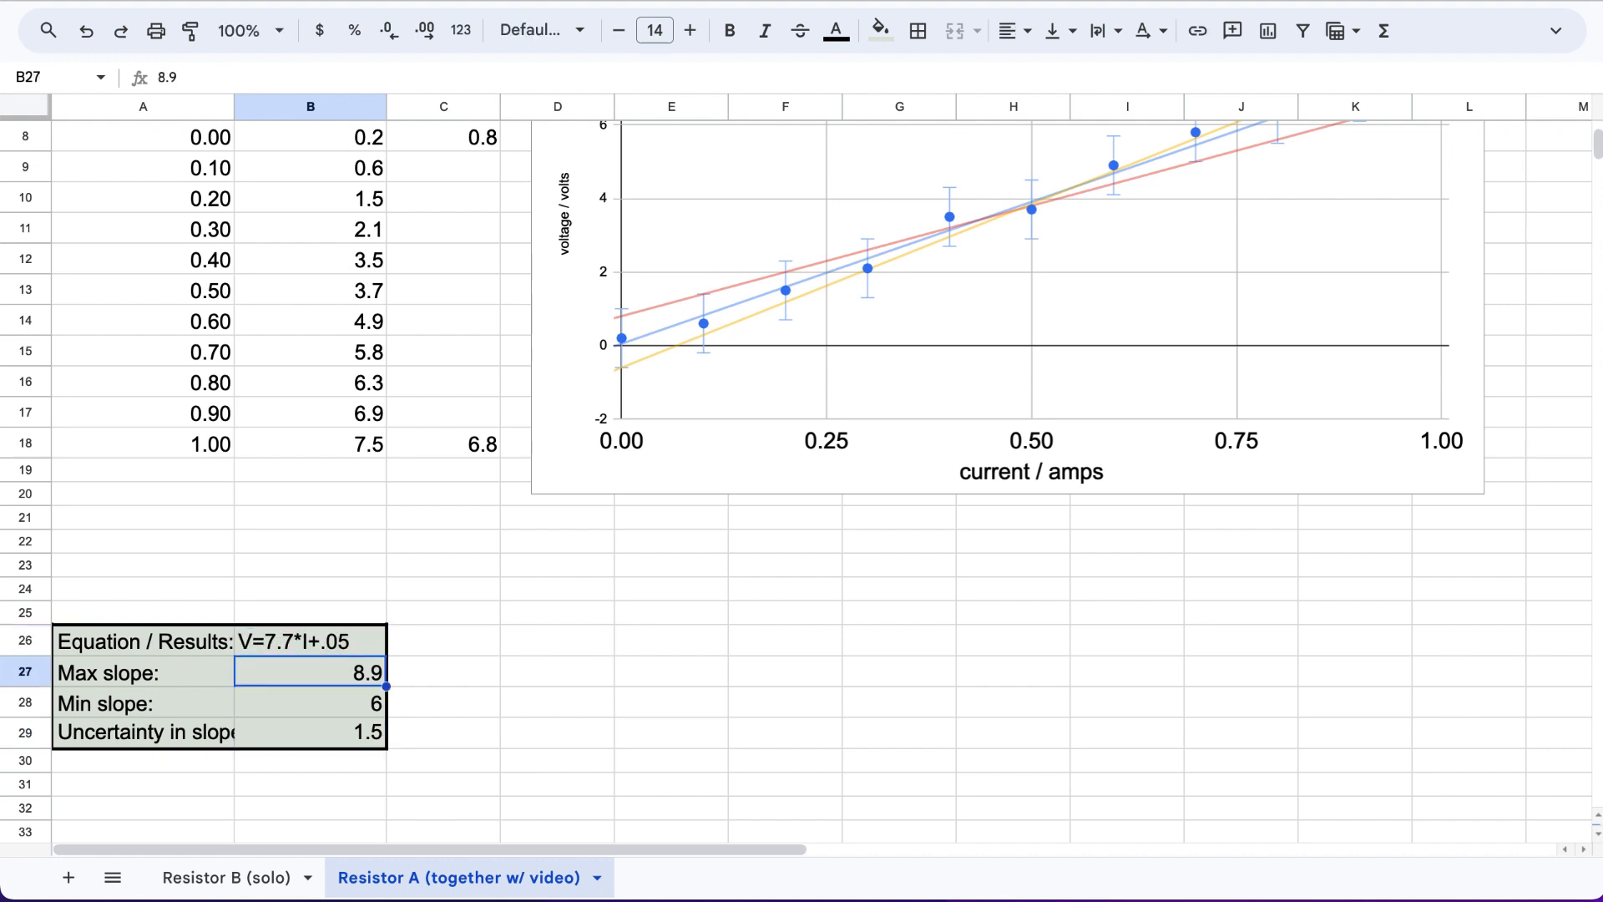
Display the min slope in B28 with one decimal place.
{"action": "left_click", "coordinate": [299, 709]}
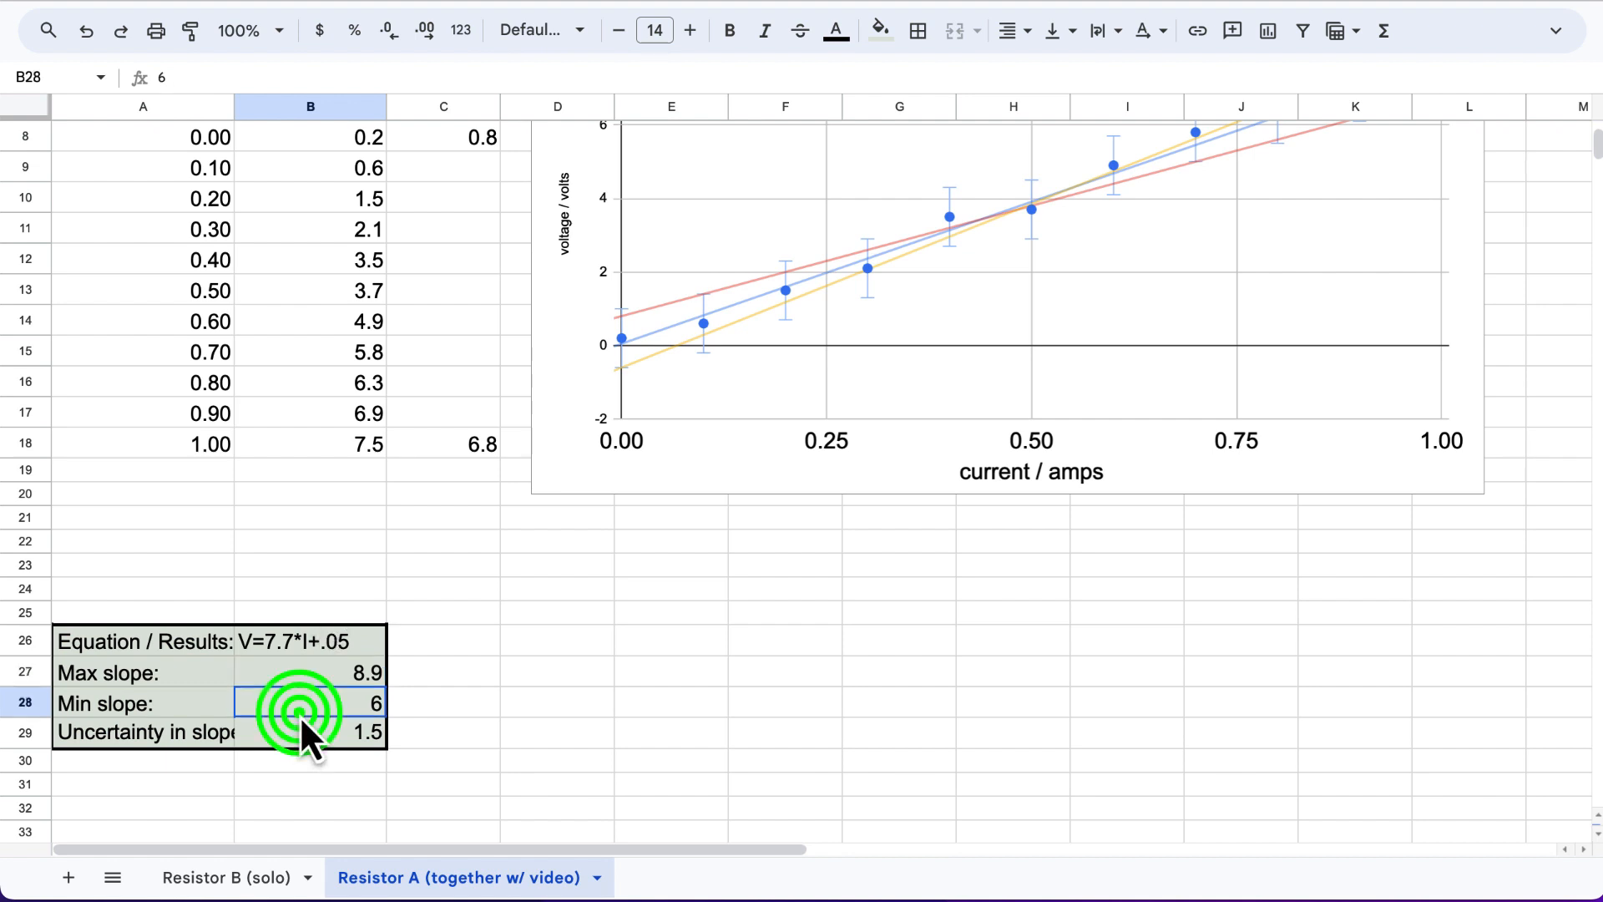
{"action": "left_click", "coordinate": [415, 34]}
{"action": "left_click", "coordinate": [423, 686]}
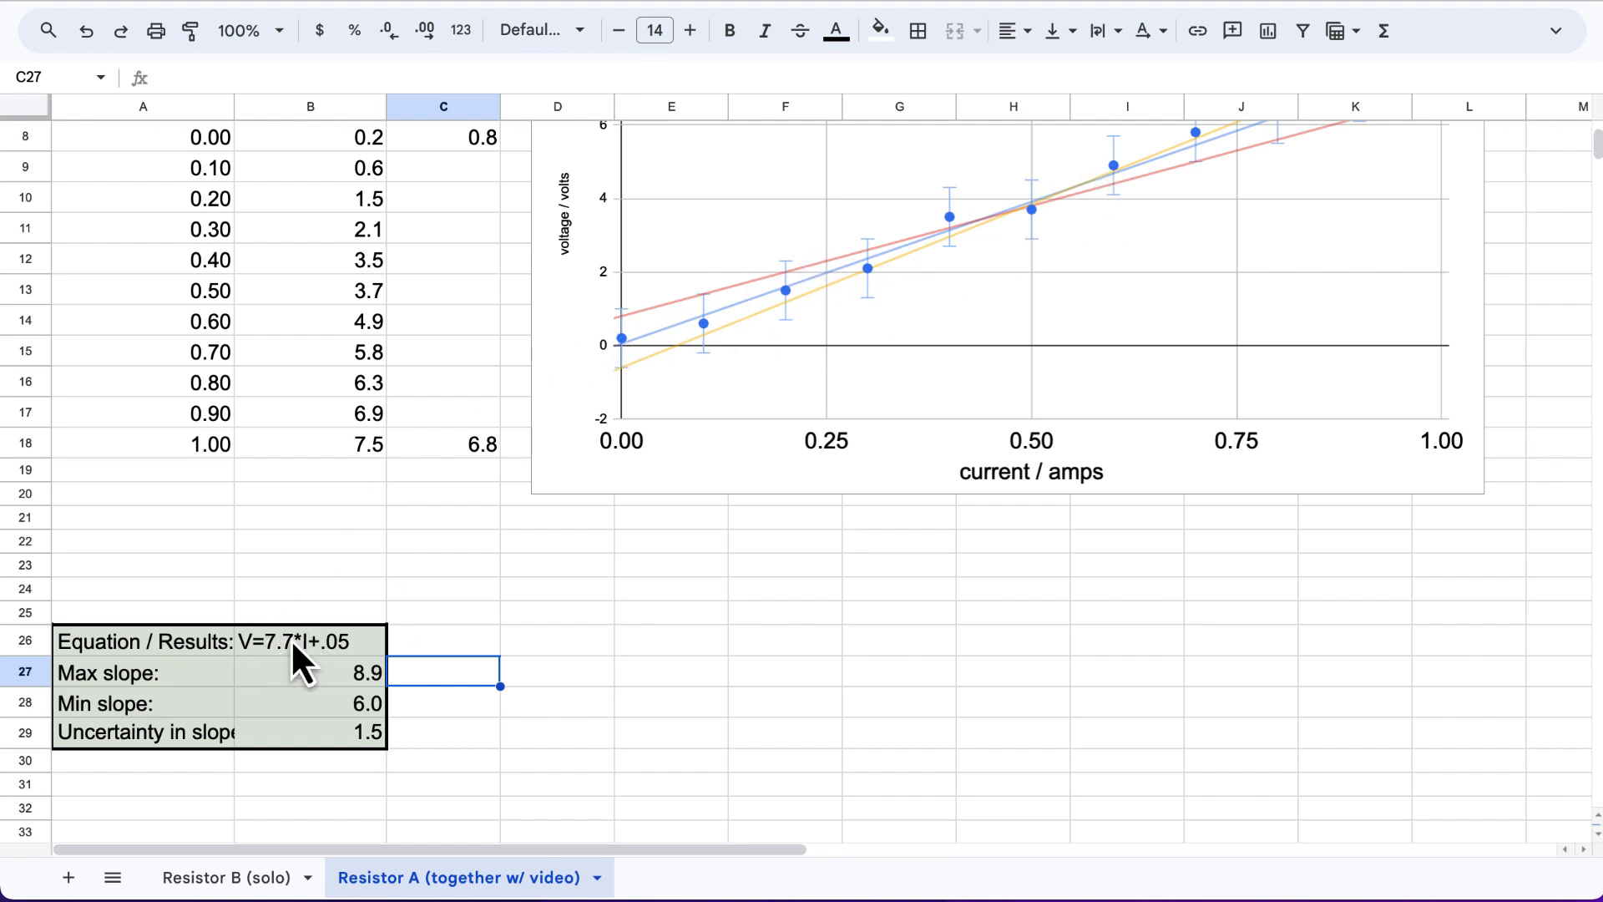
Note the slope's units as V/I in D26, next to the results box, and commit the entry.
{"action": "left_click", "coordinate": [358, 728]}
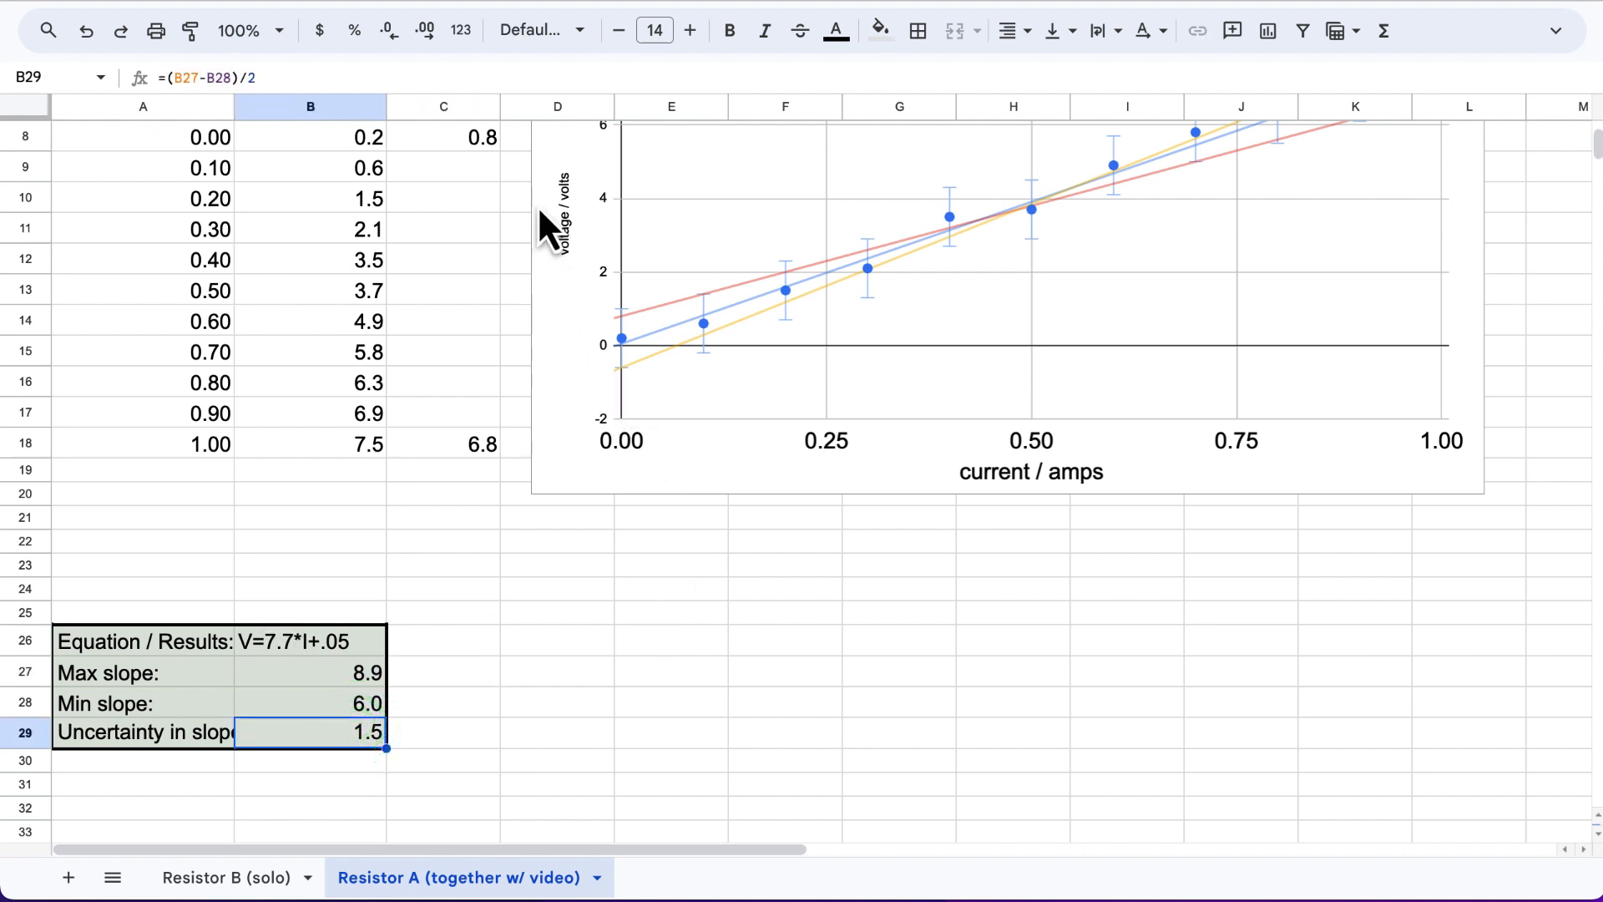
{"action": "left_click", "coordinate": [563, 225]}
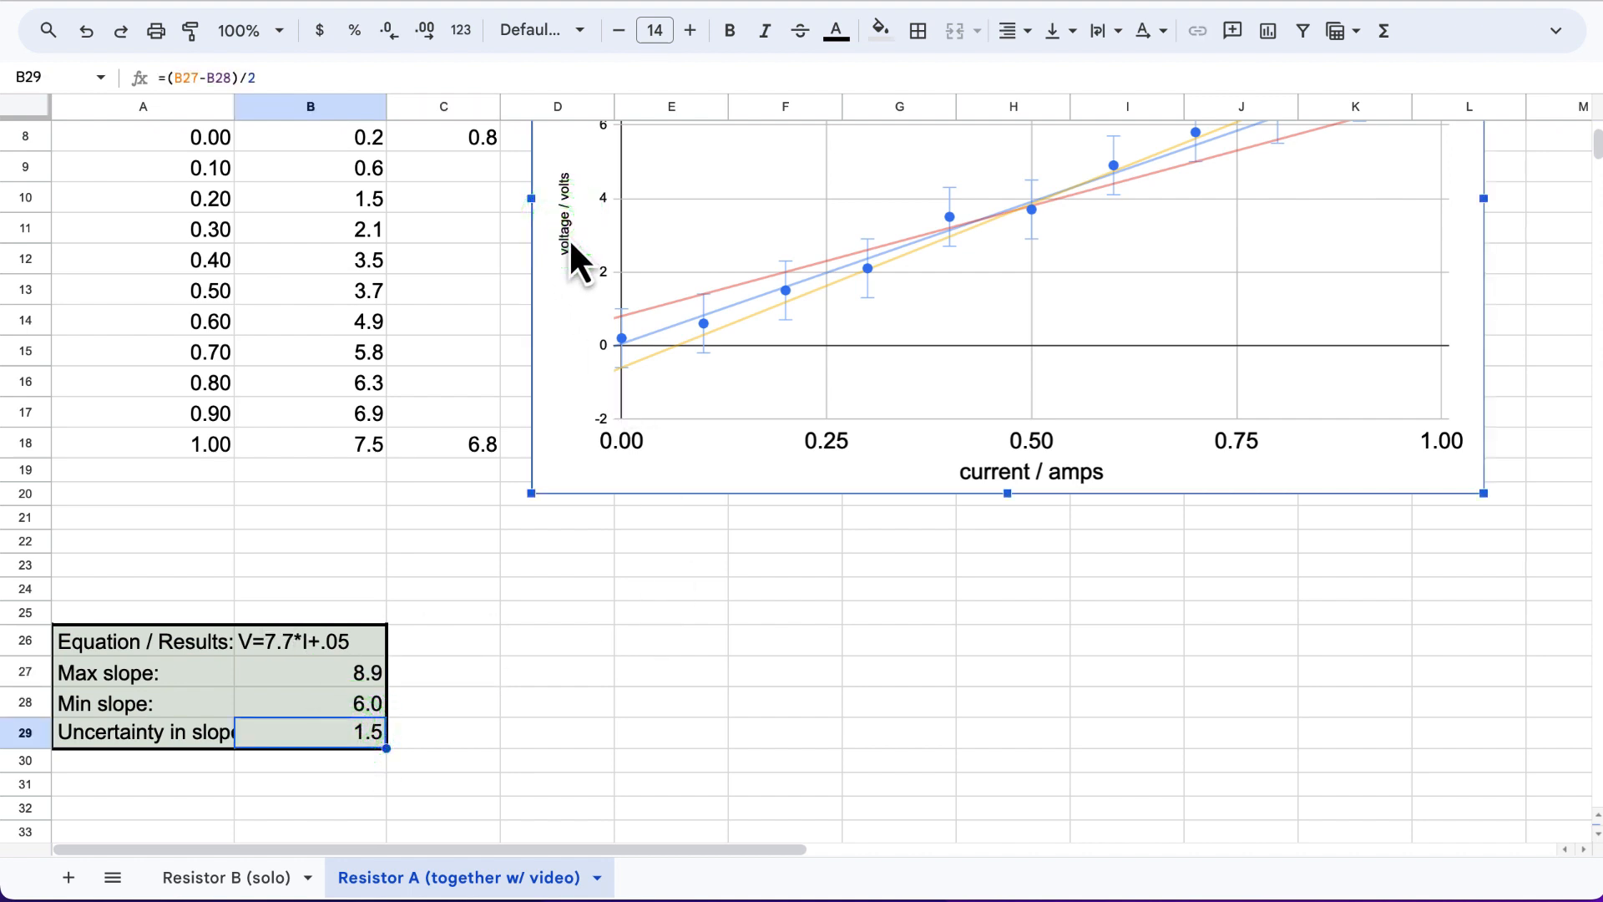
{"action": "left_click", "coordinate": [601, 637]}
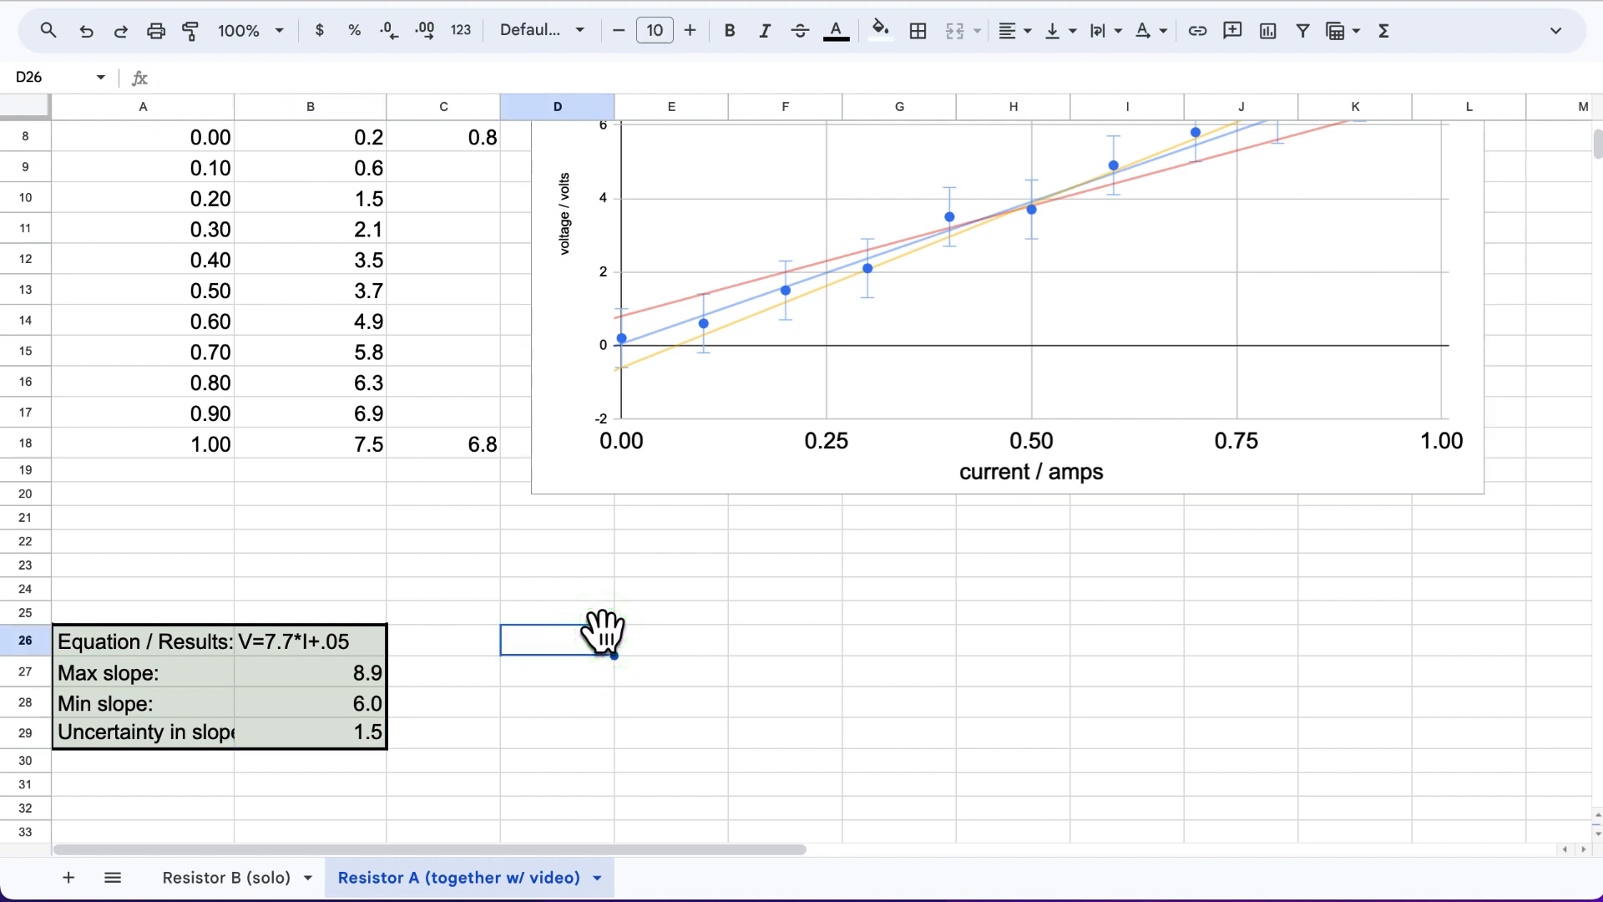
{"action": "type", "text": "V"}
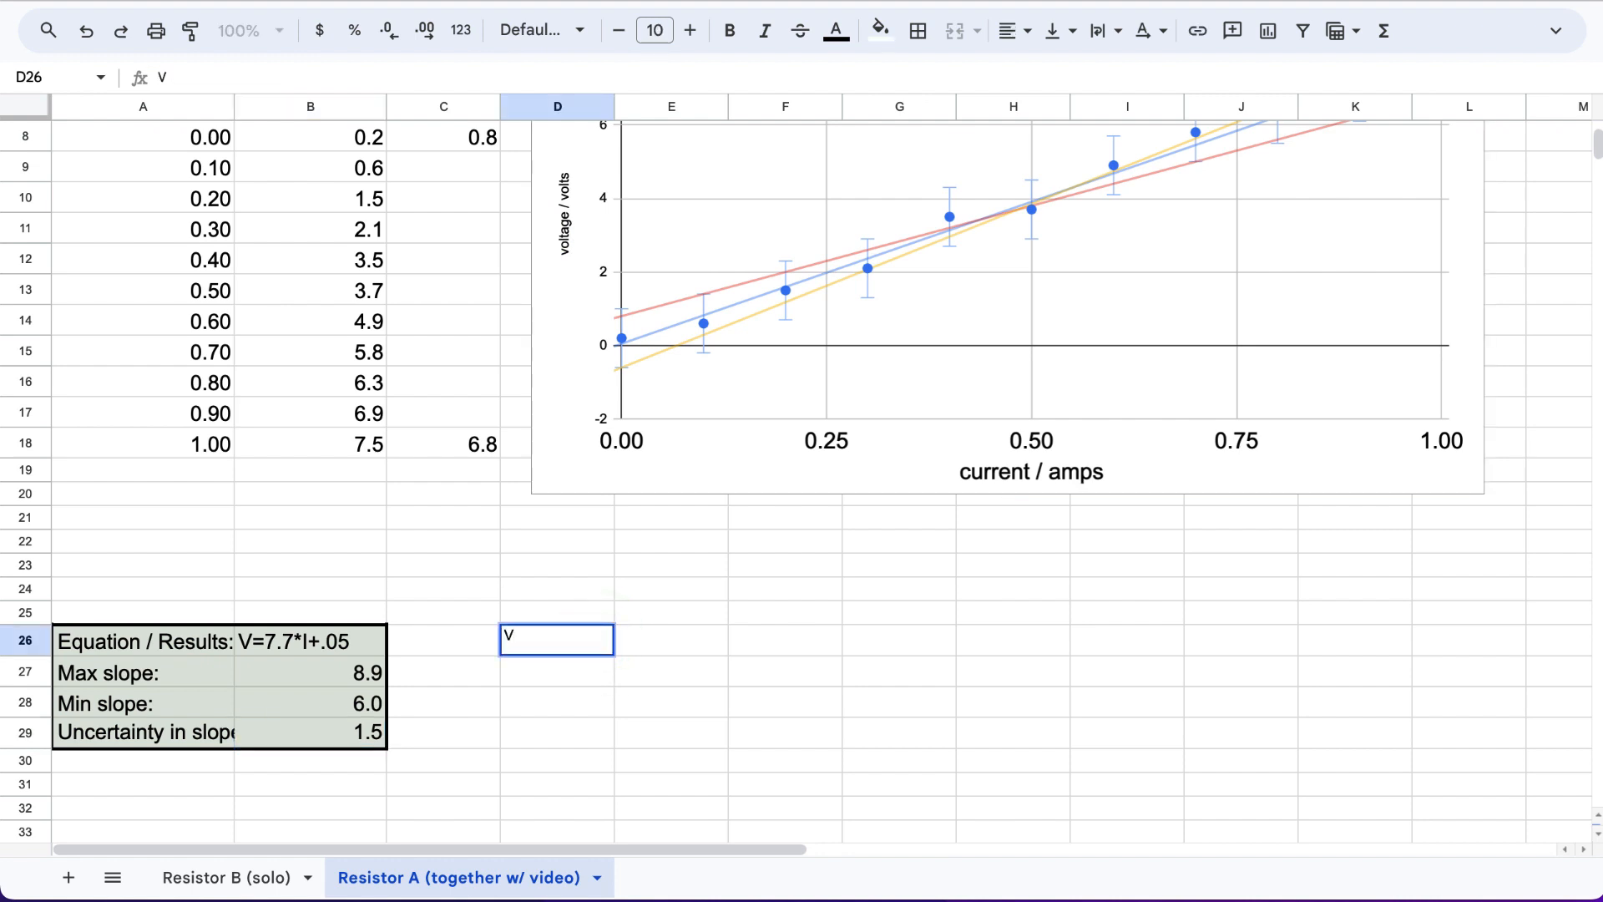
{"action": "type", "text": "/I"}
{"action": "scroll", "coordinate": [1224, 388], "scroll_direction": "up", "scroll_amount": 3}
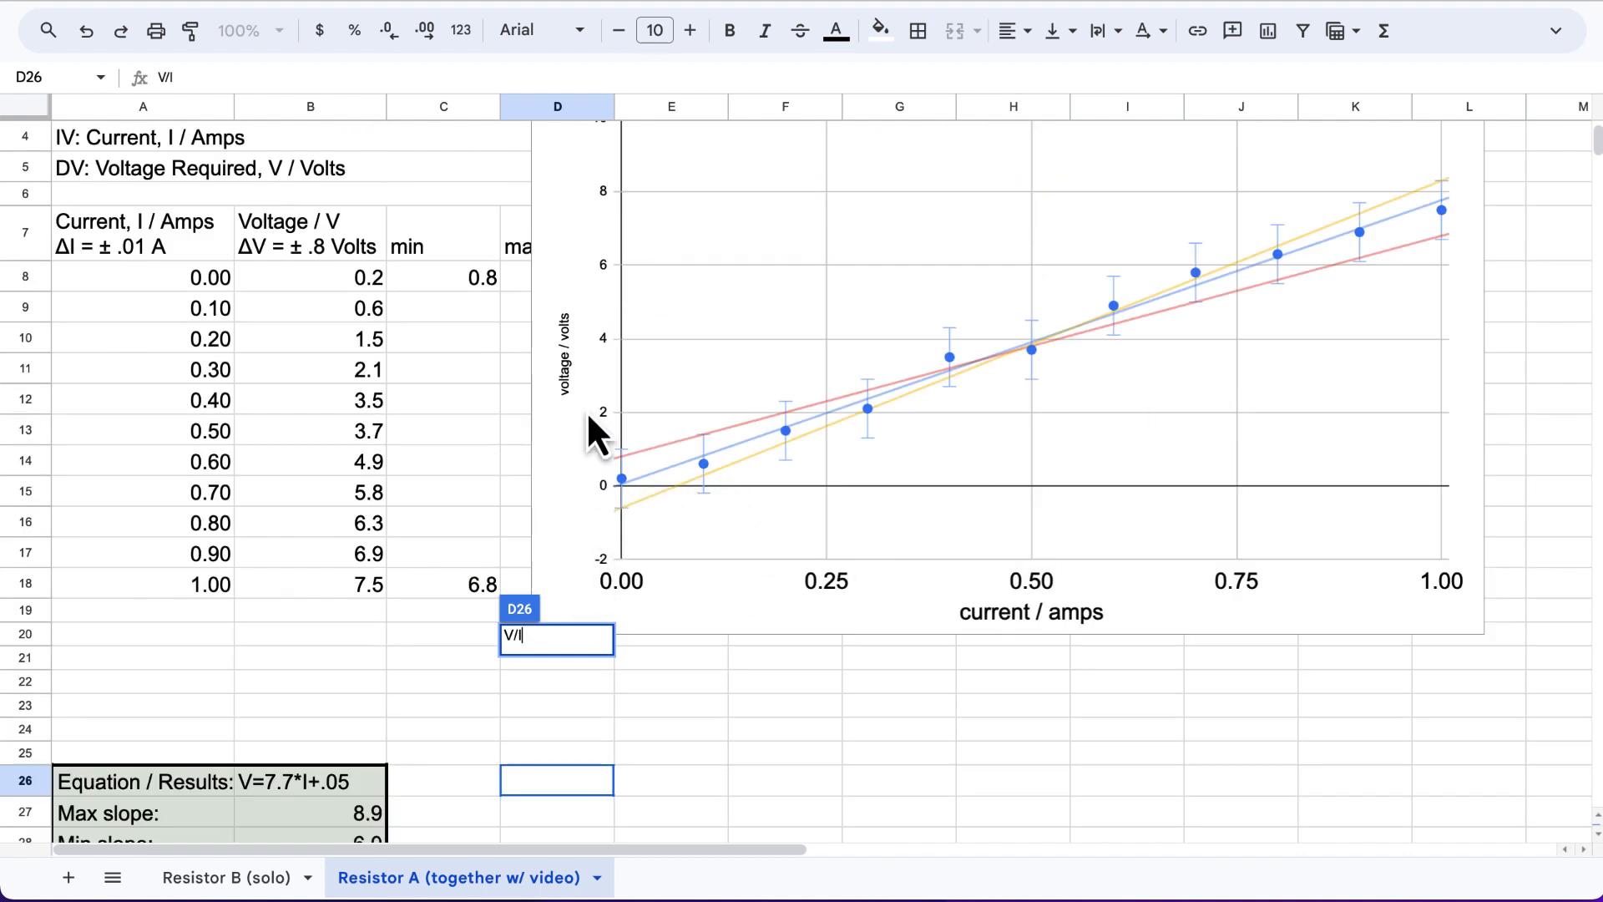
{"action": "left_click", "coordinate": [601, 731]}
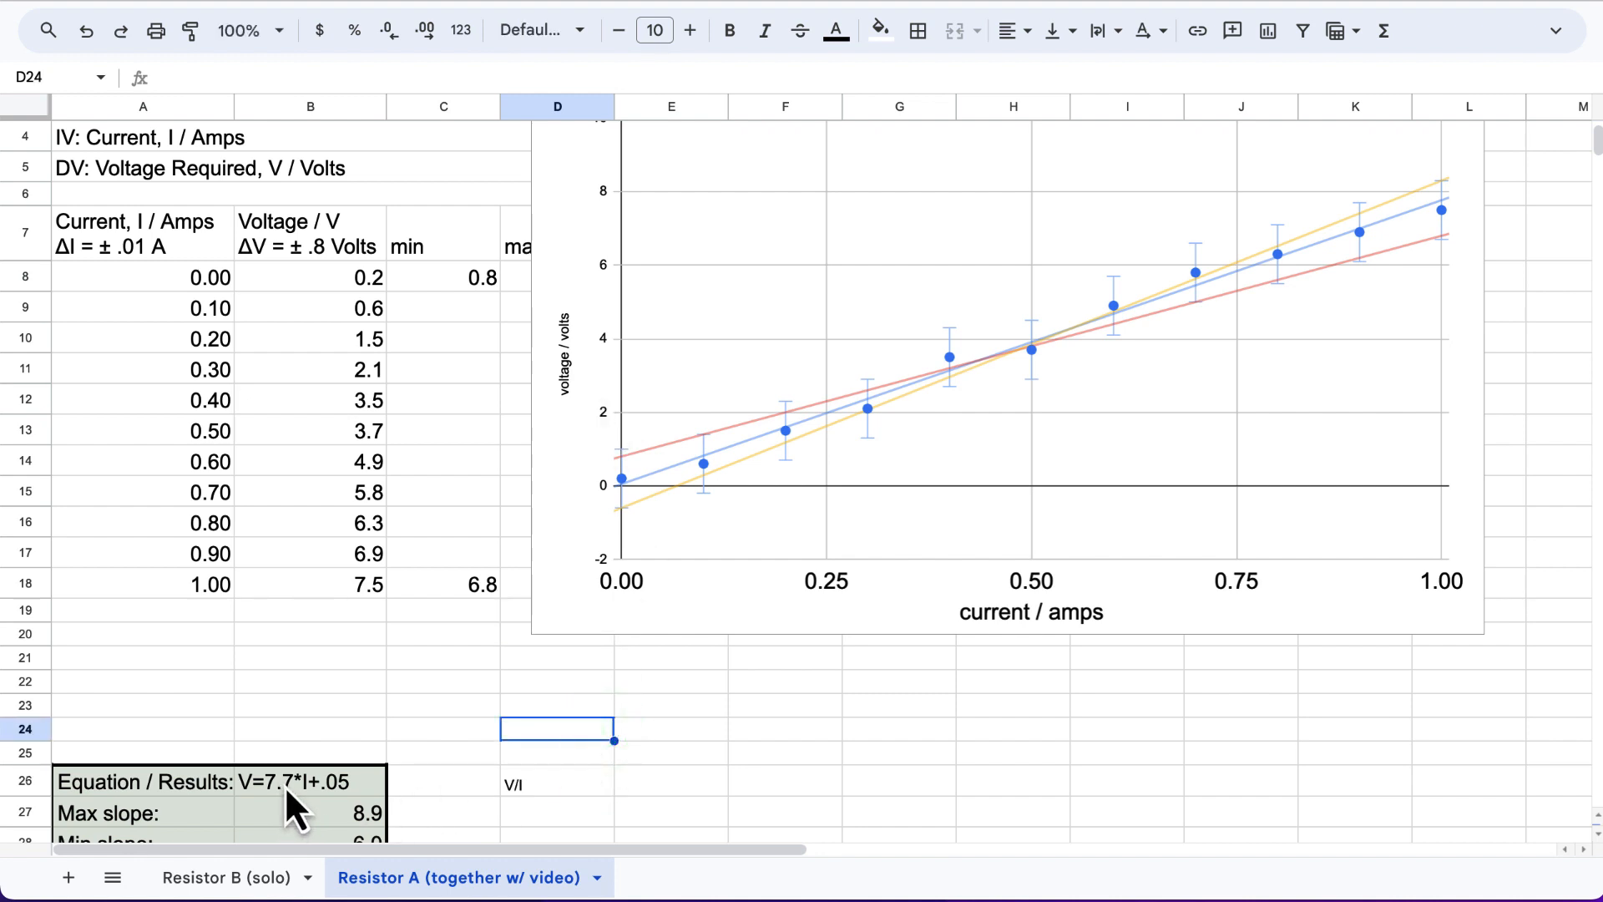
Replace the V/I note in D26 with the result "Resistance = 7.7 Ω ± 1.5".
{"action": "left_click", "coordinate": [579, 789]}
{"action": "type", "text": "R"}
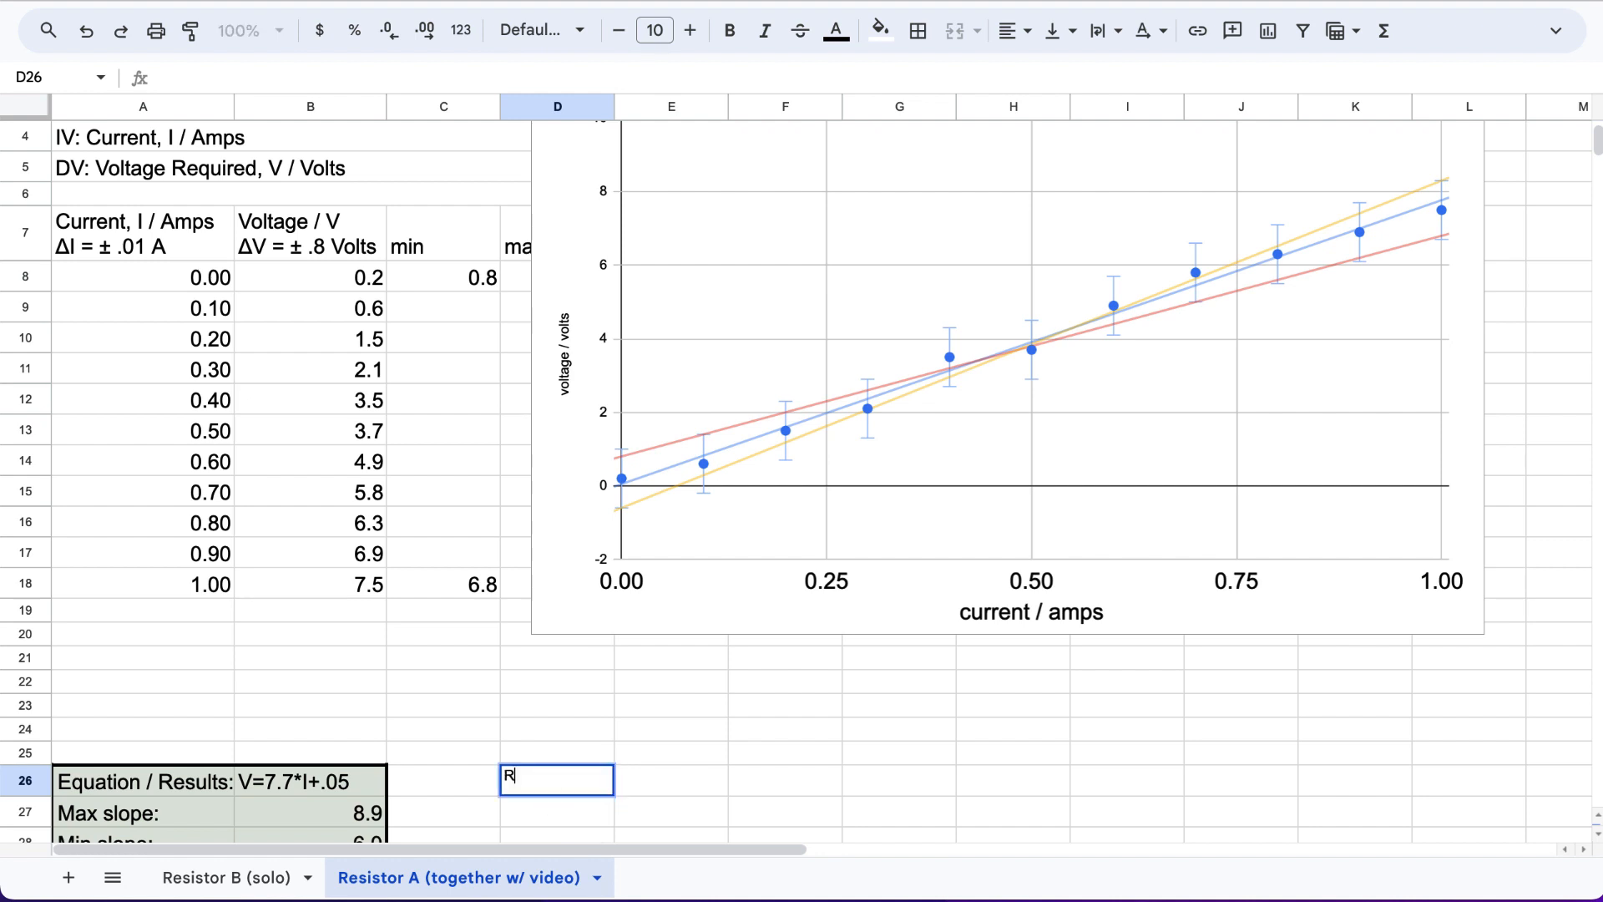
{"action": "type", "text": "estistance = 7.7"}
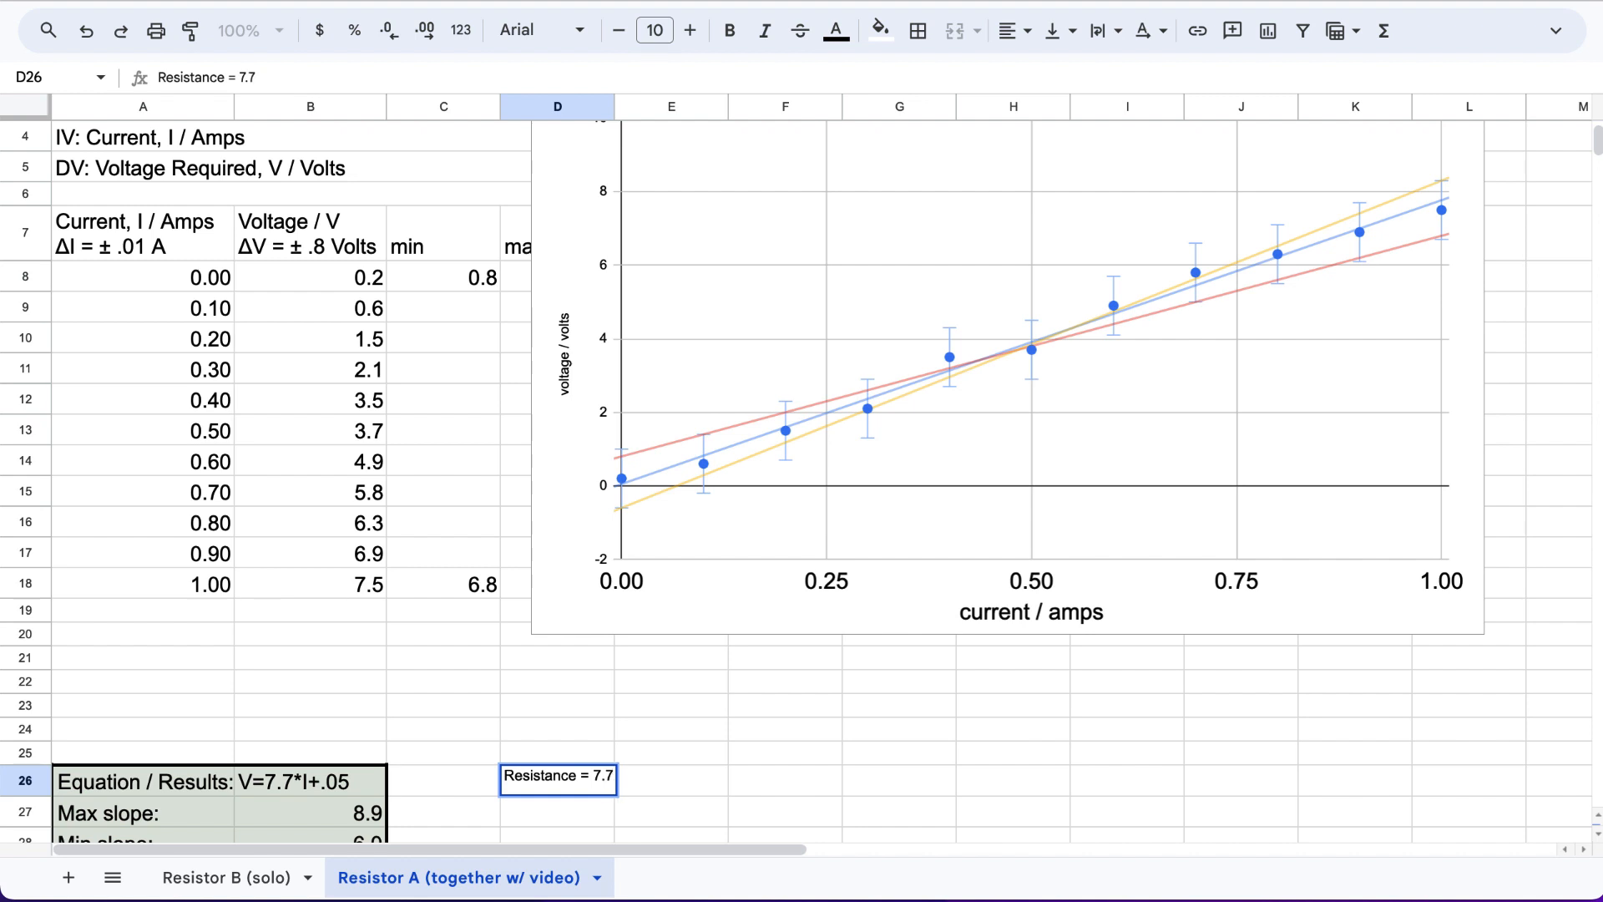
{"action": "type", "text": " Ω ± 1.5"}
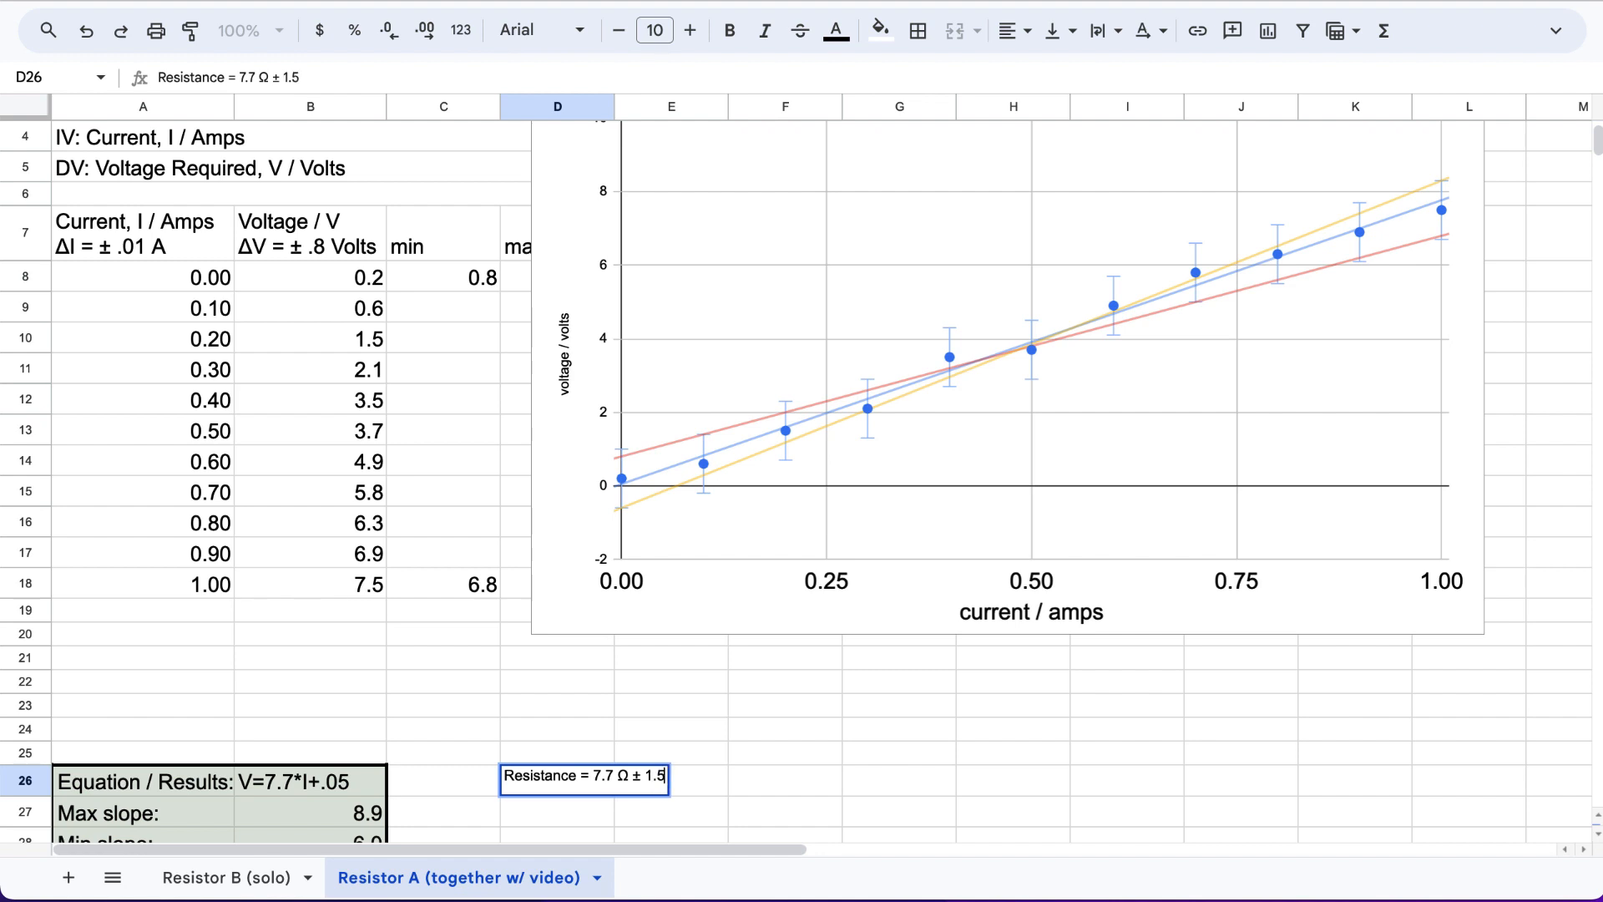
{"action": "type", "text": ","}
{"action": "key", "text": "BackSpace"}
{"action": "left_click", "coordinate": [701, 797]}
Set the font size of the resistance result in D26 to 18.
{"action": "left_click", "coordinate": [555, 791]}
{"action": "left_click", "coordinate": [656, 31]}
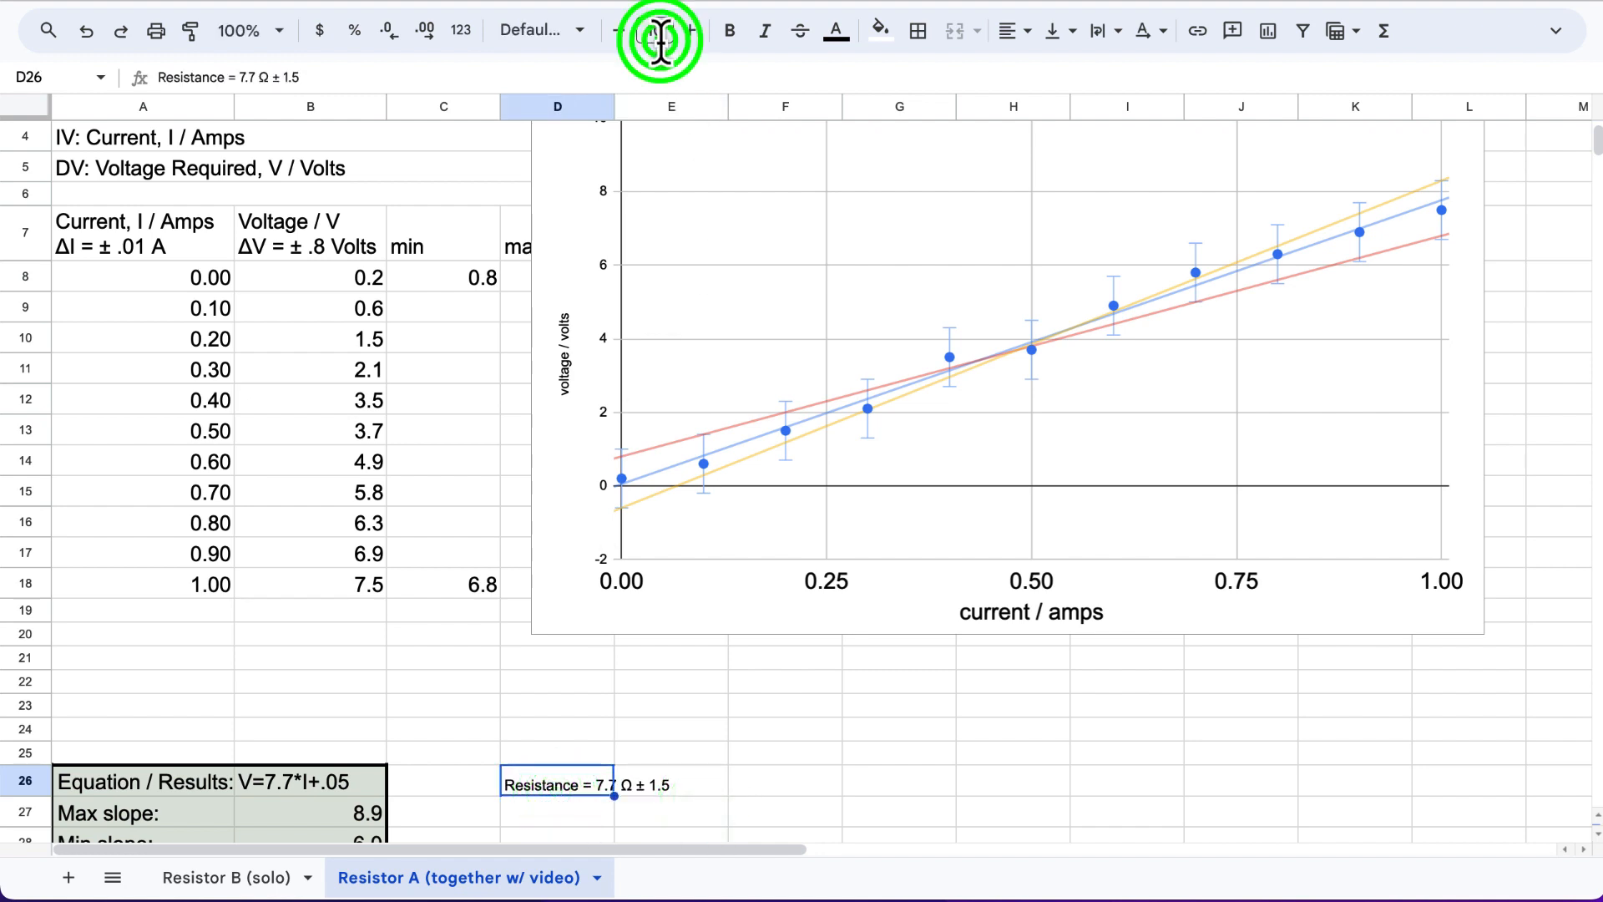
{"action": "type", "text": "18"}
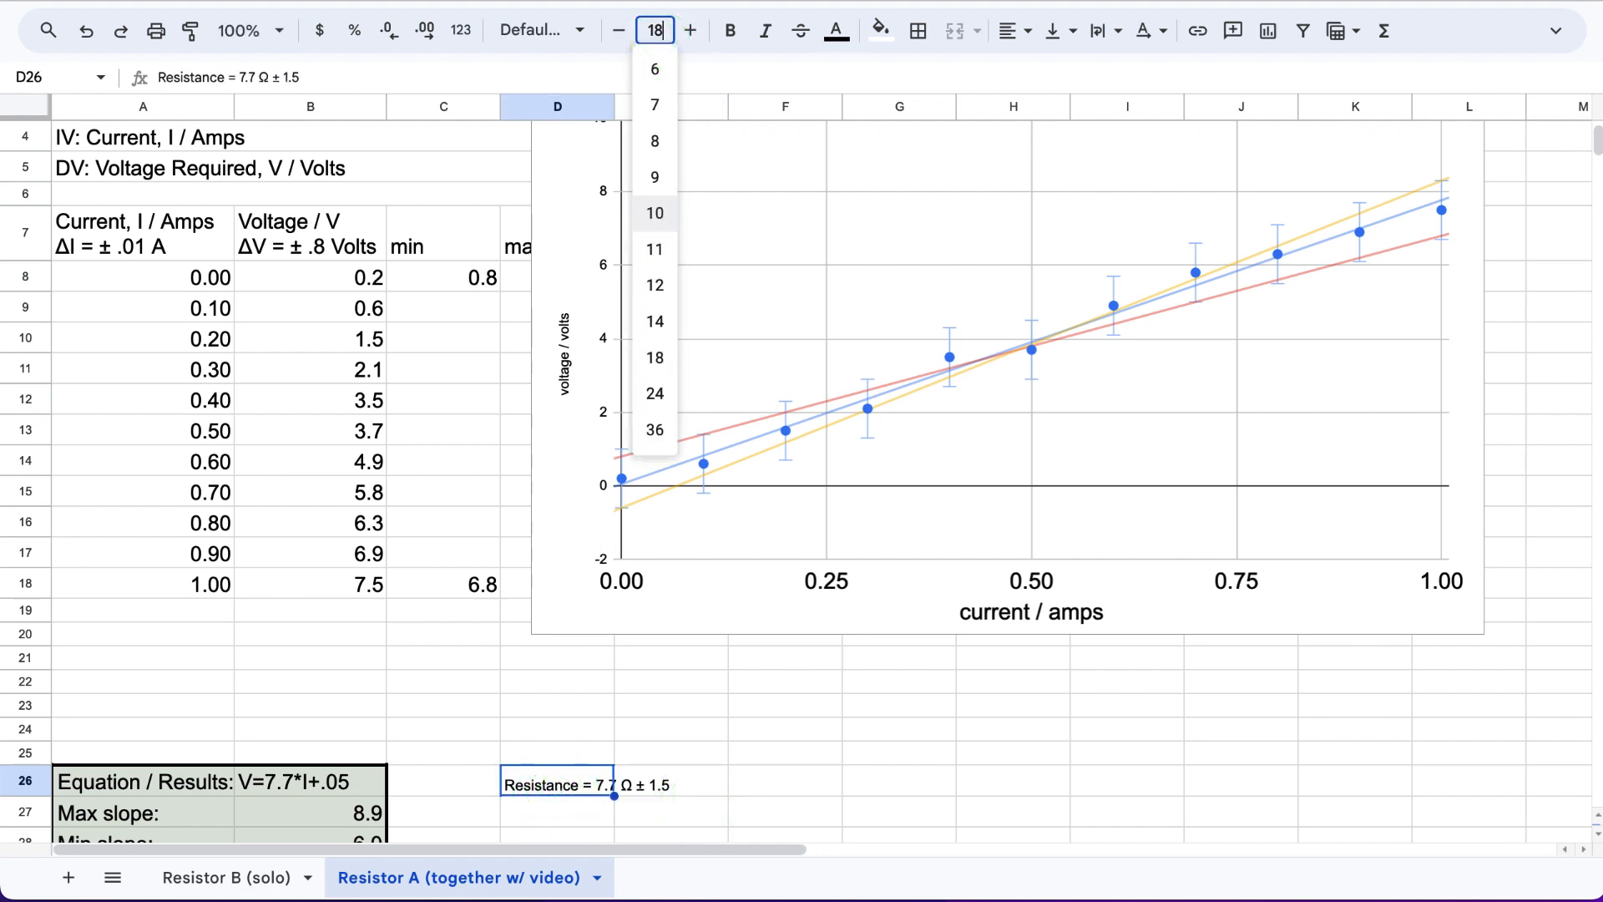
{"action": "key", "text": "Return"}
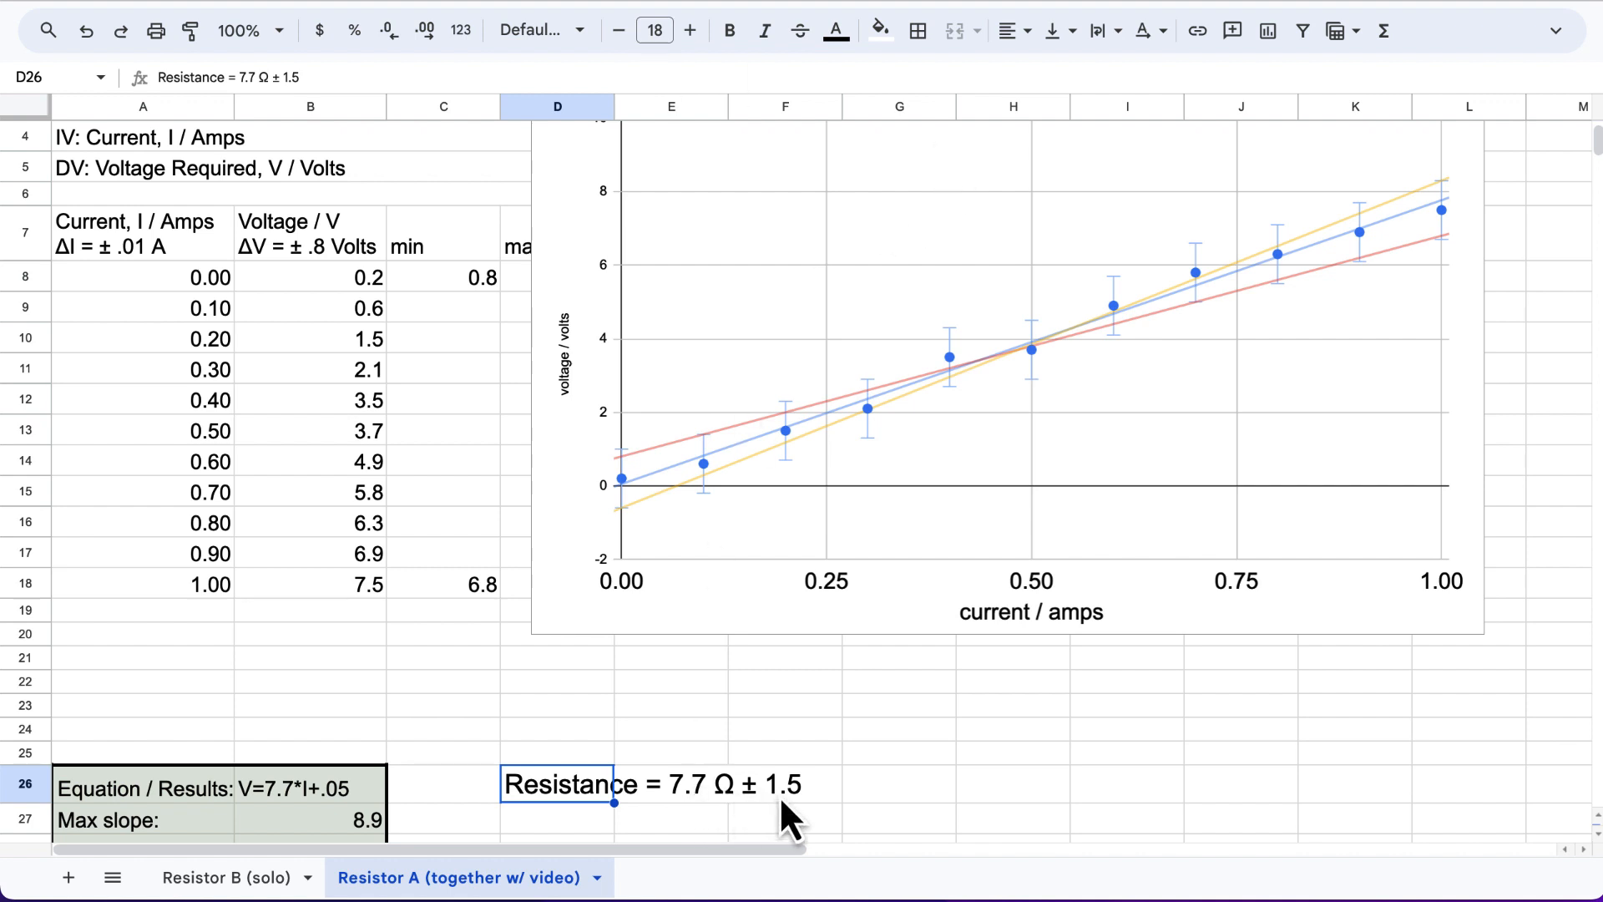
Add the Ω unit after the 1.5 uncertainty in D26 so it reads "Resistance = 7.7 Ω ± 1.5Ω".
{"action": "left_click", "coordinate": [800, 788]}
{"action": "double_click", "coordinate": [713, 790]}
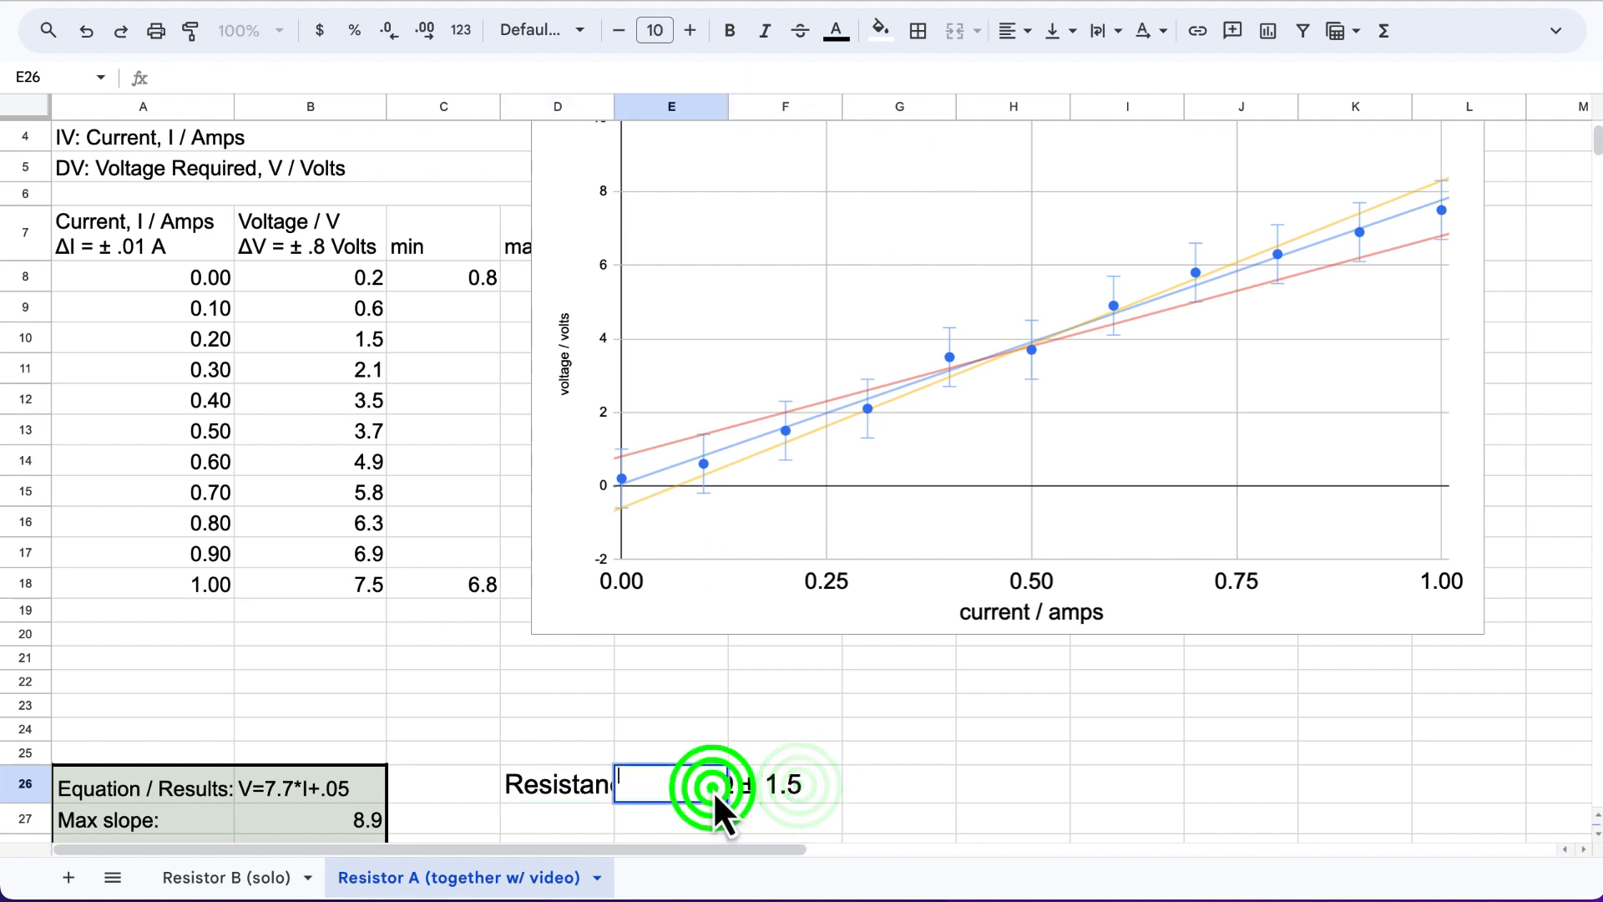
{"action": "double_click", "coordinate": [571, 784]}
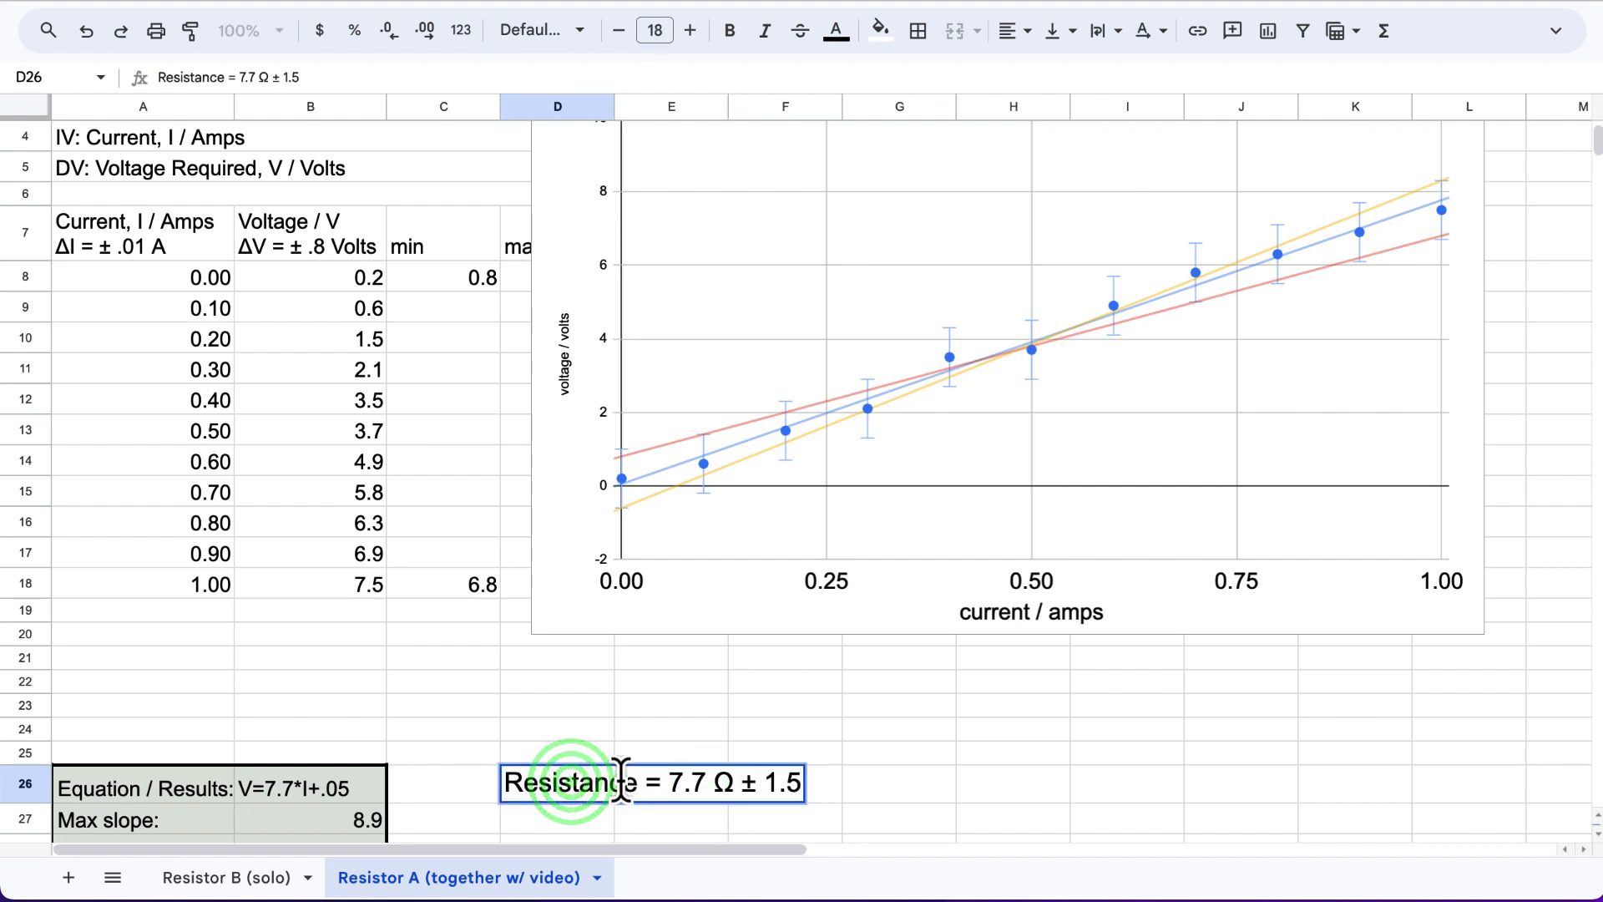
{"action": "type", "text": "Ω"}
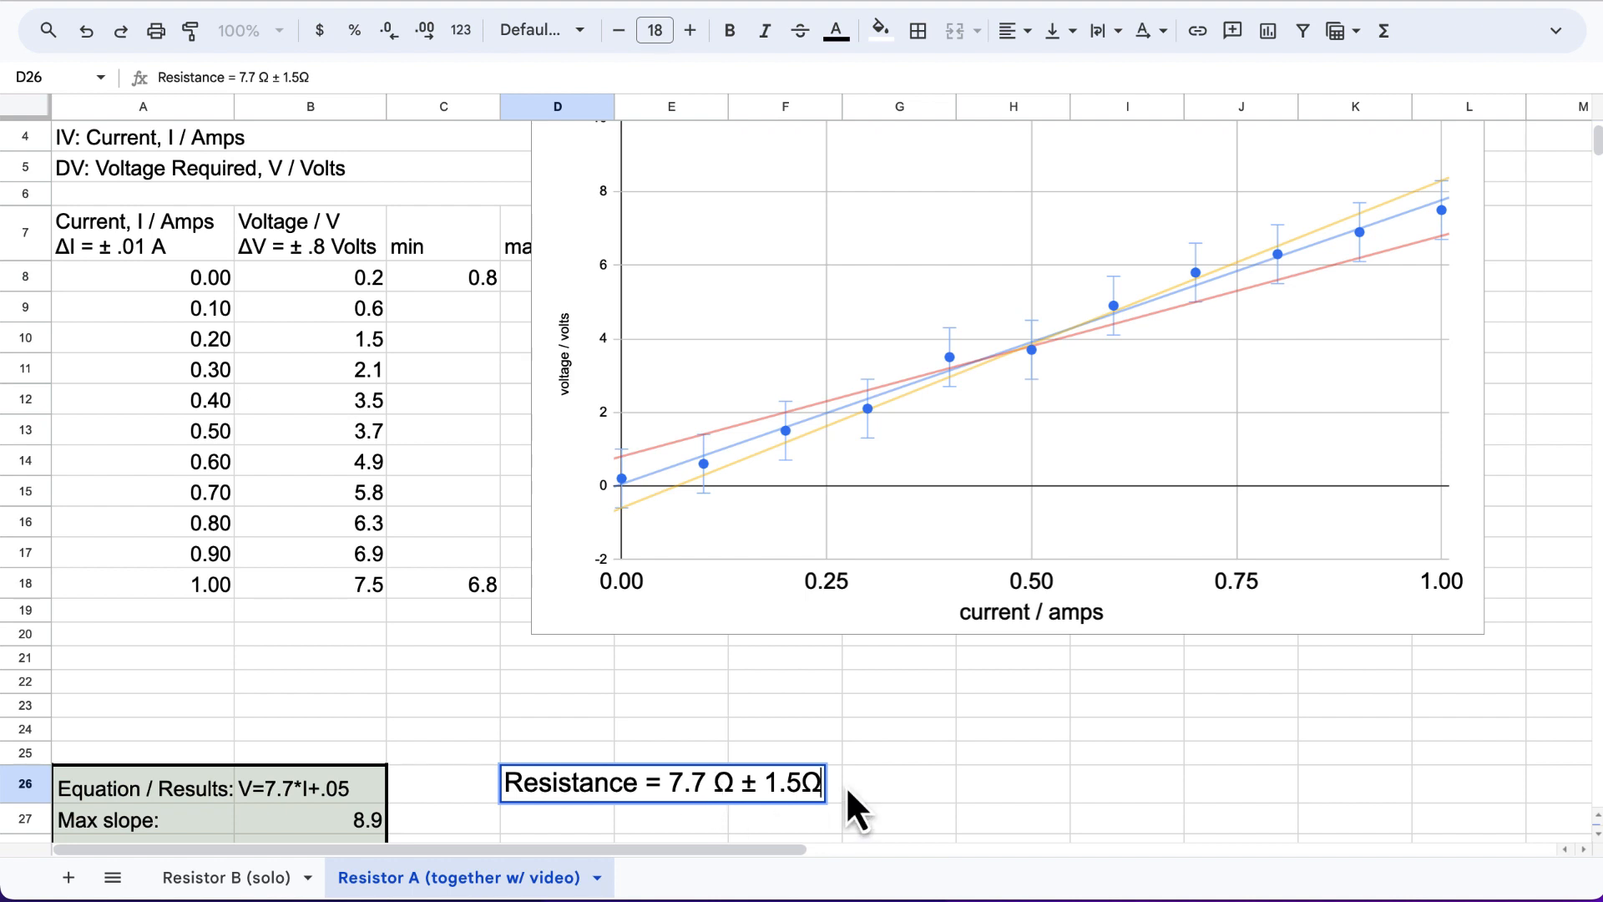
{"action": "left_click", "coordinate": [1001, 760]}
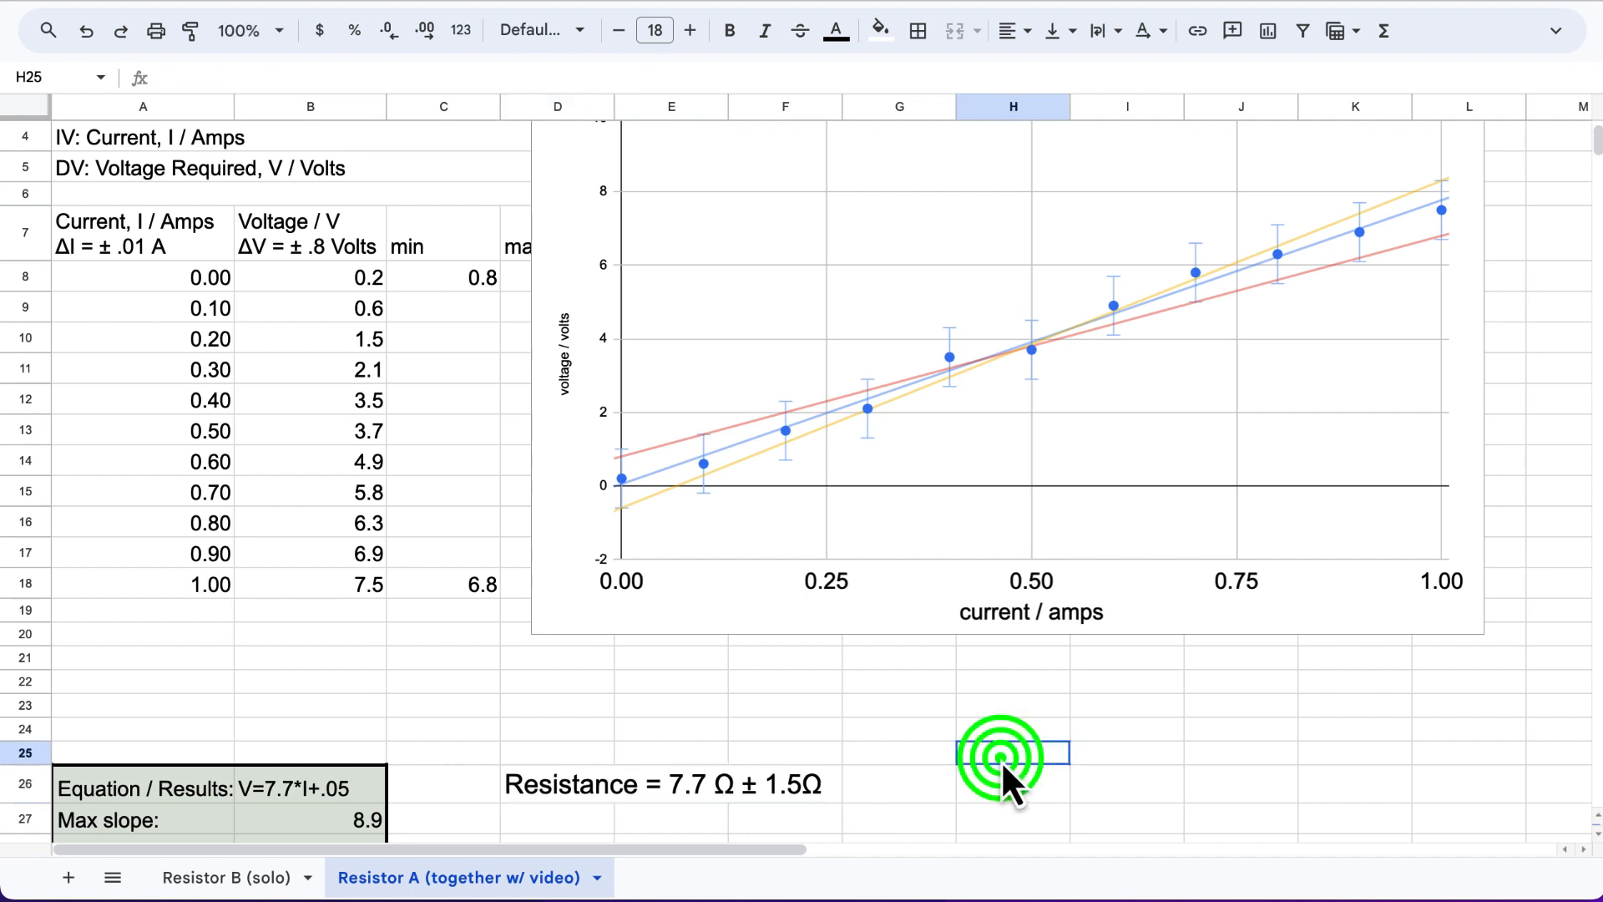
{"action": "left_click", "coordinate": [685, 803]}
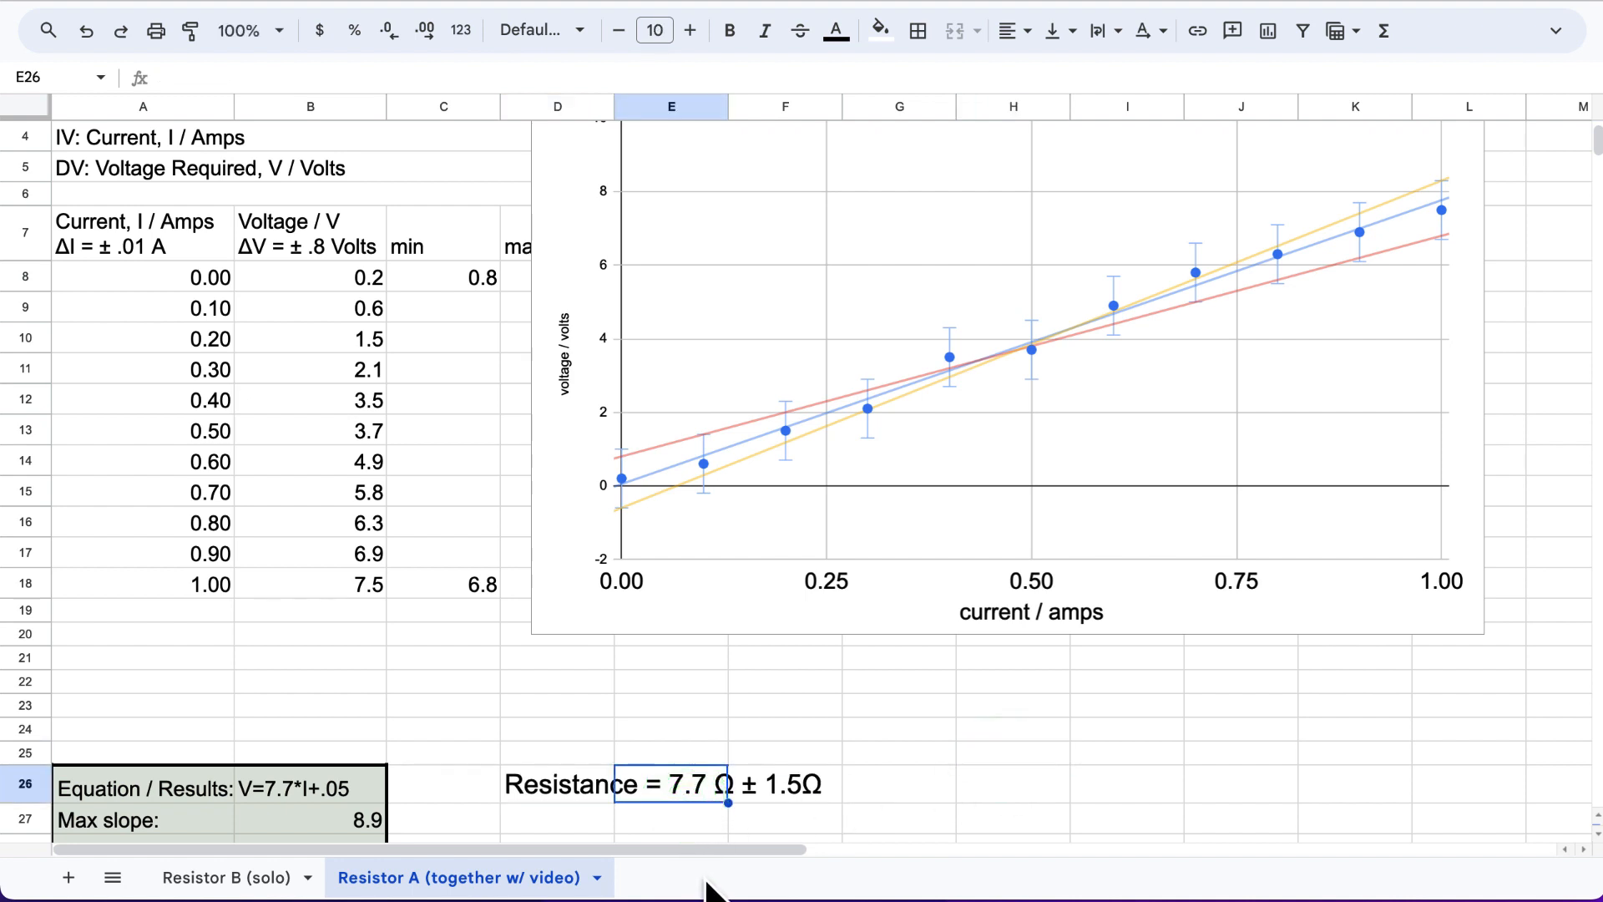
Look over the Resistor B (solo) sheet, examining its title, data table and the empty equation, slope and uncertainty cells.
{"action": "left_click", "coordinate": [191, 881]}
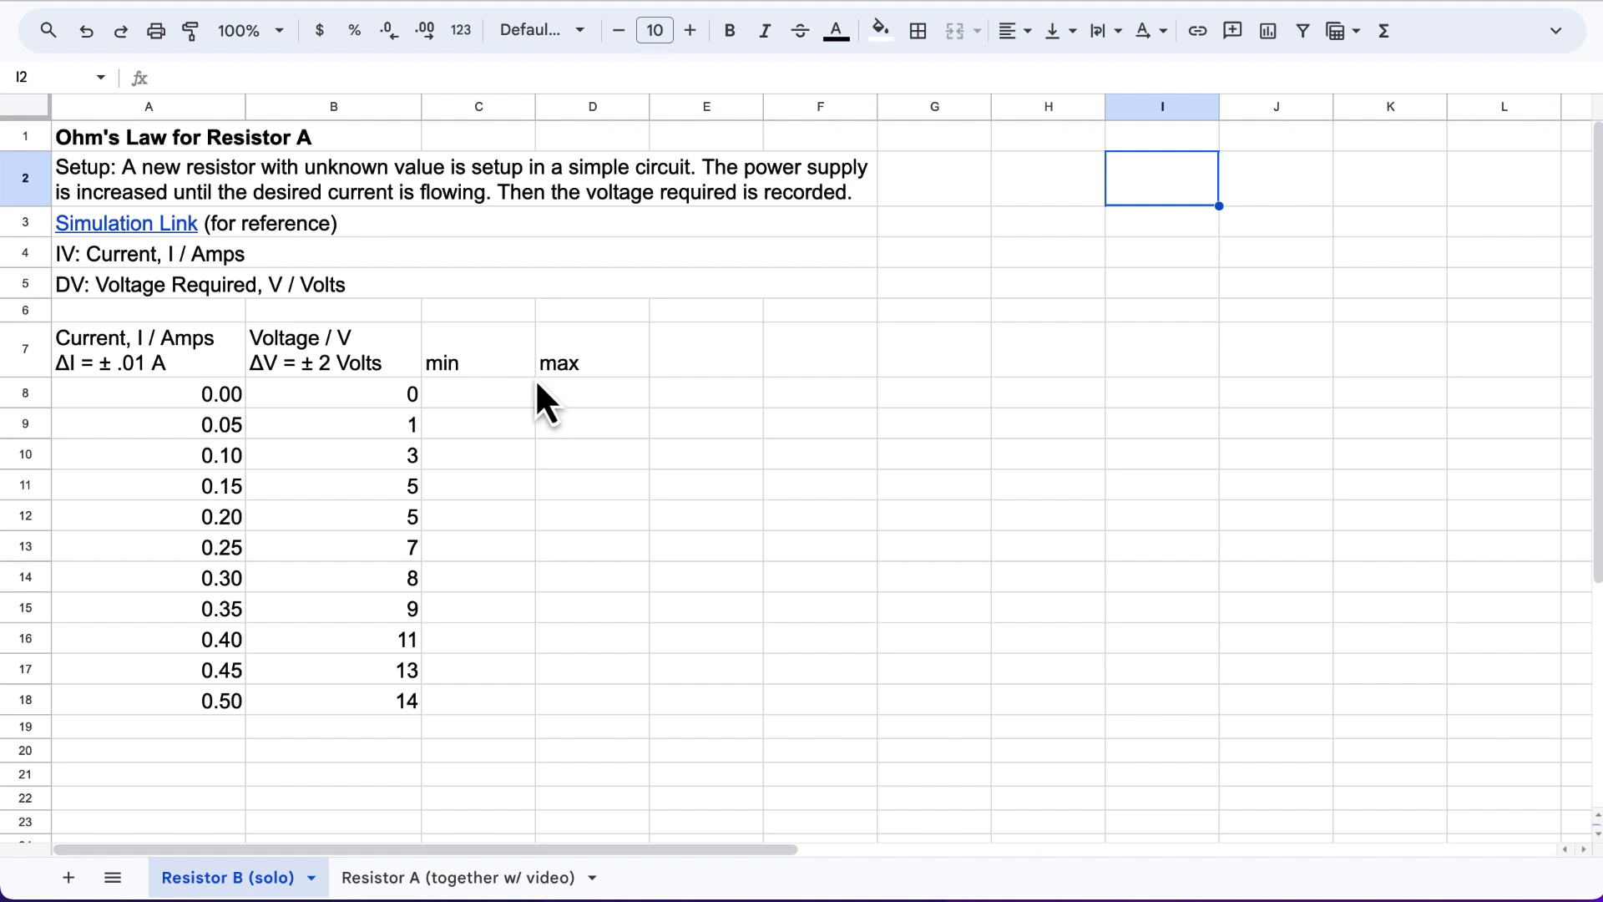
{"action": "left_click", "coordinate": [310, 148]}
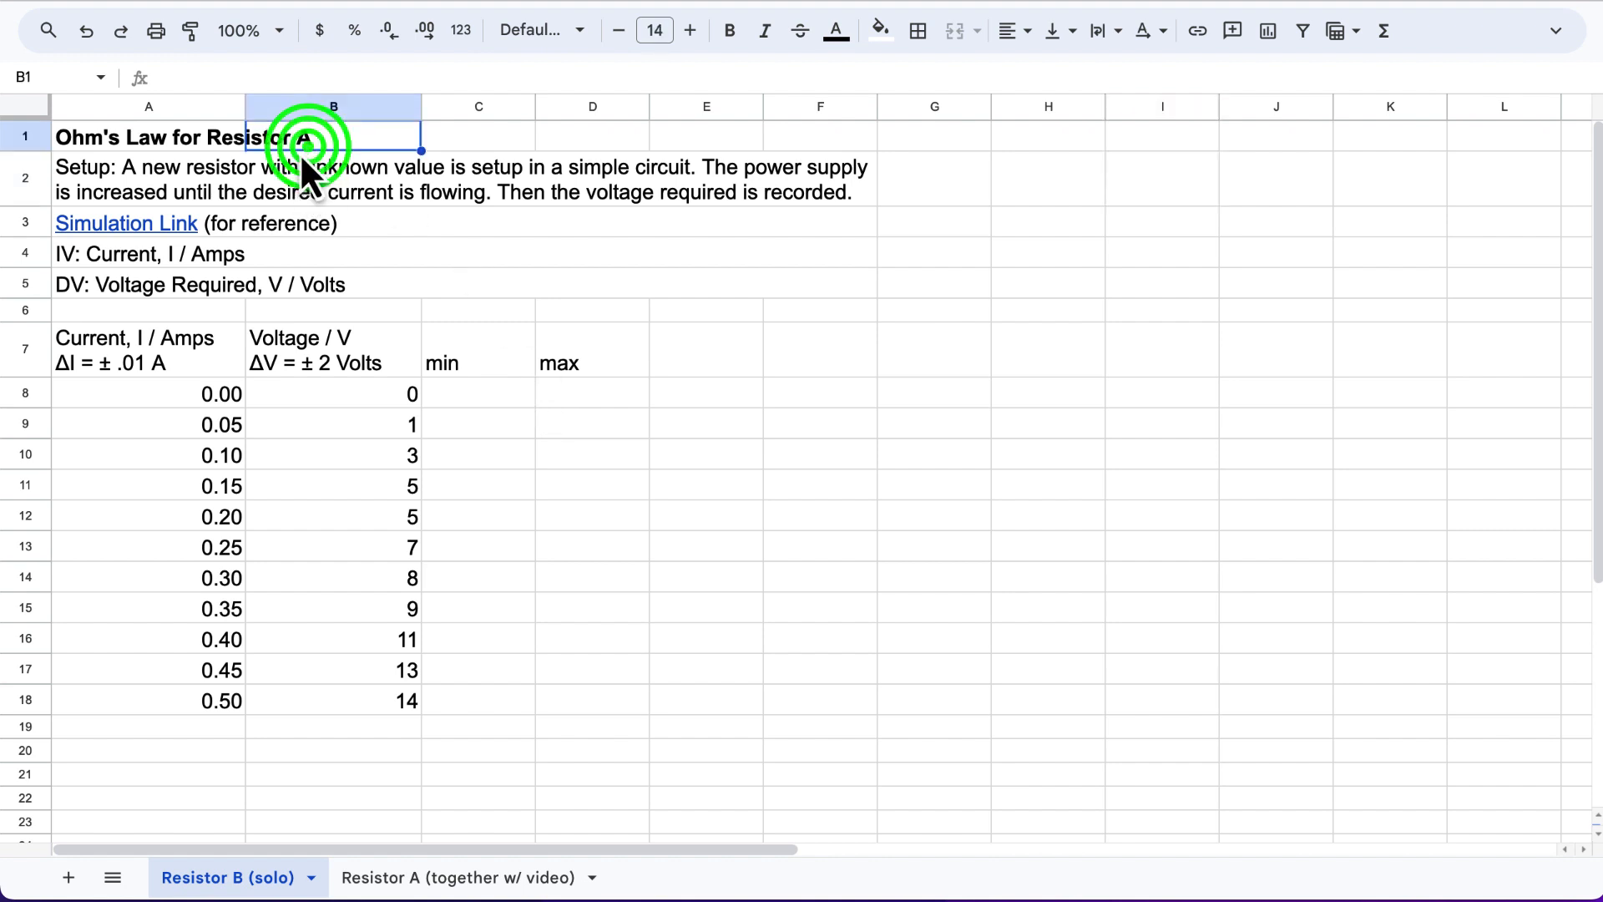
{"action": "scroll", "coordinate": [266, 609], "scroll_direction": "down", "scroll_amount": 1}
{"action": "scroll", "coordinate": [267, 634], "scroll_direction": "down", "scroll_amount": 1}
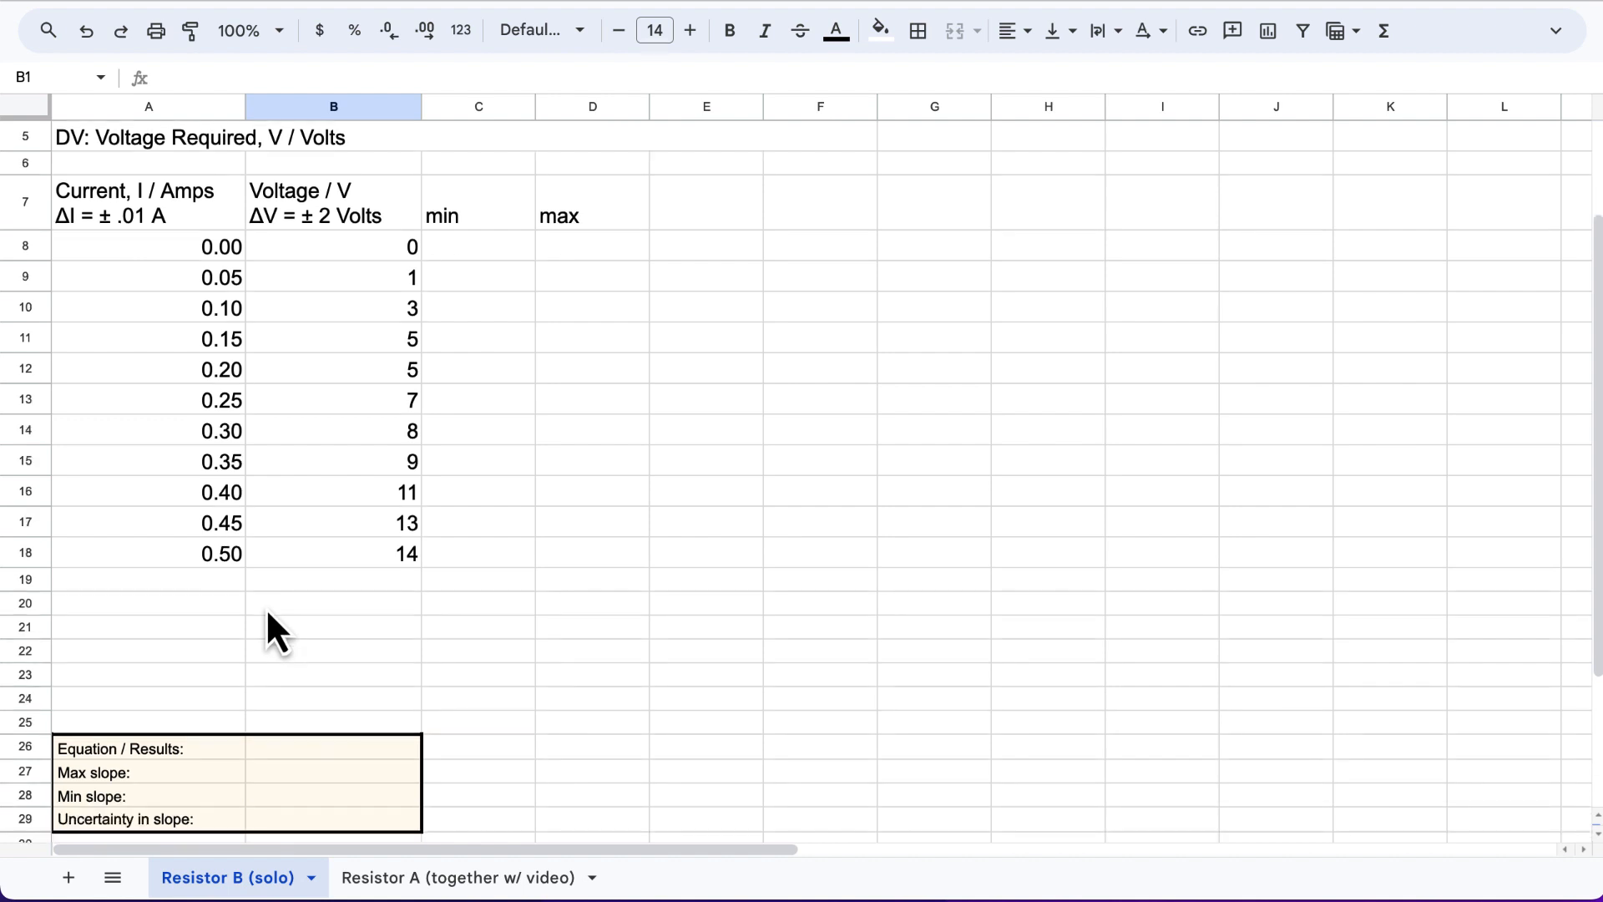
{"action": "left_click", "coordinate": [242, 753]}
{"action": "left_click", "coordinate": [242, 771]}
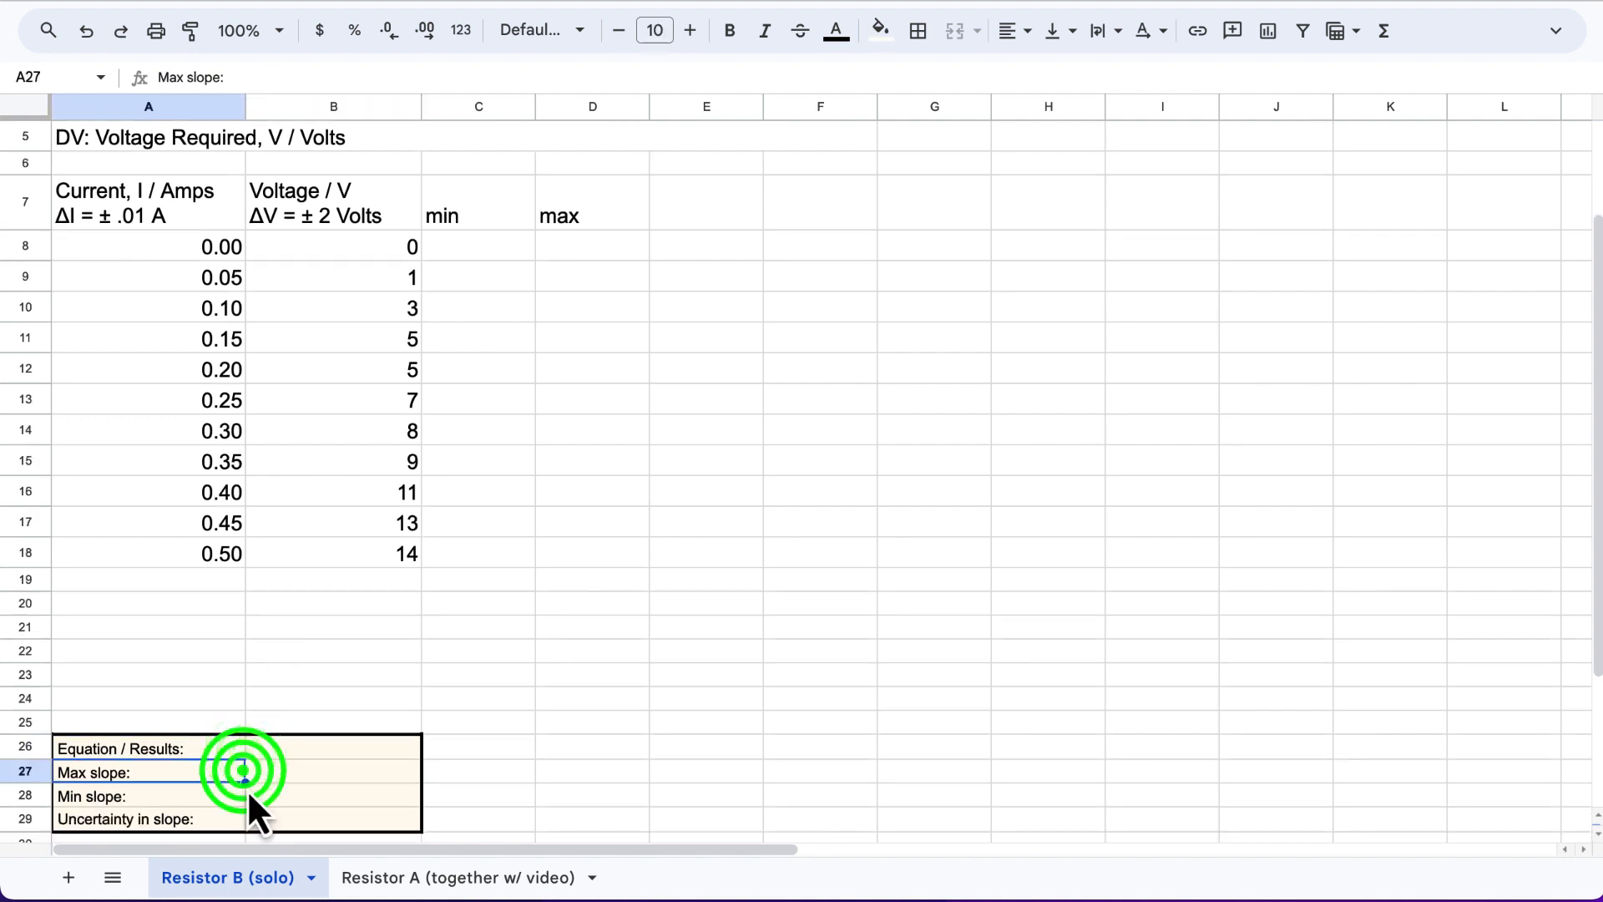
{"action": "left_click", "coordinate": [250, 795]}
{"action": "left_click", "coordinate": [251, 820]}
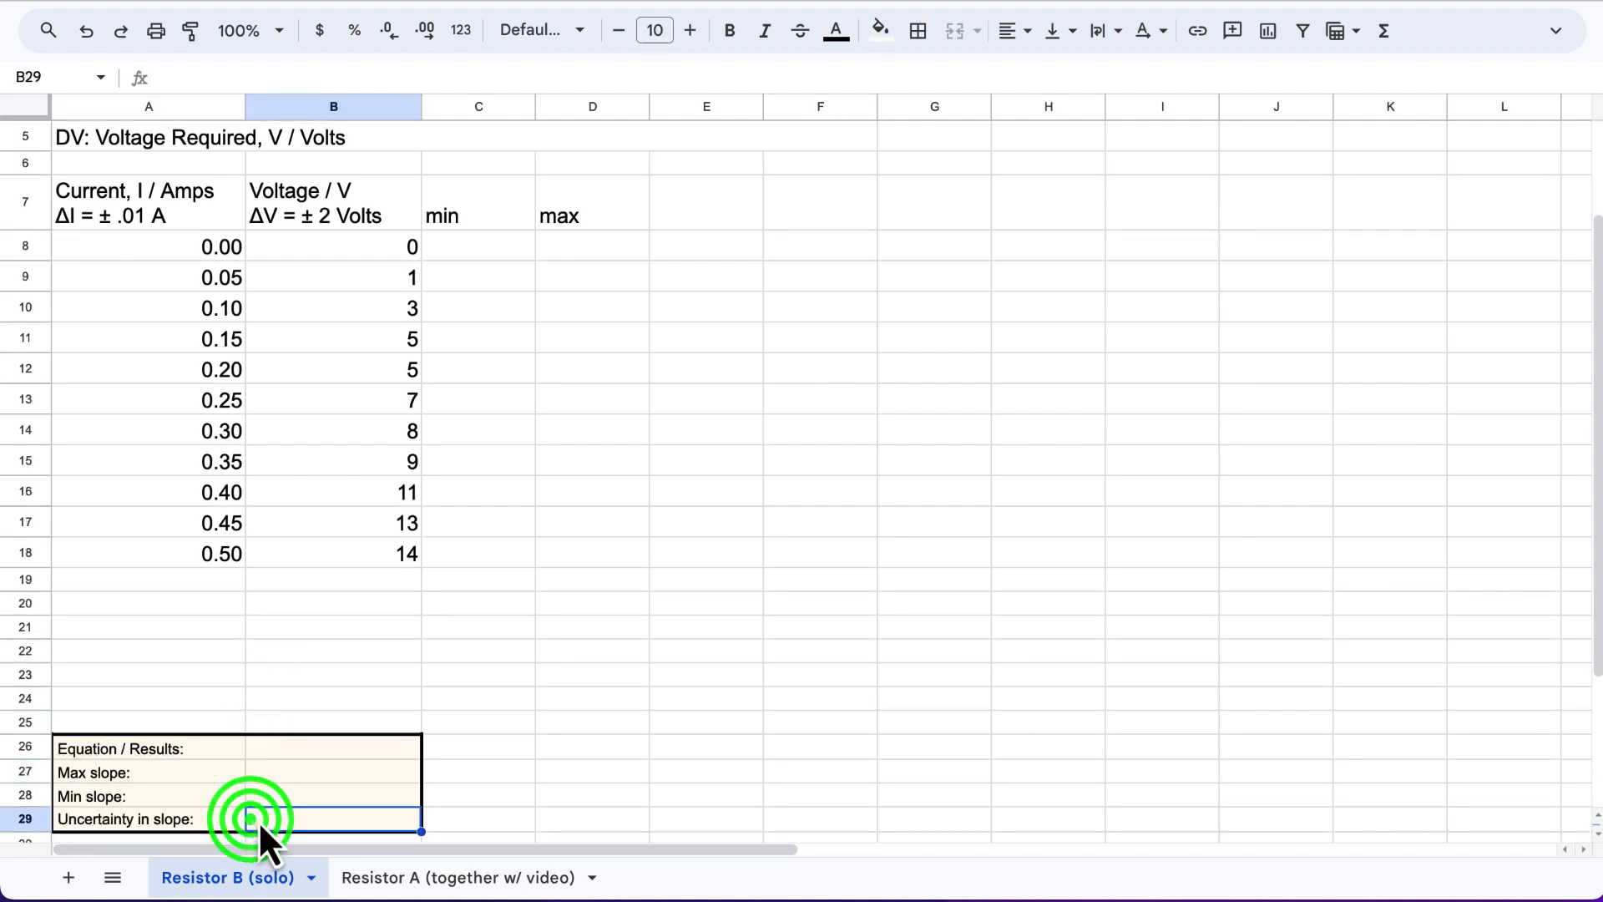
{"action": "scroll", "coordinate": [576, 493], "scroll_direction": "down", "scroll_amount": 2}
{"action": "scroll", "coordinate": [575, 492], "scroll_direction": "up", "scroll_amount": 5}
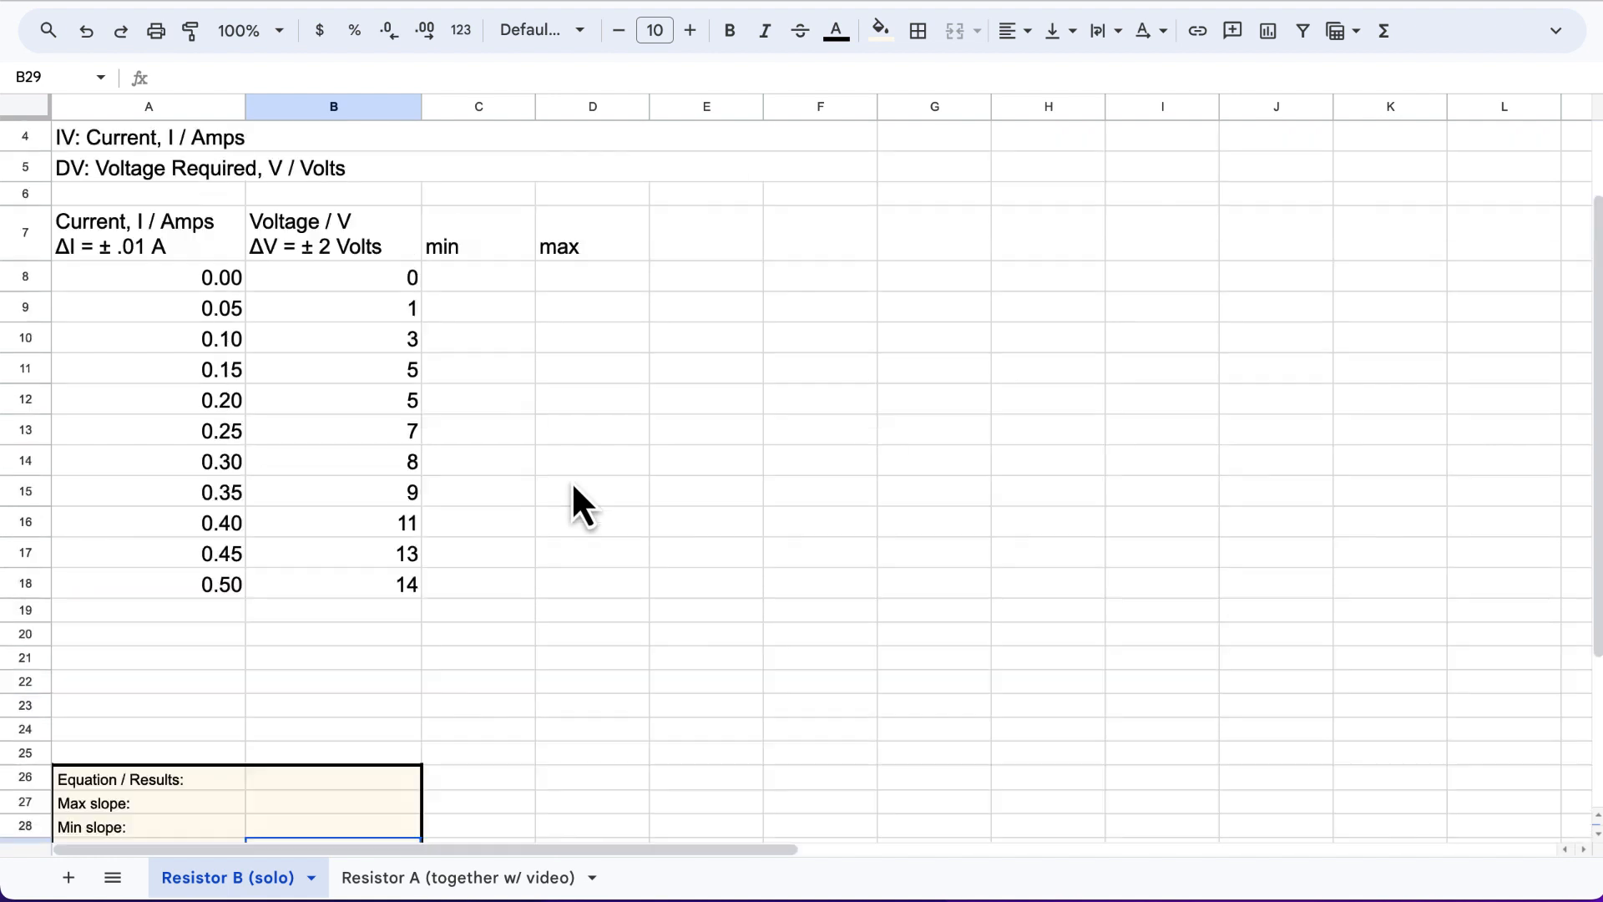